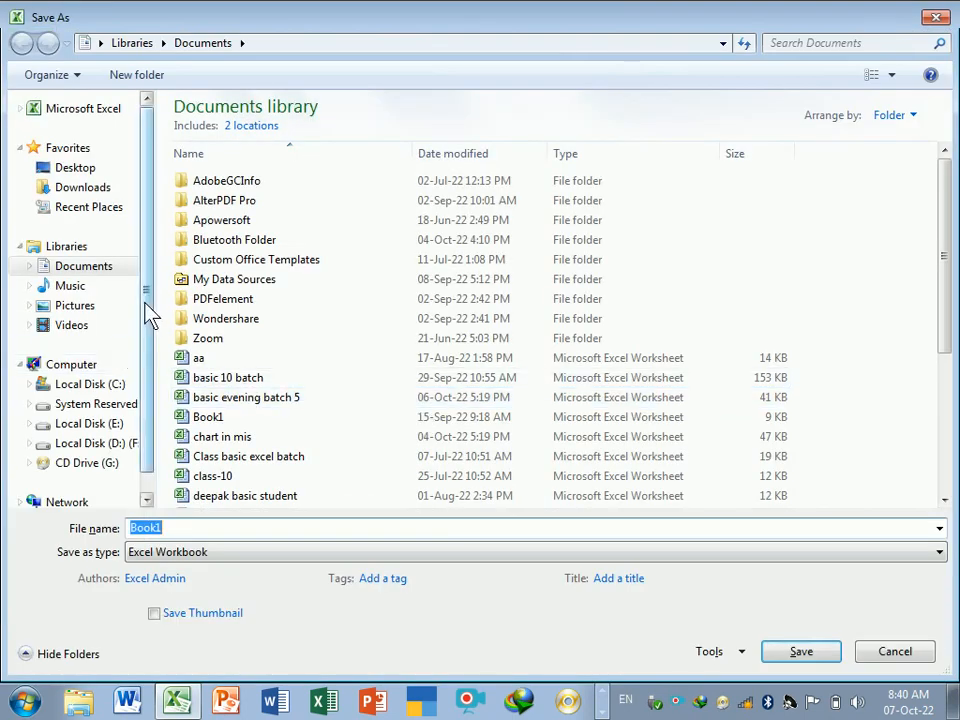
- Save the new workbook on Local Disk (D:) with the file name Oct 2022 Advance Excel
drag(149, 311, 144, 422)
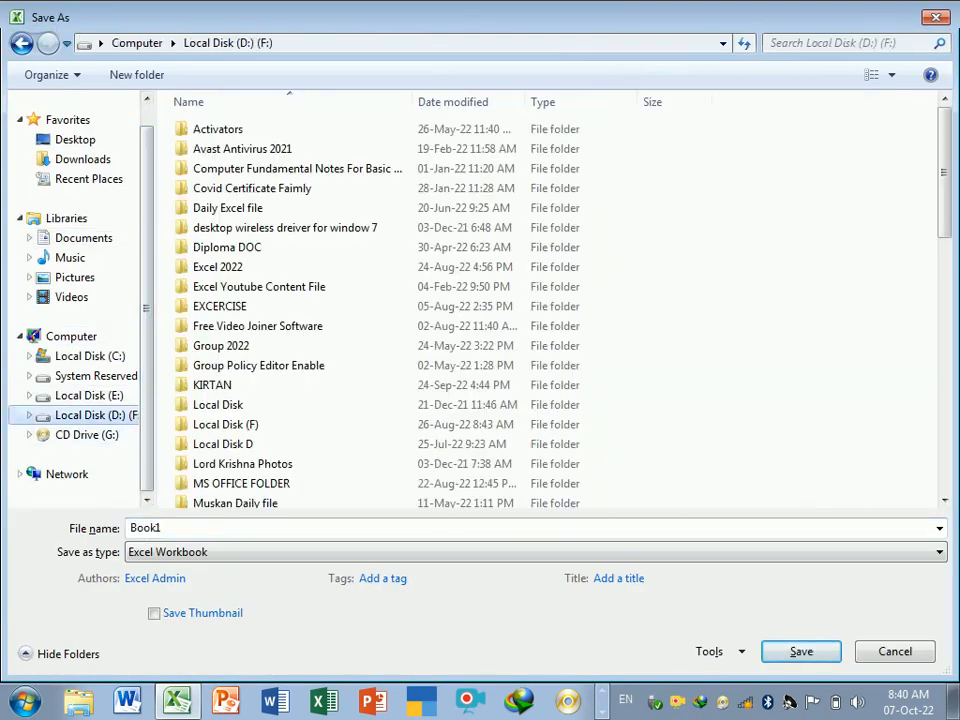
key(BackSpace)
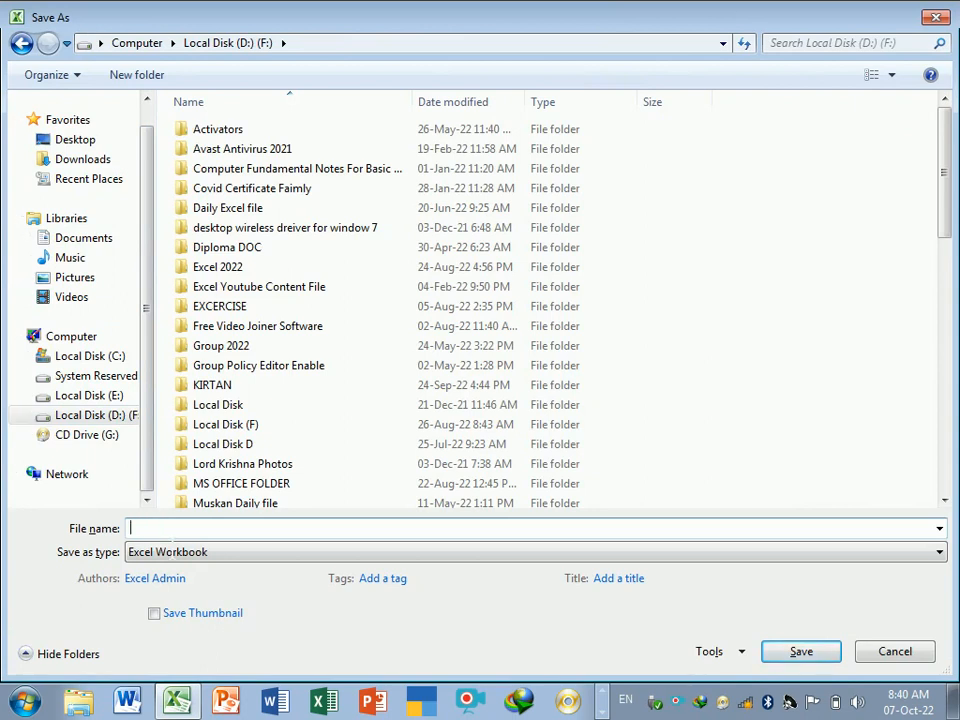
text(n)
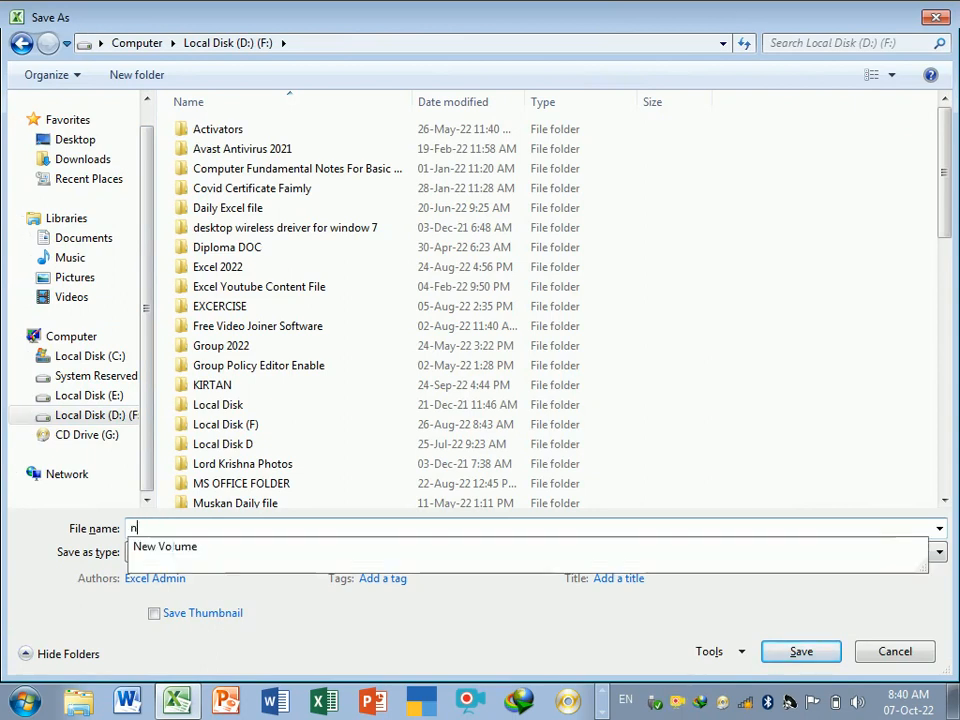
key(BackSpace)
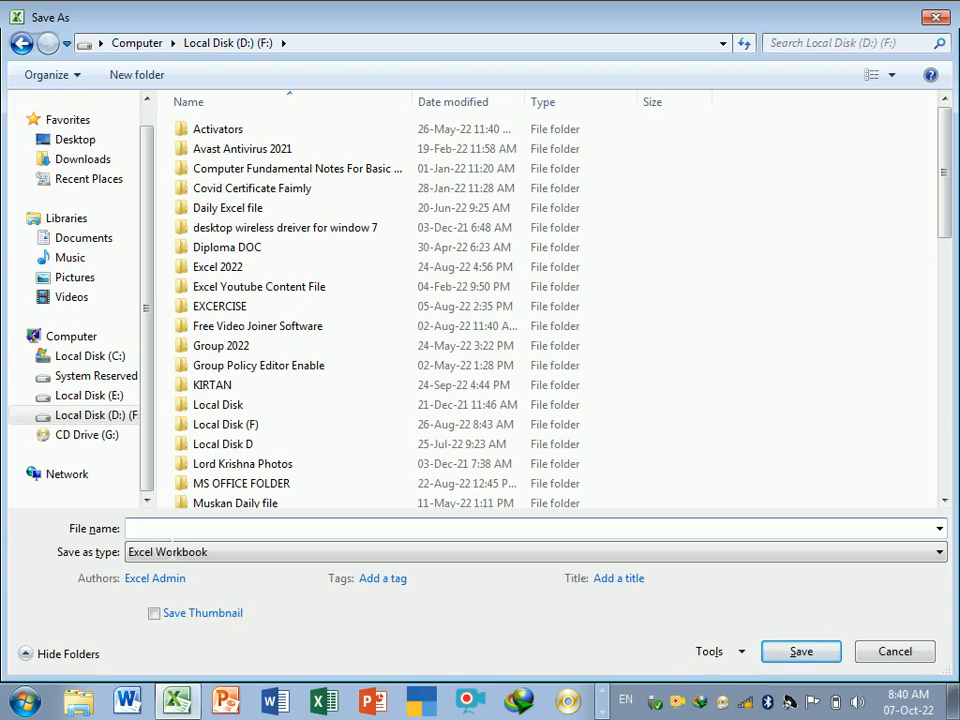
text(Oct 2022 Advance Ex)
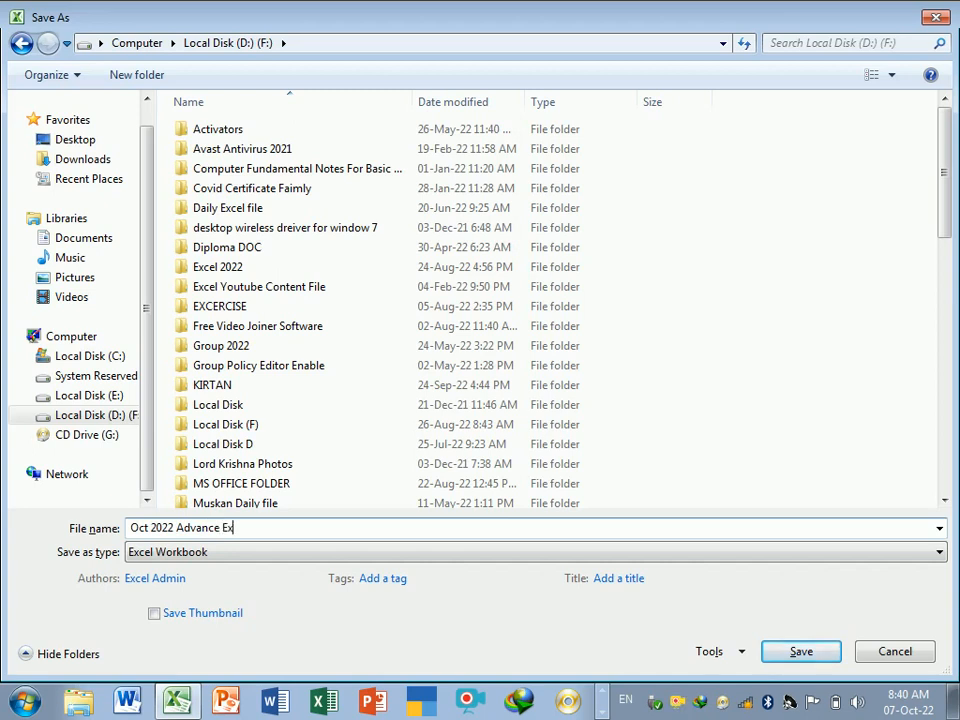
text(cel)
click(797, 654)
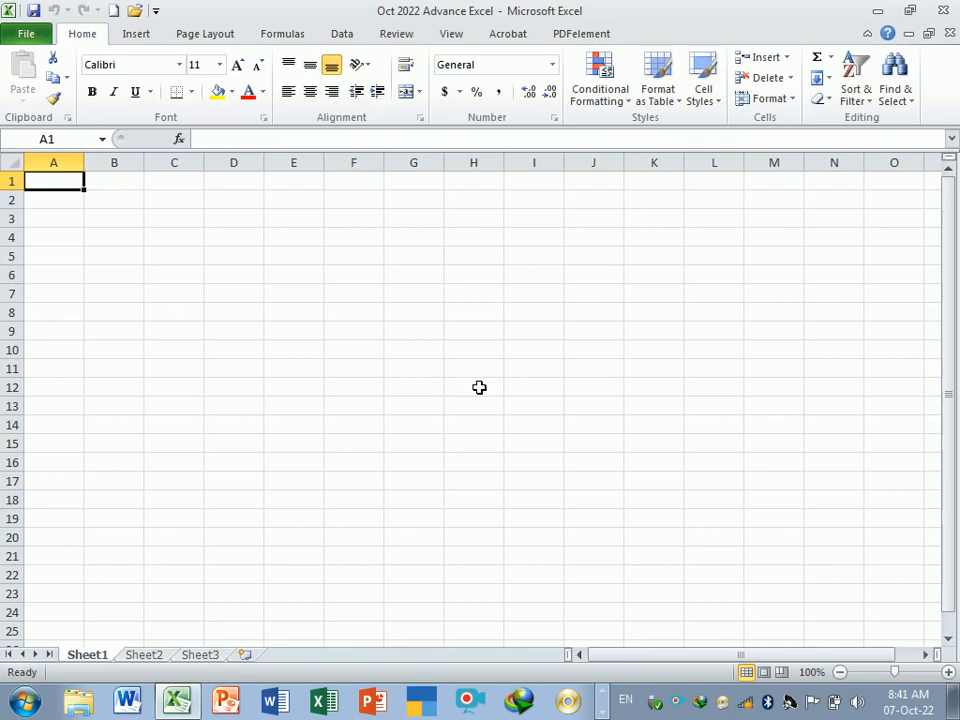
- Widen column A, then close the workbook without saving the changes
drag(86, 166, 154, 177)
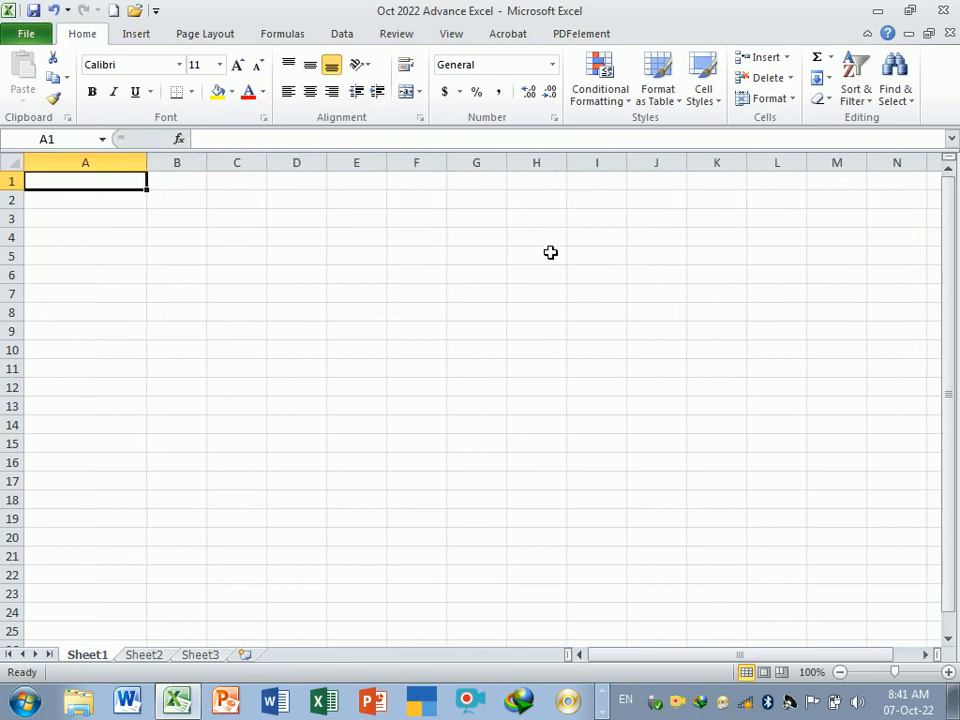
click(943, 12)
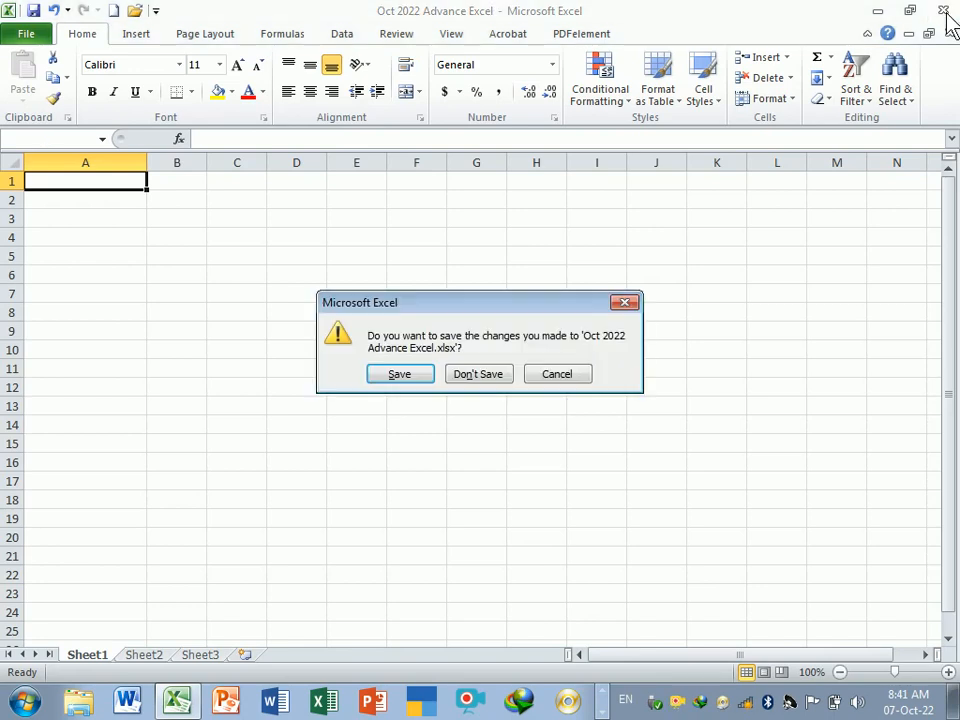
click(486, 378)
- Refresh the desktop and launch Microsoft Excel 2010 by searching for excel in the Start menu
right_click(562, 258)
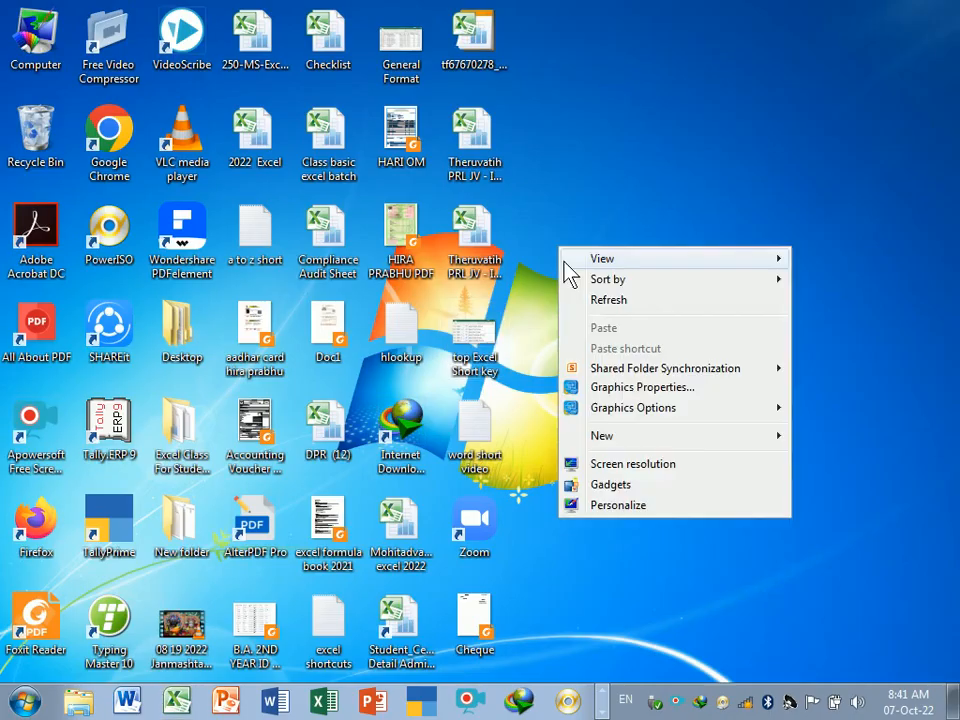
click(598, 302)
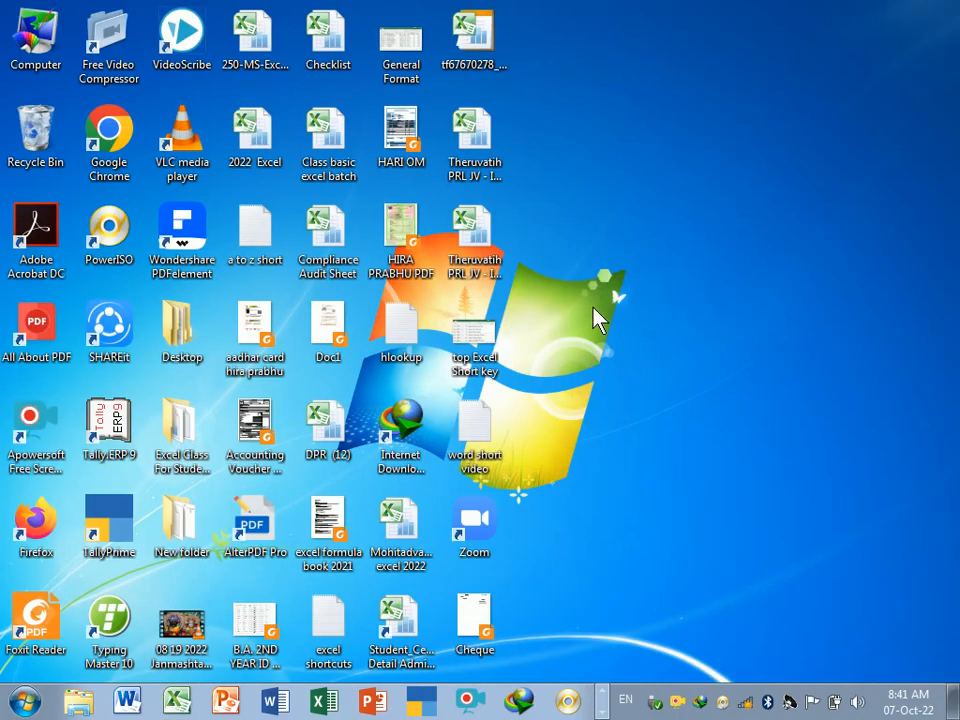
click(28, 700)
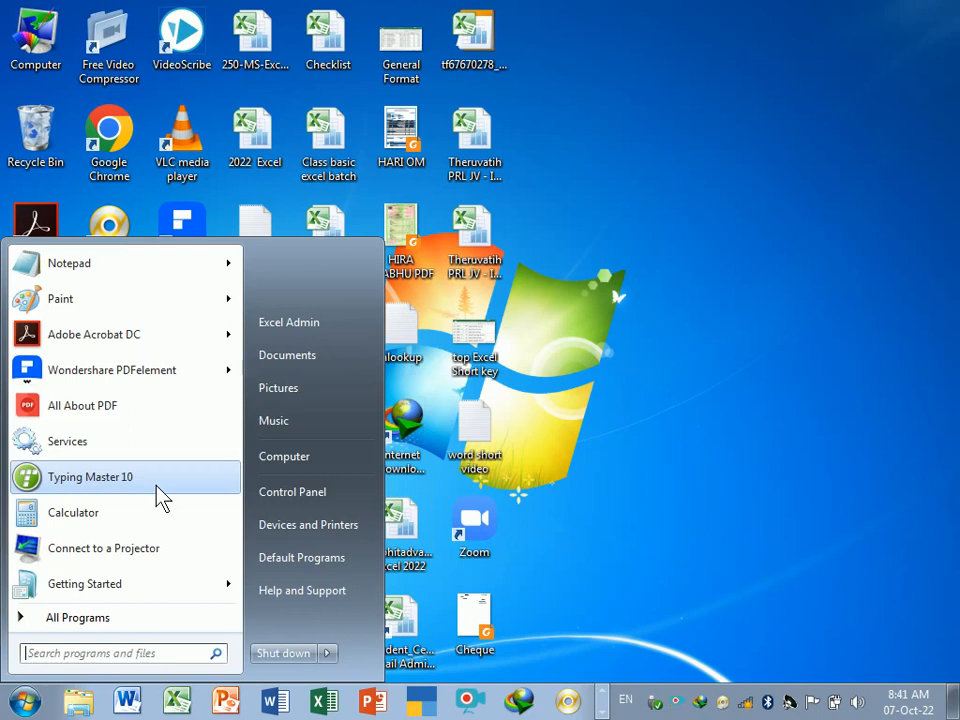
text(wi)
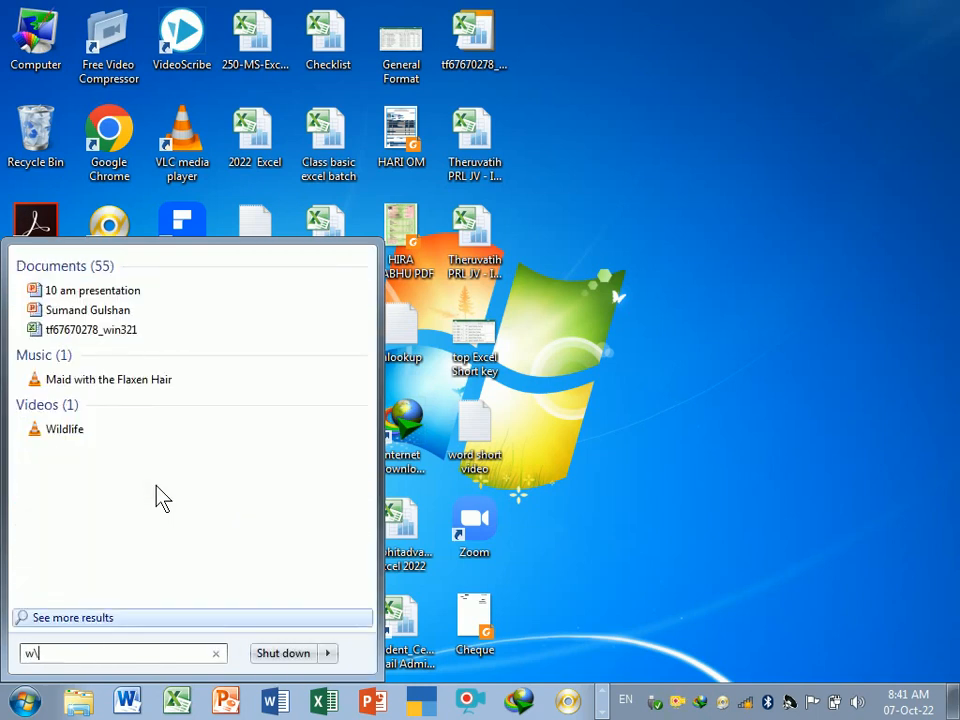
key(BackSpace)
key(BackSpace)
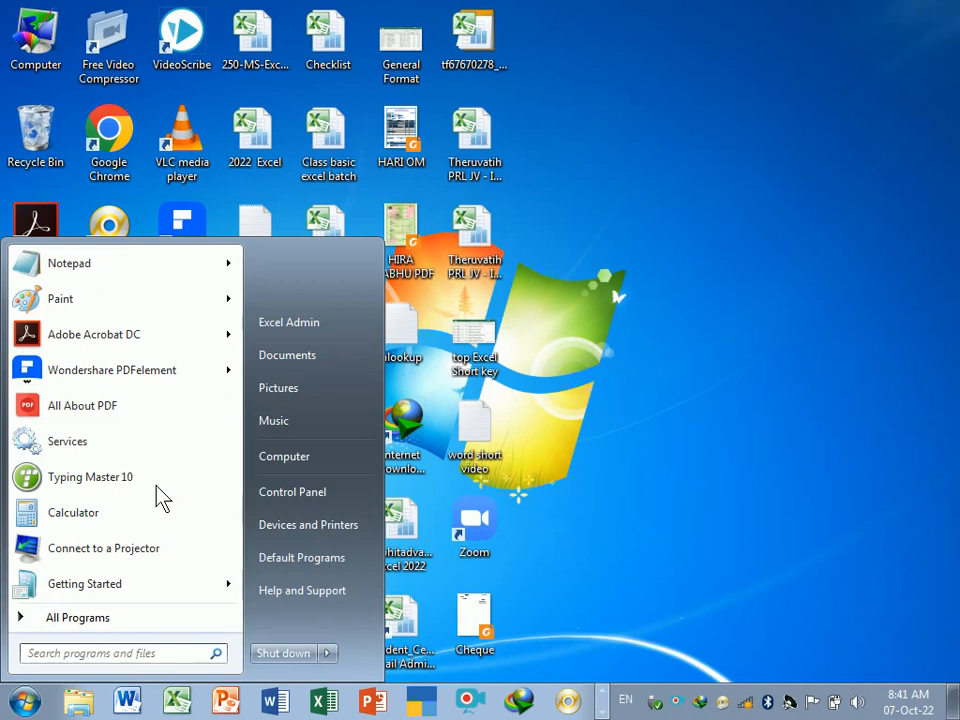
text(excel)
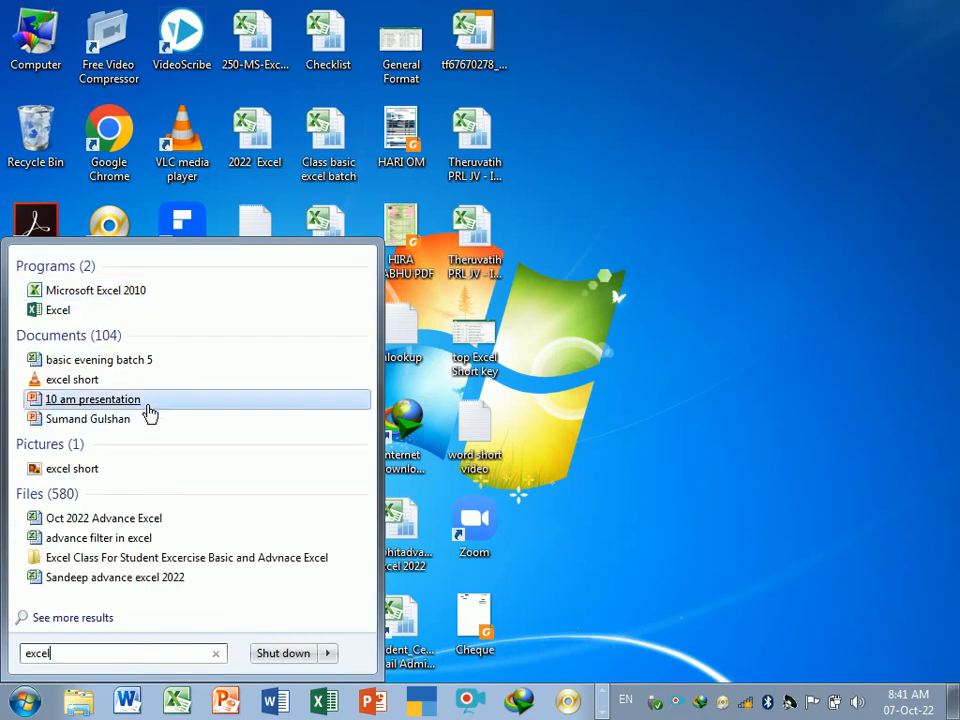
click(92, 296)
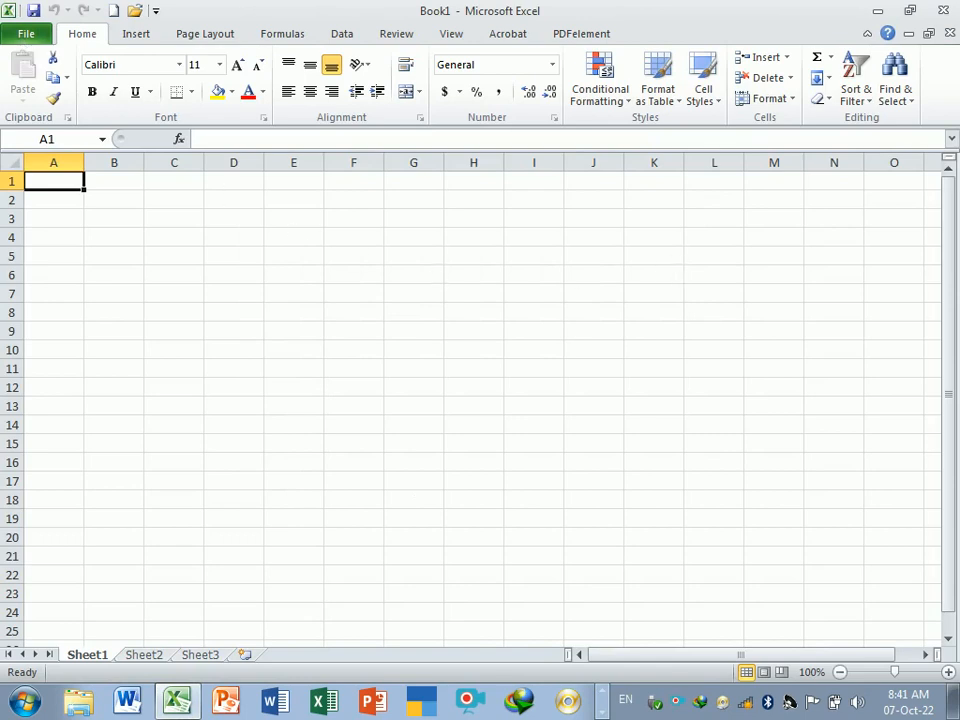
- Open the recent workbook Oct 2022 Advance Excel
click(26, 33)
click(270, 112)
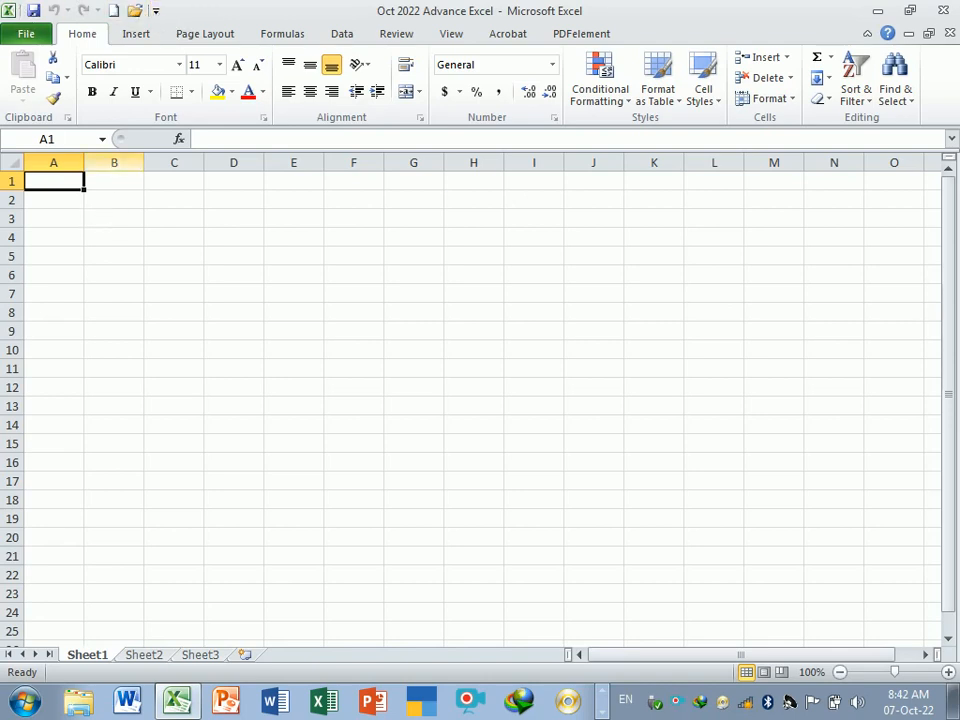
- Widen column A and enter Quick Access toolbar in cell A1
drag(88, 163, 160, 164)
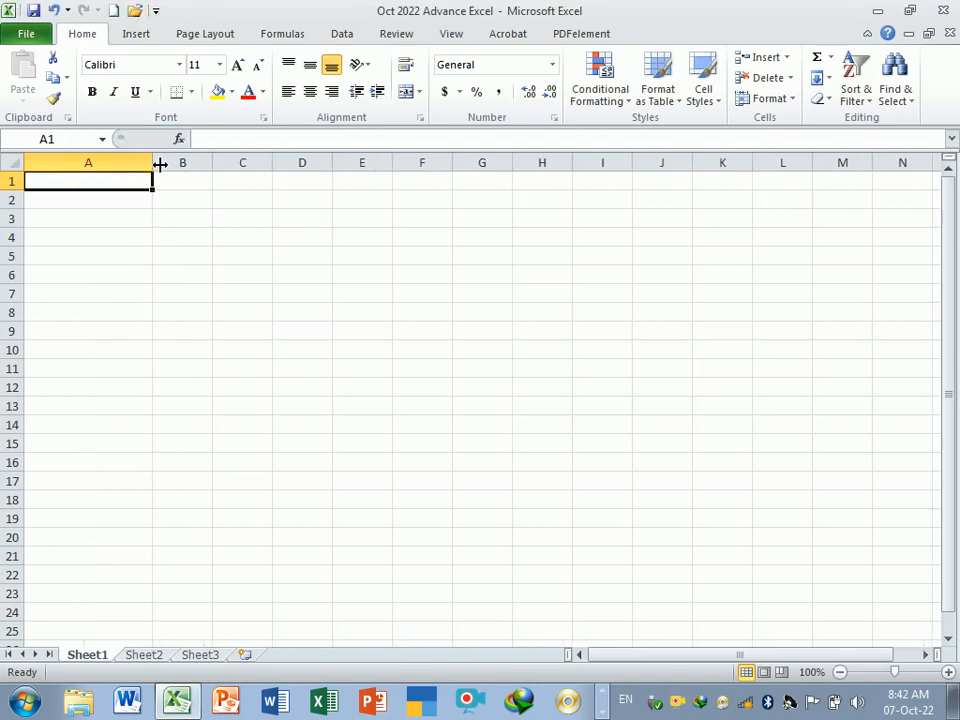
text(Quic)
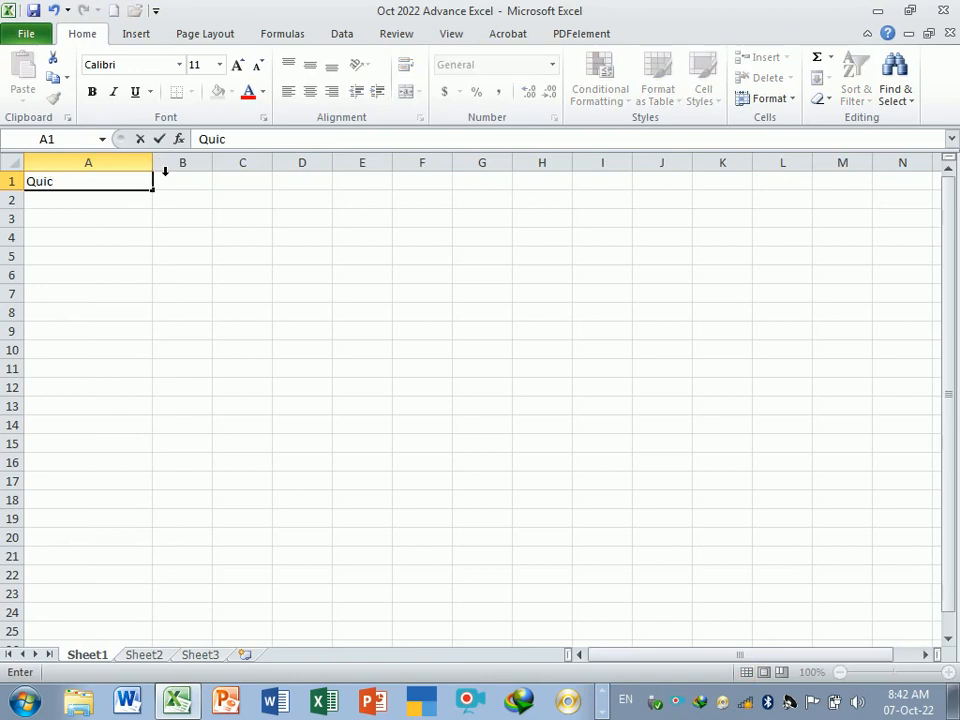
text(k Access t)
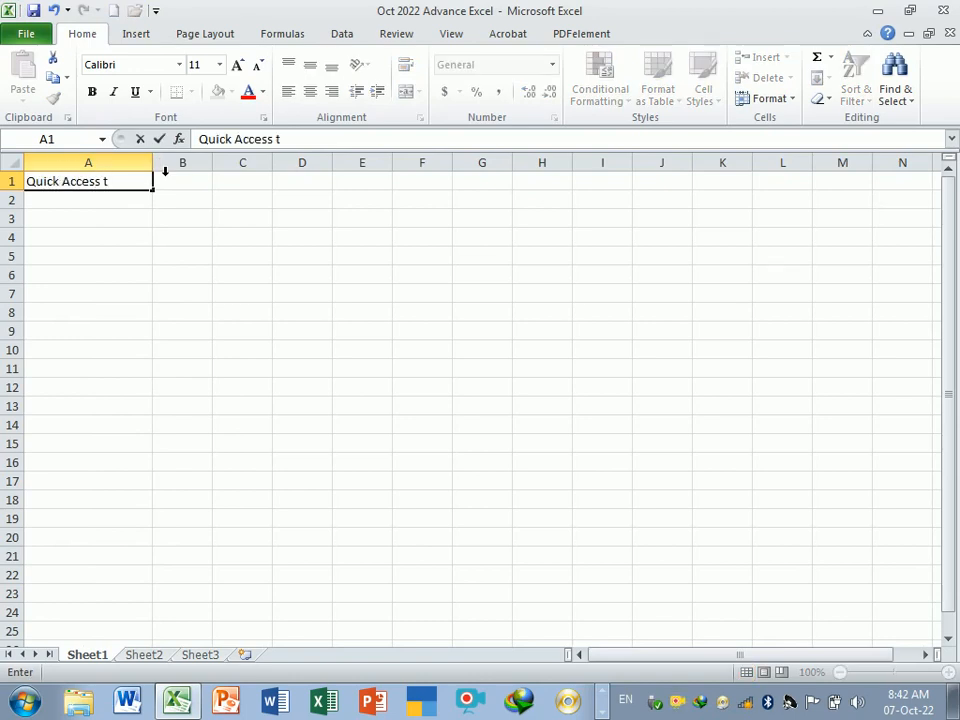
text(oolbar)
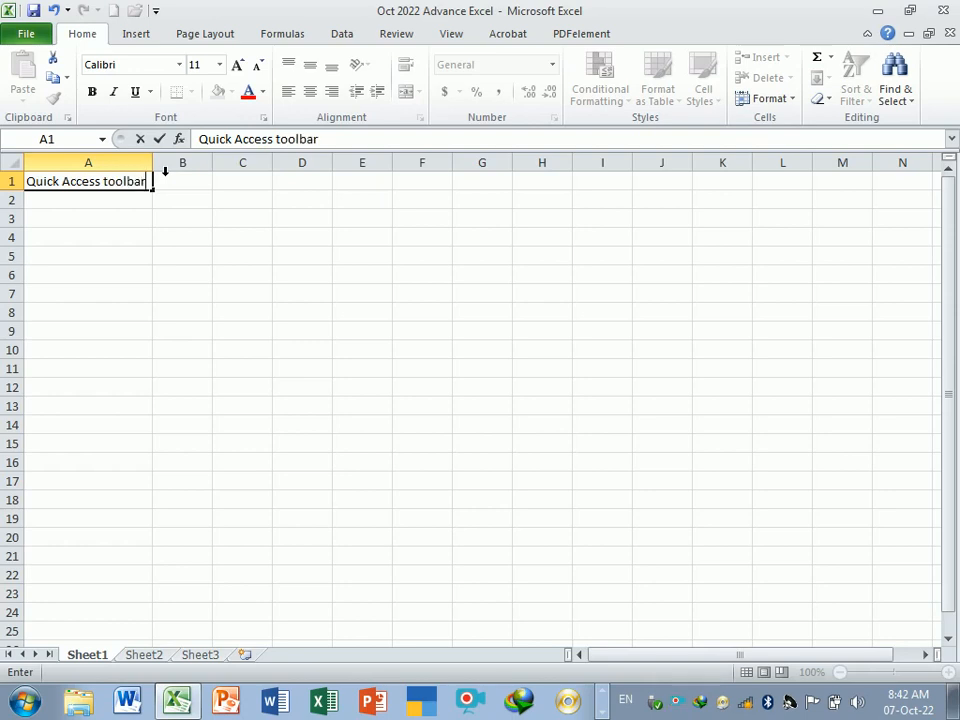
key(Return)
- Widen column A further to fit the text, then undo and redo the change
mouse_move(160, 163)
mouse_down()
mouse_move(182, 163)
mouse_move(174, 163)
mouse_up()
key(Down)
key(Down)
click(122, 181)
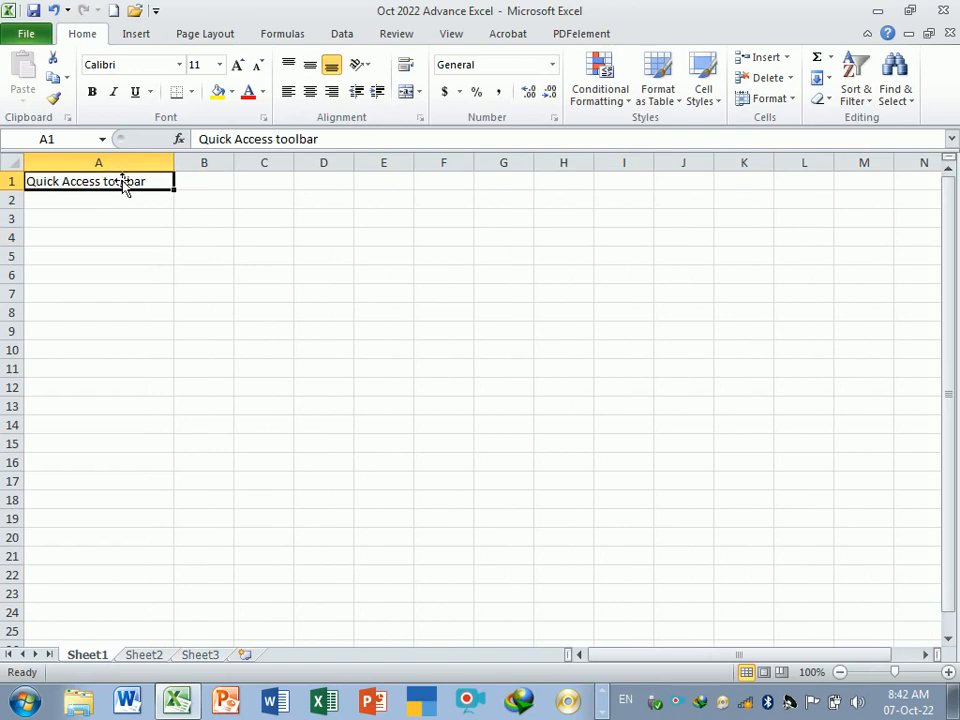
click(55, 10)
click(82, 10)
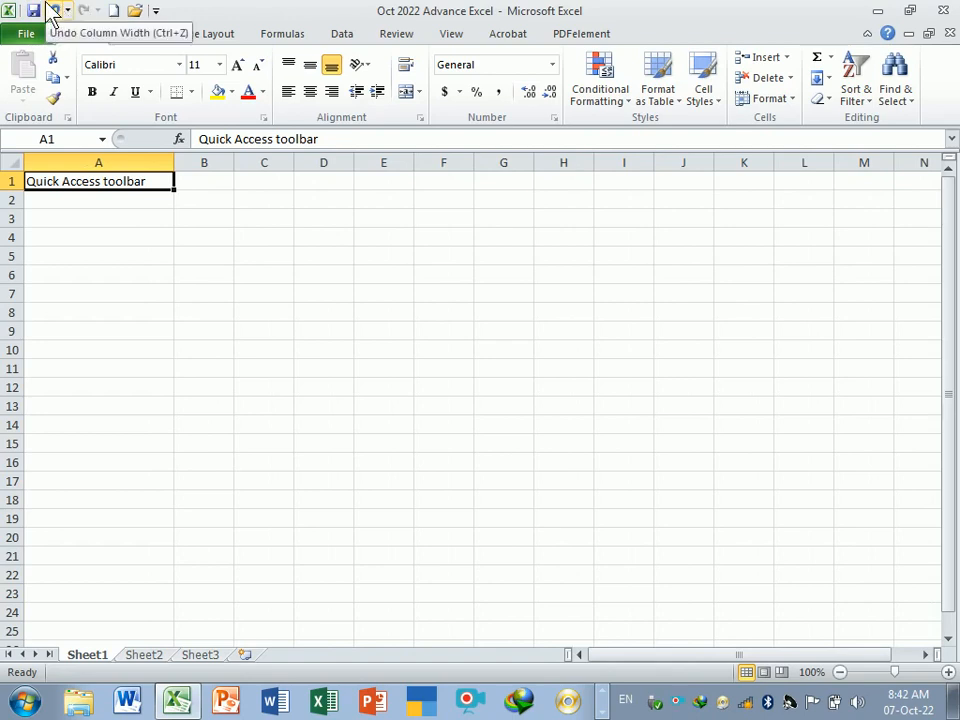
click(114, 12)
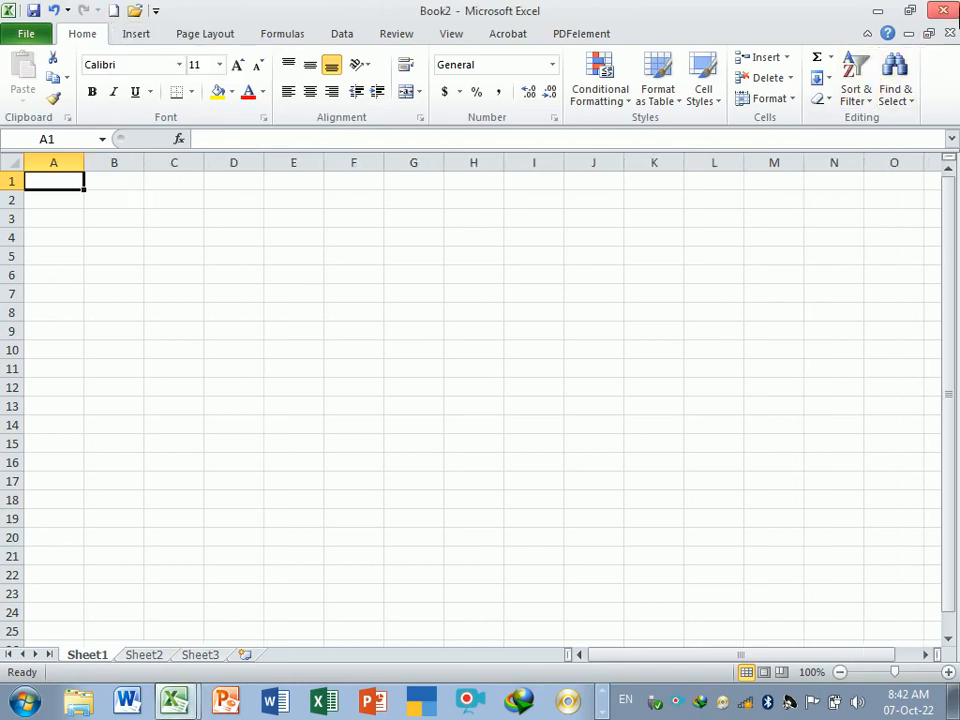
click(943, 33)
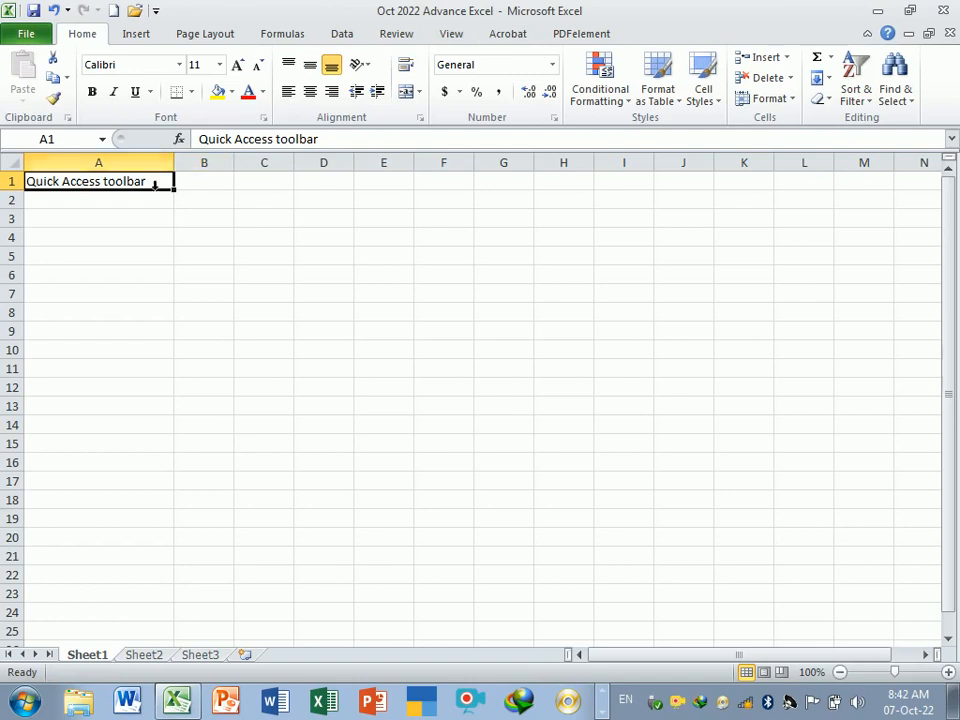
- Enter Title Bar in cell A2
click(152, 222)
click(160, 199)
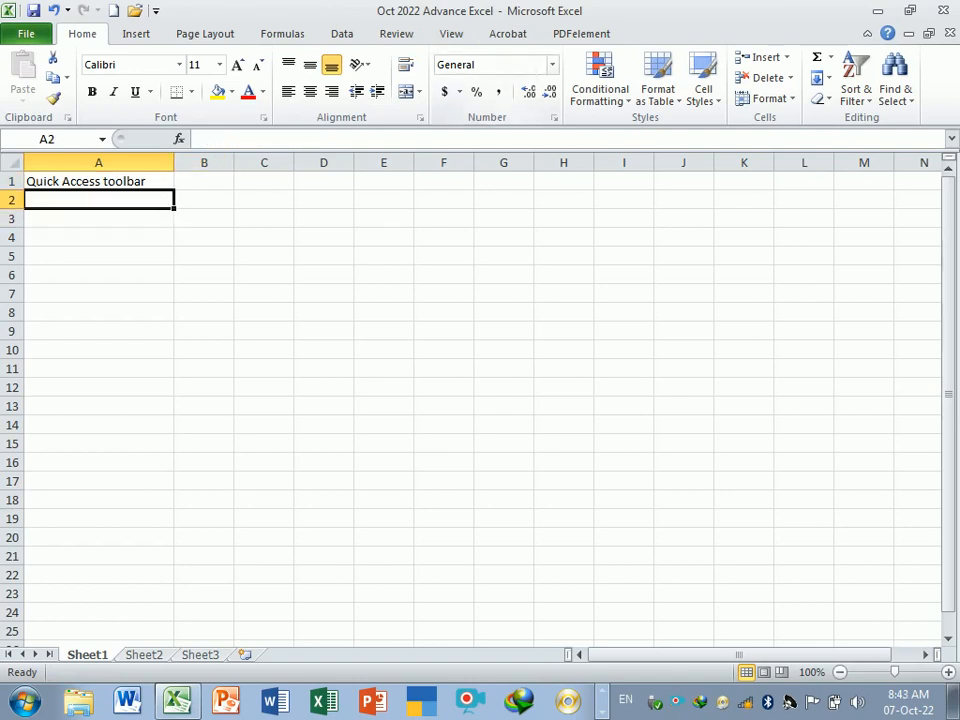
text(ti)
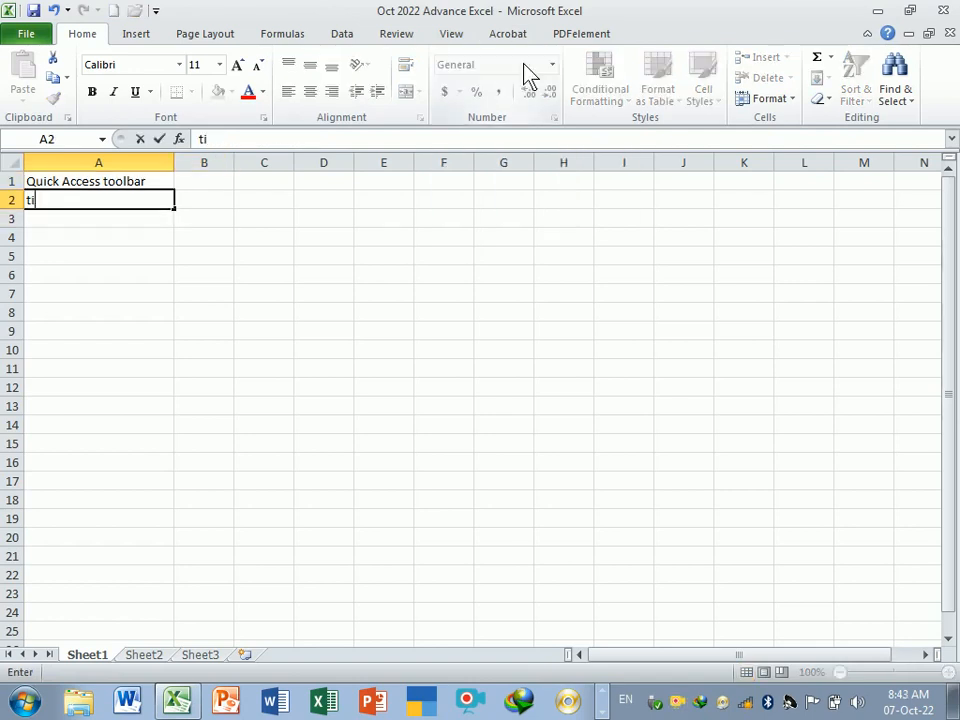
key(BackSpace)
key(BackSpace)
text(Title Bar)
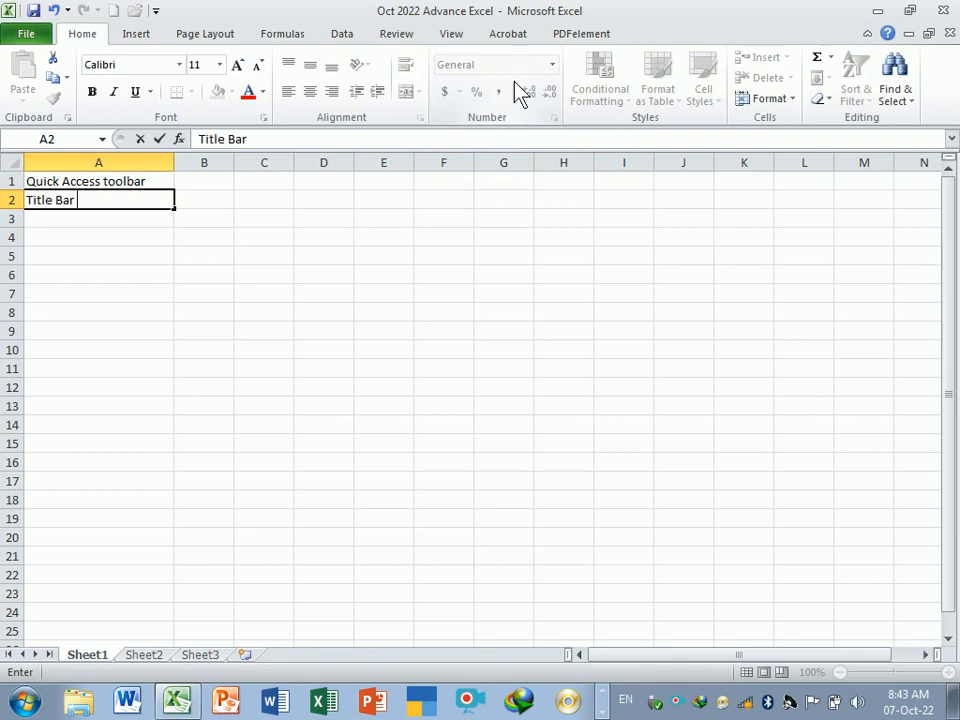
click(129, 257)
double_click(101, 201)
click(132, 272)
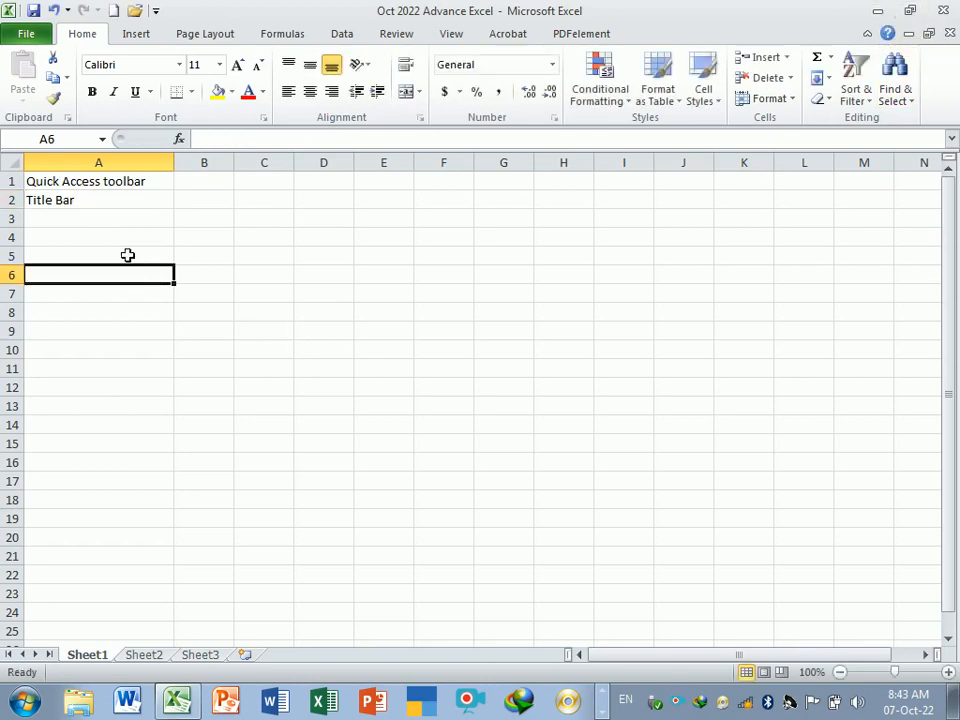
- Move the two entries down one row so they occupy A2:A3
click(114, 217)
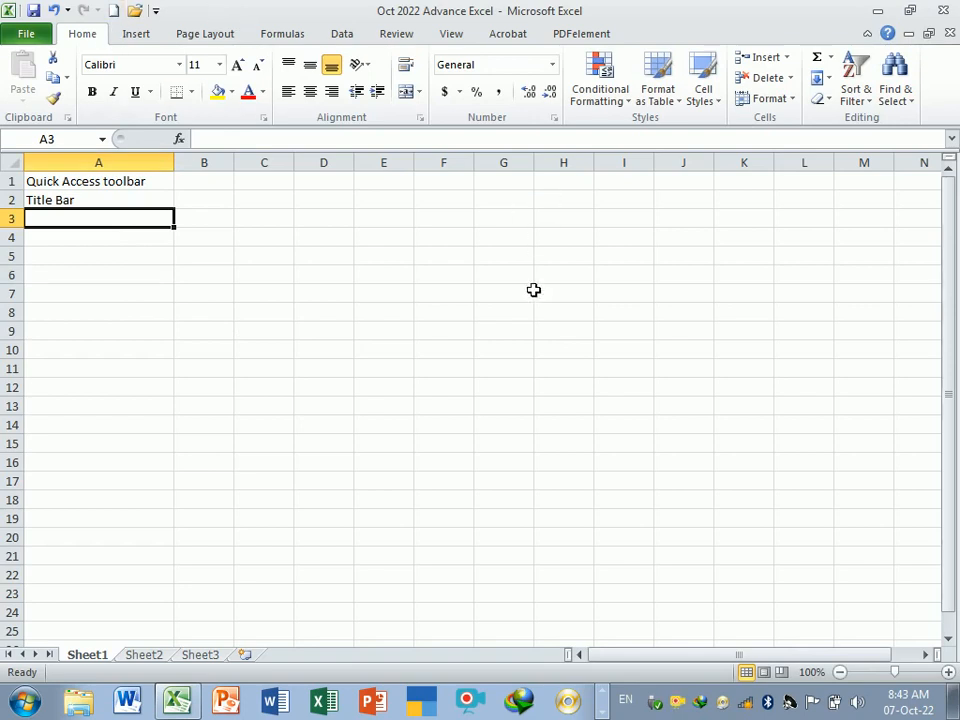
drag(129, 186, 133, 225)
click(133, 208)
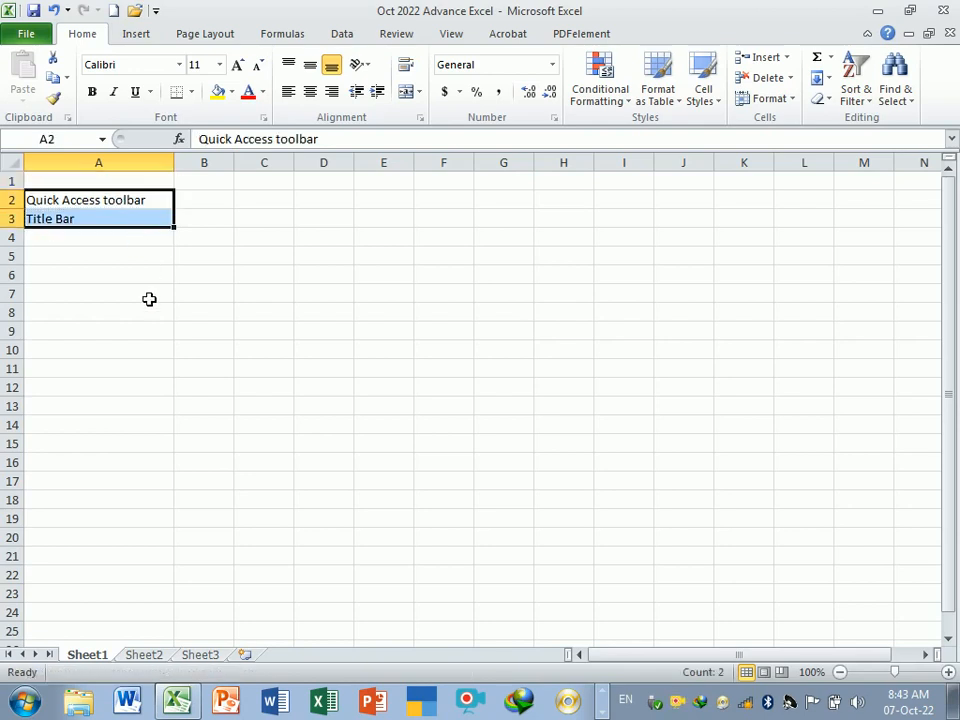
click(149, 299)
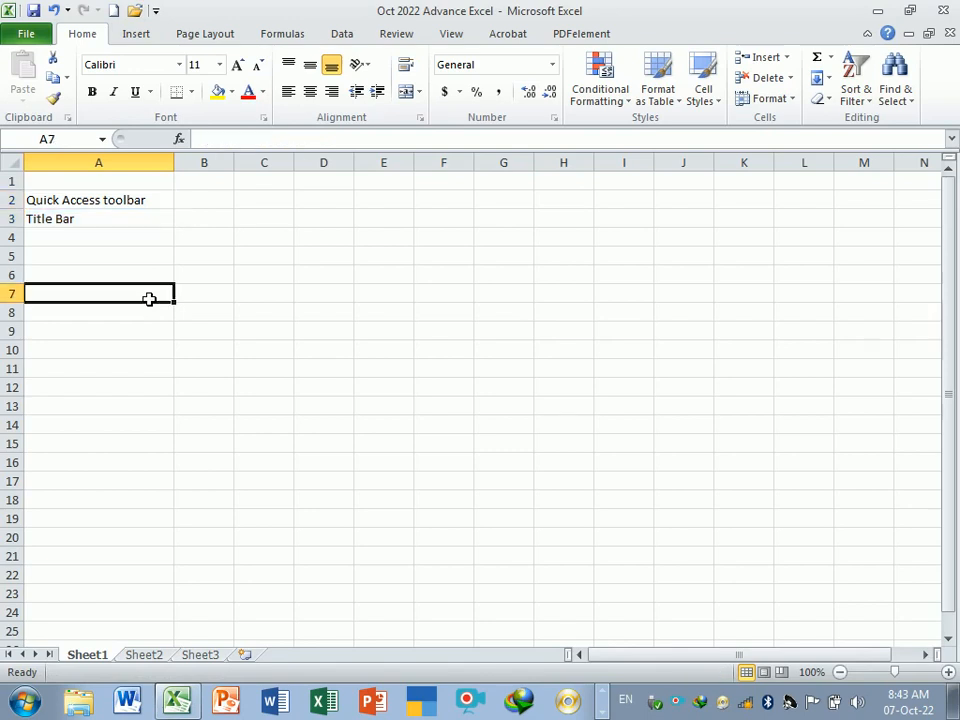
- Enter the heading Excel Component in cell A1
click(115, 182)
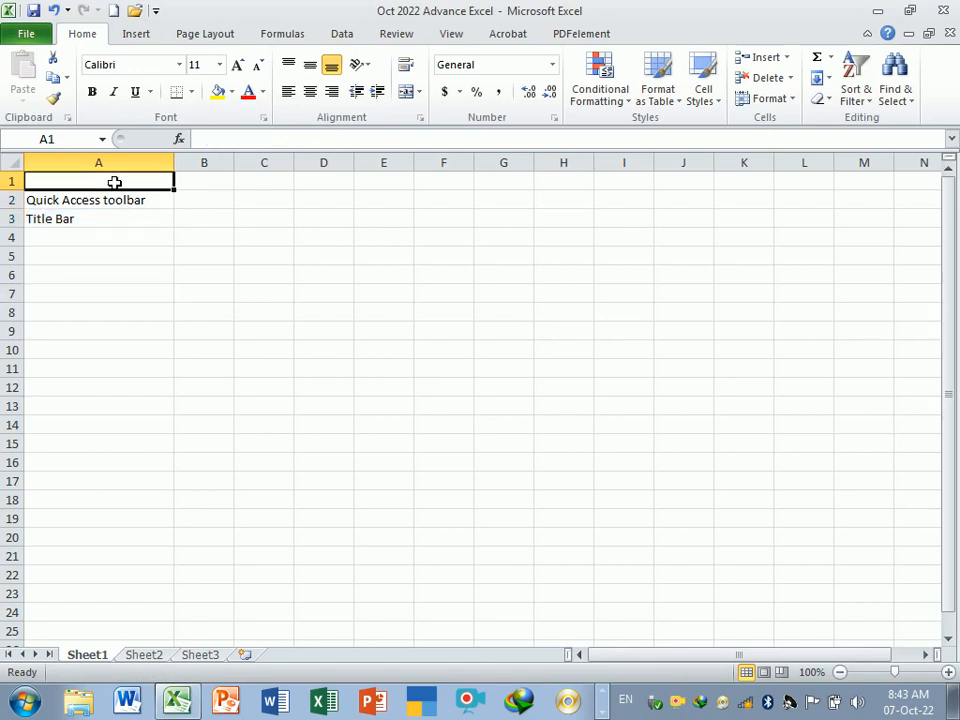
text(Excel )
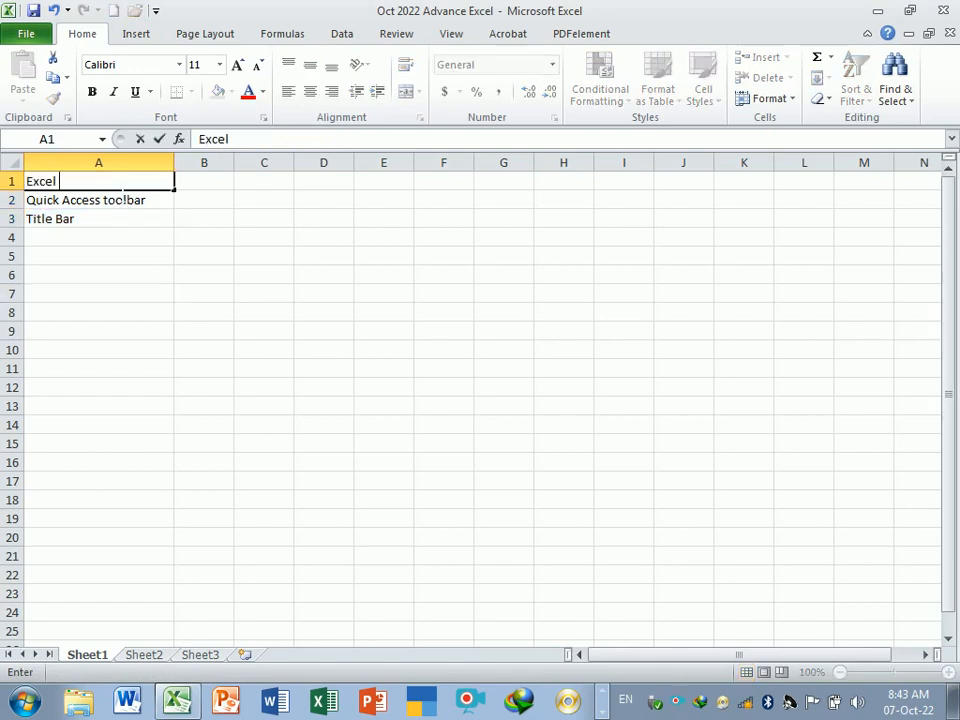
text(Component)
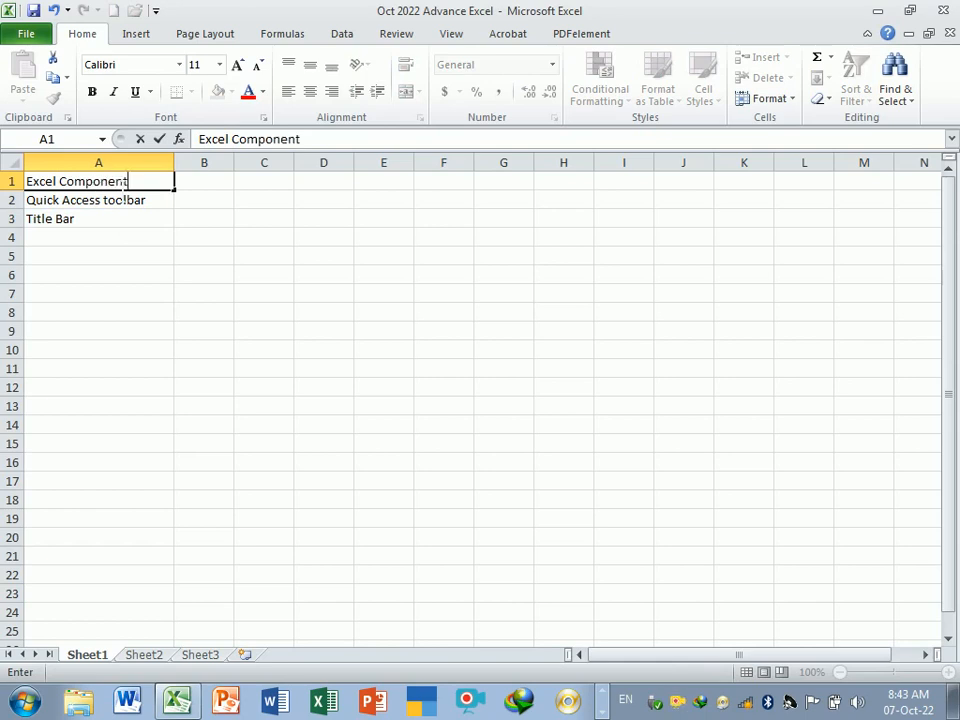
key(Return)
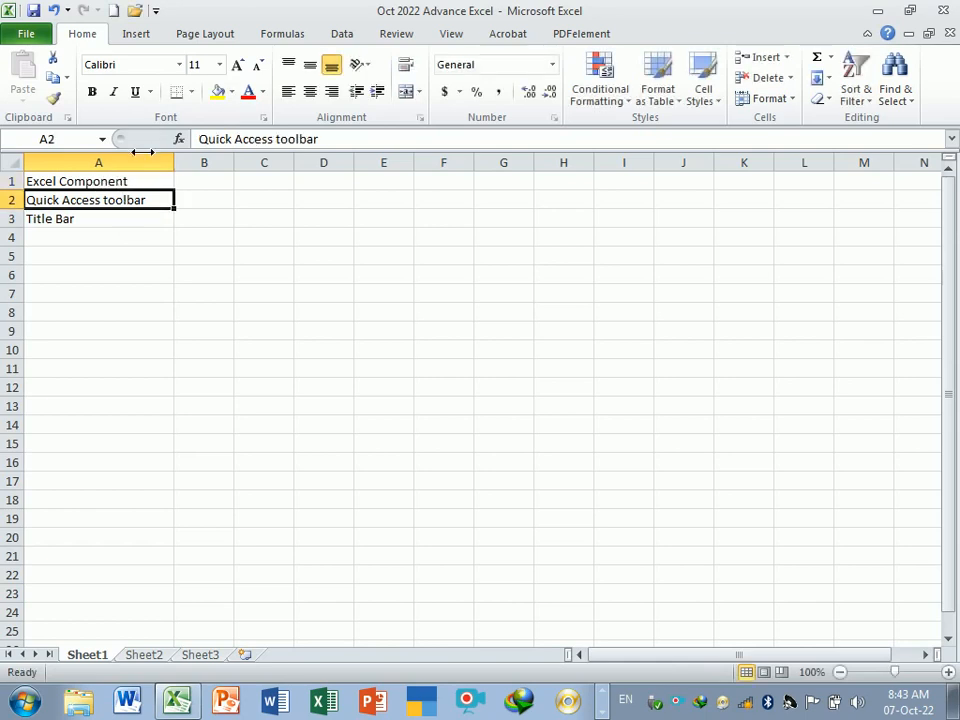
- Enter Menu Bar in cell A4
click(110, 265)
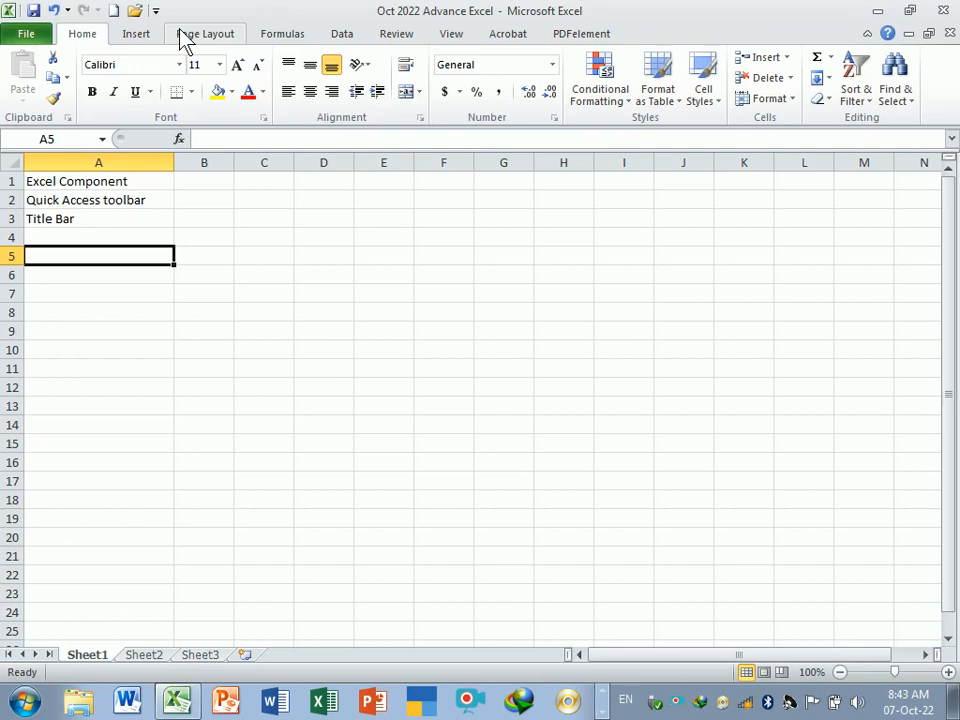
key(Up)
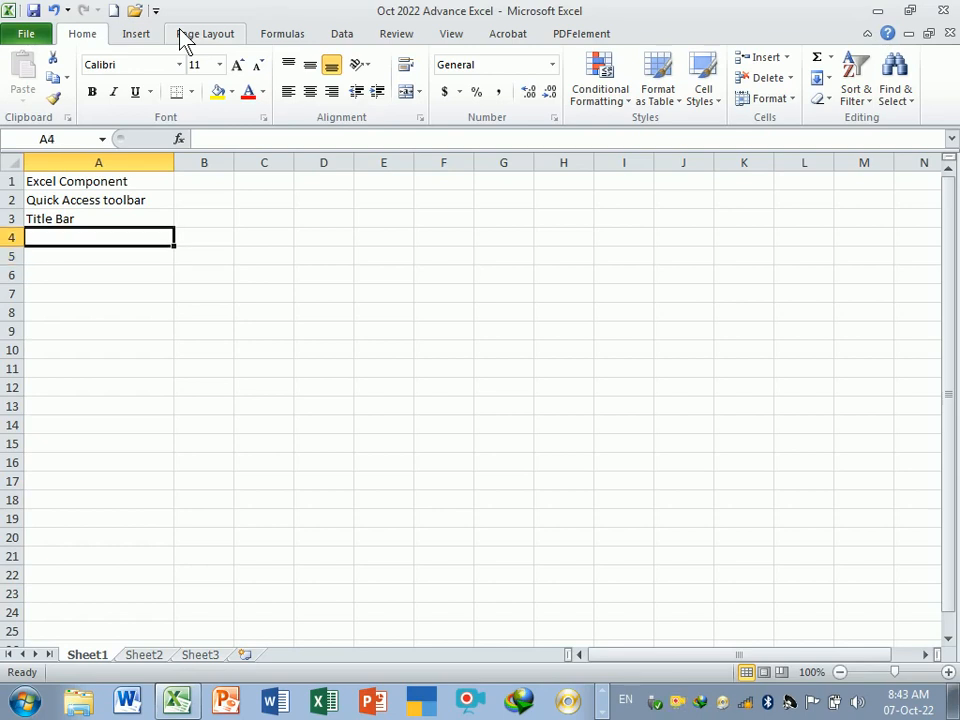
text(Menu Bar)
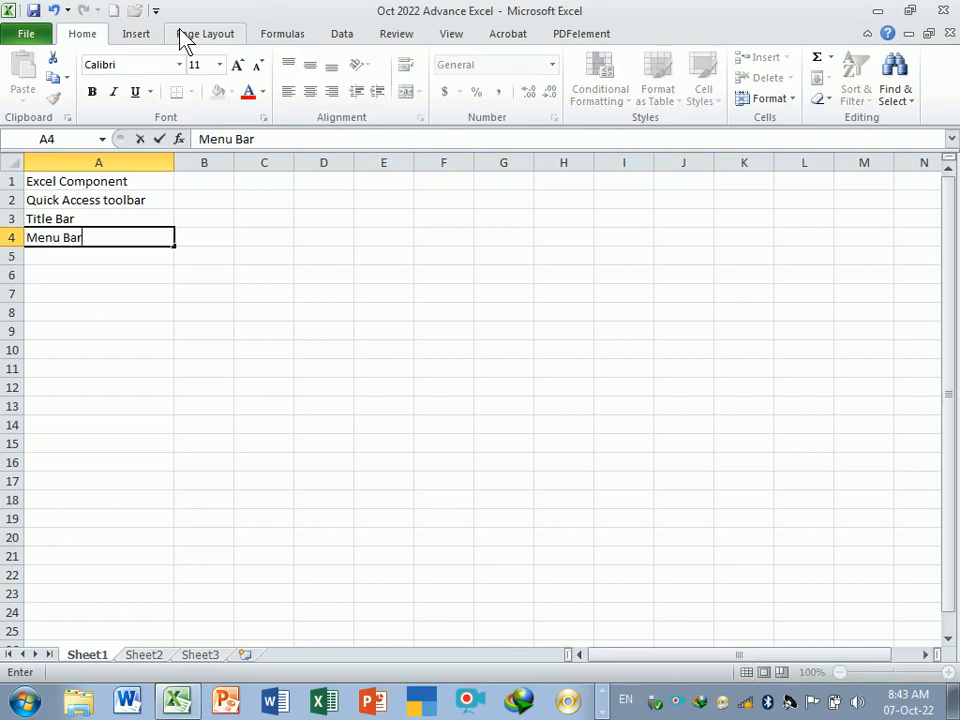
key(Tab)
key(Left)
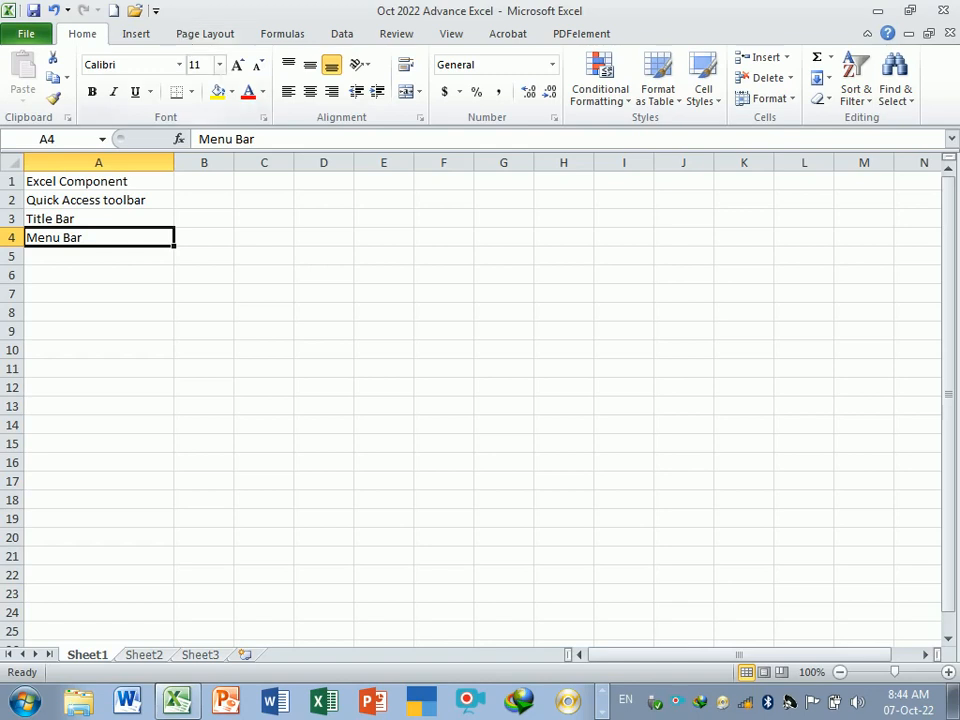
- Extend the A4 entry to read Menu Bar (file,home,insert,pagelaoyt,formula,data Tab)
key(F2)
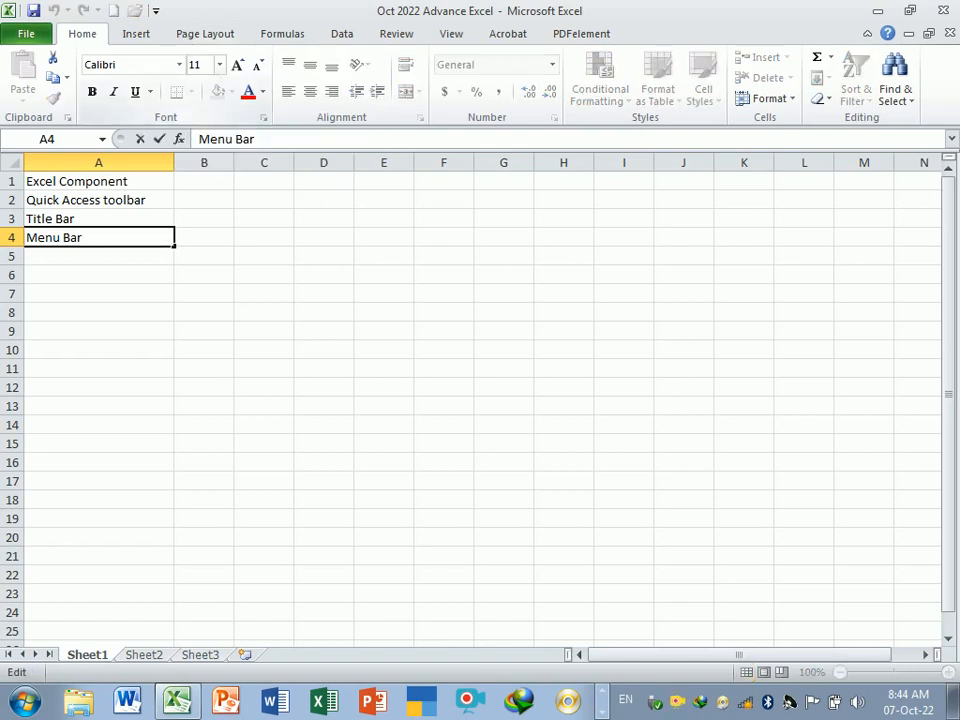
text((file,HOme)
key(BackSpace)
key(BackSpace)
key(BackSpace)
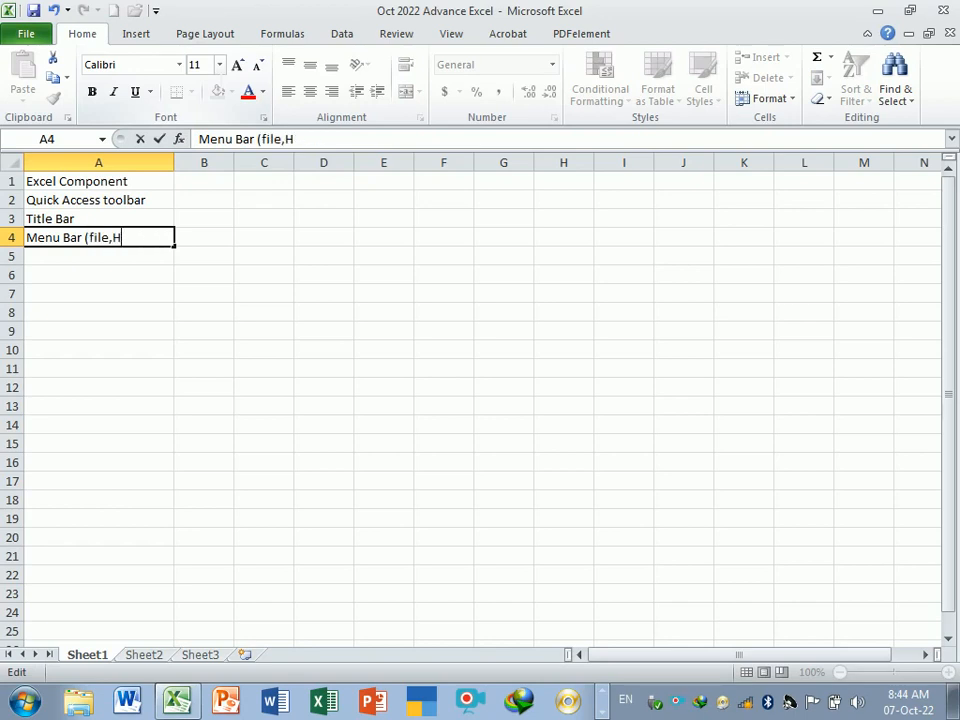
key(BackSpace)
text(home,insert,a)
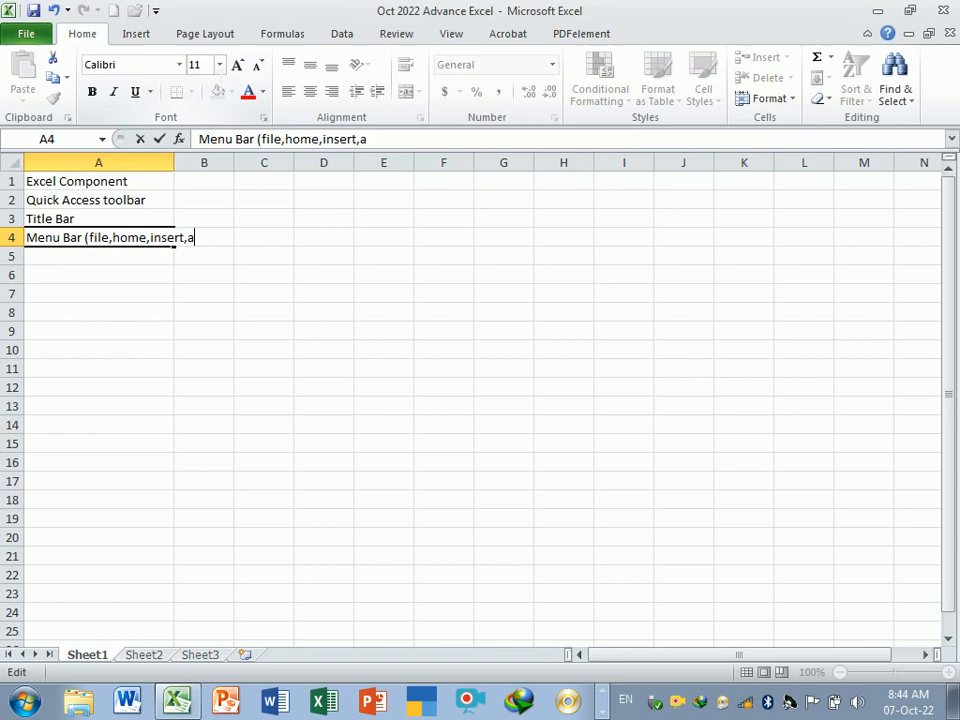
key(BackSpace)
text(pagelaoyt)
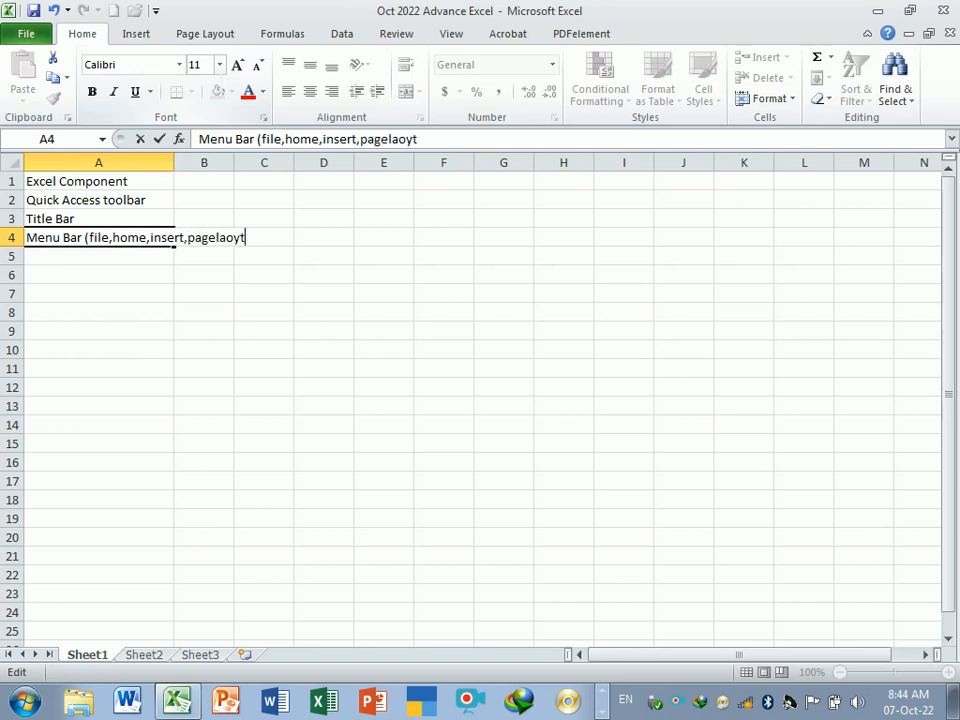
text(,formula)
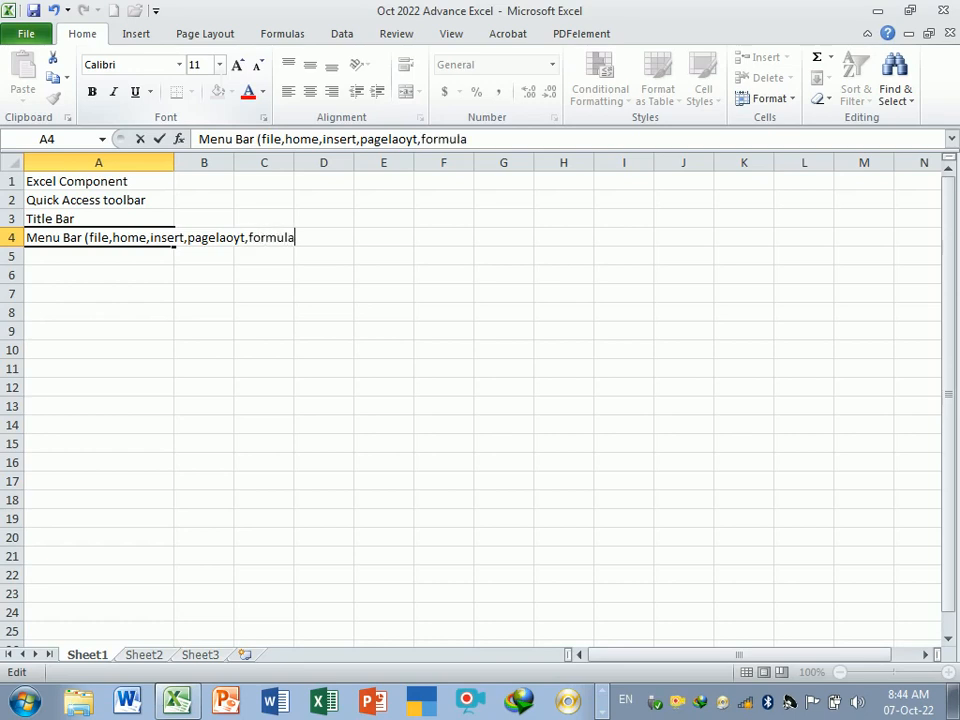
text(,data)
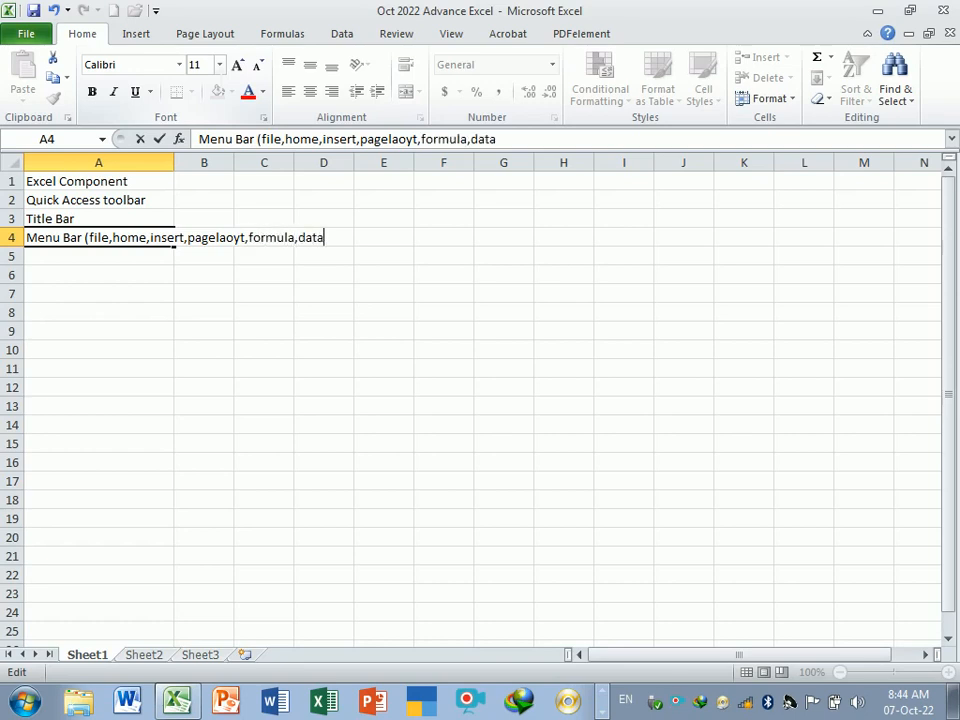
text(,)
text(Tah)
key(BackSpace)
text(b)
key(BackSpace)
key(BackSpace)
key(BackSpace)
text(t)
key(BackSpace)
text(Tab))
key(Return)
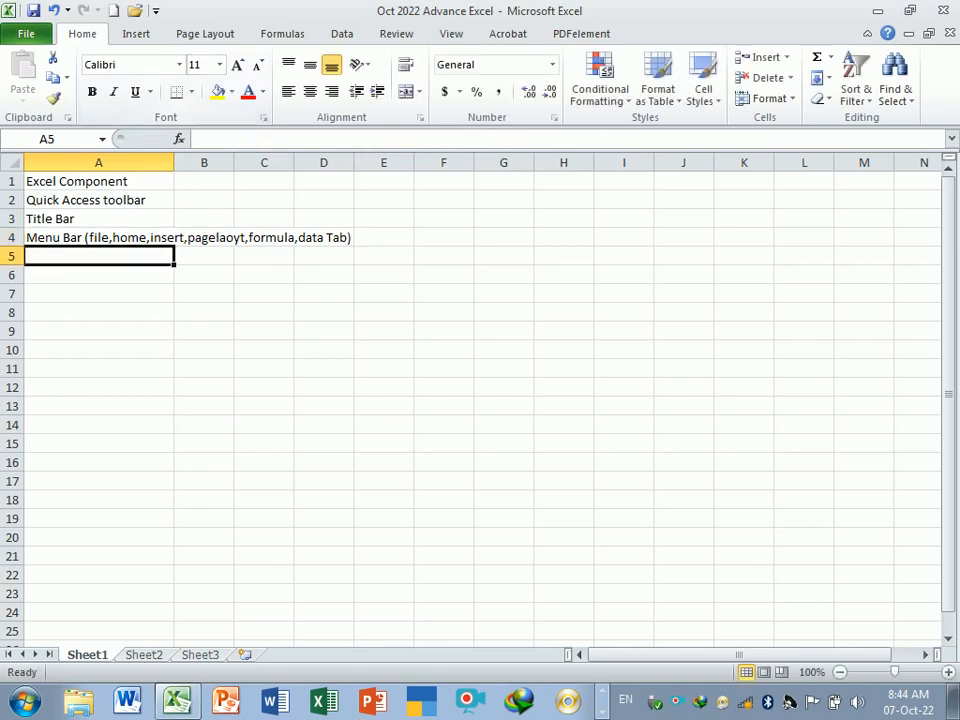
- Widen column A to fit the full Menu Bar entry
drag(176, 165, 368, 205)
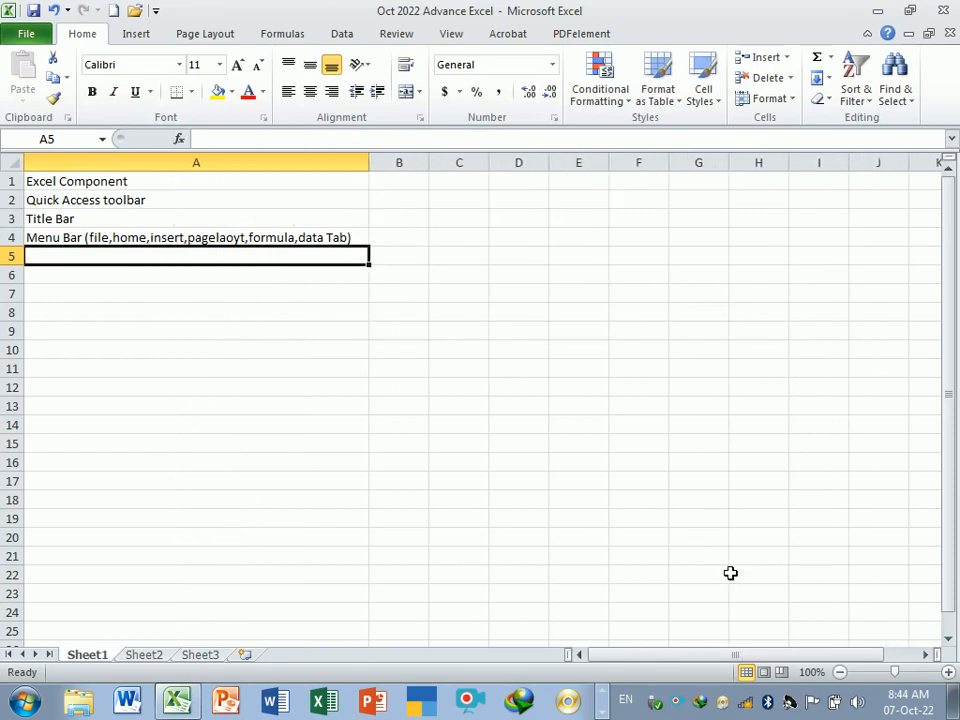
click(947, 672)
click(361, 311)
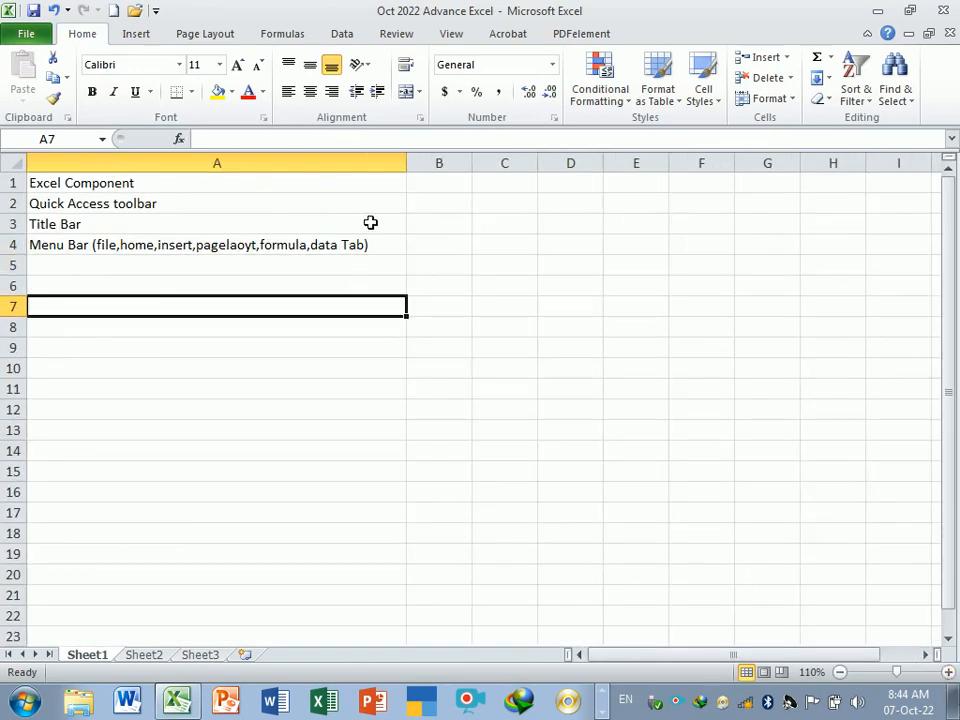
click(141, 284)
click(146, 268)
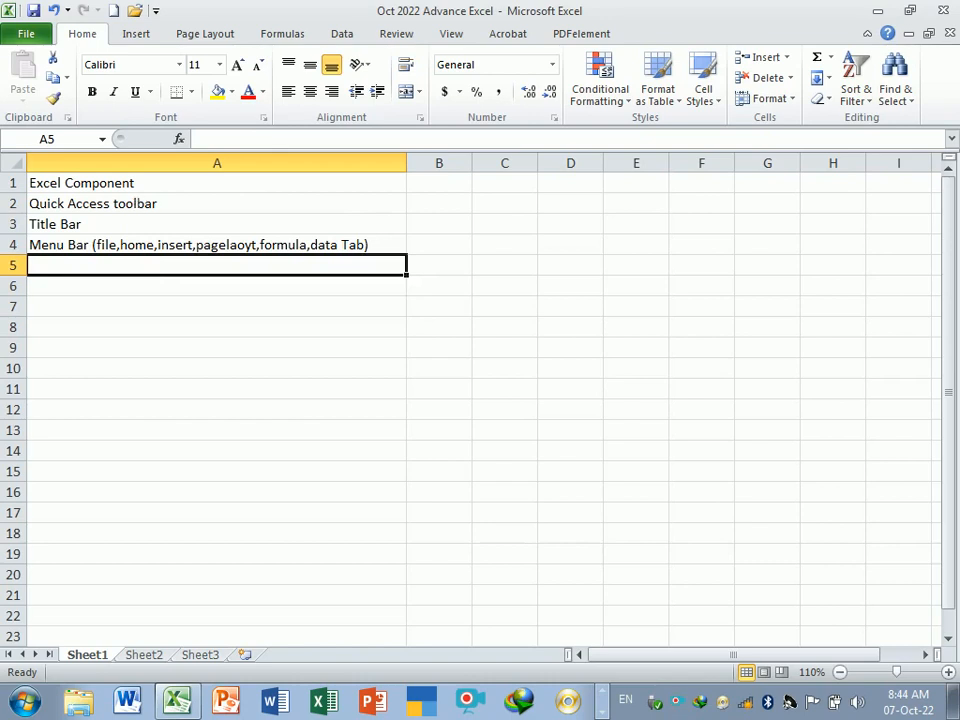
- Collapse and restore the ribbon twice
double_click(83, 35)
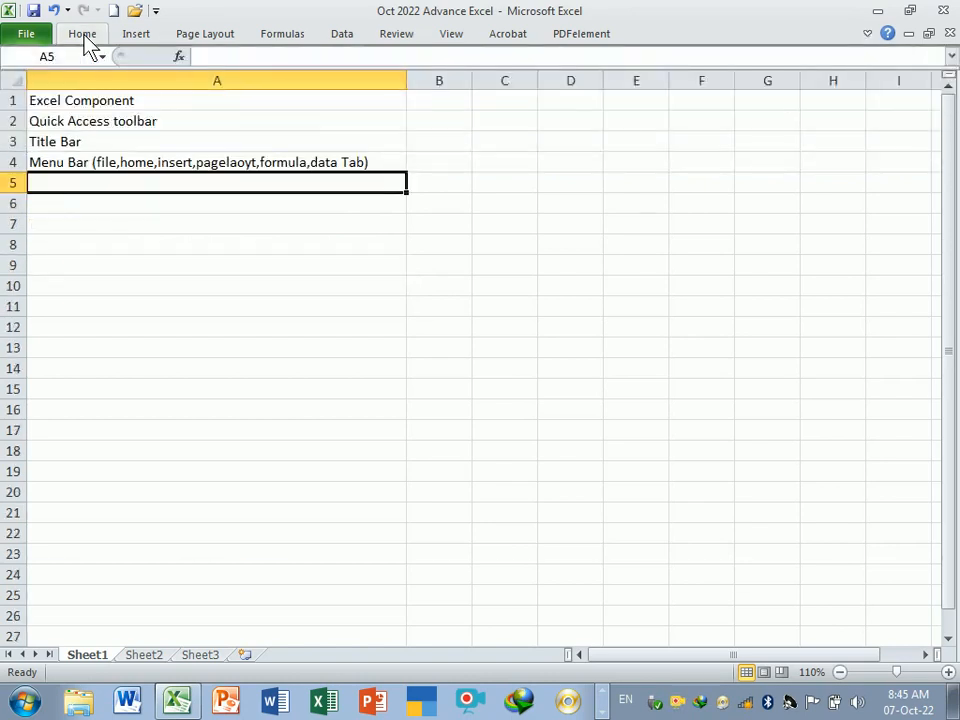
double_click(83, 35)
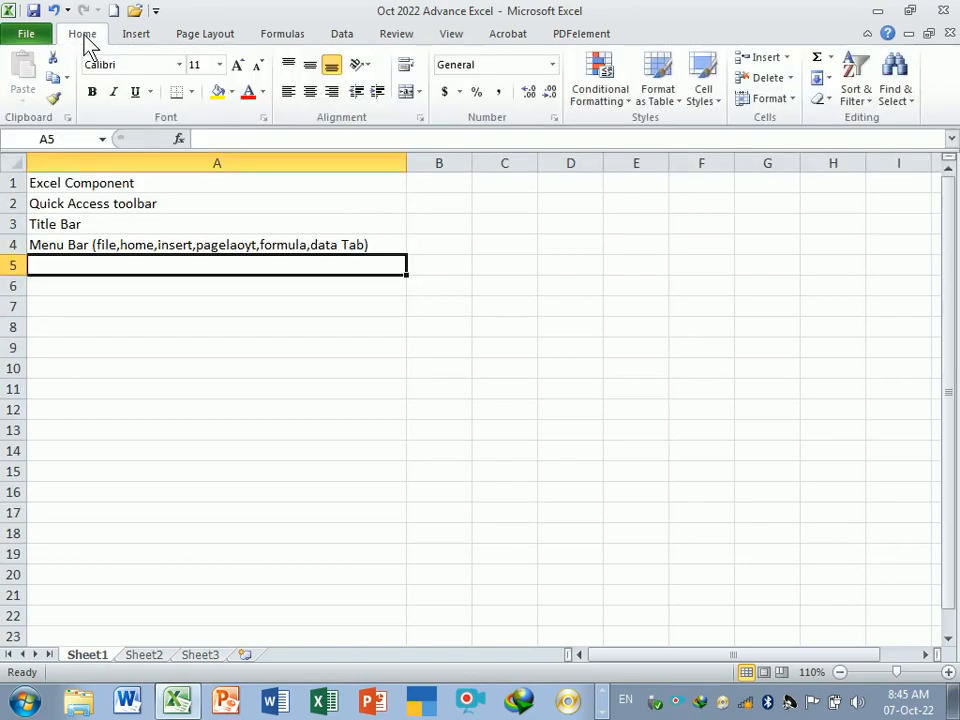
double_click(83, 35)
double_click(83, 35)
- Enter ribbonbar in cell A5
text(ribbon)
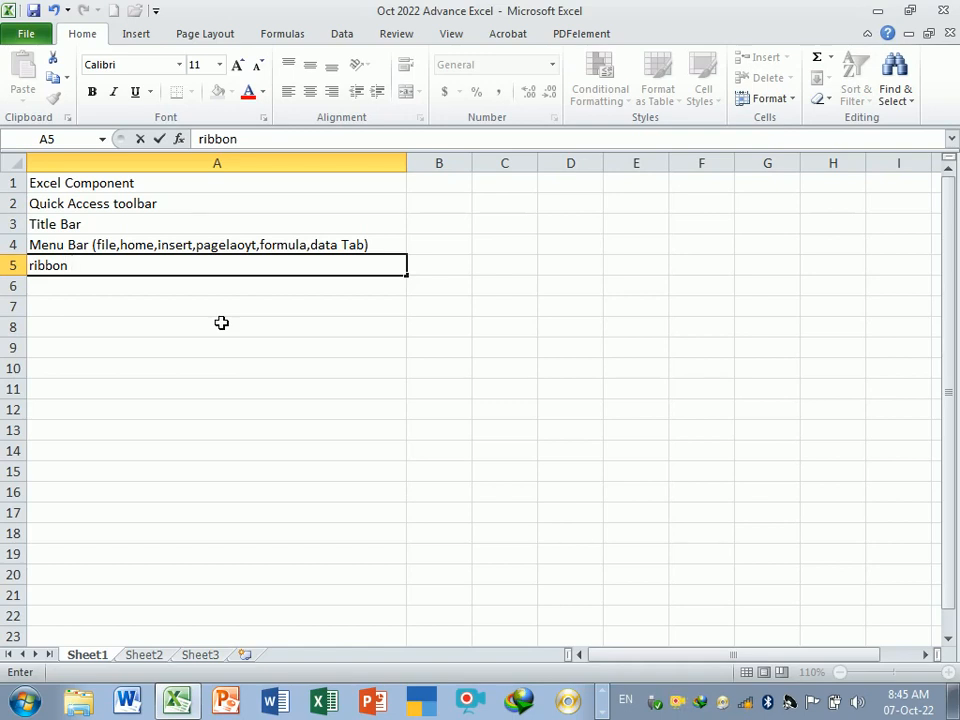
text(Bar)
key(BackSpace)
key(BackSpace)
key(BackSpace)
key(BackSpace)
text(bar)
key(BackSpace)
key(BackSpace)
key(BackSpace)
text(bar)
key(Return)
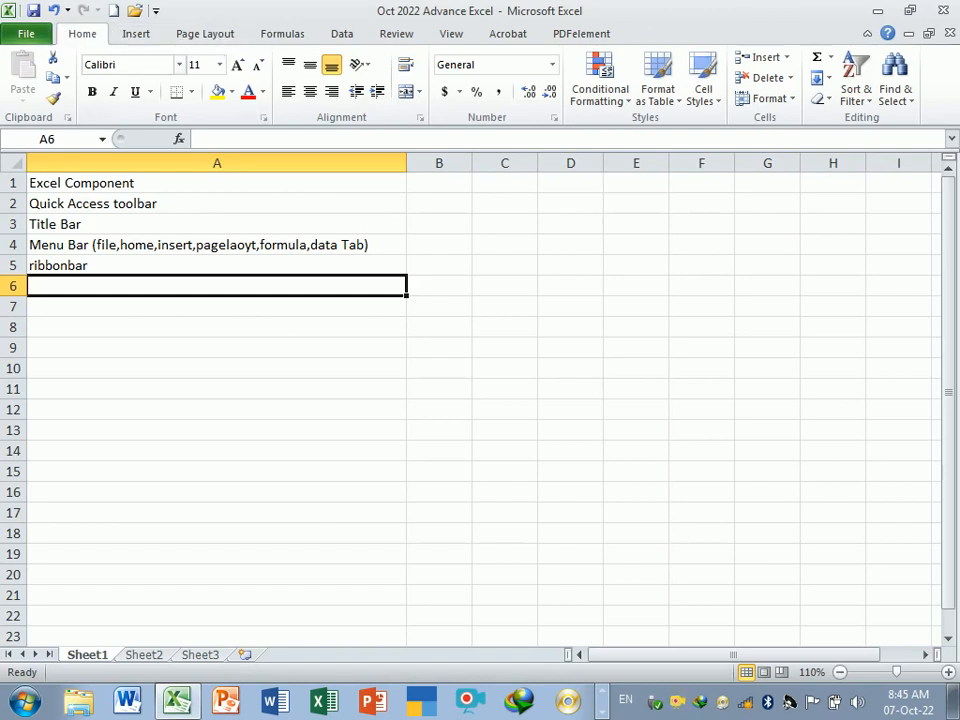
- Examine the Name Box while selecting various cells and column A
click(66, 140)
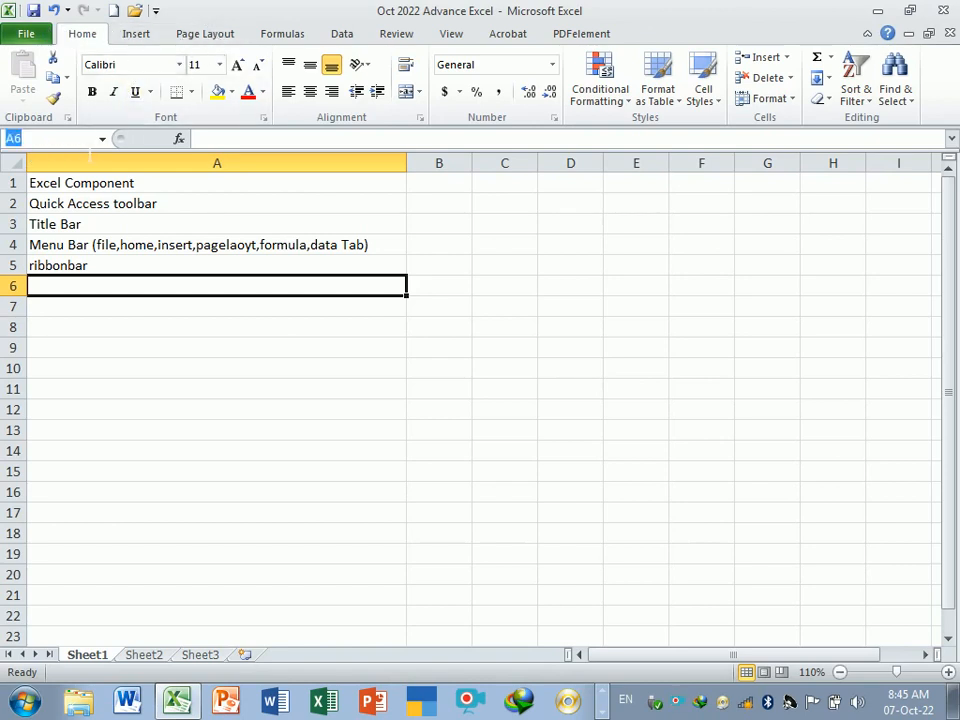
click(131, 372)
click(109, 289)
click(431, 290)
click(362, 286)
click(274, 170)
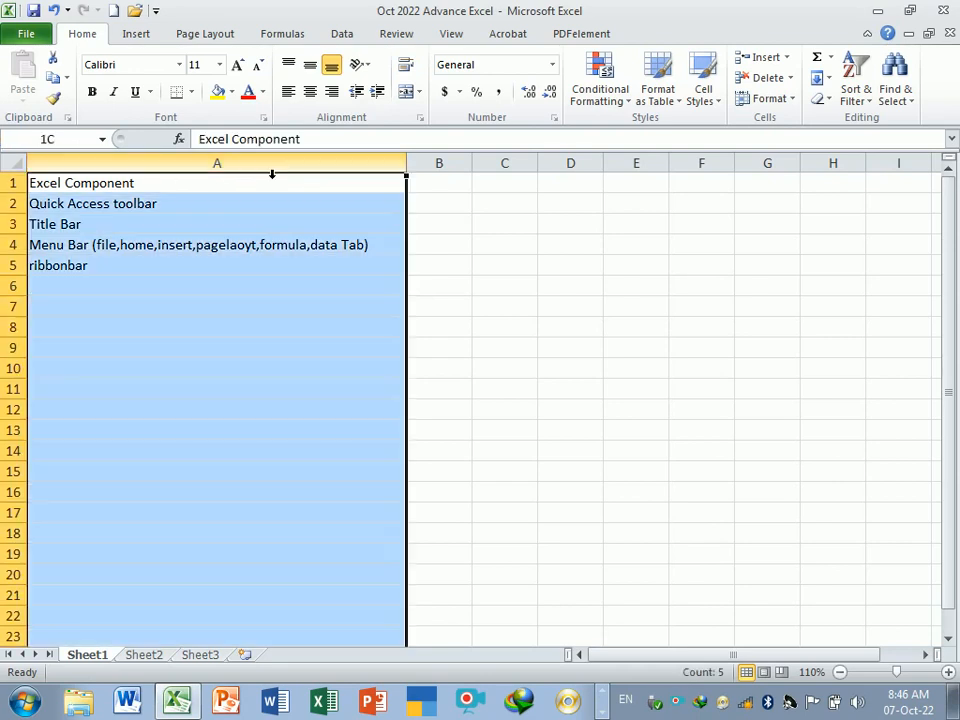
- Enter Name Bax ( Active Cell) in cell A6
click(190, 284)
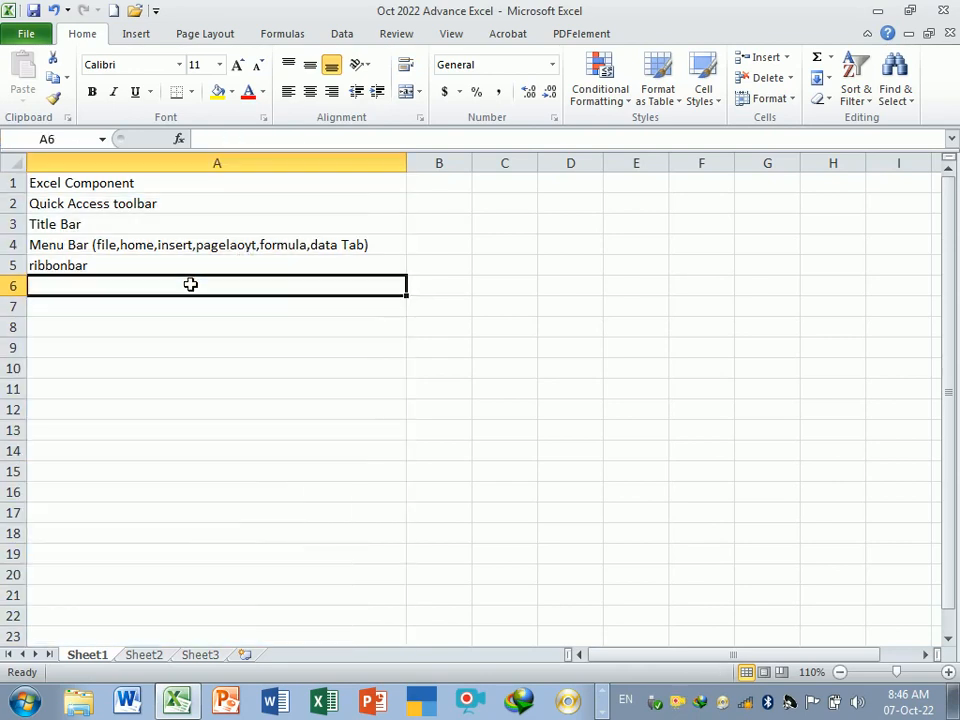
text(N)
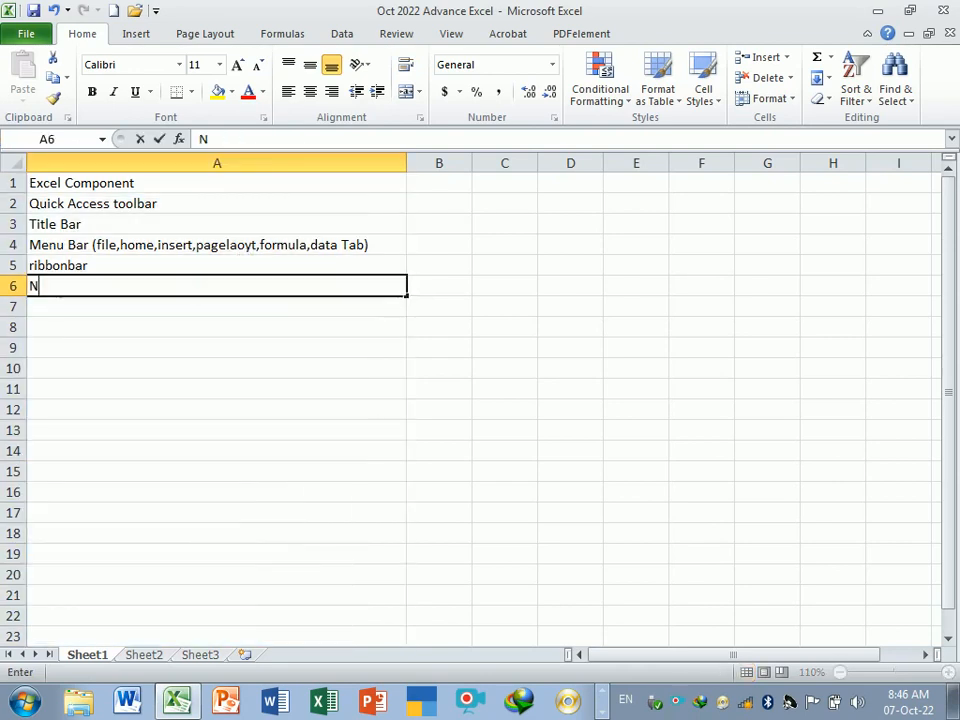
text(ame Bax ()
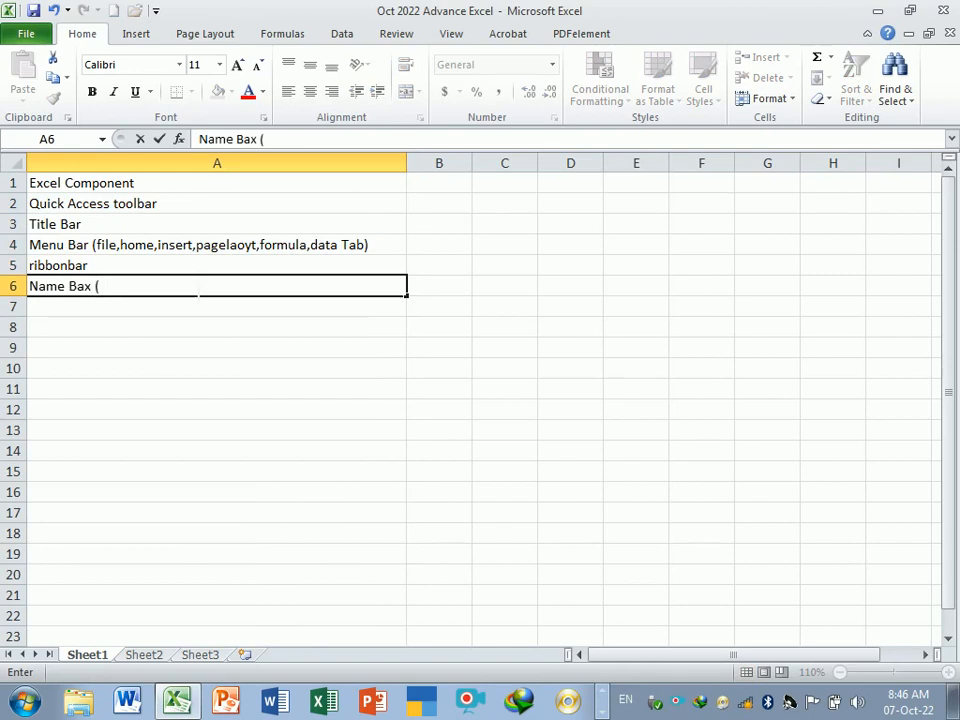
text( Active)
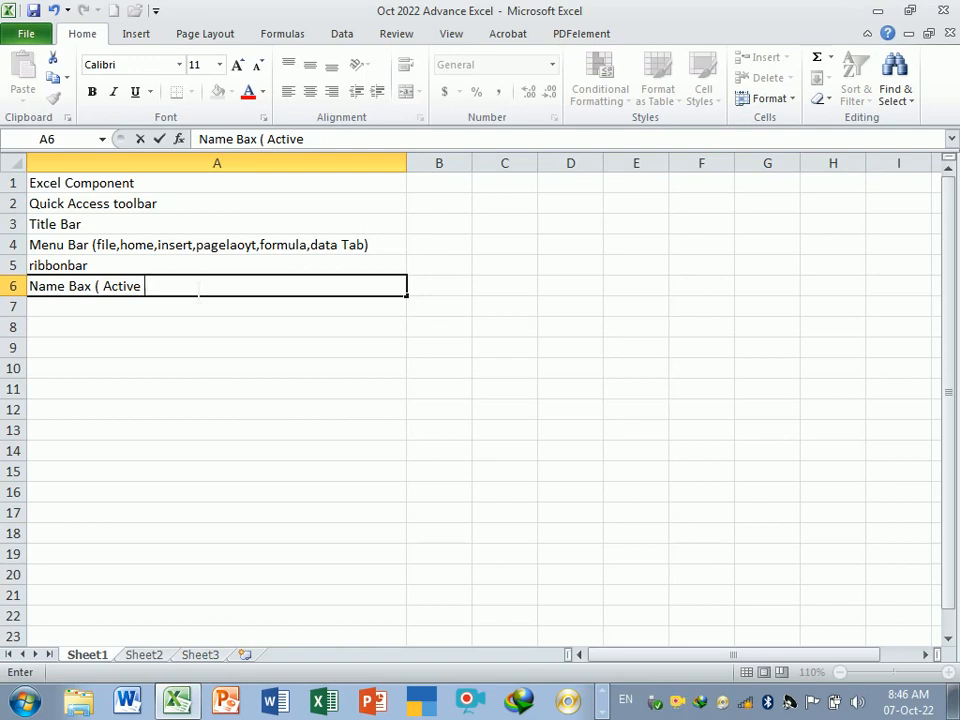
text( Cell))
click(205, 352)
click(200, 293)
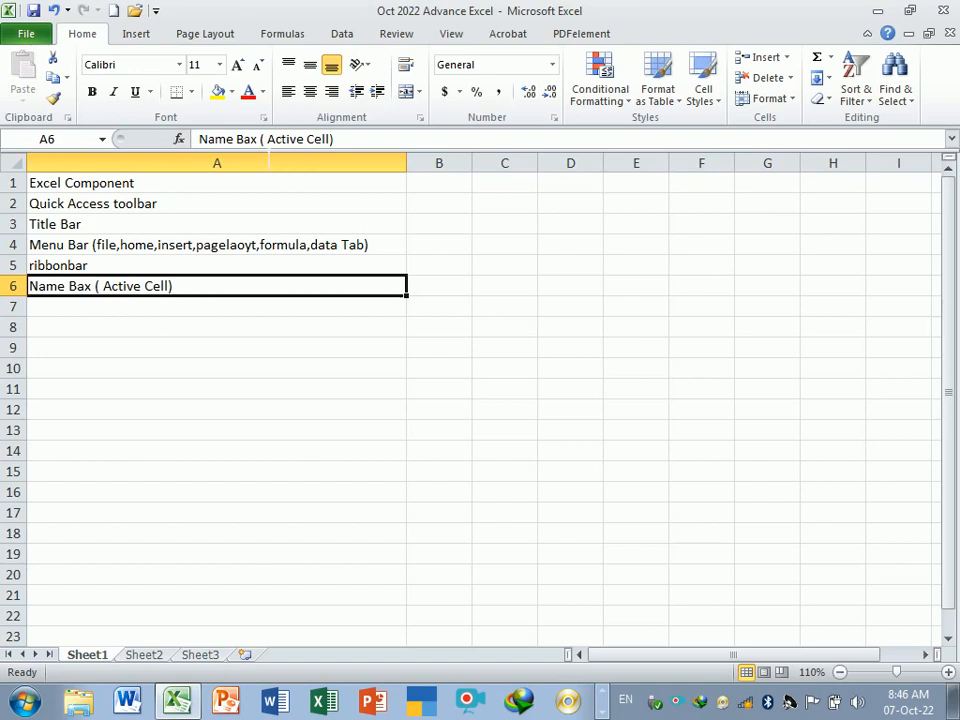
click(360, 140)
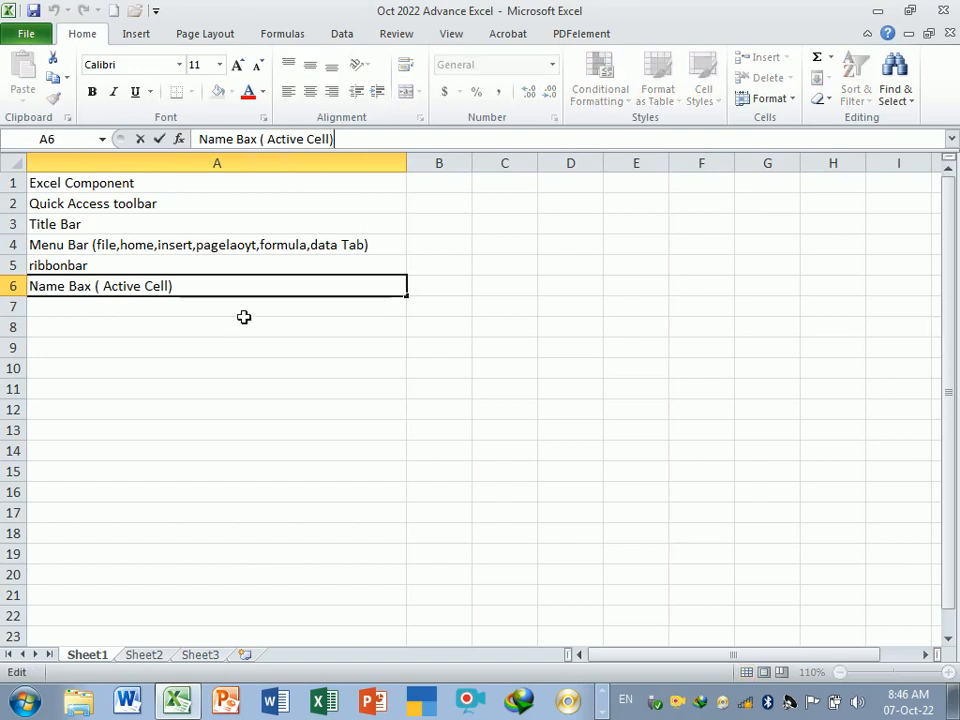
key(Return)
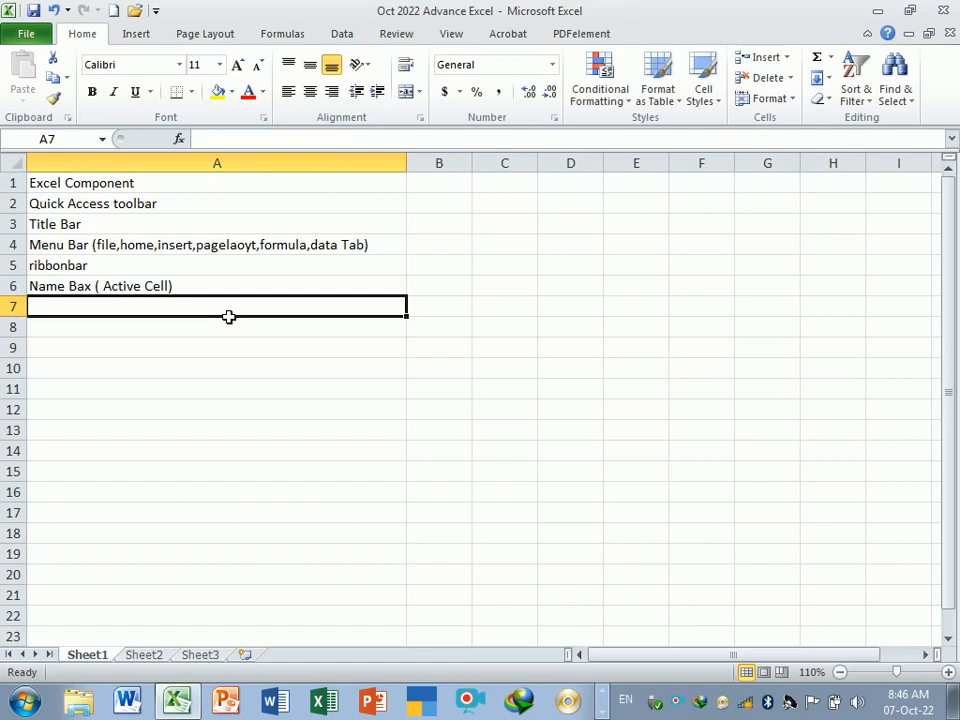
- Enter Formula bar in cell A7
text(From)
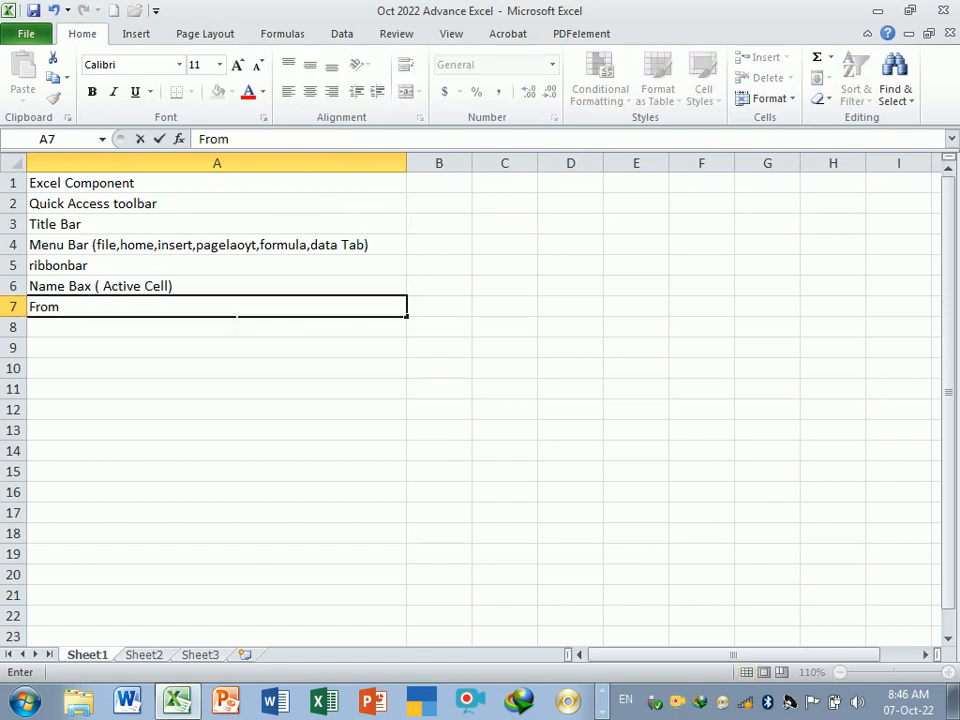
key(BackSpace)
key(BackSpace)
key(BackSpace)
text(ormula bar)
key(Return)
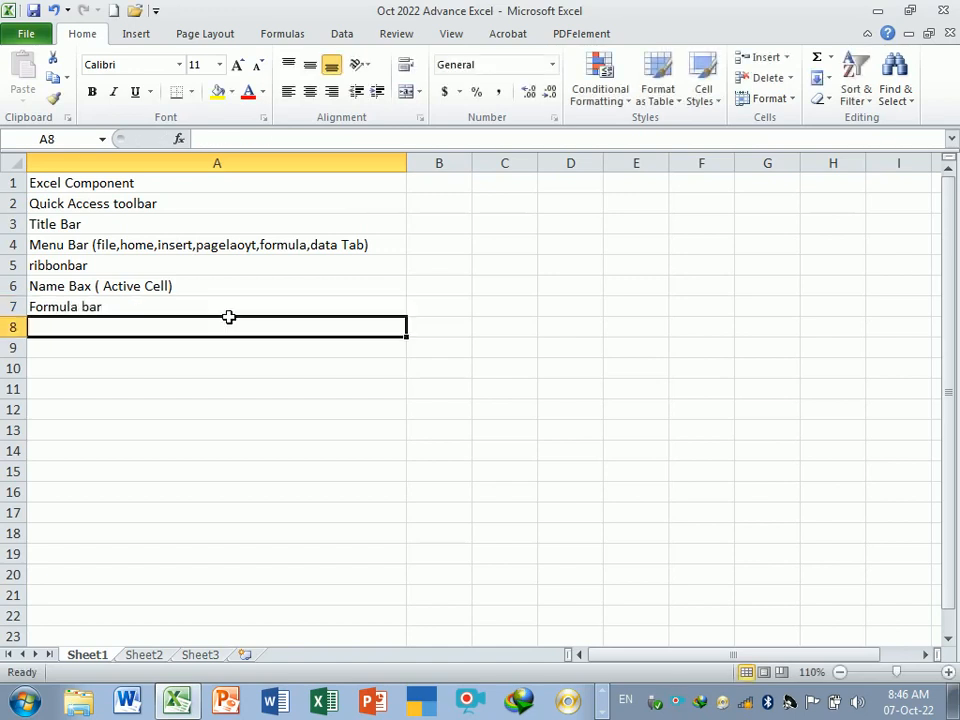
- Inspect cell A7's address and contents in the Name Box and formula bar
click(141, 313)
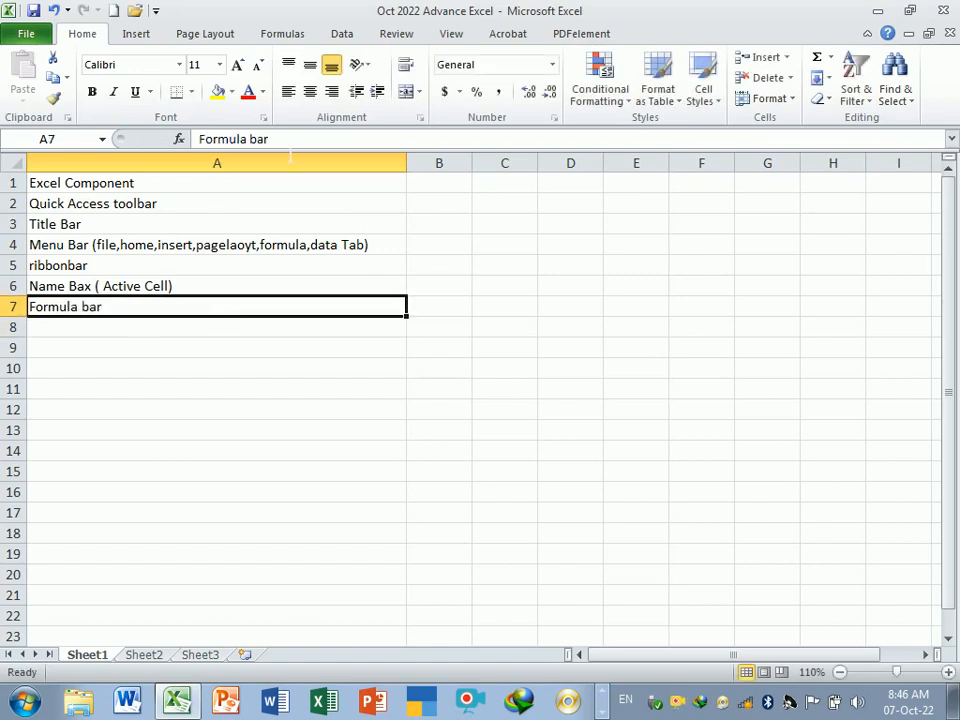
click(72, 139)
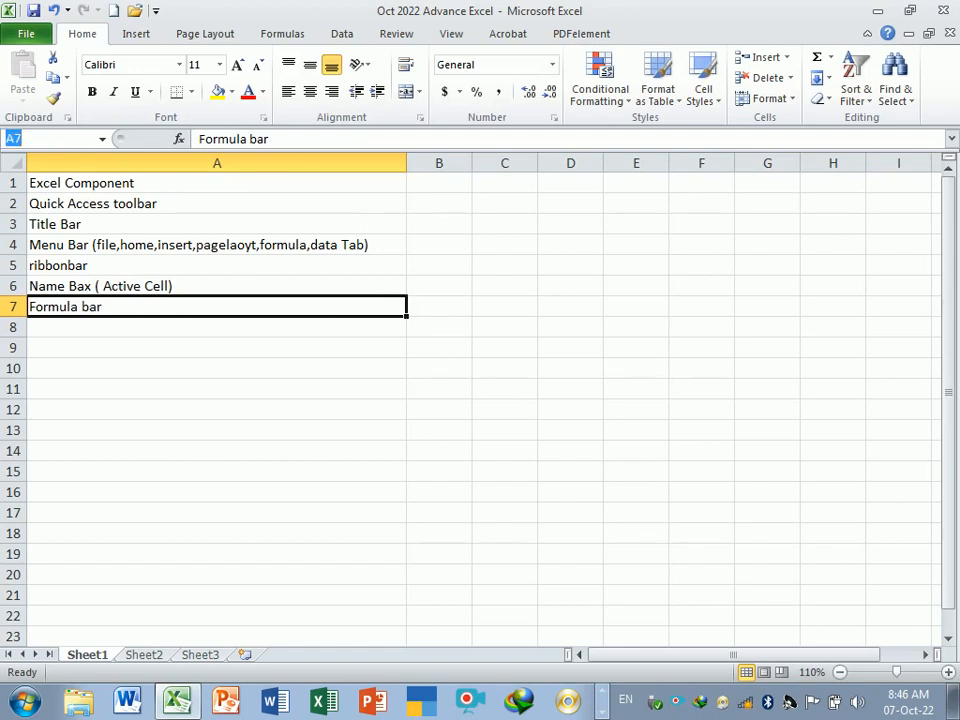
click(305, 140)
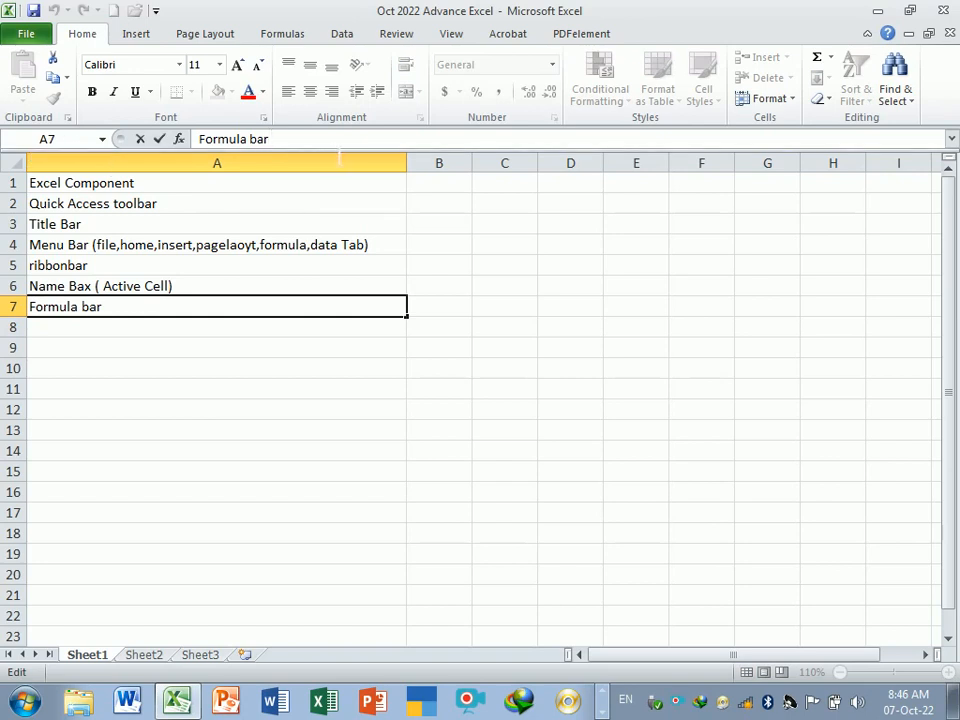
click(221, 390)
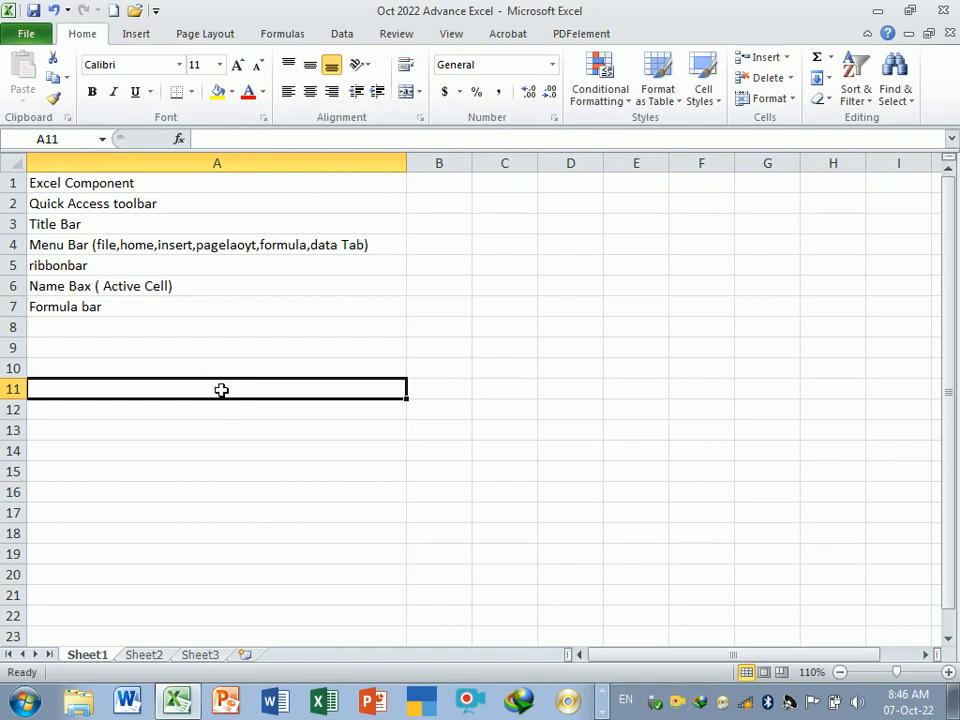
click(953, 672)
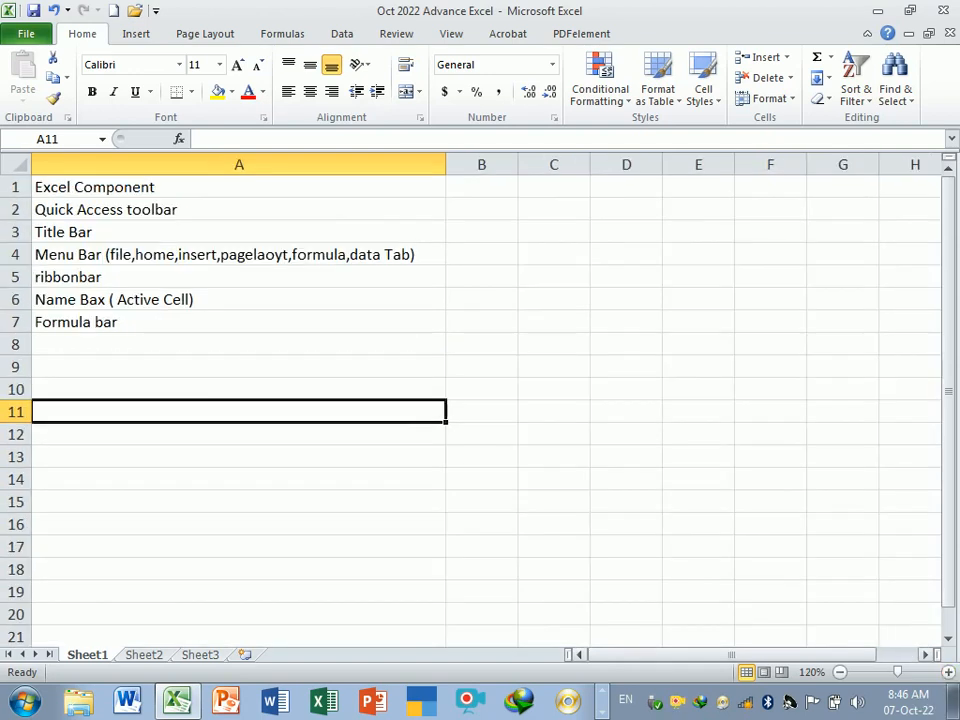
- Examine the worksheet's columns by selecting cells and column headers across columns B to G
click(137, 342)
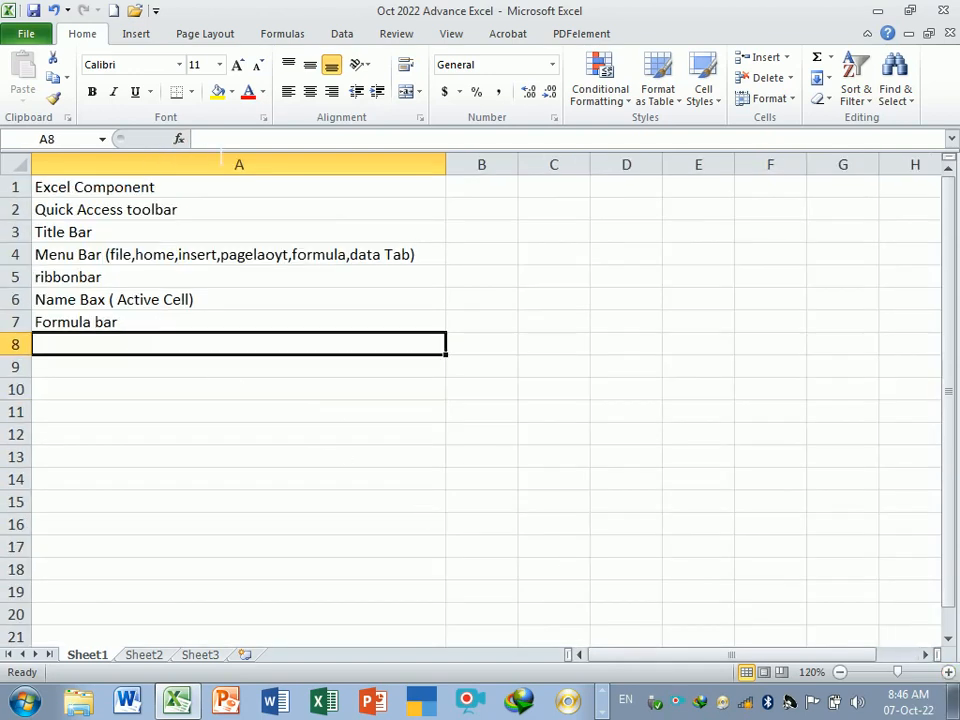
click(140, 166)
click(499, 166)
click(572, 166)
click(626, 166)
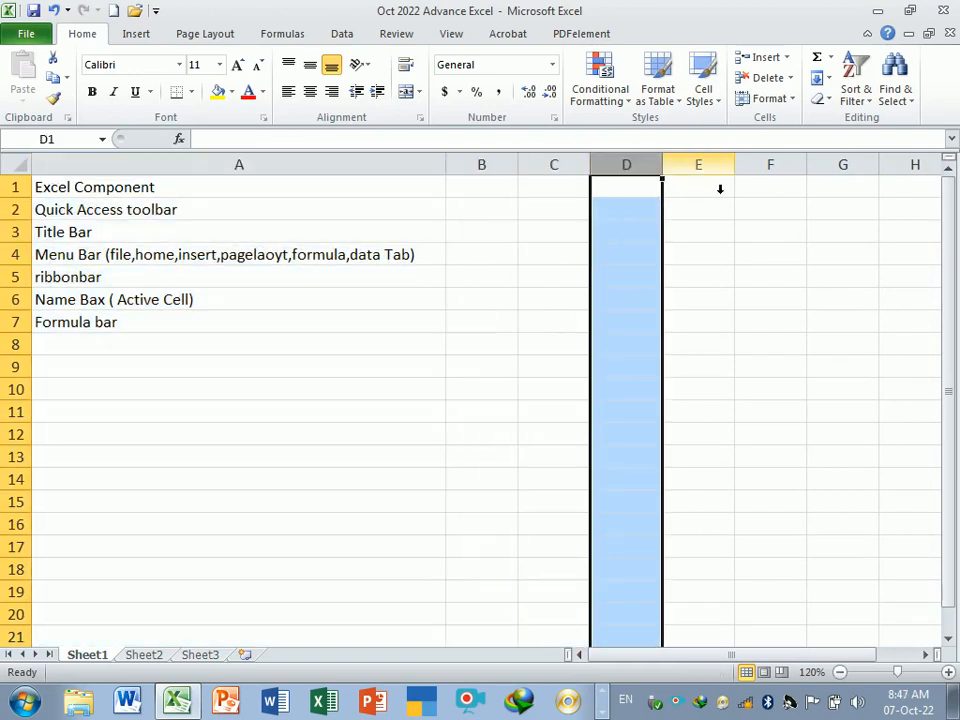
click(712, 170)
click(790, 170)
click(845, 170)
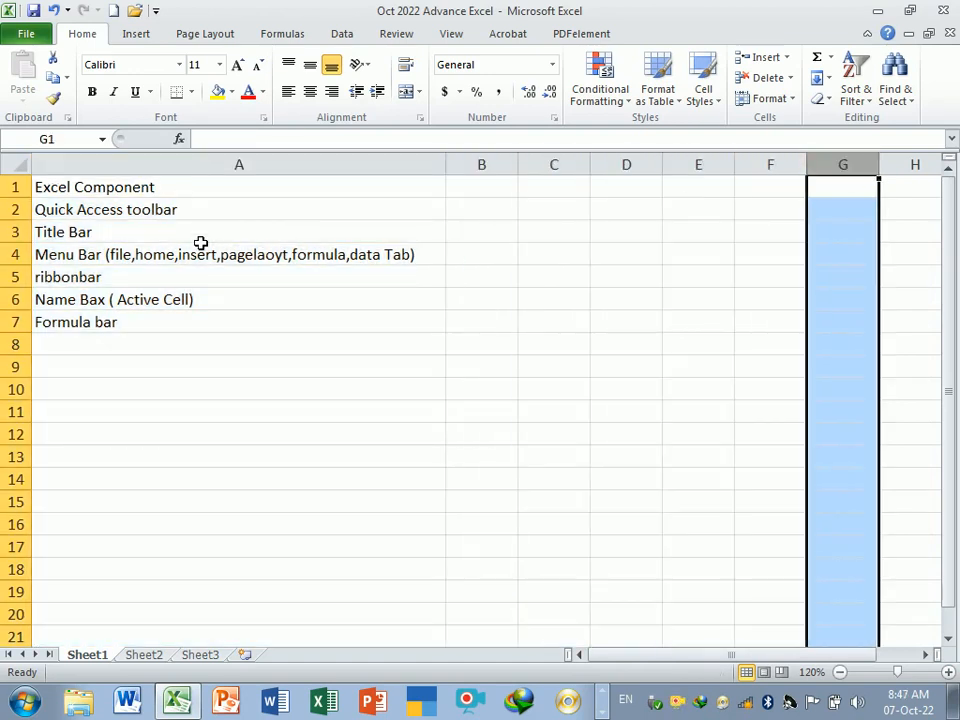
- Enter Column (A,B,C Label) in cell A8
click(206, 356)
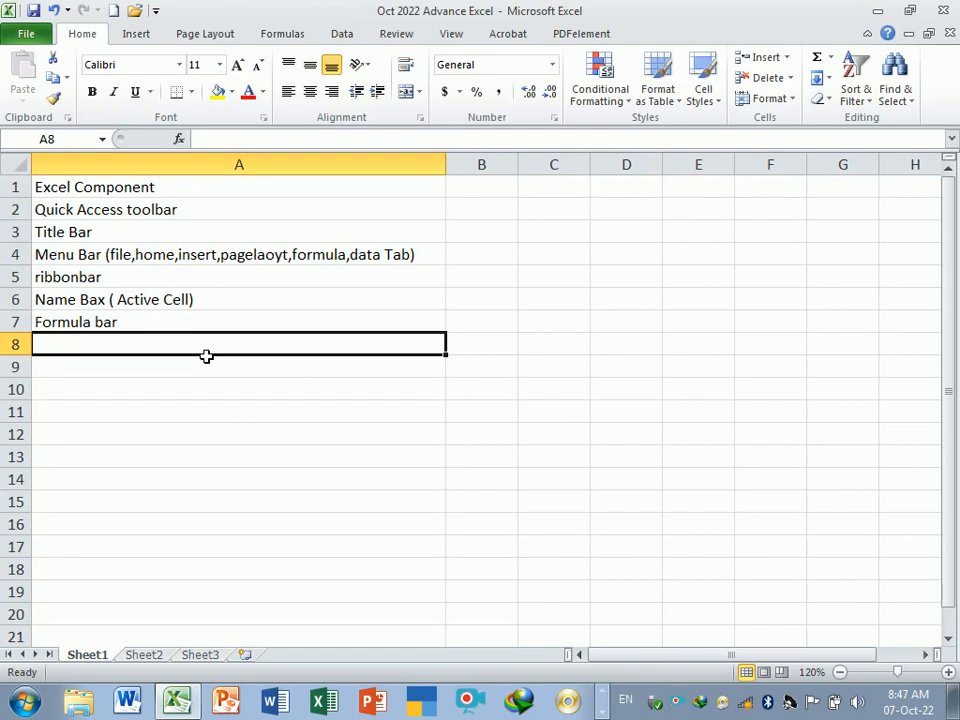
text(A)
key(BackSpace)
text(C)
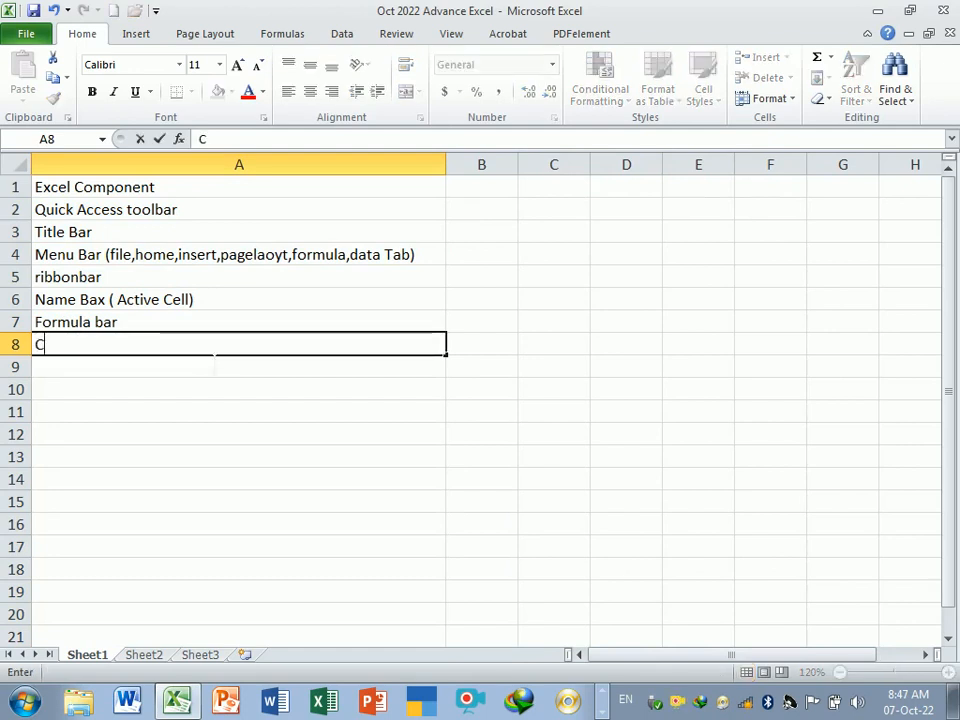
text(olyu)
key(BackSpace)
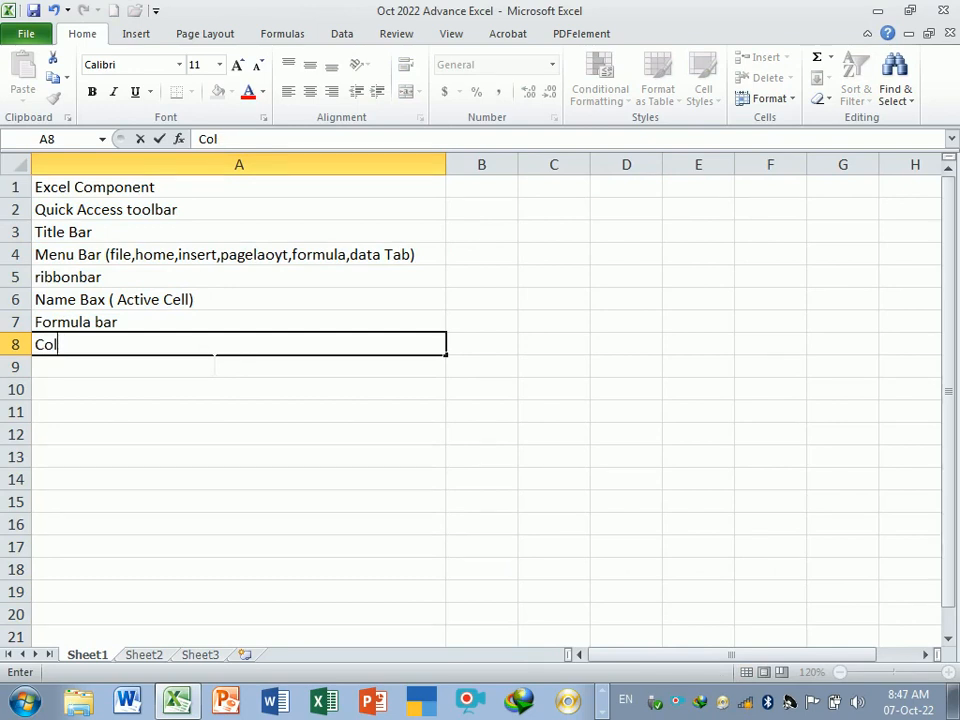
text(umn ()
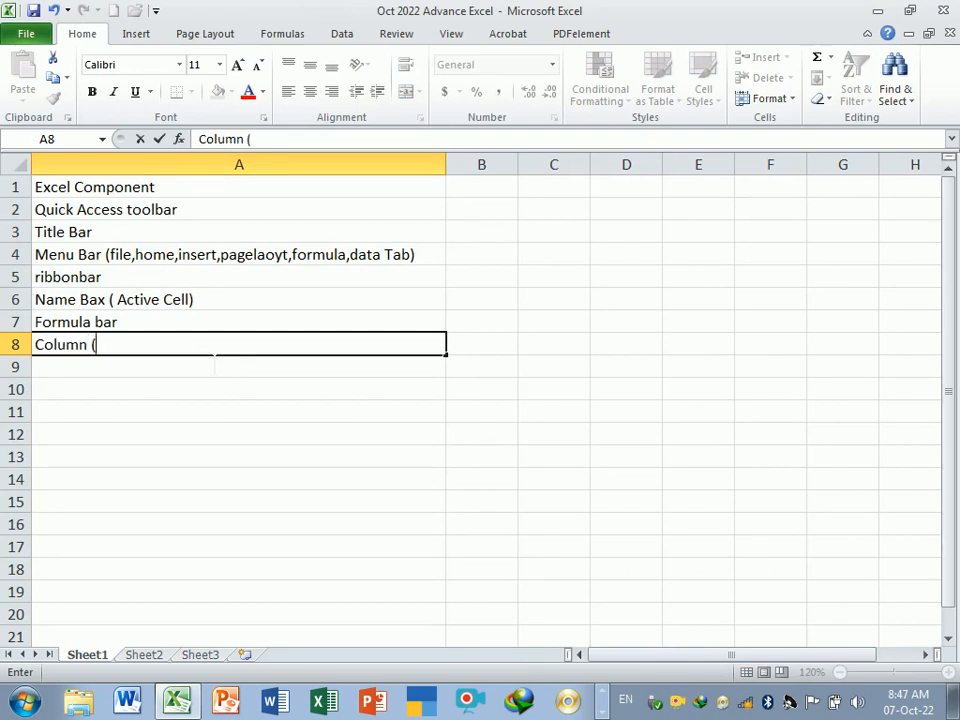
text(La,)
key(BackSpace)
key(BackSpace)
text(A,B,CIEV)
key(BackSpace)
key(BackSpace)
key(BackSpace)
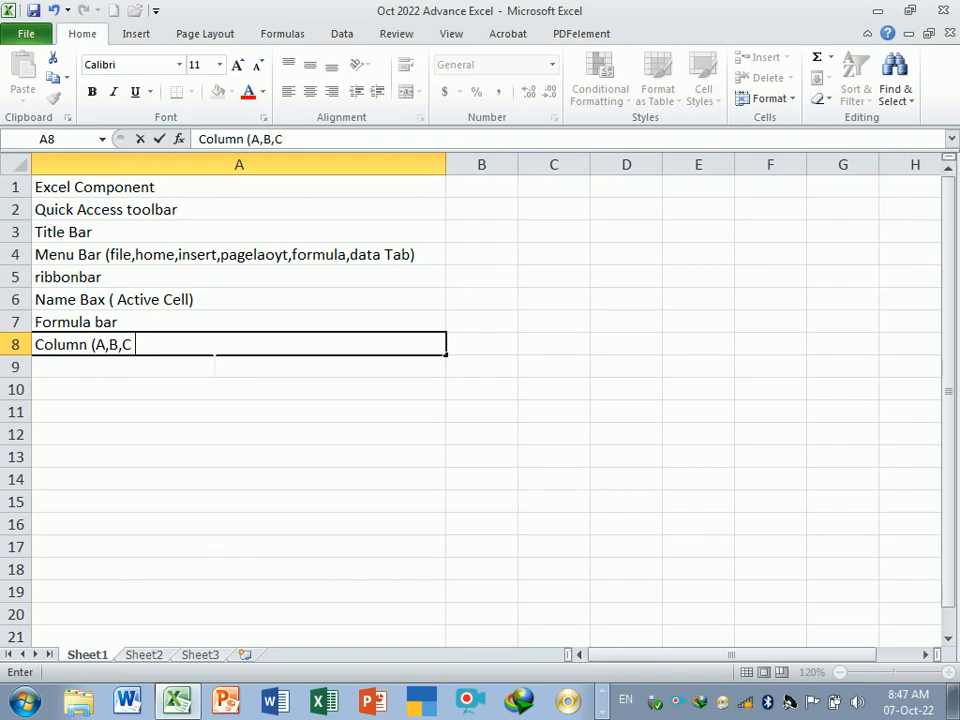
text(LABEL)
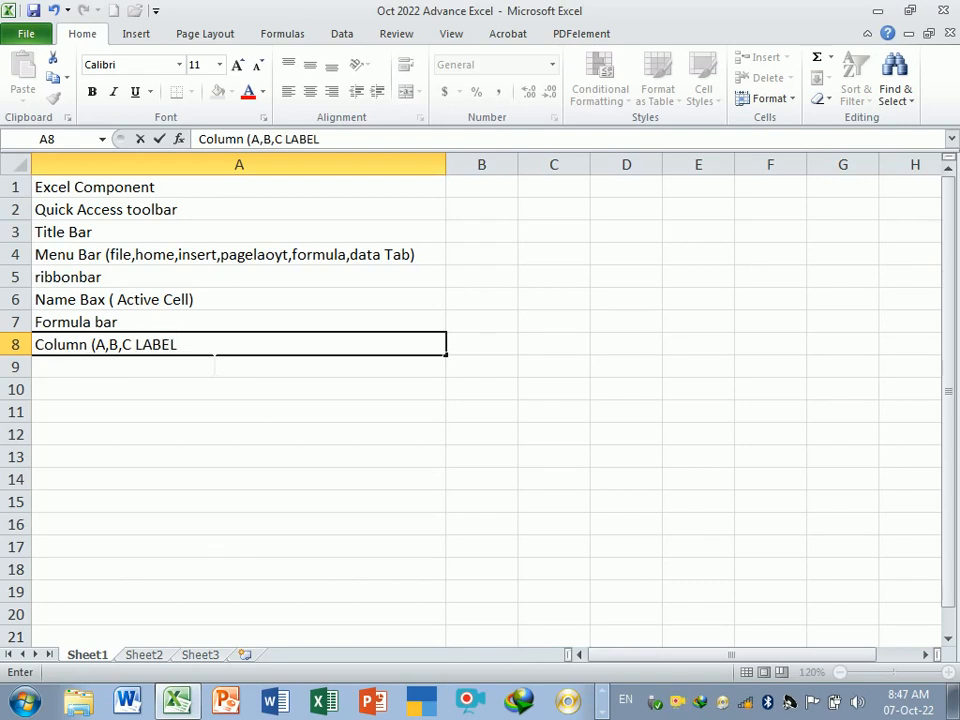
key(BackSpace)
key(BackSpace)
key(BackSpace)
key(BackSpace)
key(BackSpace)
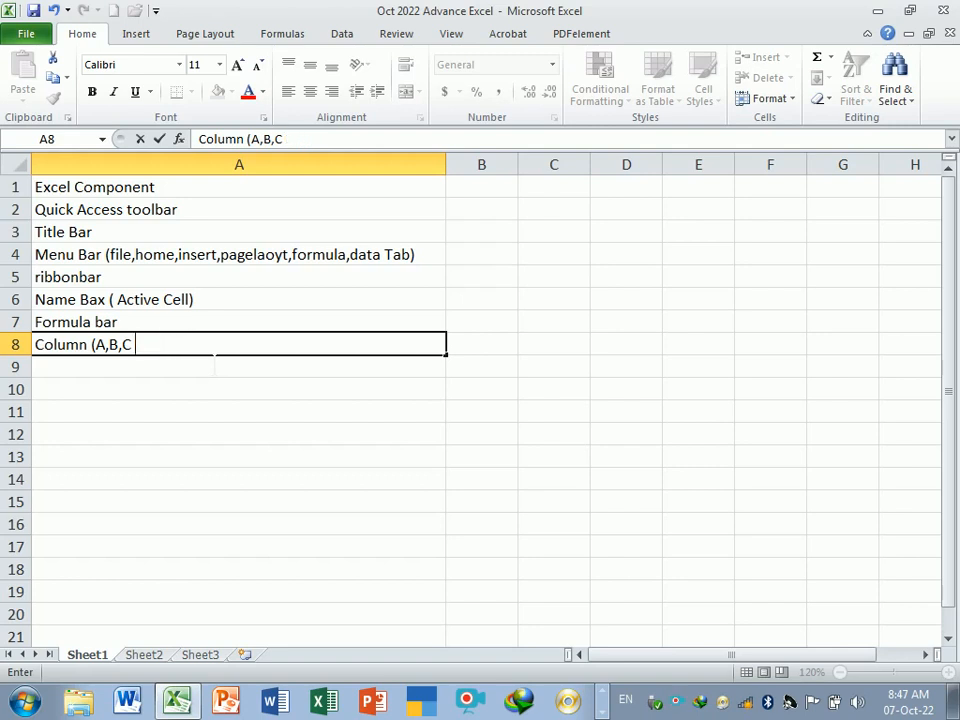
text(Label))
key(Return)
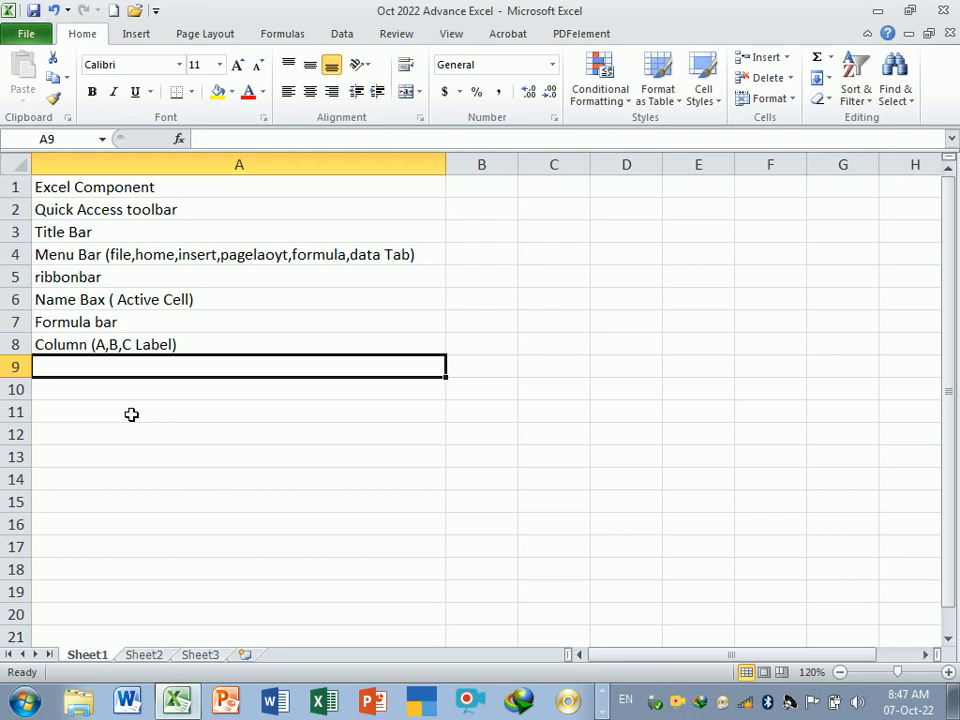
- Enter Row ( 1,2,3,4, Label) in cell A9
text(Row ()
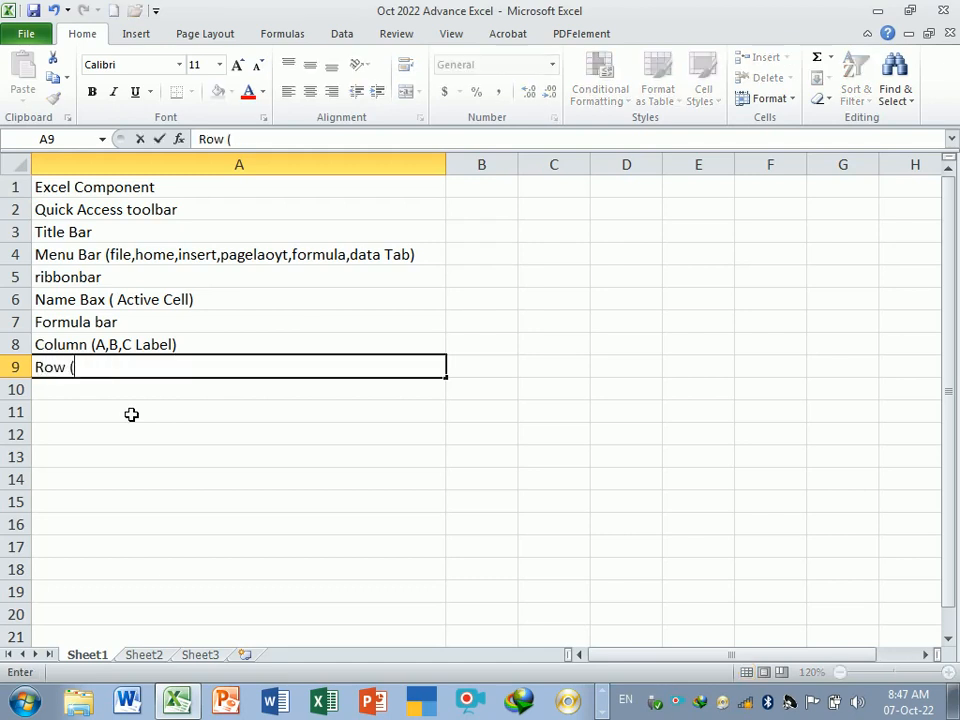
text( A,)
key(BackSpace)
text(1,2,3,4,)
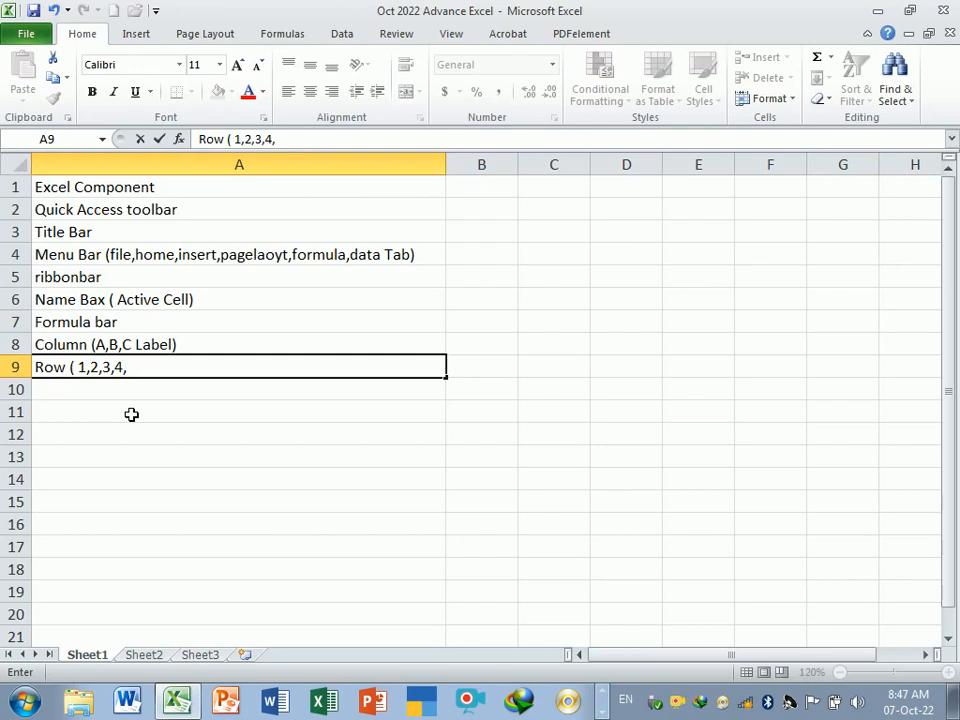
text( Label))
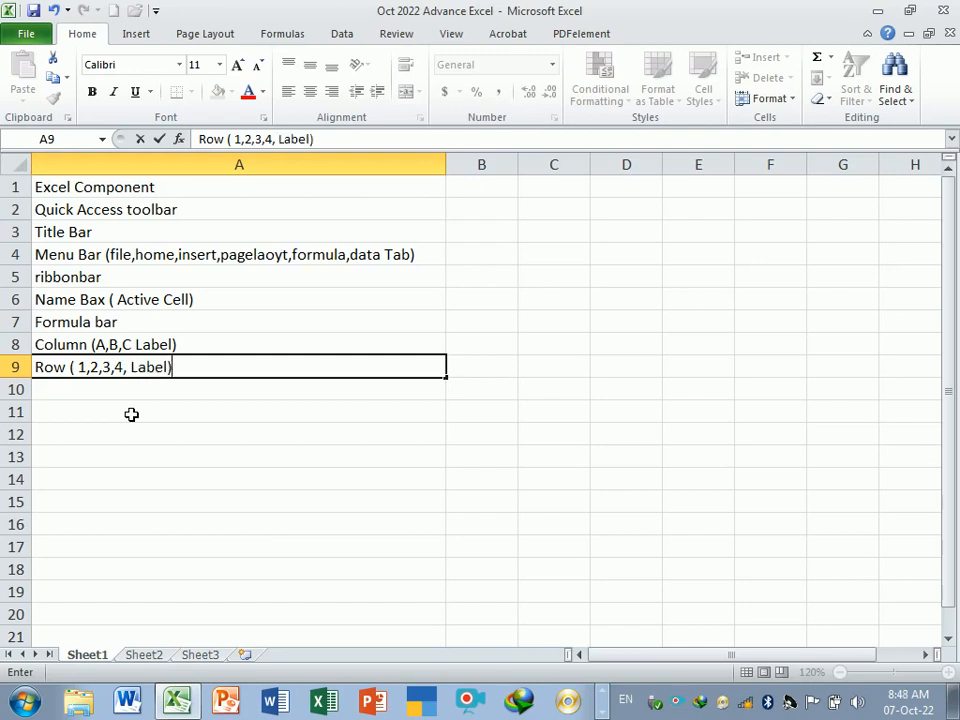
key(Return)
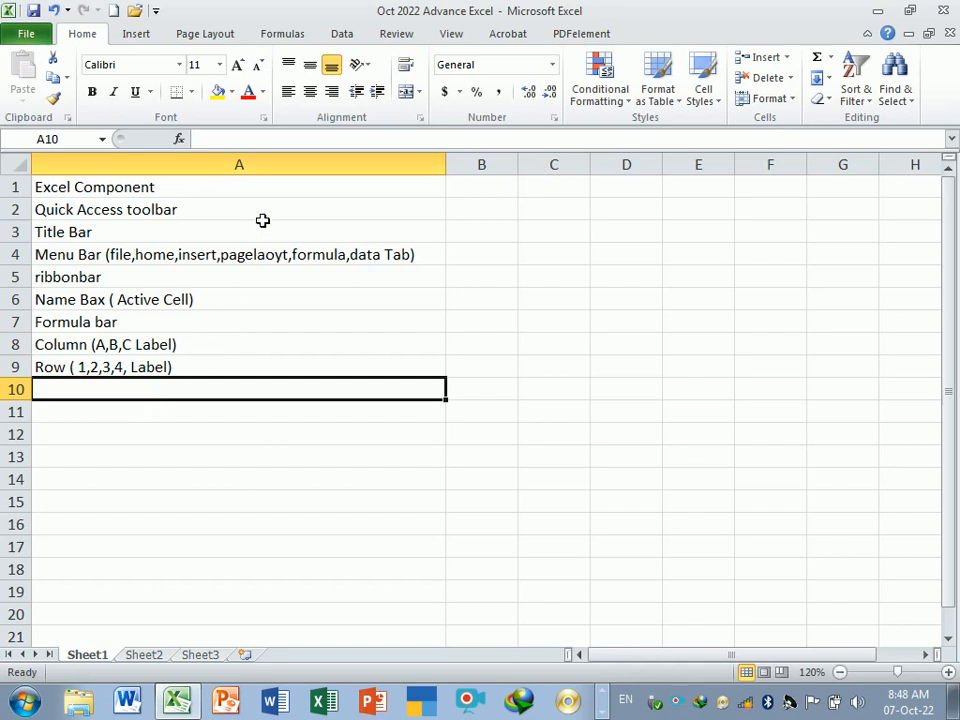
- Enter cell in cell A10
click(496, 239)
click(586, 240)
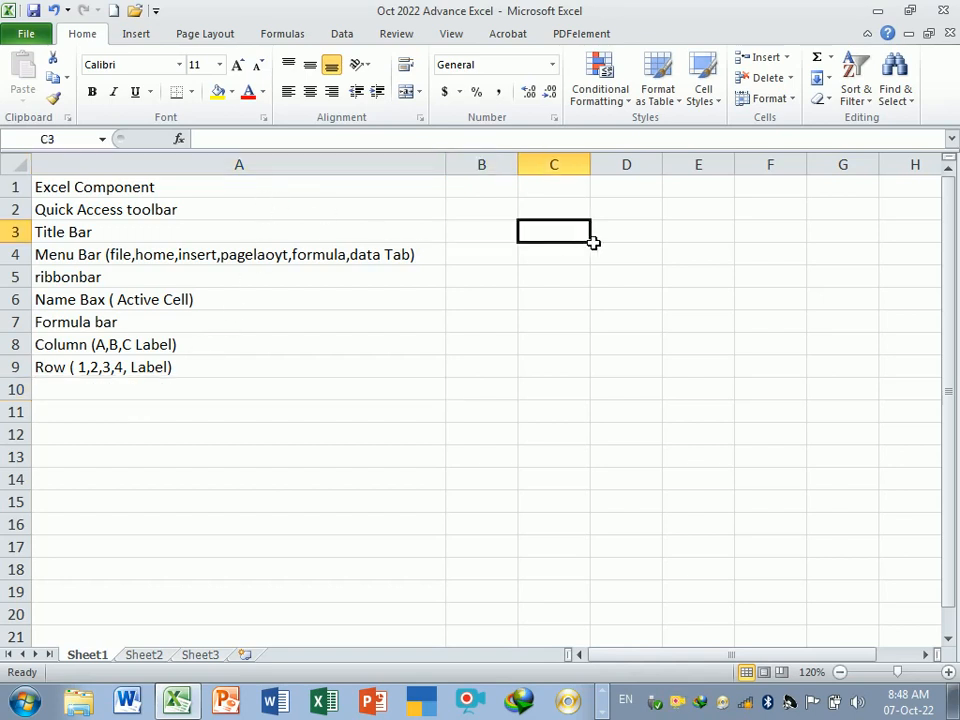
click(673, 240)
click(542, 323)
click(514, 258)
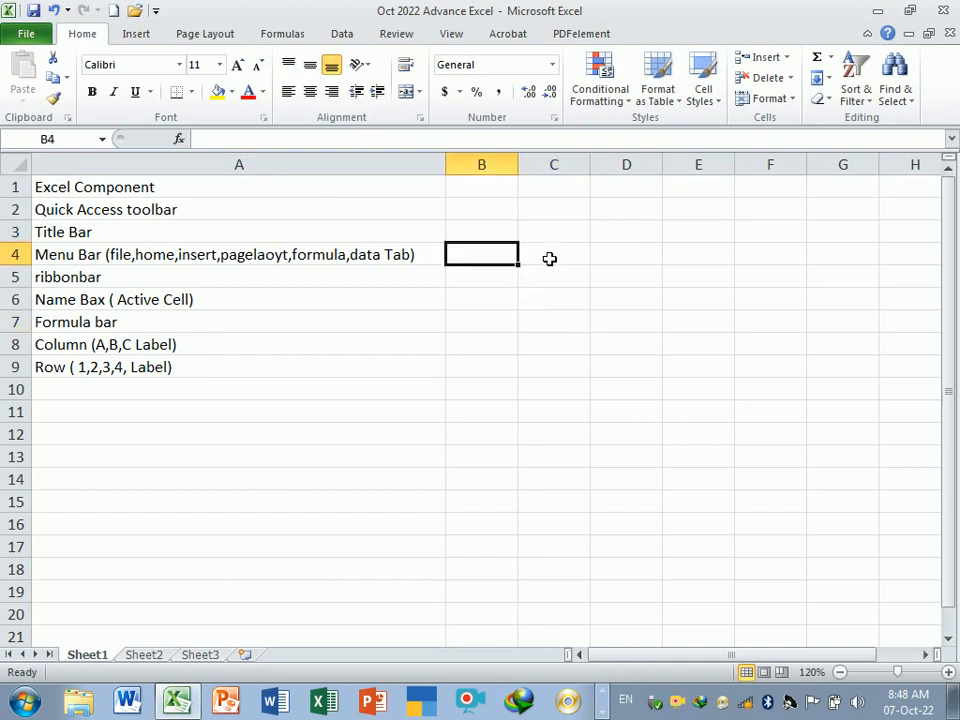
click(551, 257)
click(230, 390)
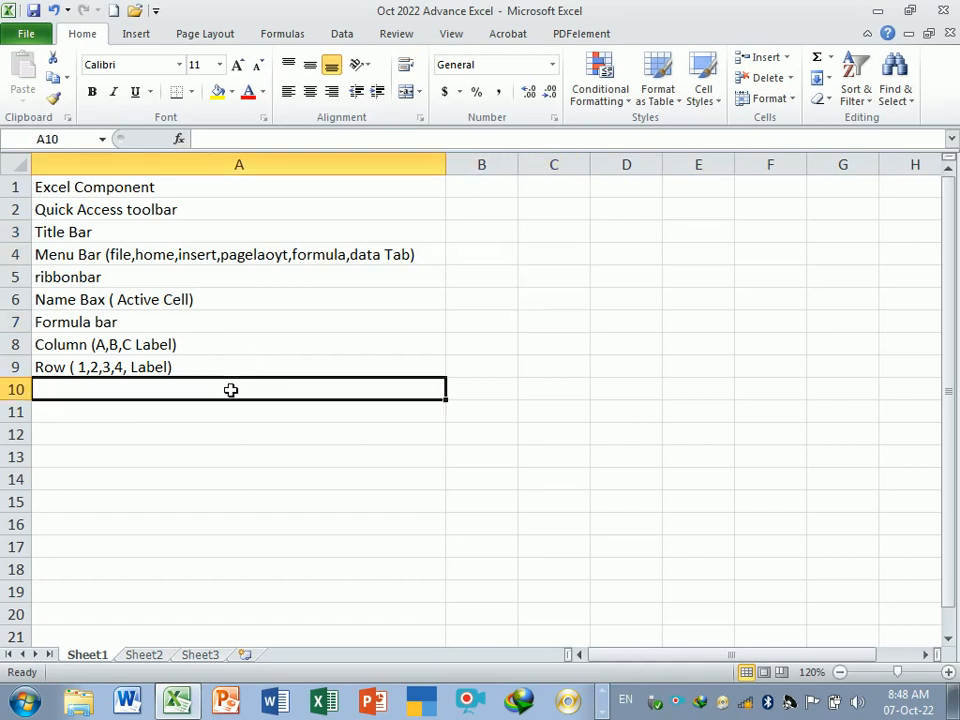
text(cell)
key(Return)
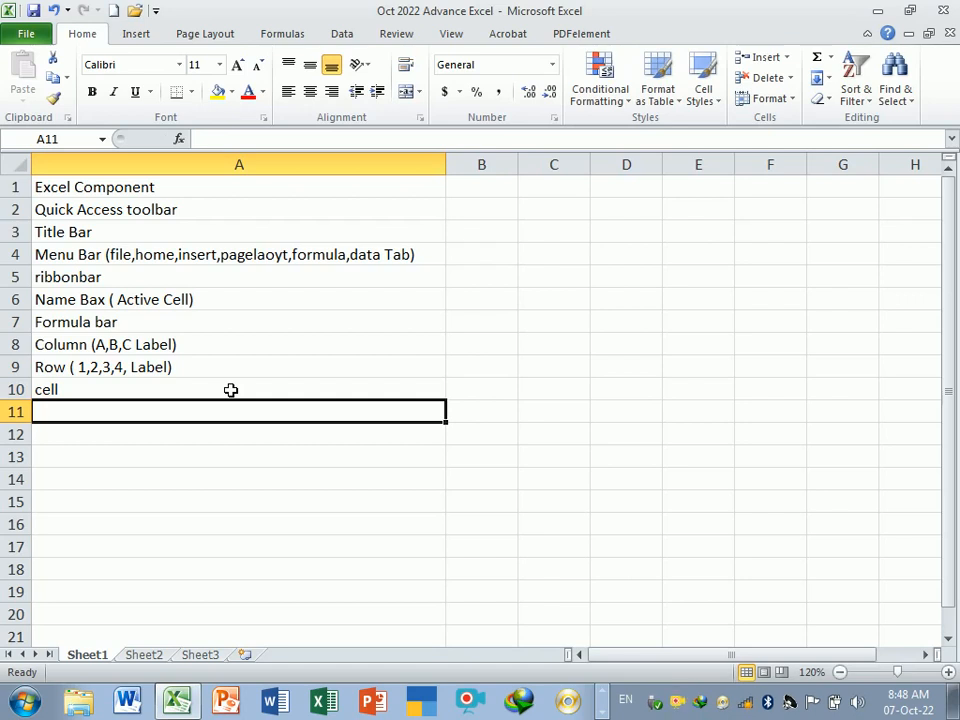
- Enter Gridlines in cell A11
text(Grid)
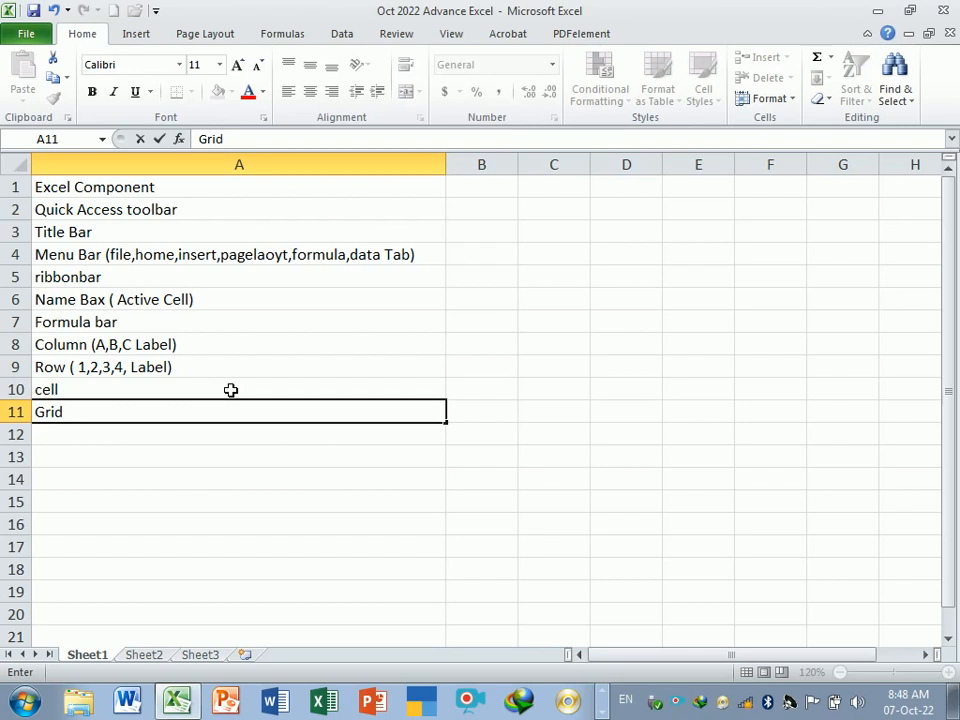
text(lines)
key(Return)
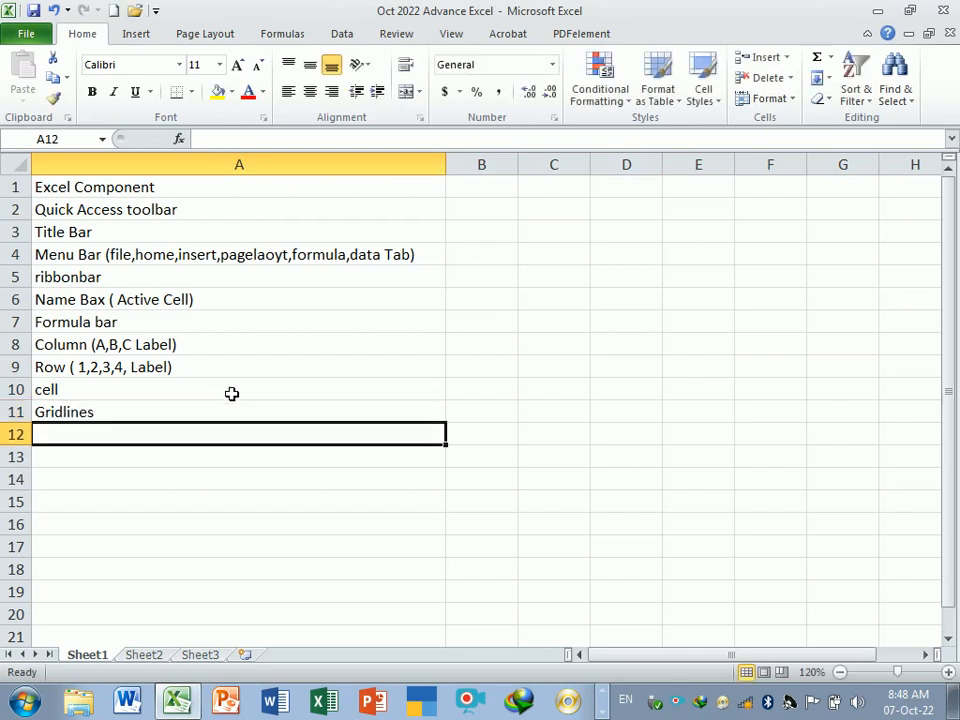
- Examine the gridlines and scroll bar by selecting cell ranges and scrolling the sheet
drag(550, 210, 620, 322)
drag(553, 389, 626, 389)
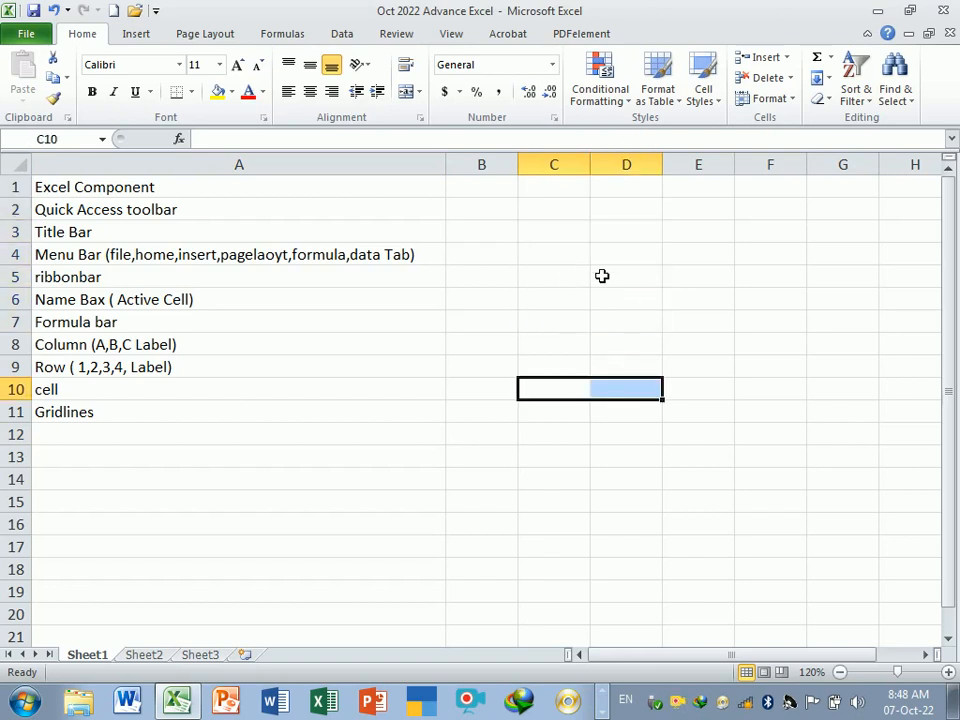
key(ctrl+p)
key(Escape)
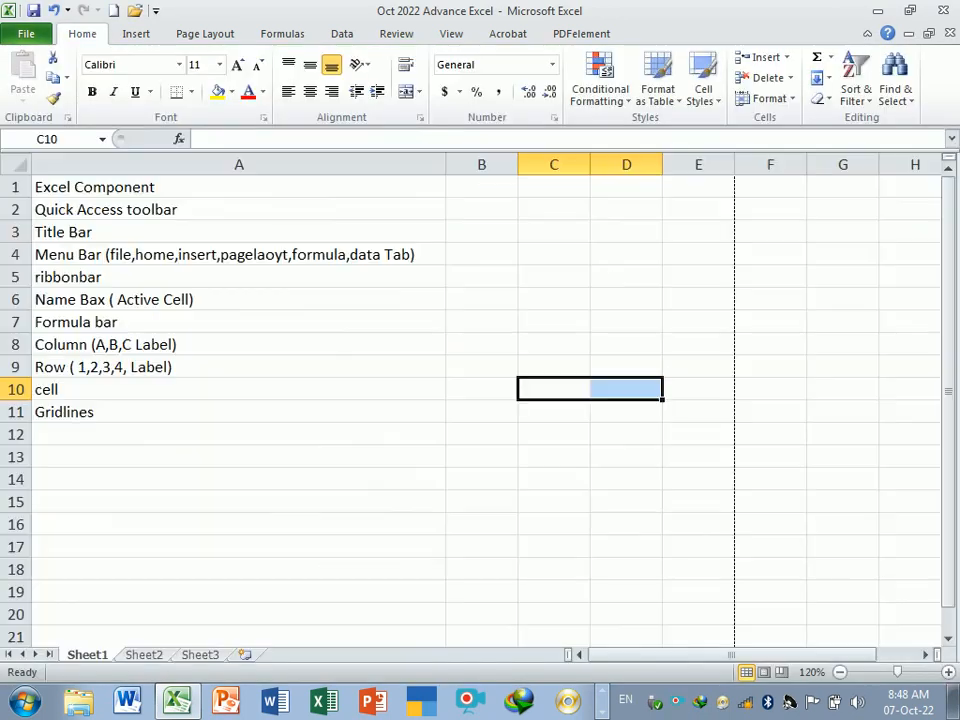
click(568, 503)
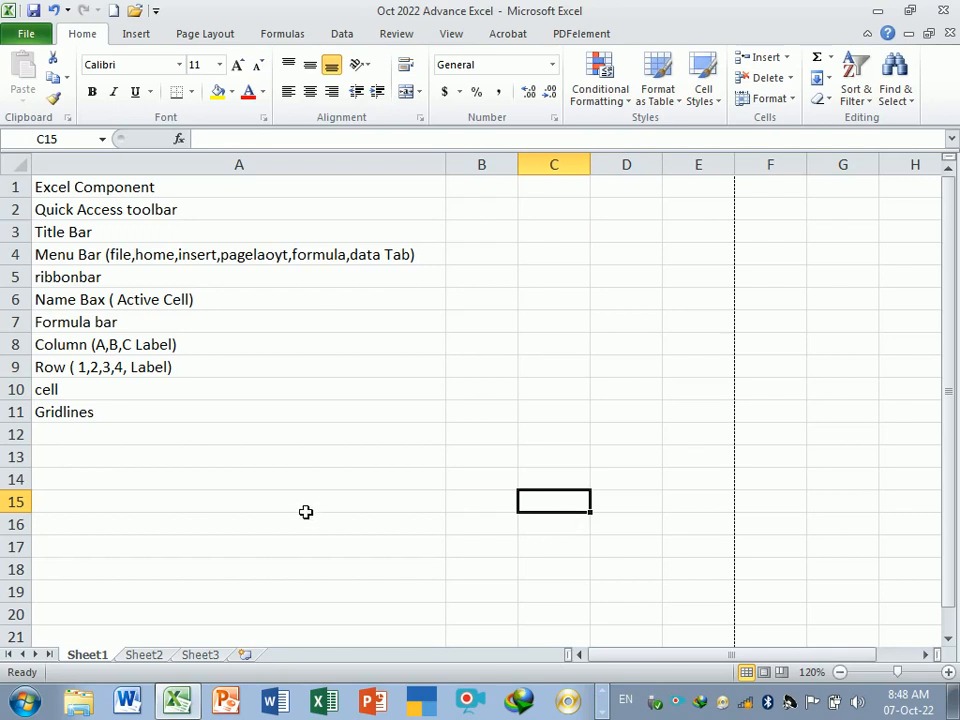
click(156, 442)
click(101, 417)
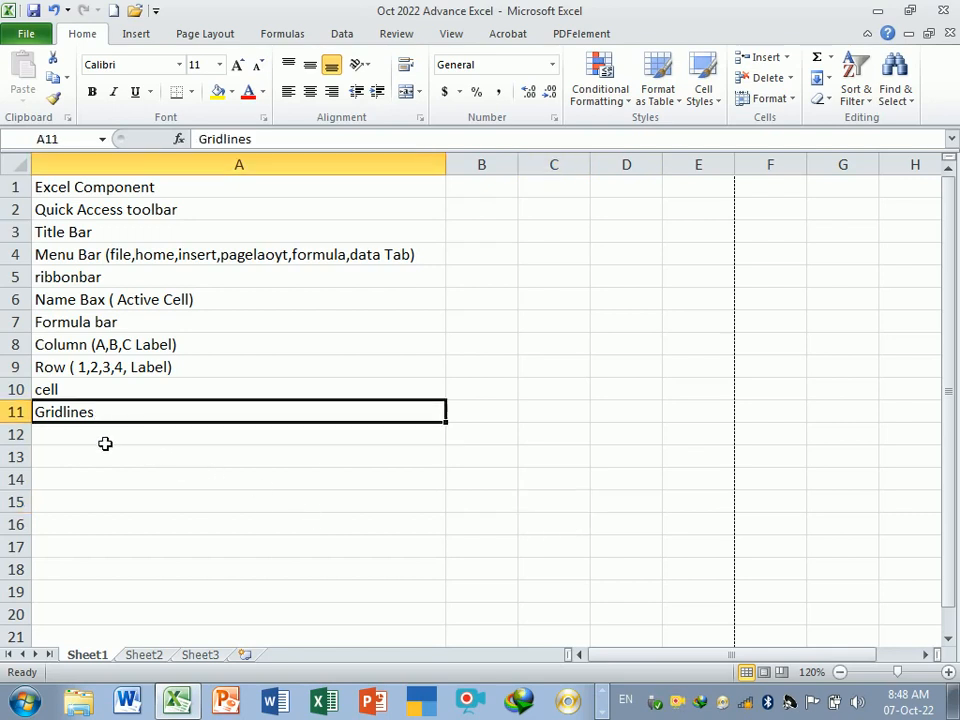
click(106, 444)
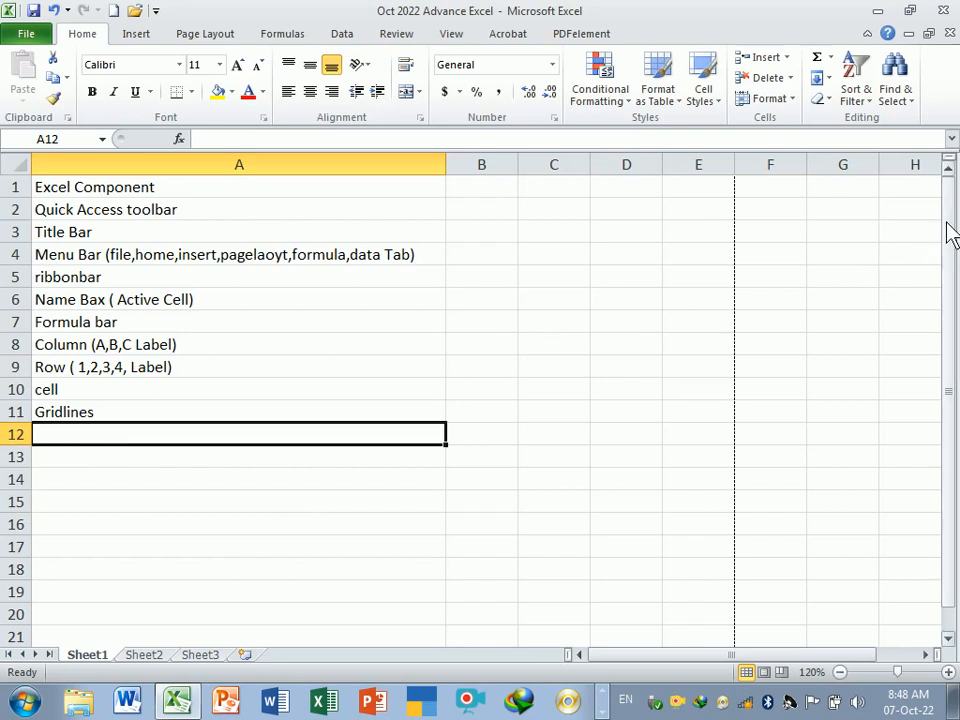
mouse_move(948, 232)
mouse_down()
mouse_move(947, 264)
mouse_move(948, 210)
mouse_up()
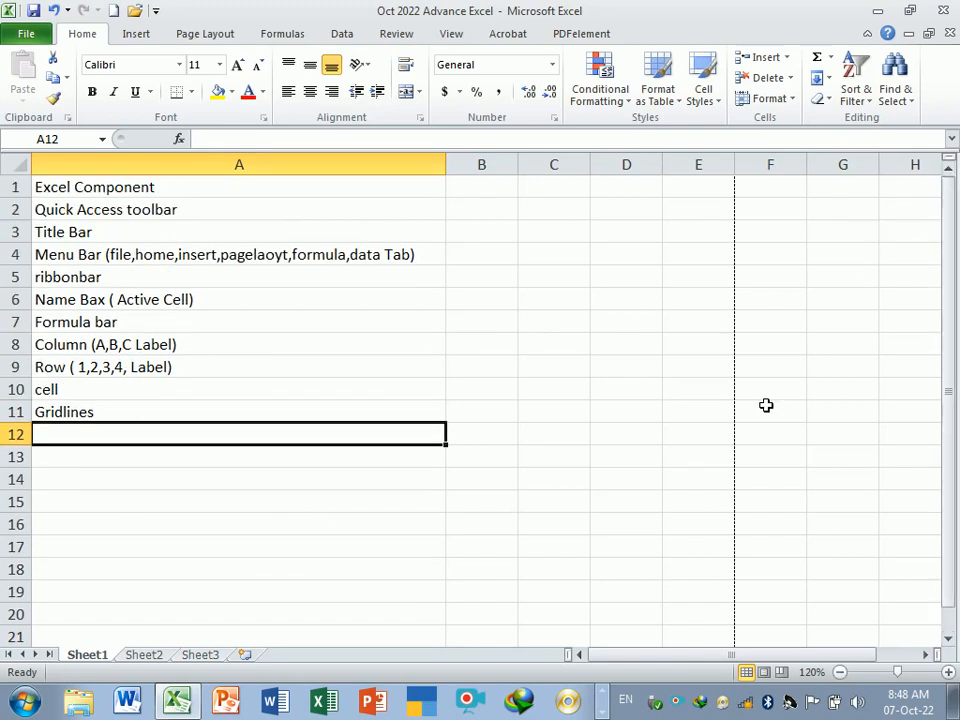
- Enter Vertical Scroll bar in cell A12
text(Ver)
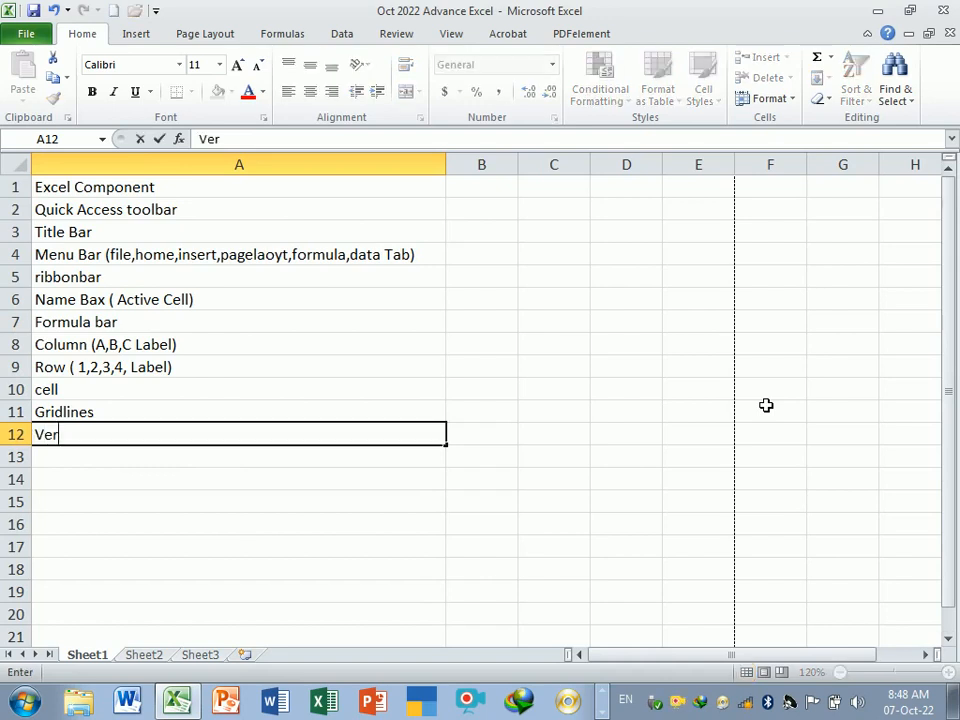
text(tical S)
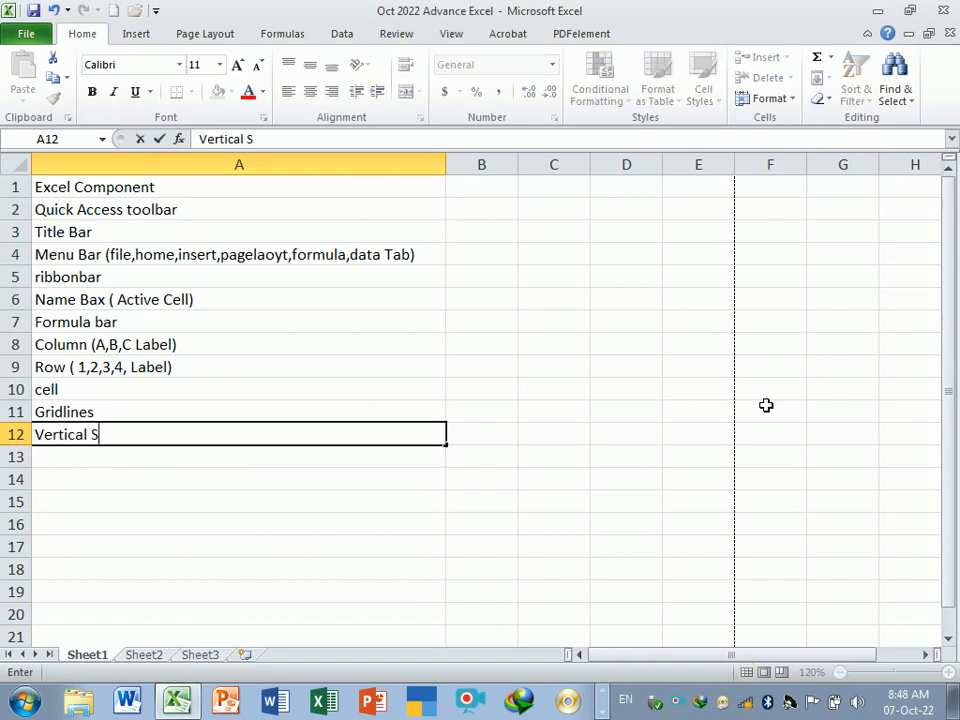
text(croll bar)
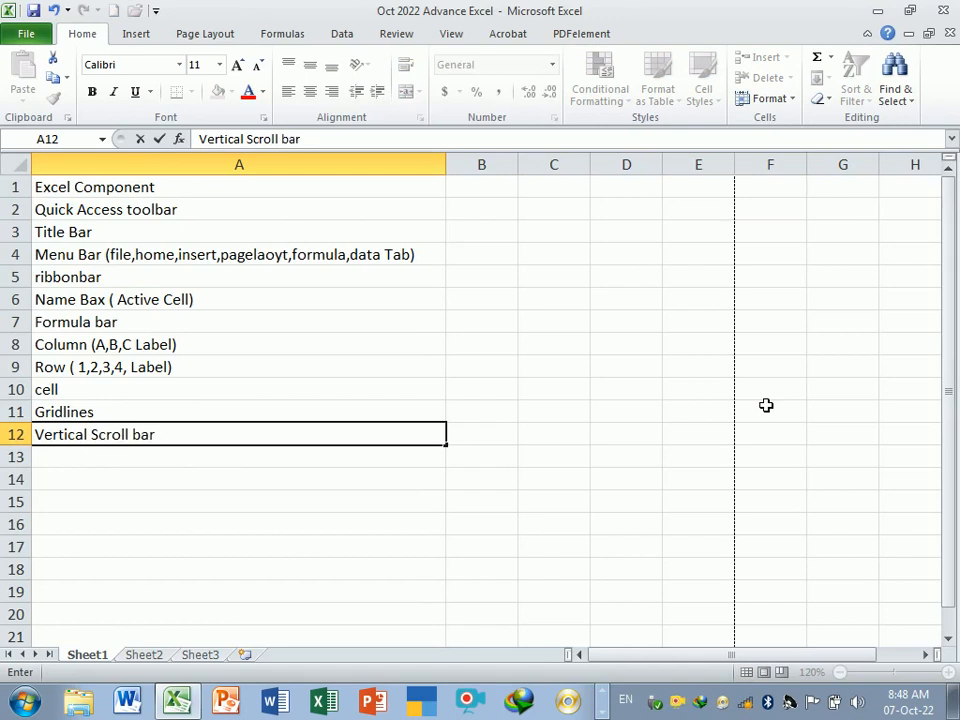
key(Return)
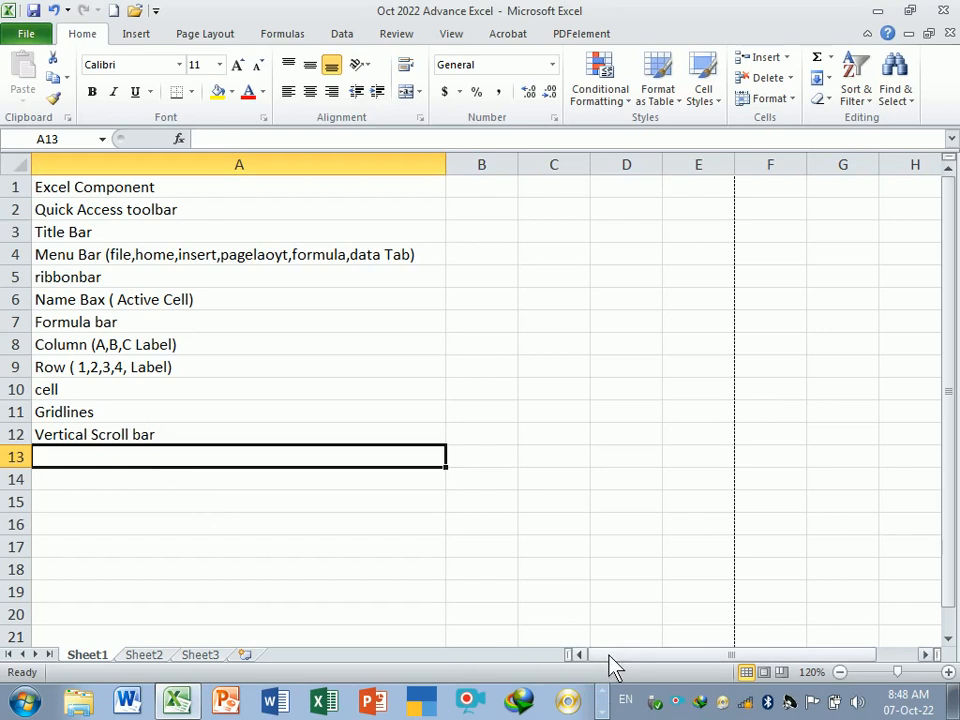
- Enter Horizontal Scroll bar in cell A13
mouse_move(613, 665)
mouse_down()
mouse_move(690, 673)
mouse_move(611, 671)
mouse_up()
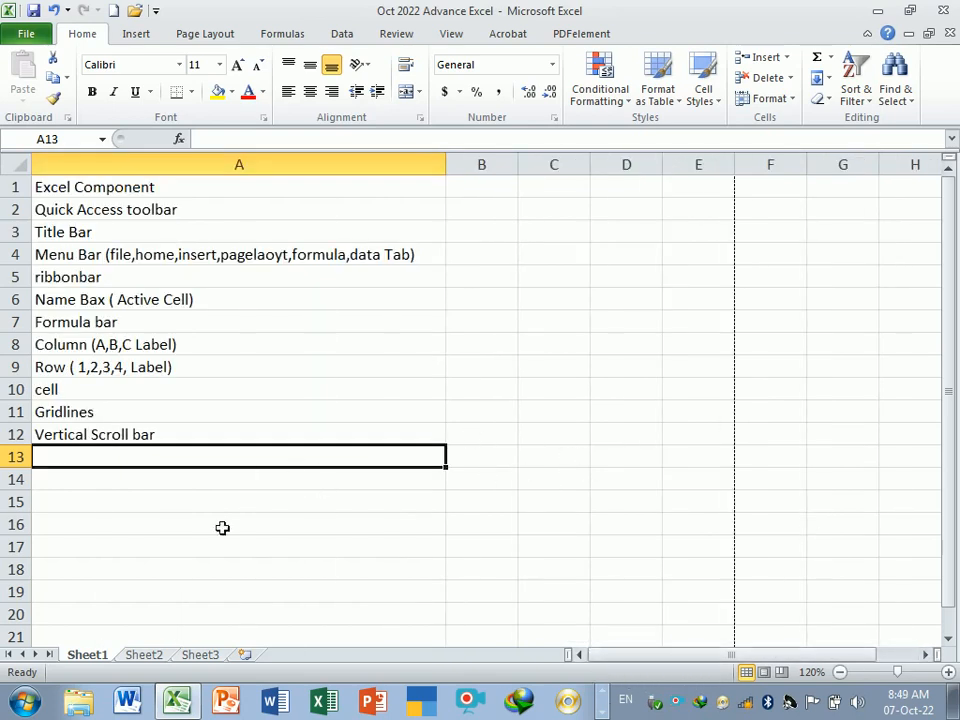
text(h)
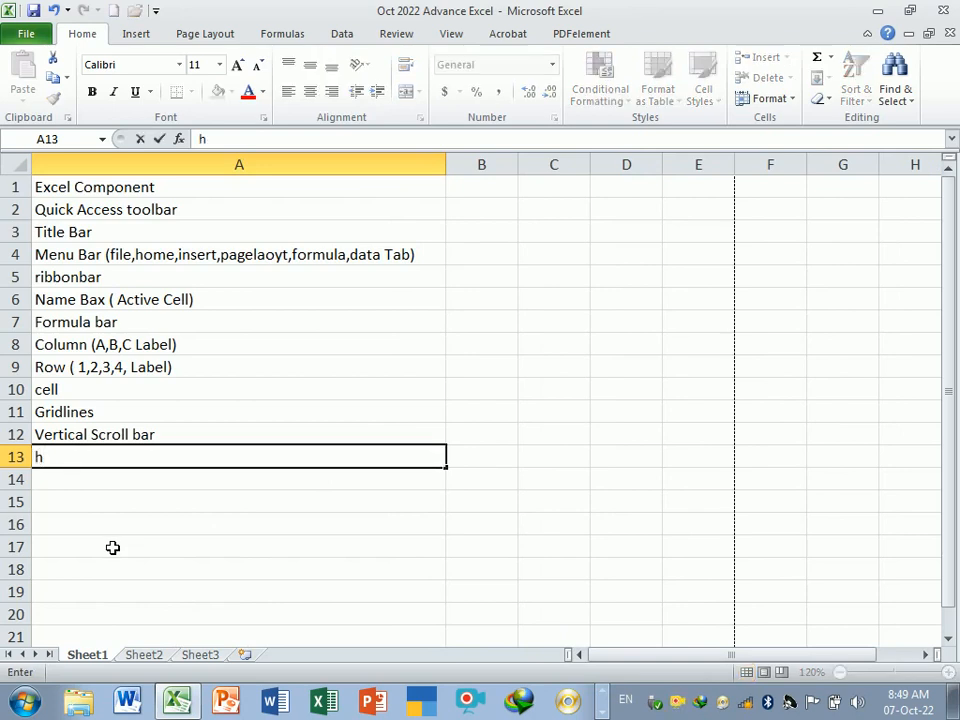
key(BackSpace)
text(Hoz)
key(BackSpace)
text(rizontal )
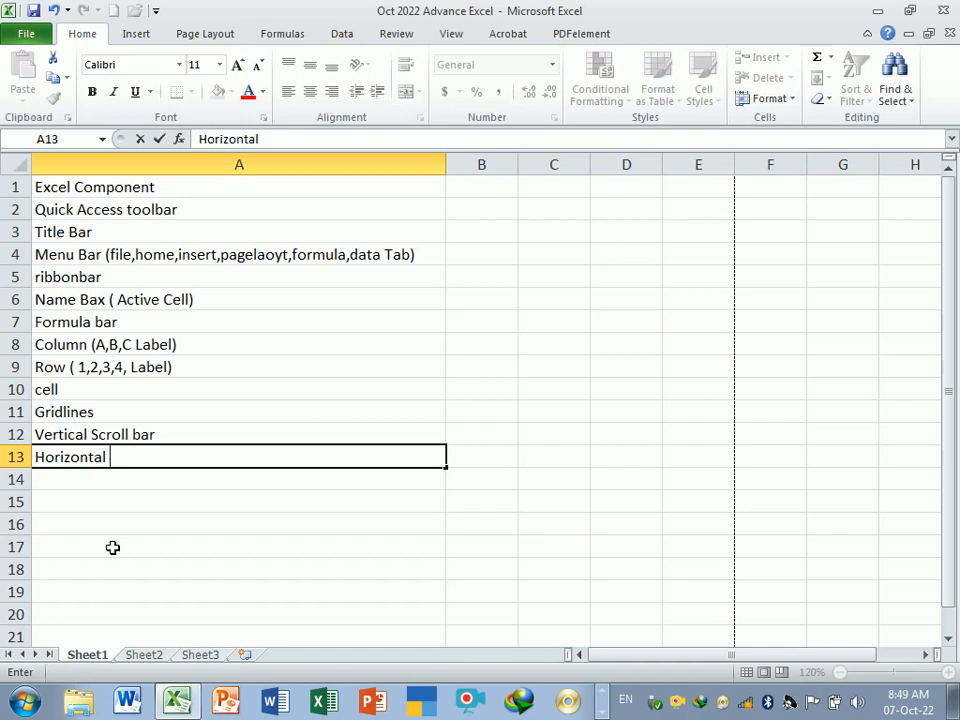
text(Scrool)
key(BackSpace)
key(BackSpace)
text(ll)
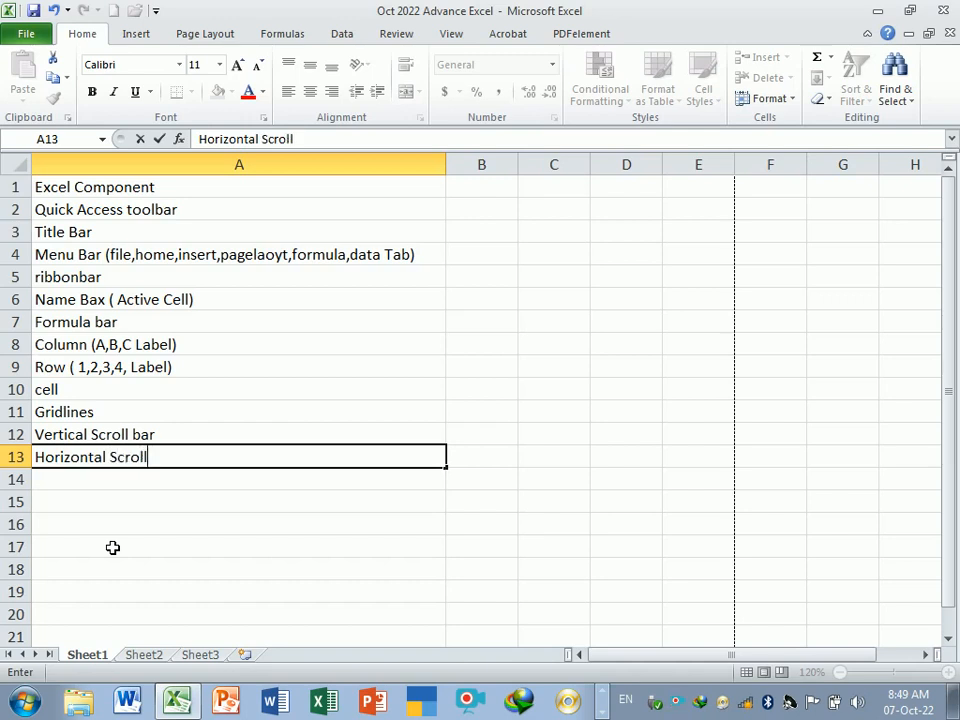
text( bar)
key(Return)
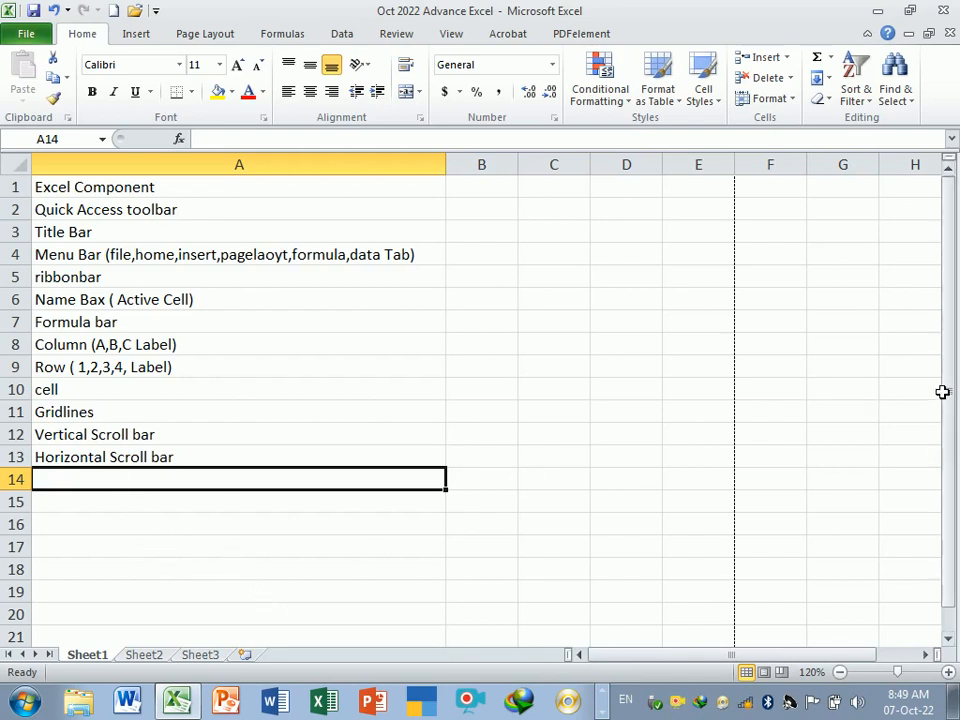
- Switch through the sheet tabs back to Sheet1 and enter Worksheet in cell A14
mouse_move(795, 658)
mouse_down()
mouse_move(834, 666)
mouse_move(789, 663)
mouse_up()
click(145, 658)
click(198, 656)
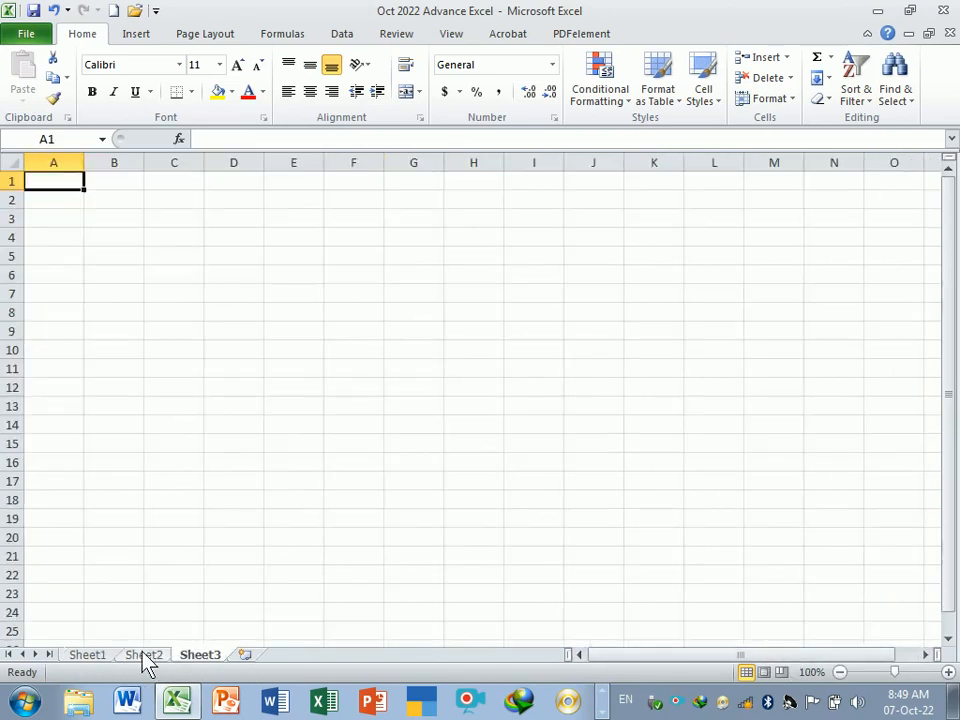
click(145, 658)
click(100, 660)
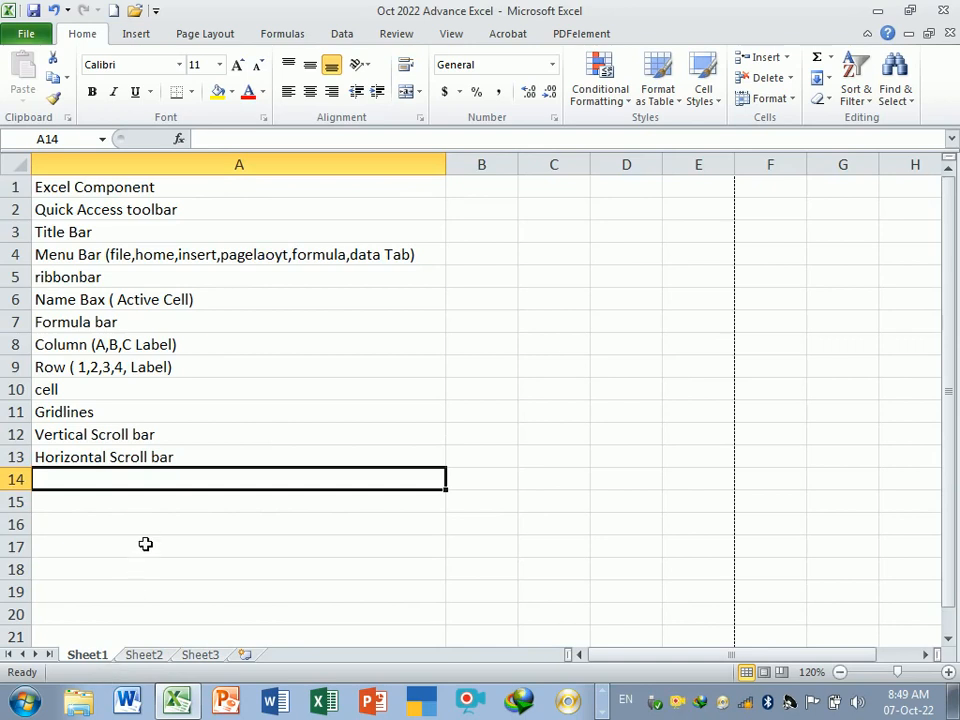
text(wro)
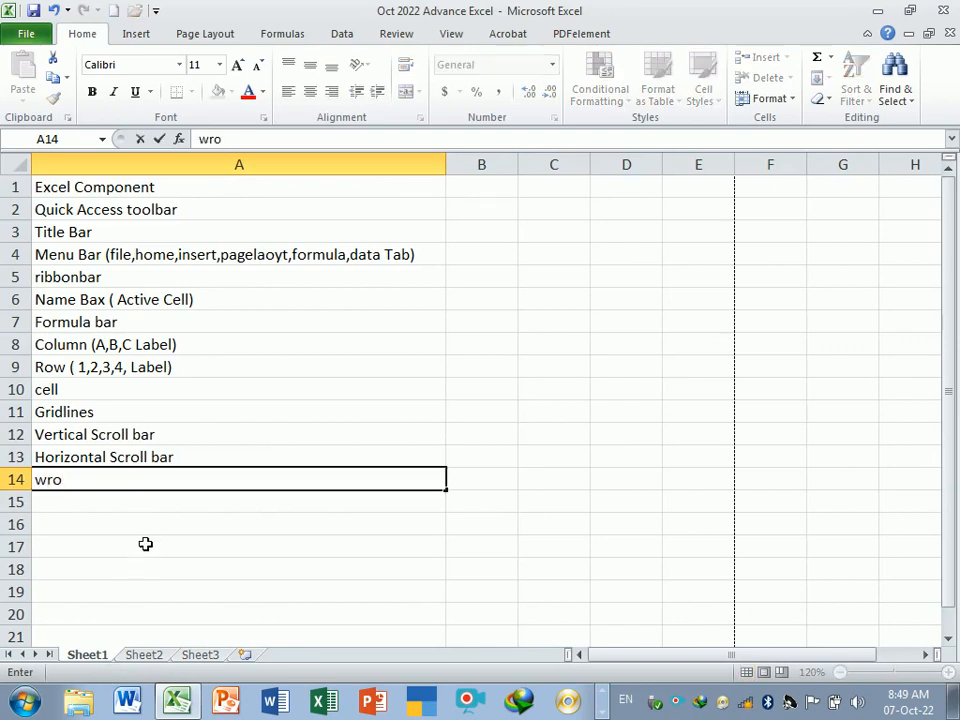
key(BackSpace)
key(BackSpace)
key(BackSpace)
text(Worksheet)
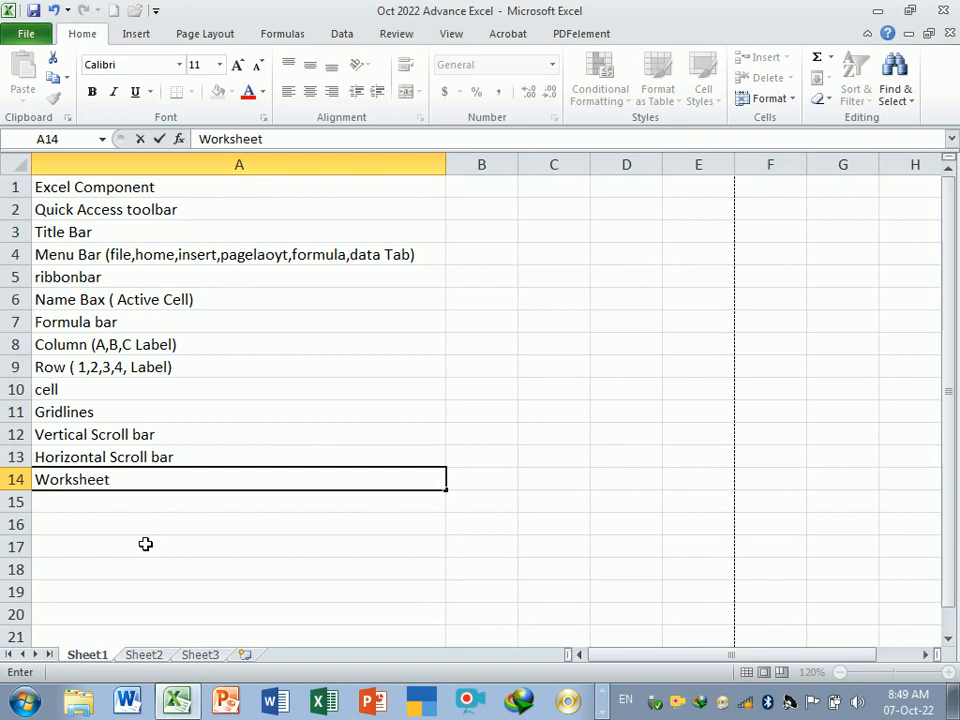
key(Return)
- Enter Workbook (Worksheet) in cell A15
text(W)
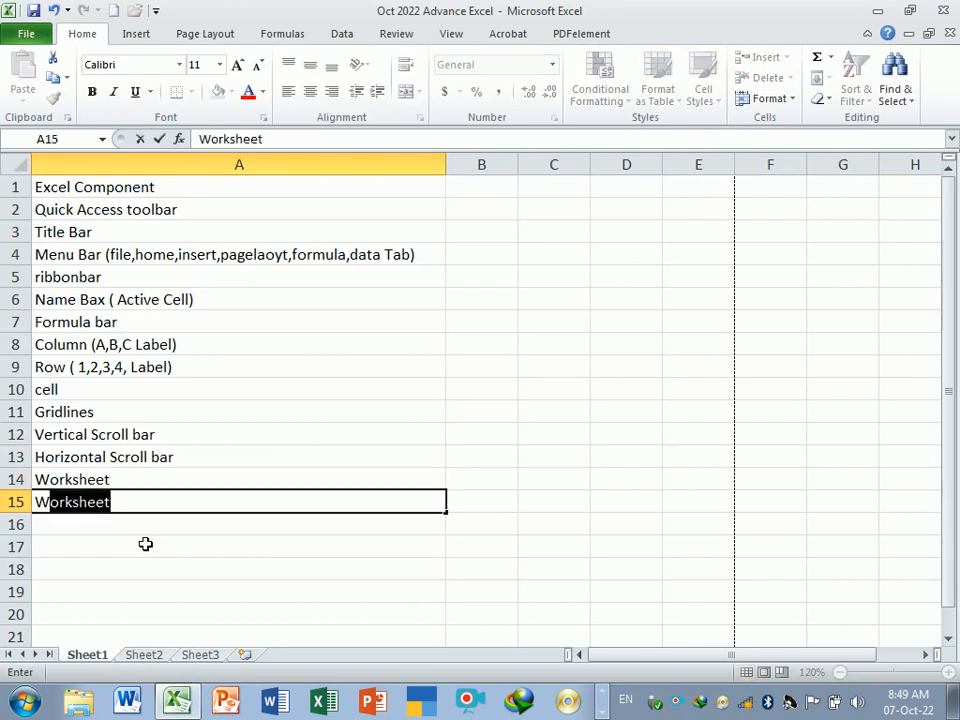
text(orkbook)
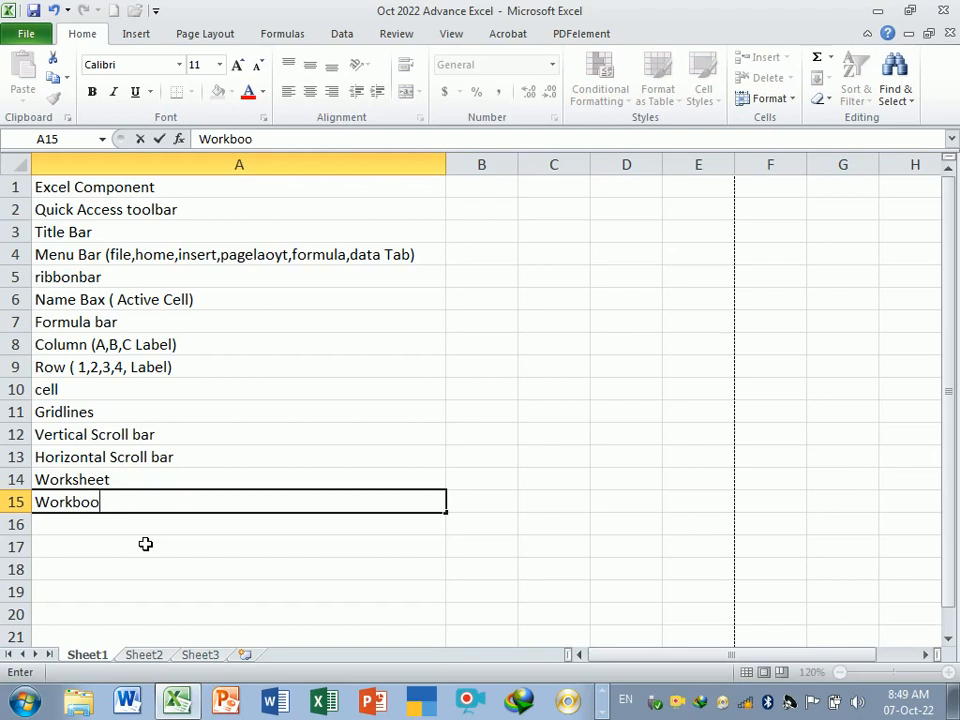
key(Return)
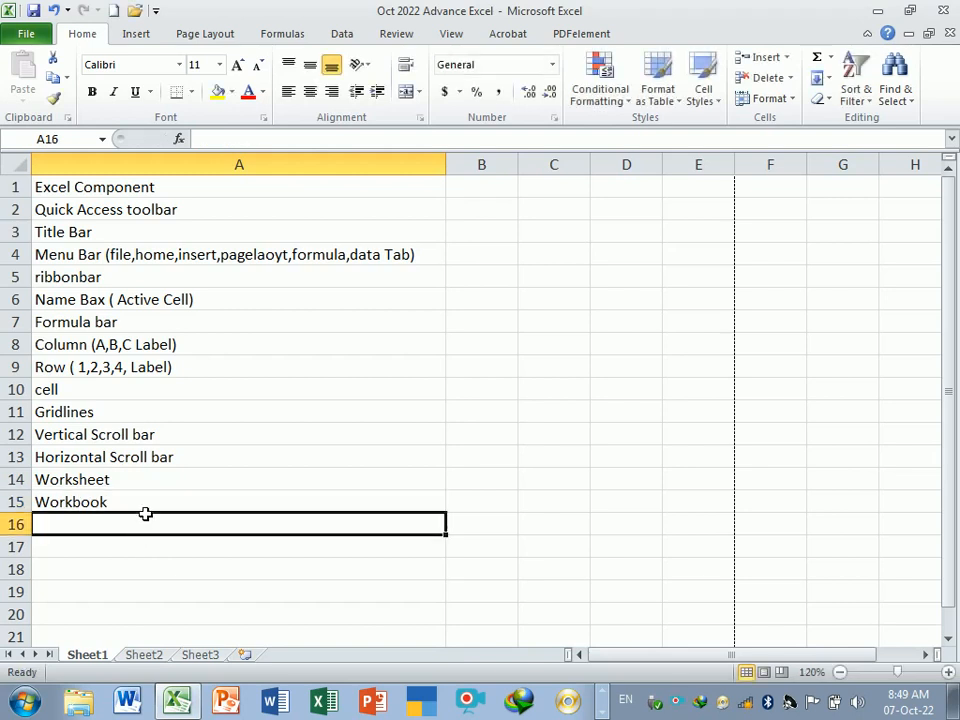
click(144, 511)
double_click(144, 504)
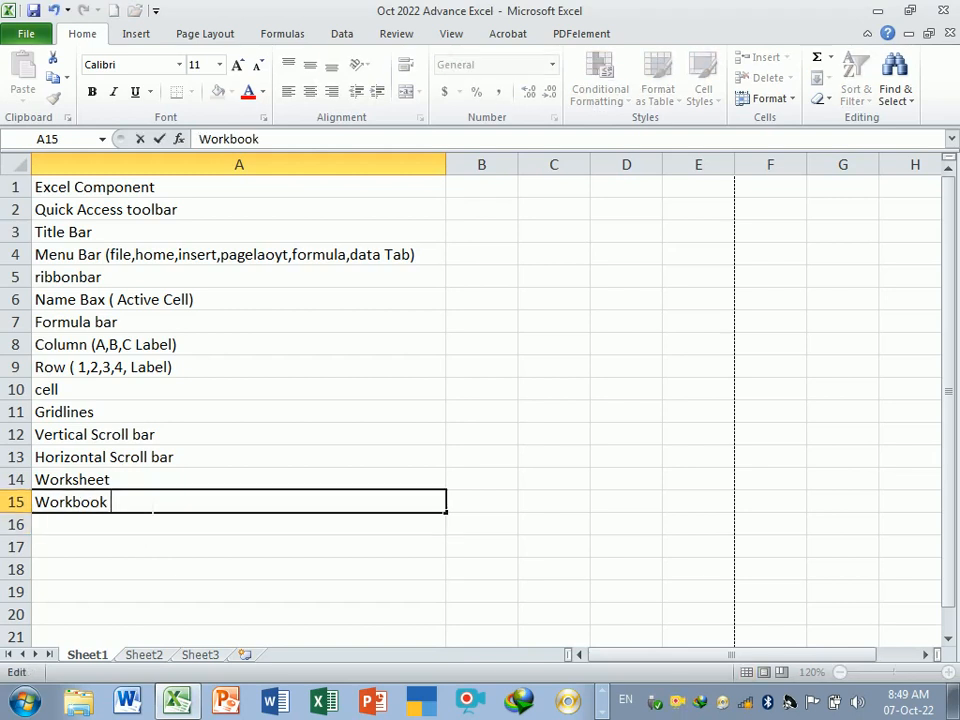
text((Work)
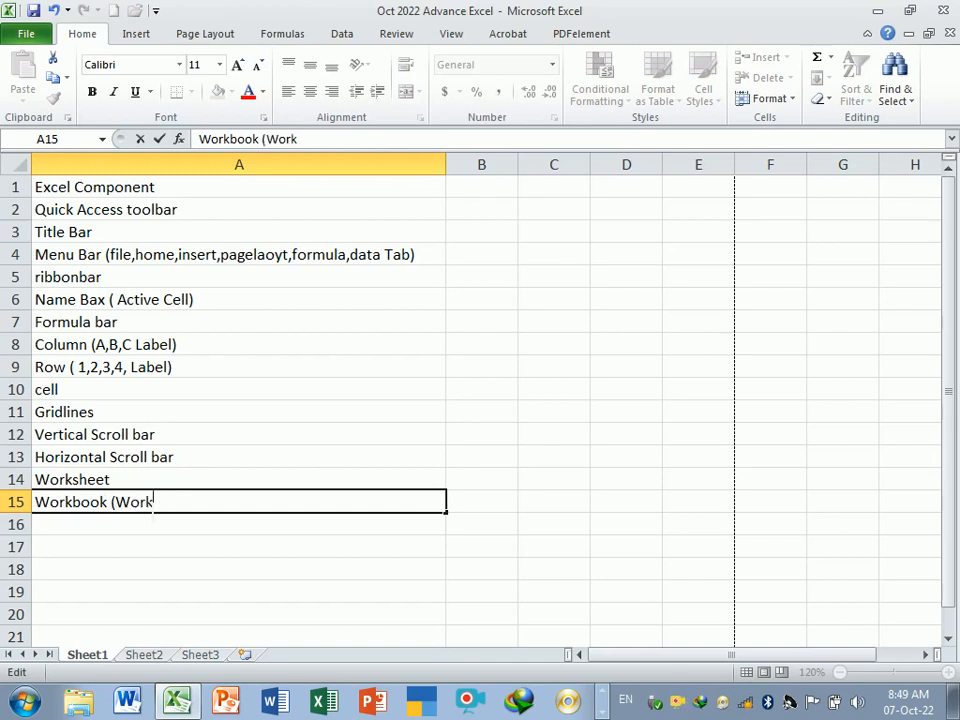
text(sheet)
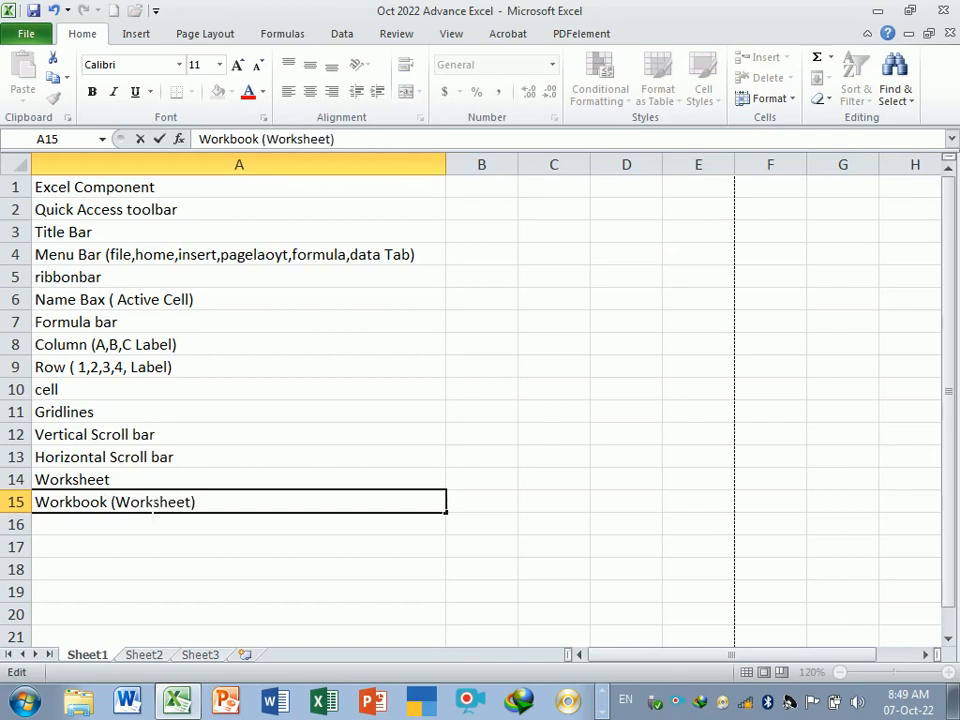
key(Return)
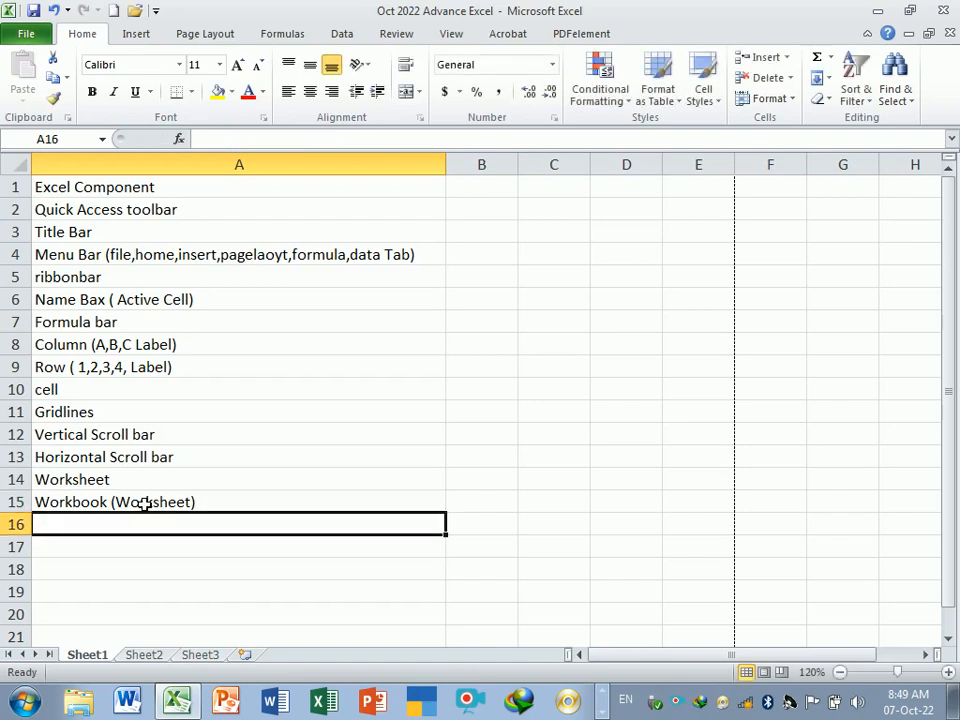
- Enter Status Bar in cell A16
click(167, 546)
click(162, 528)
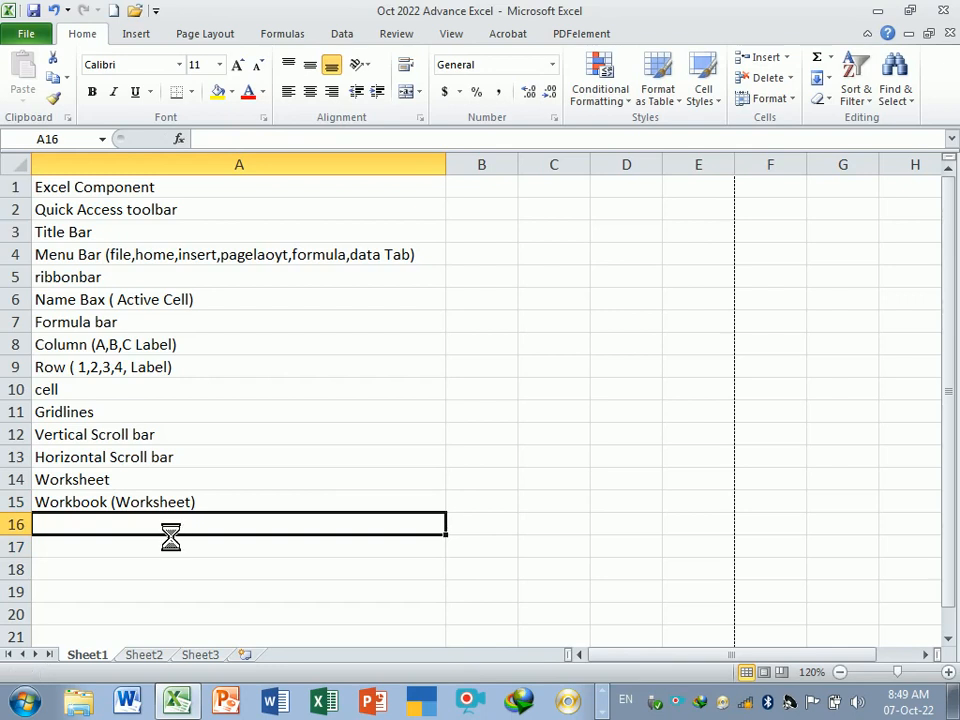
click(270, 578)
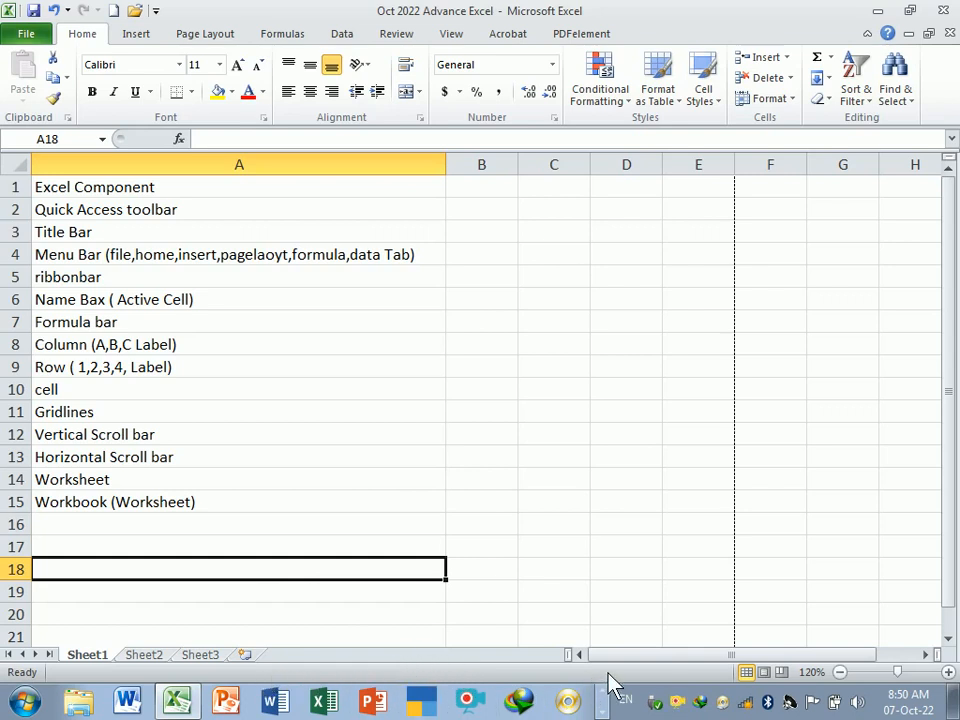
click(233, 526)
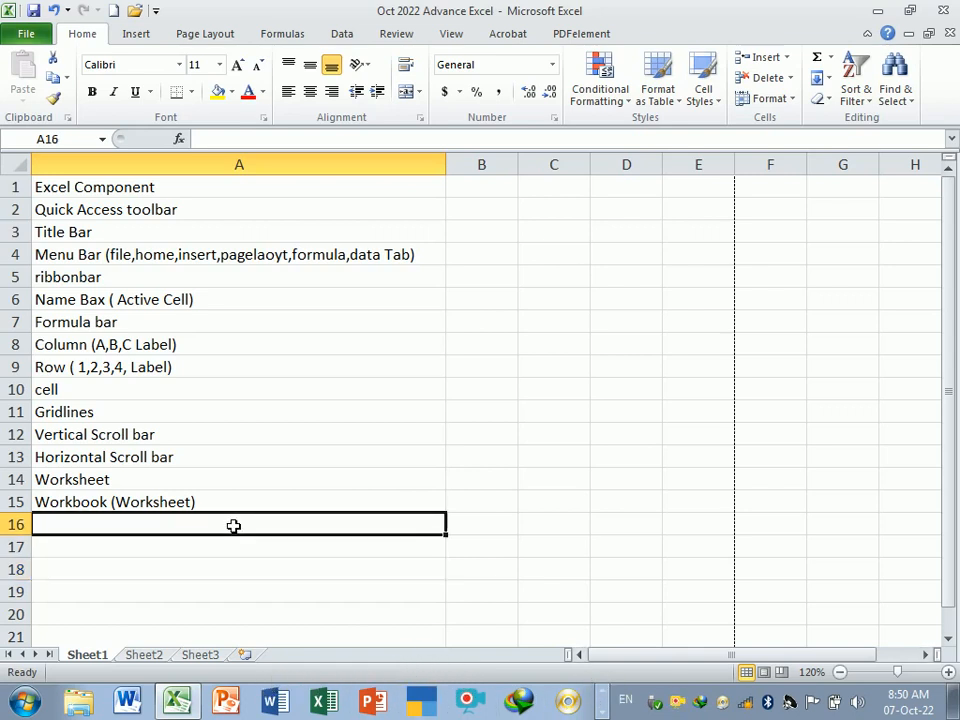
text(Sta)
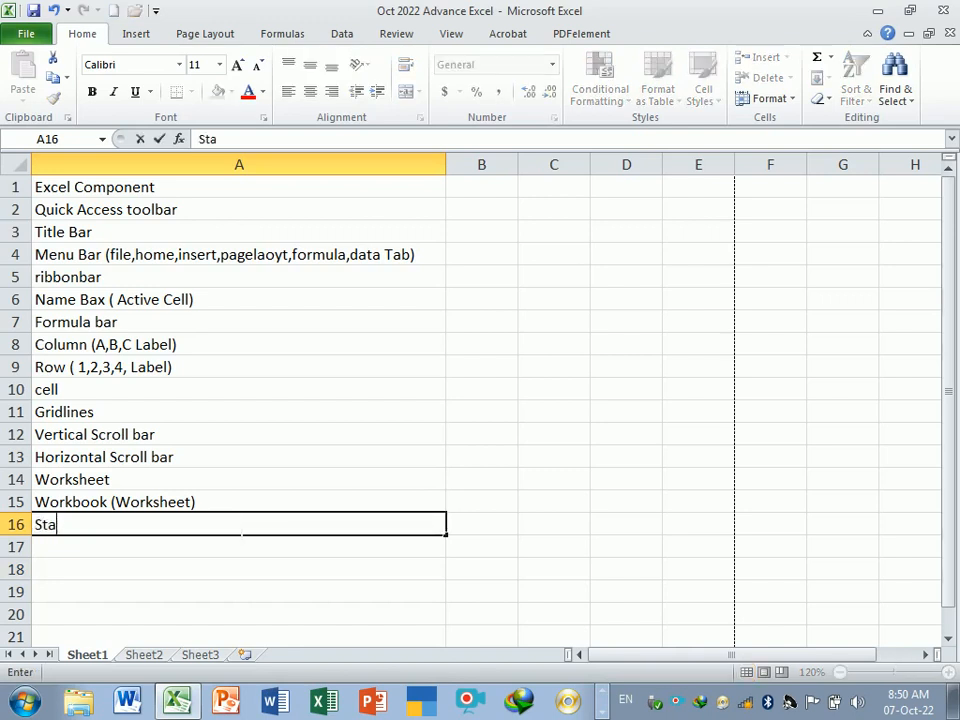
text(tus Bar)
key(Tab)
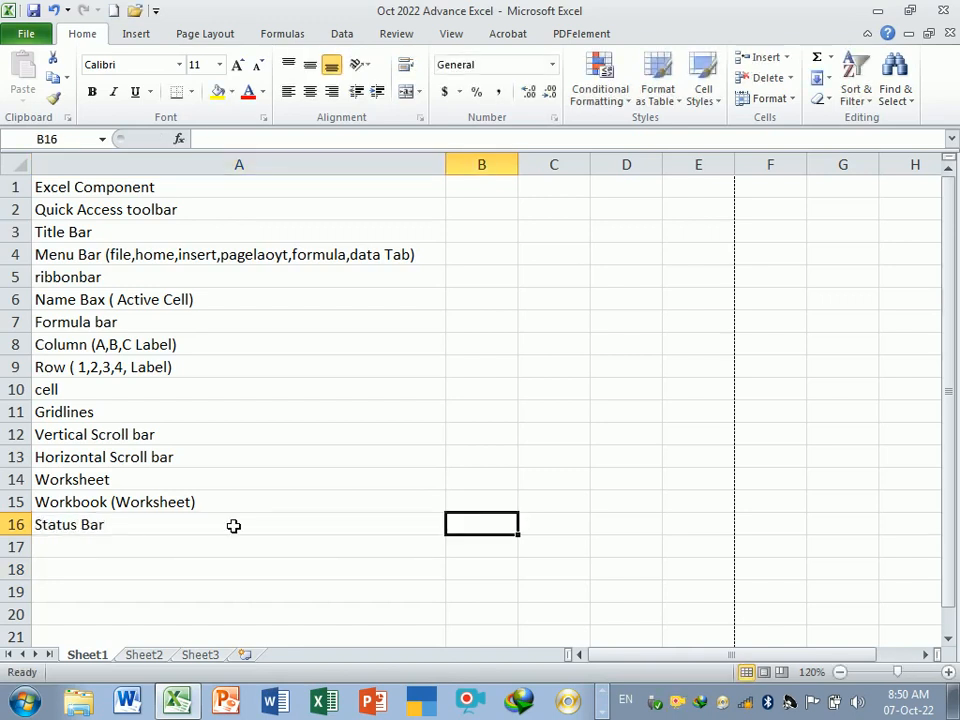
key(Return)
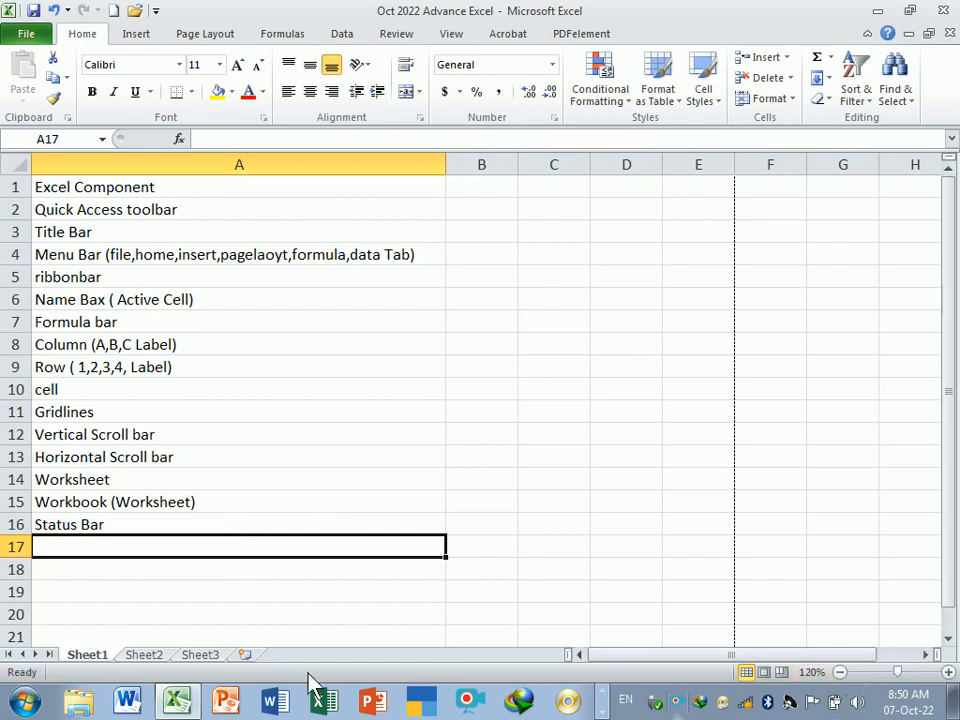
- Enter Zoom Slider in cell A17
text(A)
key(BackSpace)
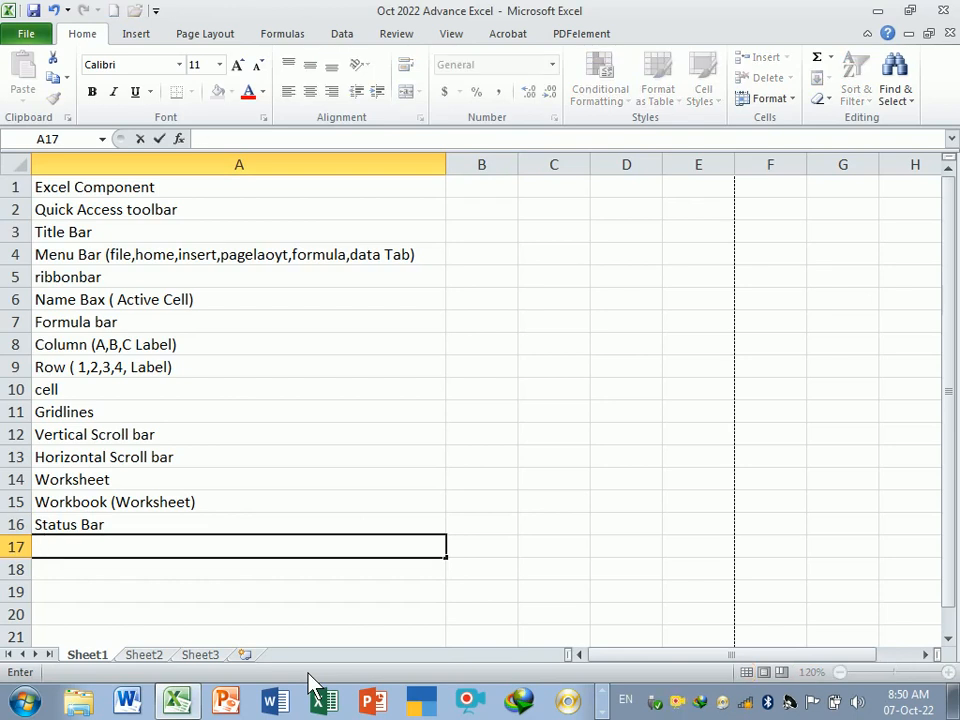
text(Zoom S)
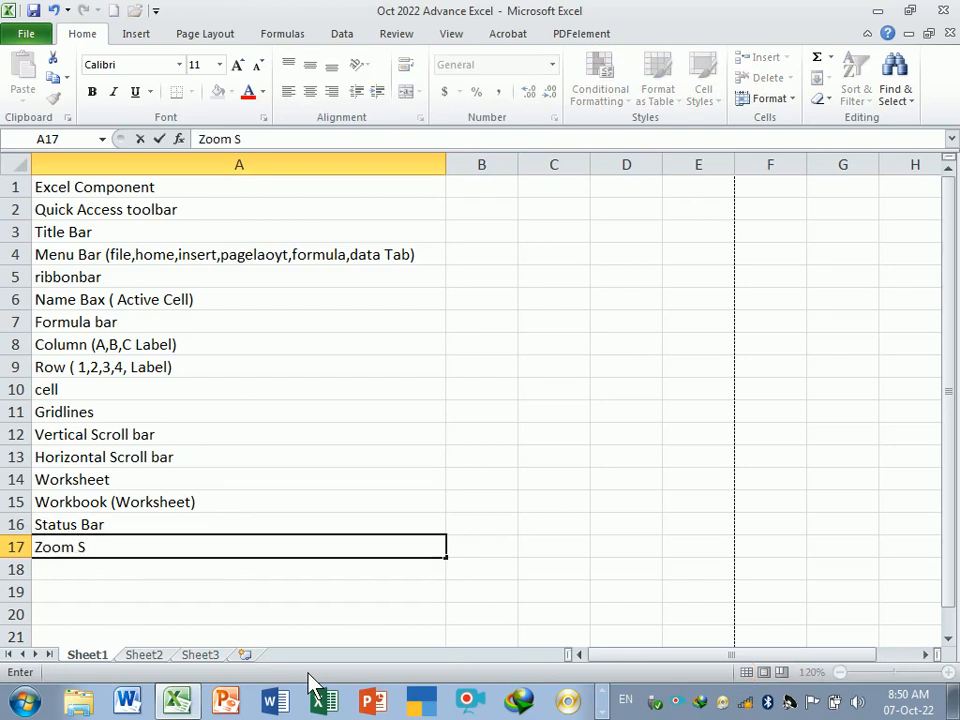
text(lider)
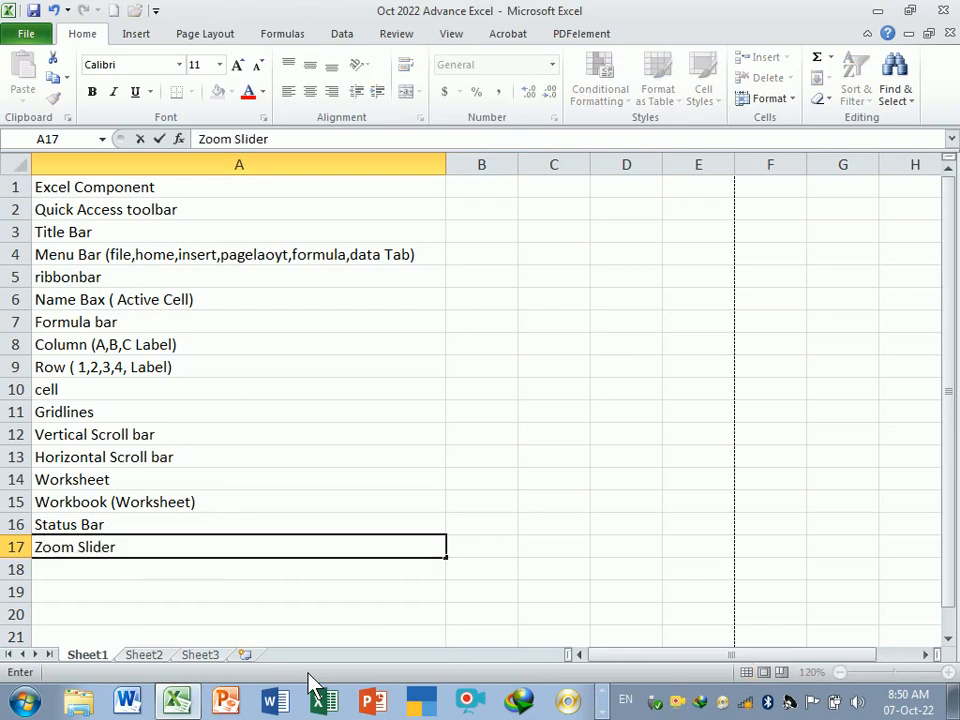
click(306, 596)
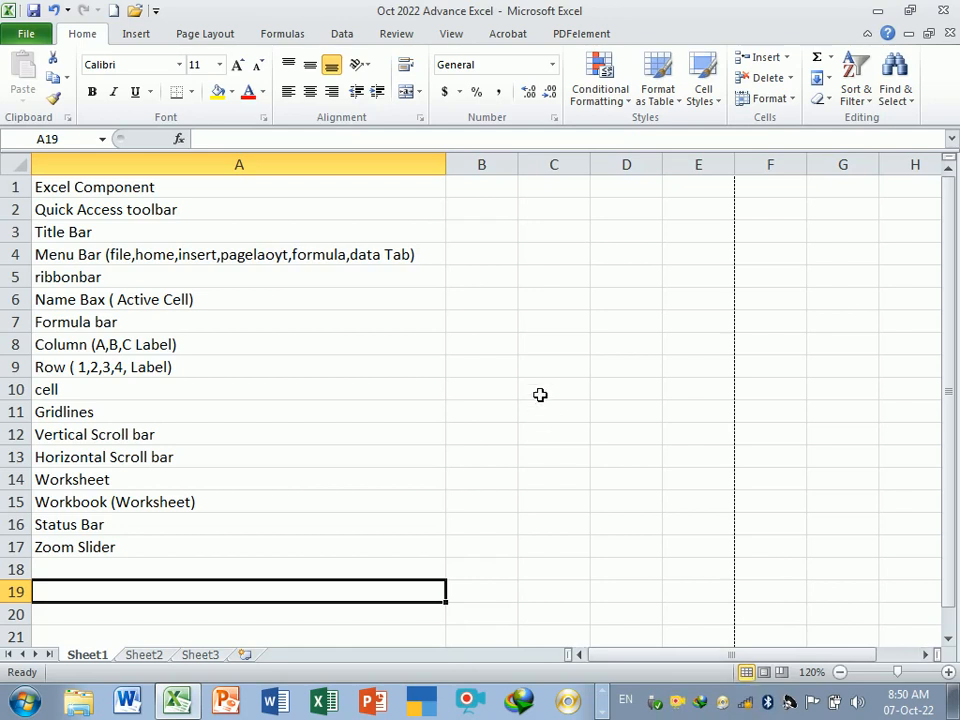
- Examine the sheet in Page Layout and Page Break Preview views, returning to Normal view
click(765, 673)
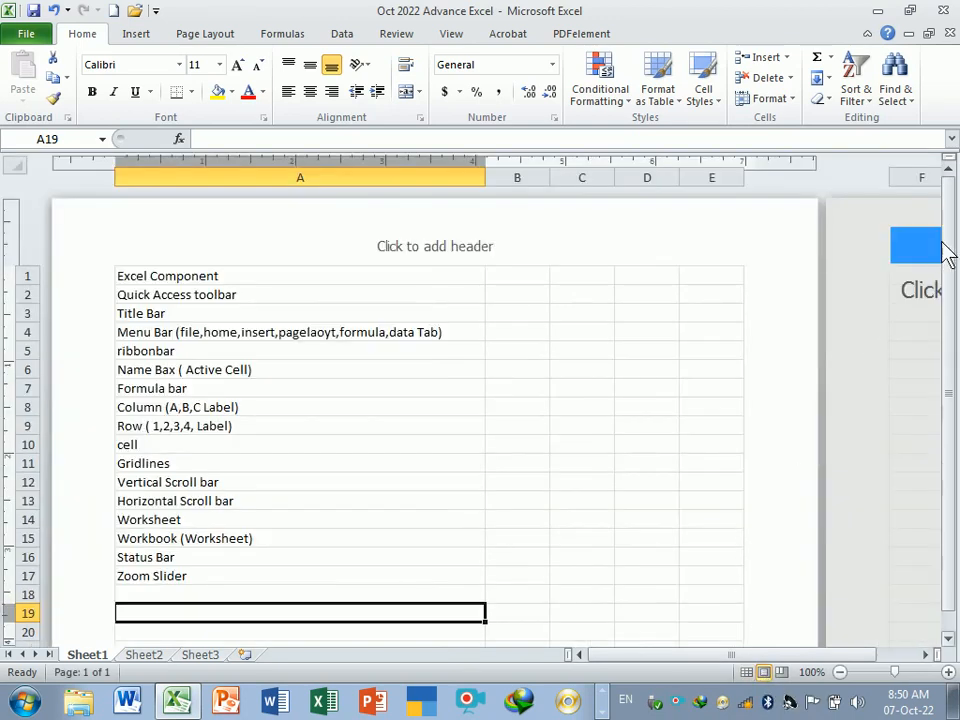
mouse_move(943, 243)
mouse_down()
mouse_move(942, 349)
mouse_move(954, 230)
mouse_up()
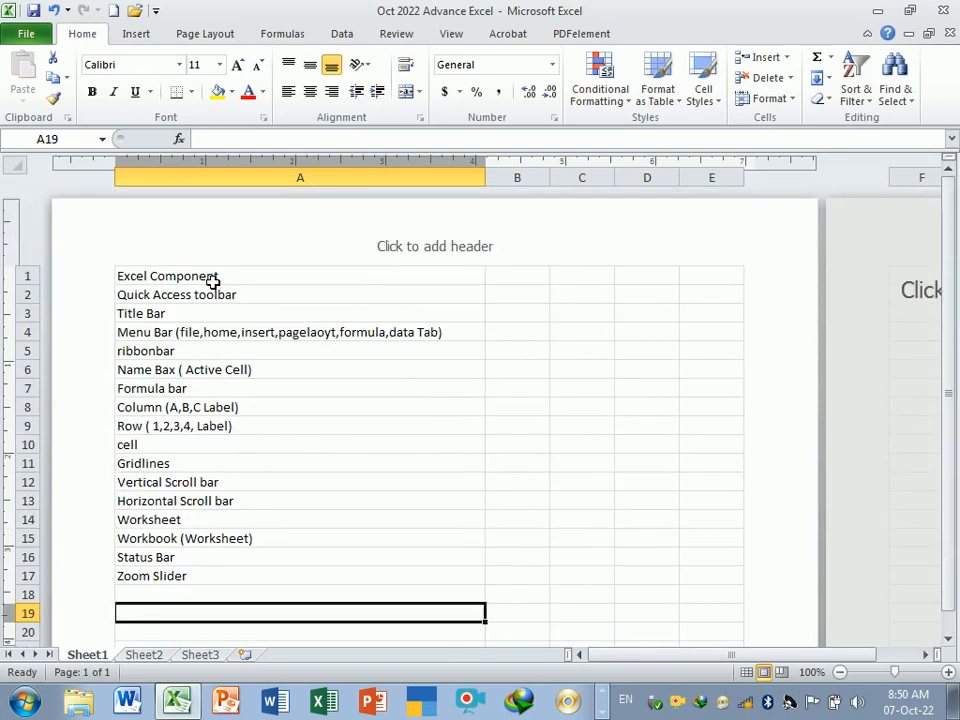
drag(213, 283, 223, 581)
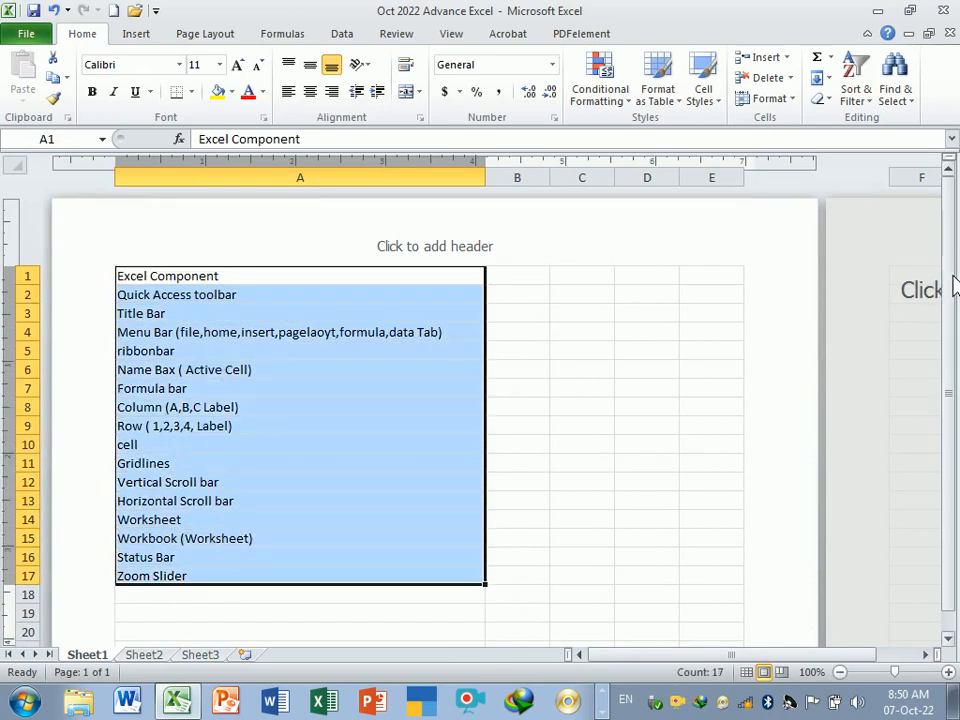
drag(953, 287, 930, 305)
click(911, 371)
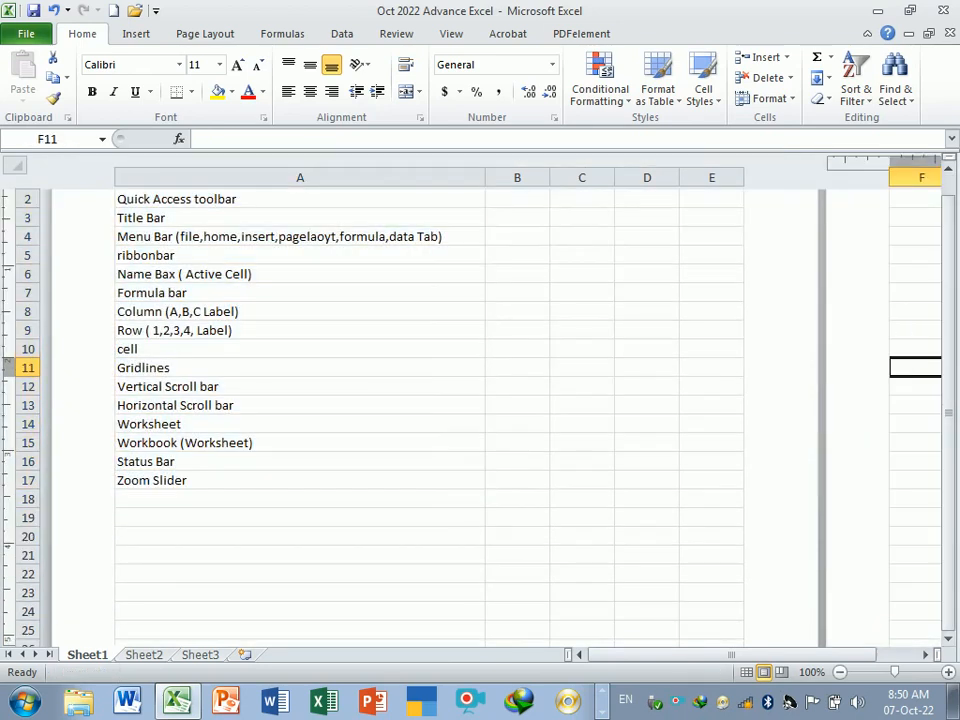
drag(849, 655, 880, 660)
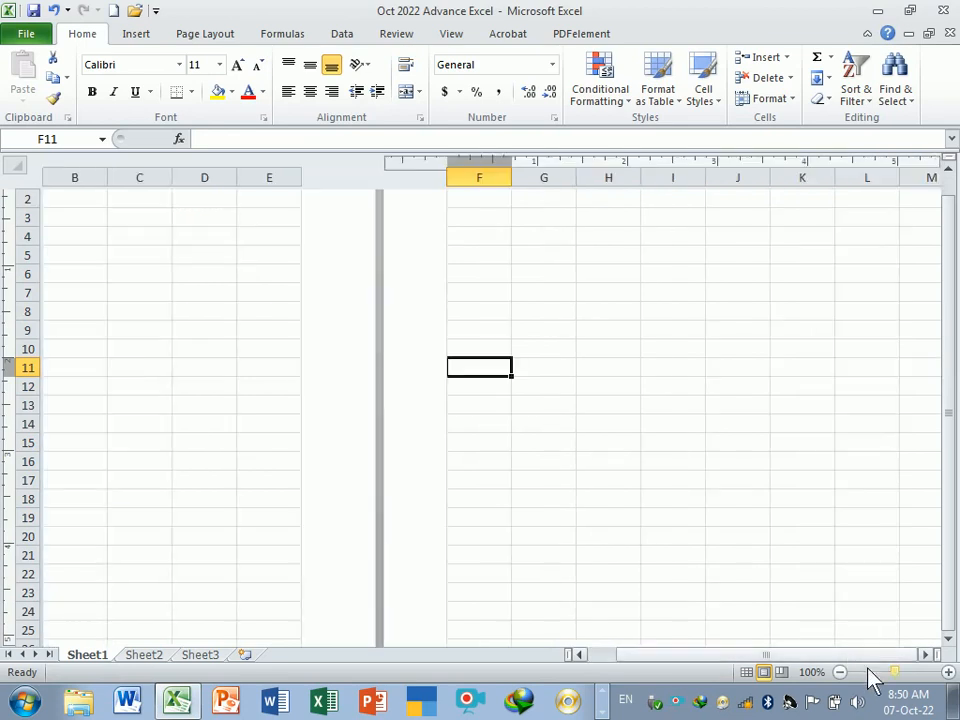
click(782, 673)
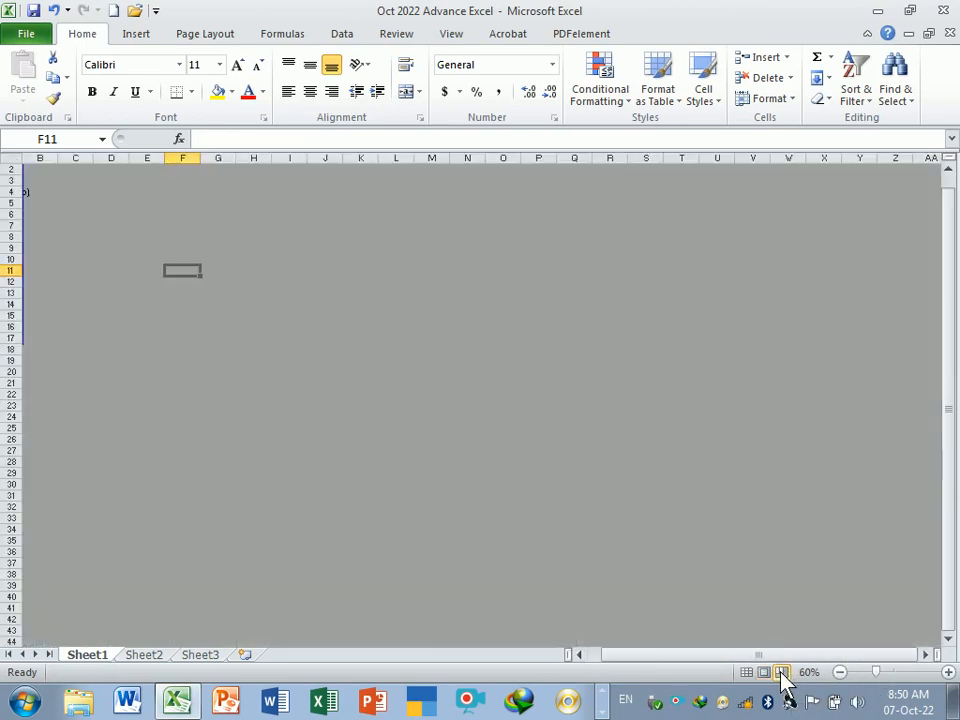
drag(954, 403, 957, 357)
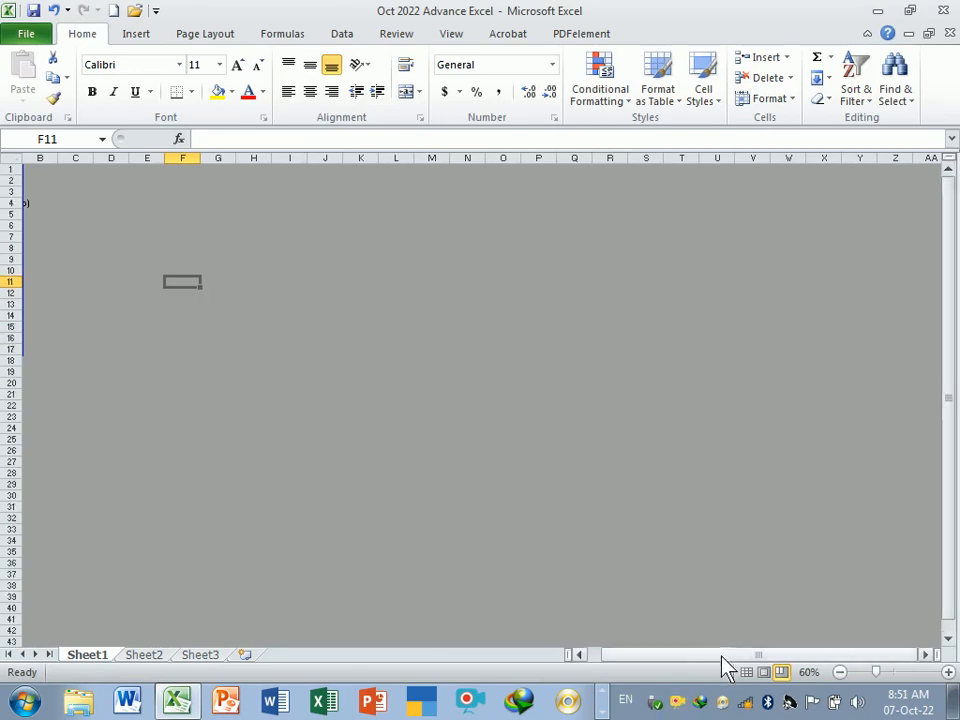
drag(724, 666, 700, 668)
click(96, 396)
click(170, 215)
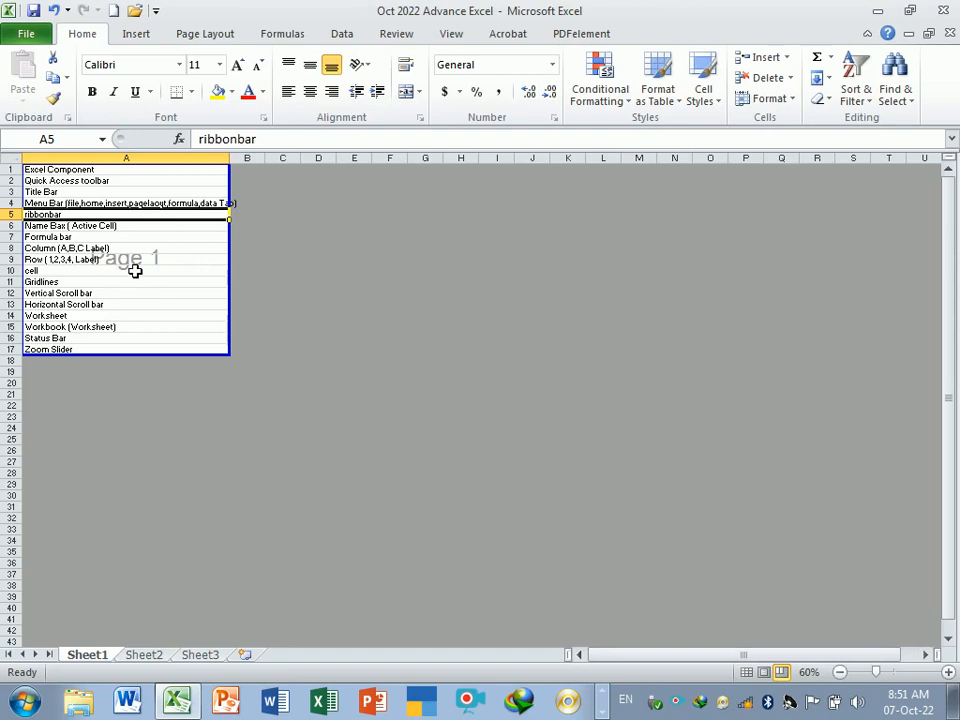
click(746, 672)
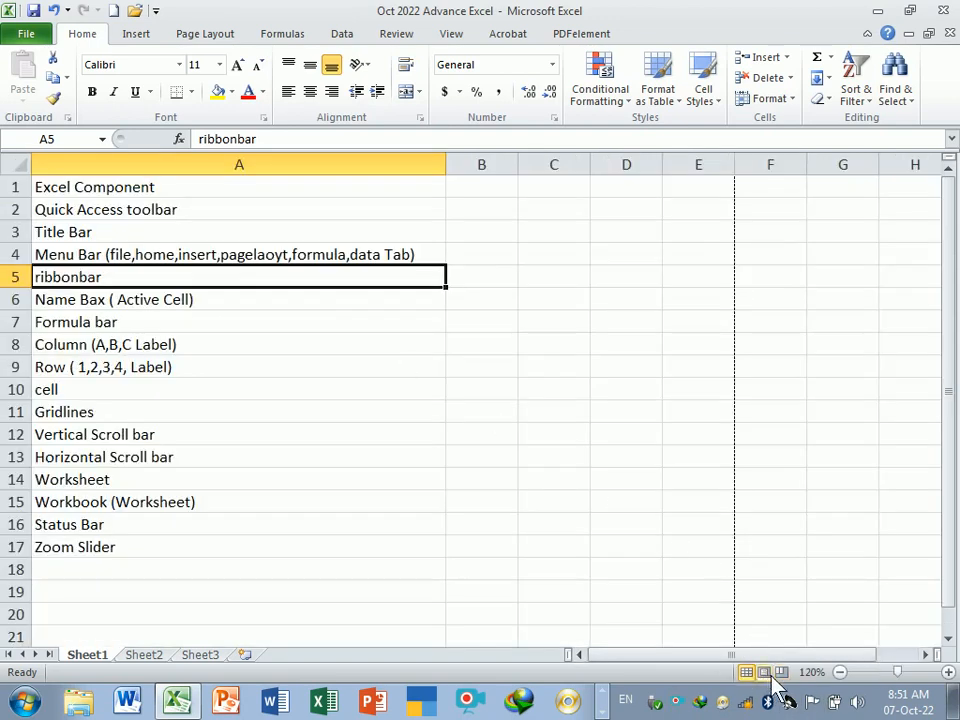
- Adjust the sheet zoom with the zoom slider and mouse wheel, scrolling around the list
mouse_move(897, 672)
mouse_down()
mouse_move(932, 676)
mouse_move(950, 692)
mouse_move(925, 676)
mouse_move(853, 688)
mouse_move(950, 684)
mouse_move(808, 682)
mouse_move(953, 667)
mouse_move(843, 671)
mouse_move(920, 670)
mouse_move(901, 671)
mouse_up()
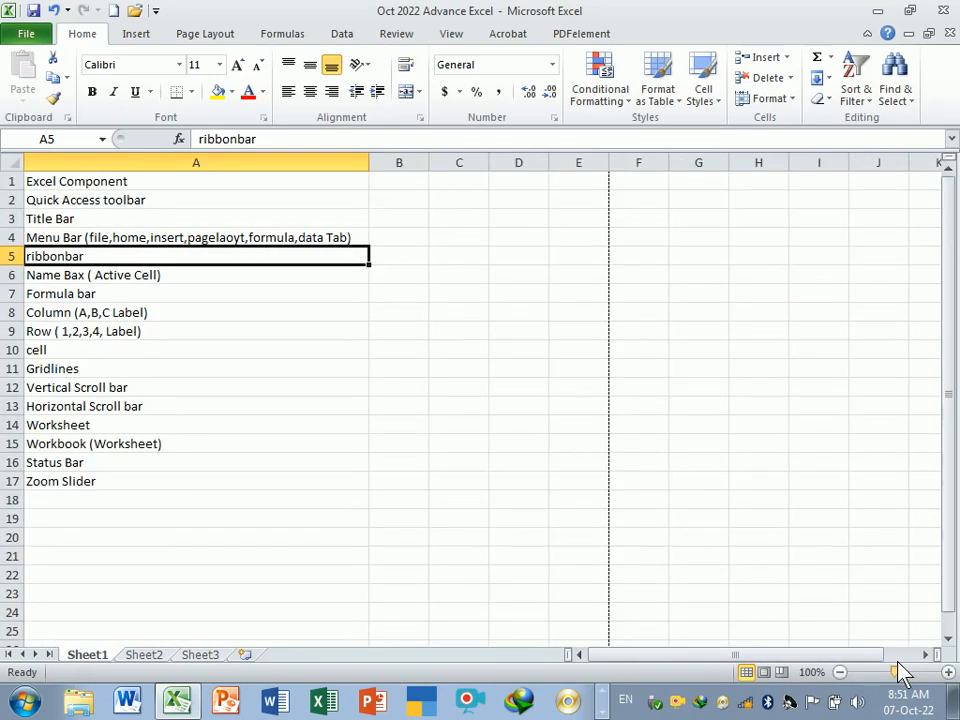
ctrl+scroll(531, 428, up, 1)
middle_click(524, 422)
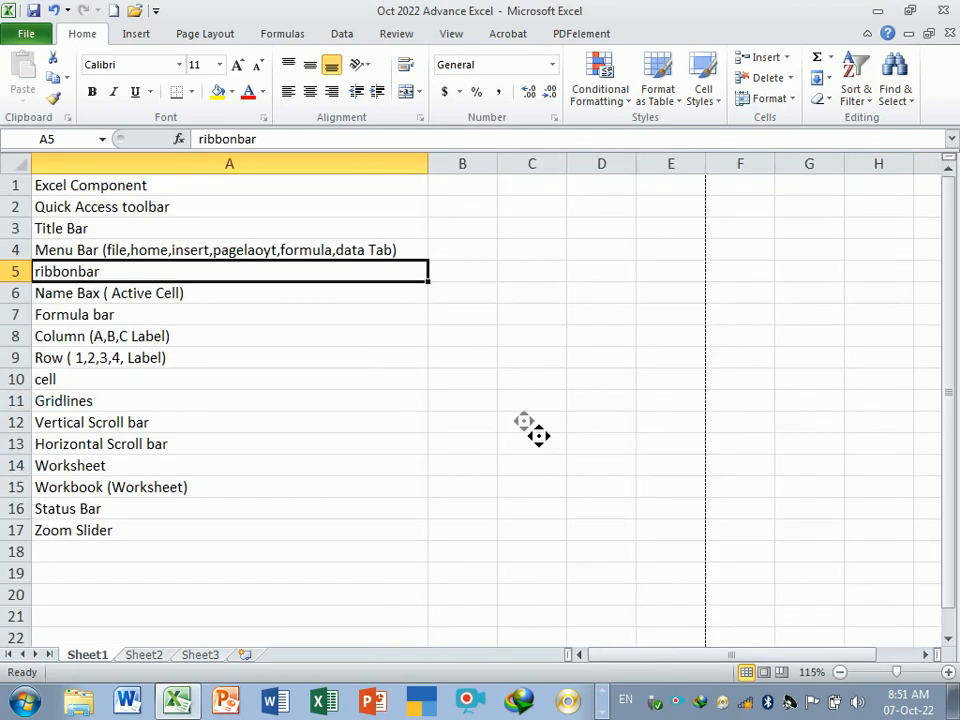
click(534, 430)
click(528, 366)
scroll(528, 367, down, 1)
right_click(918, 446)
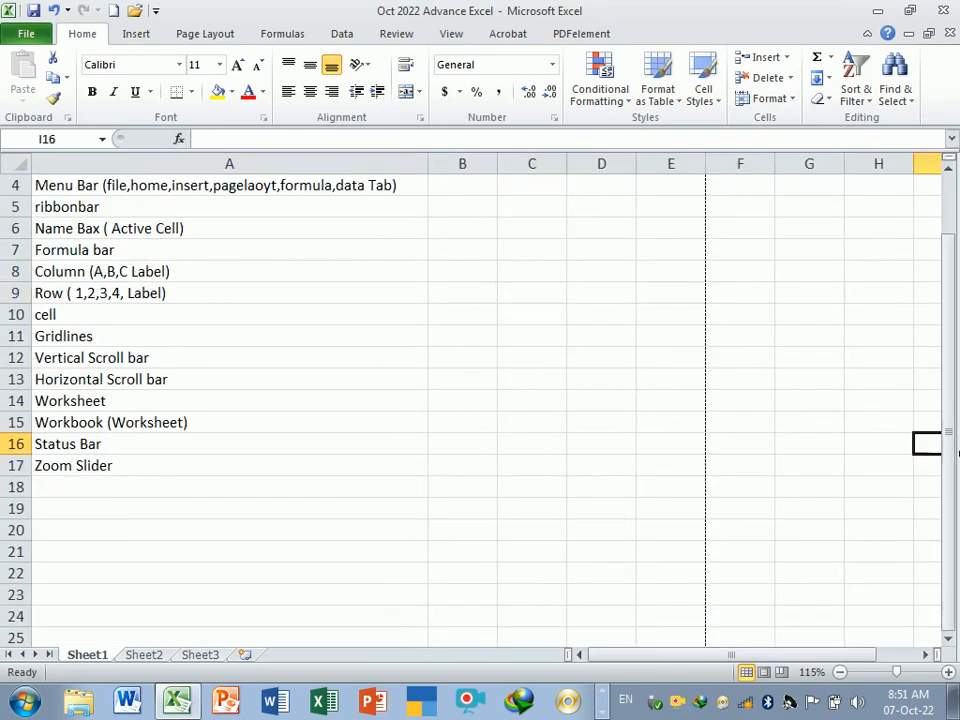
drag(952, 443, 945, 300)
click(399, 529)
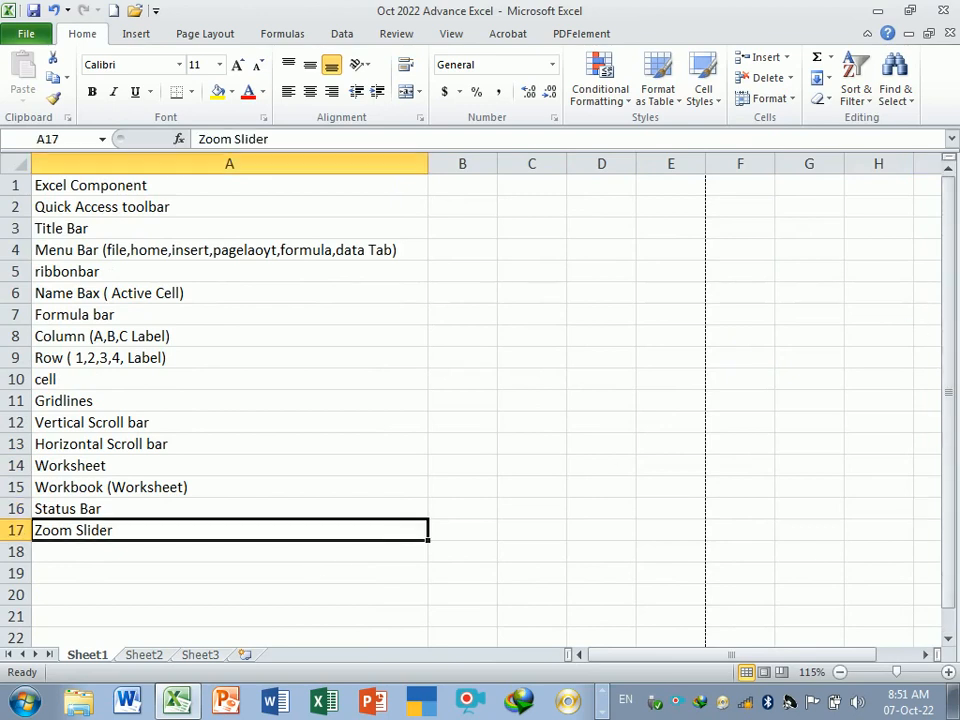
click(949, 454)
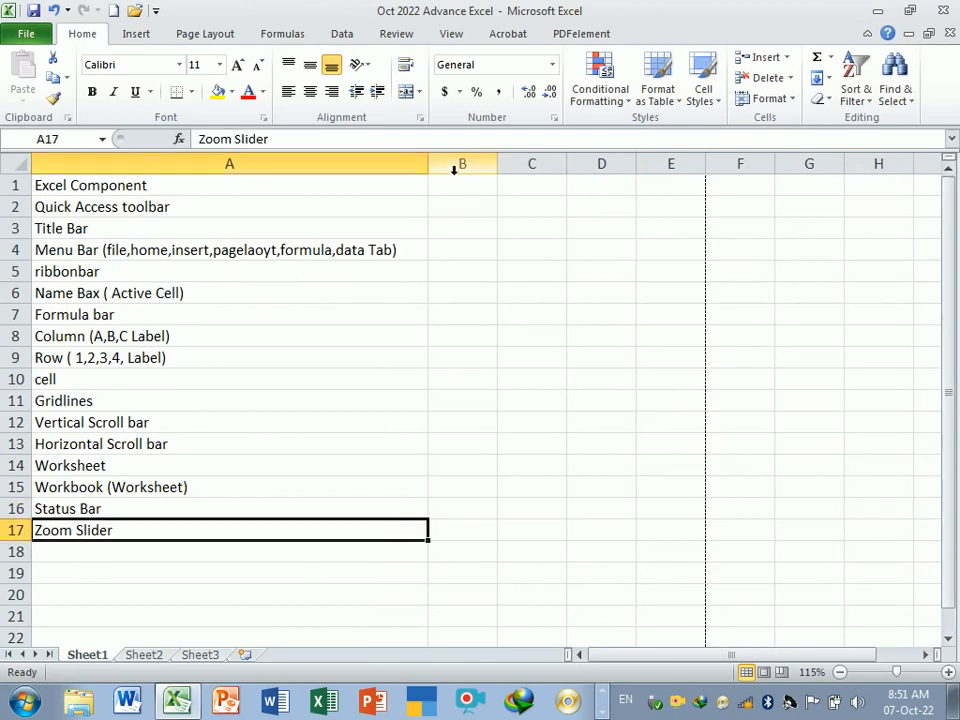
- Widen column B so it fits longer notes
drag(508, 167, 572, 167)
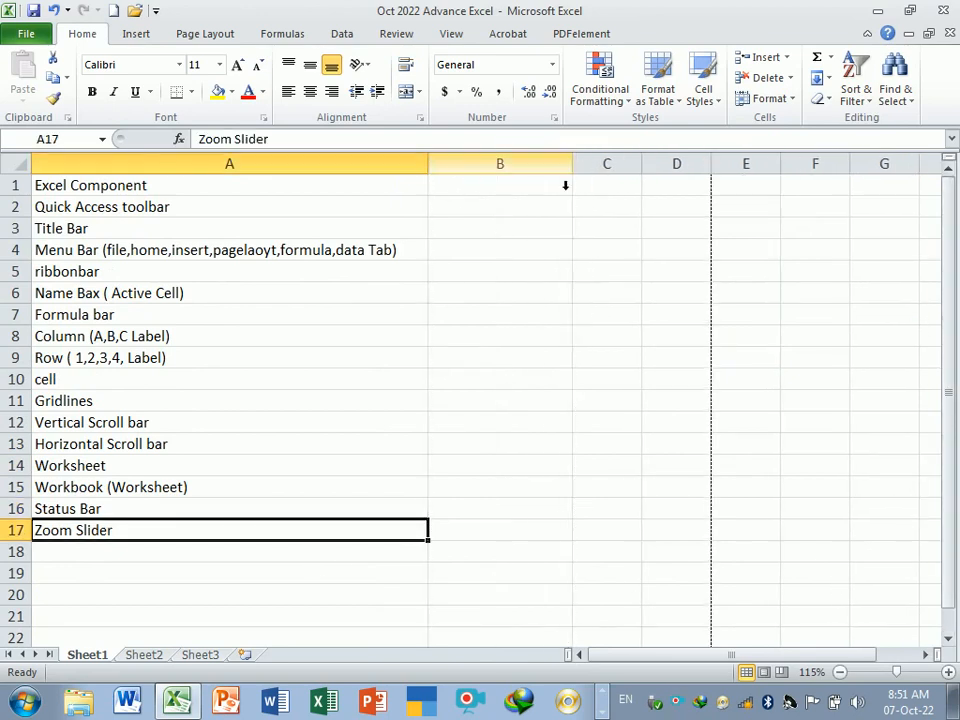
click(531, 193)
click(533, 426)
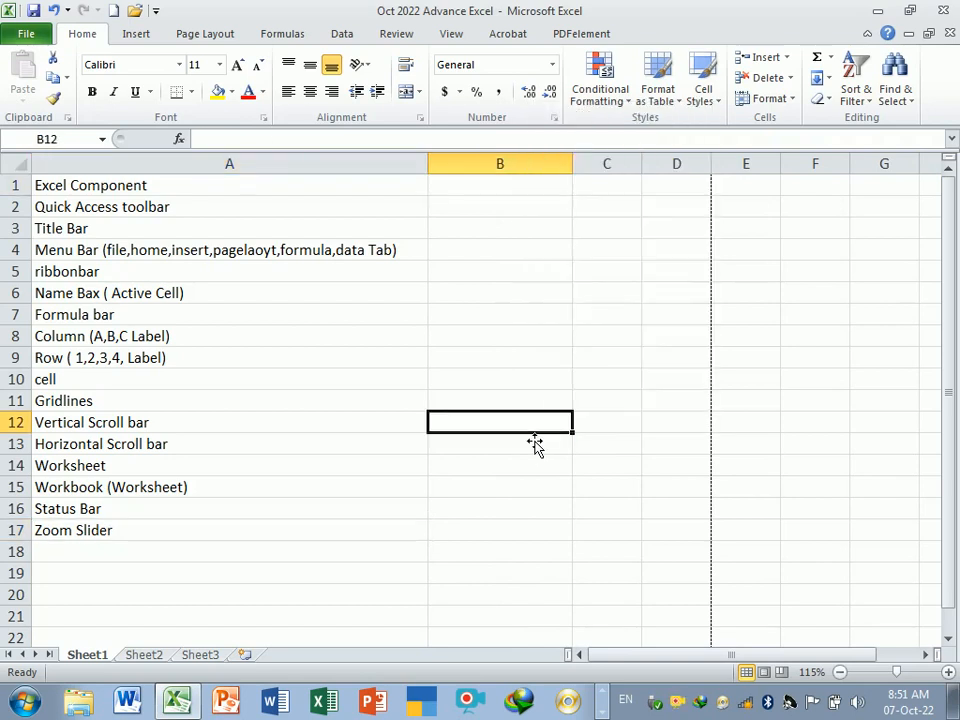
text(Tot)
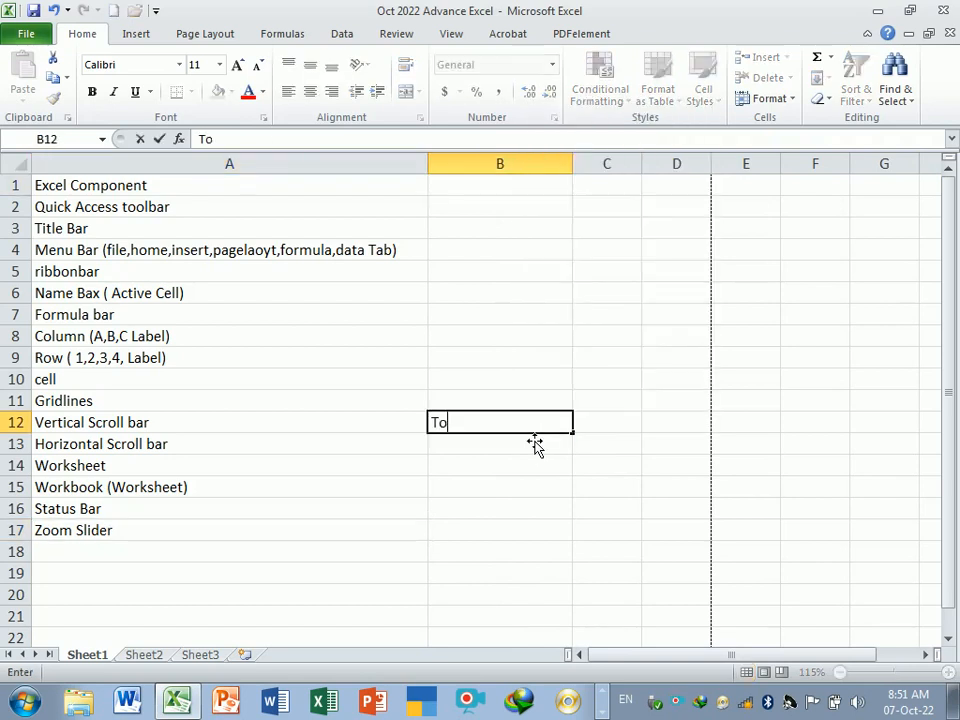
key(BackSpace)
key(BackSpace)
key(BackSpace)
key(Up)
key(Up)
key(Up)
key(Up)
key(Up)
key(Up)
key(Up)
key(Up)
key(Up)
key(Up)
key(Up)
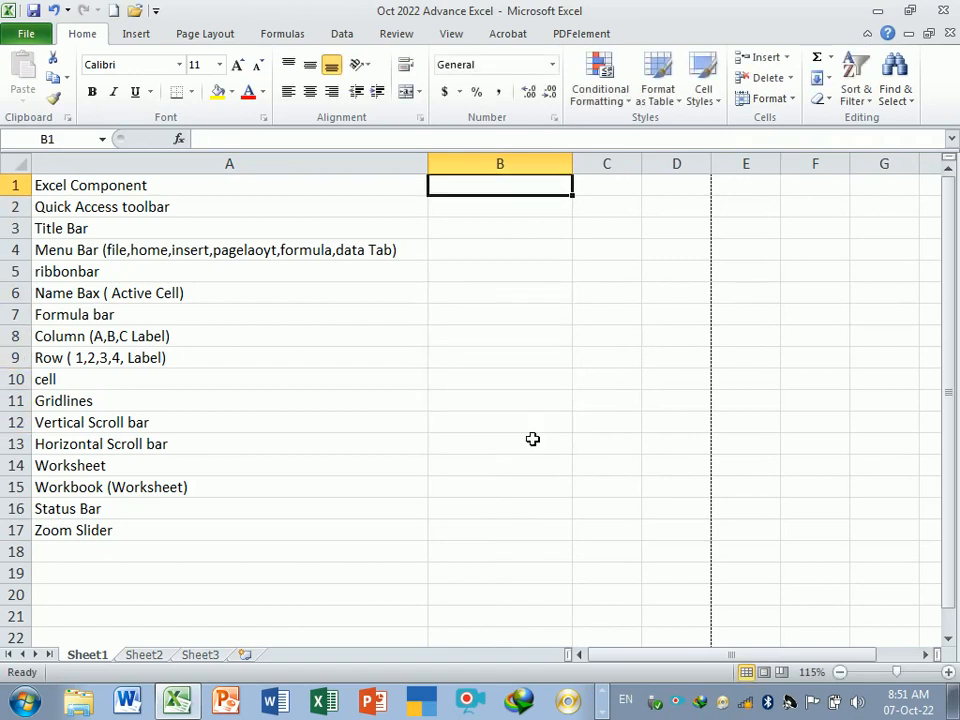
text(t)
right_click(532, 430)
key(Escape)
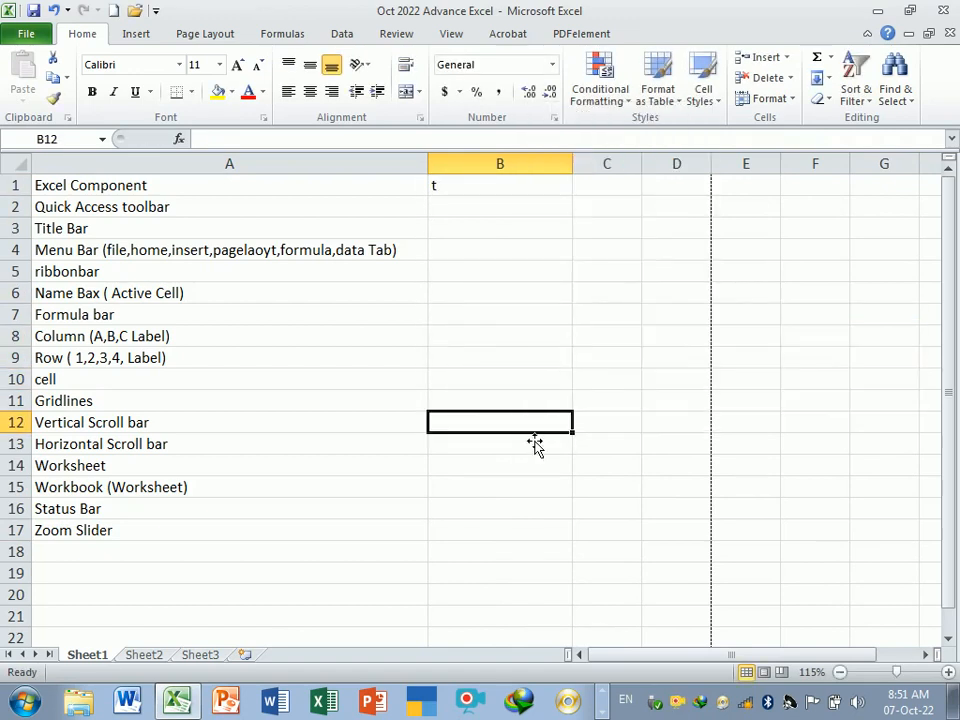
click(510, 291)
click(481, 194)
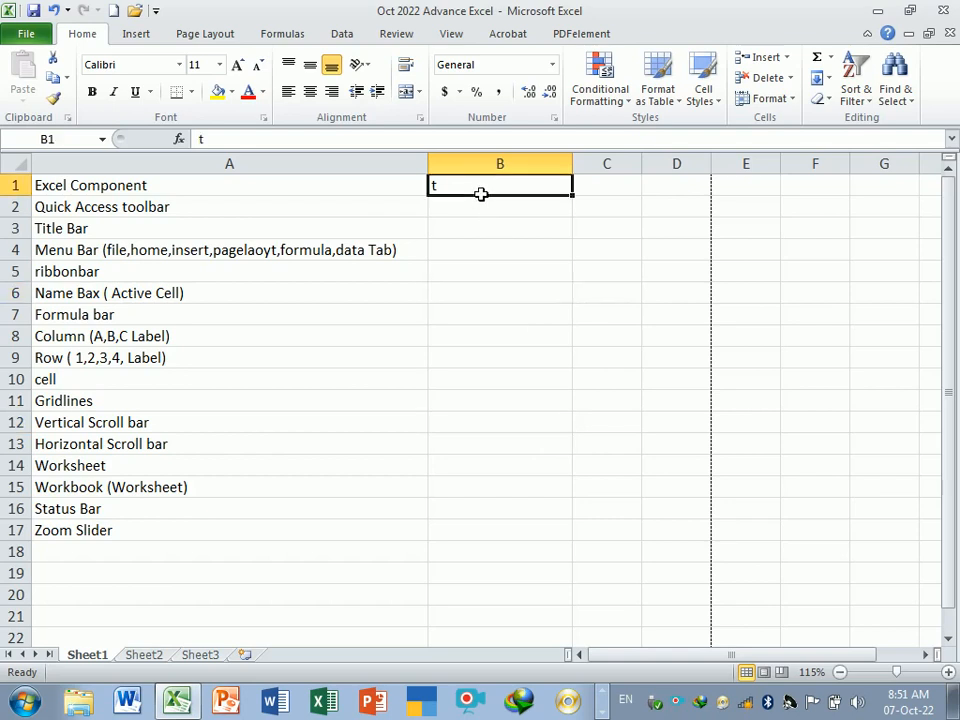
- Enter Total Column- 16384 in cell B1
text(Total)
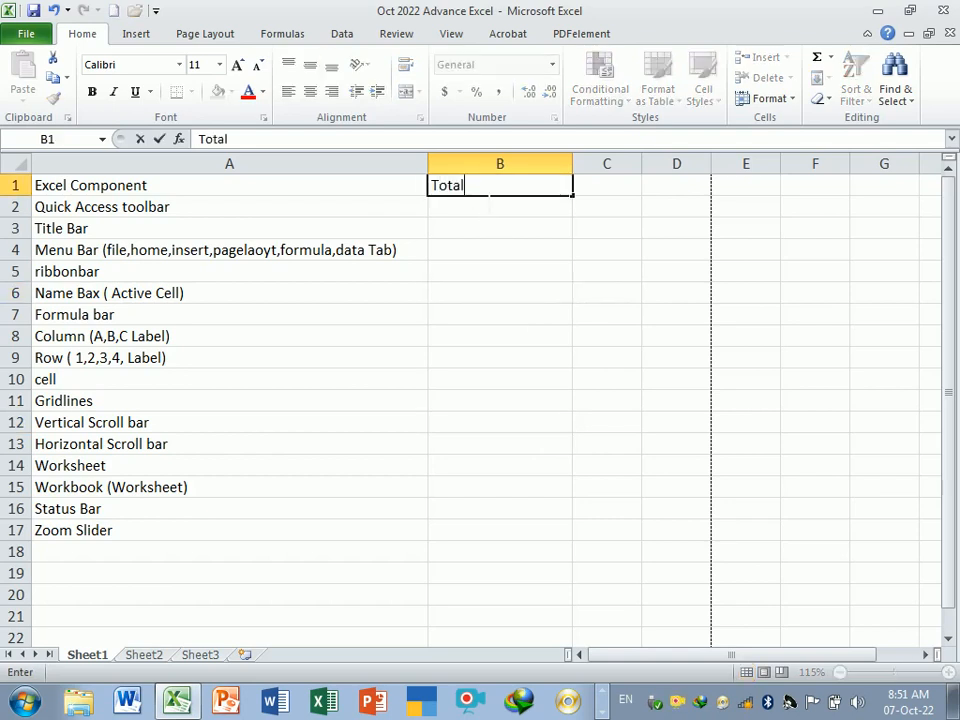
text( Column)
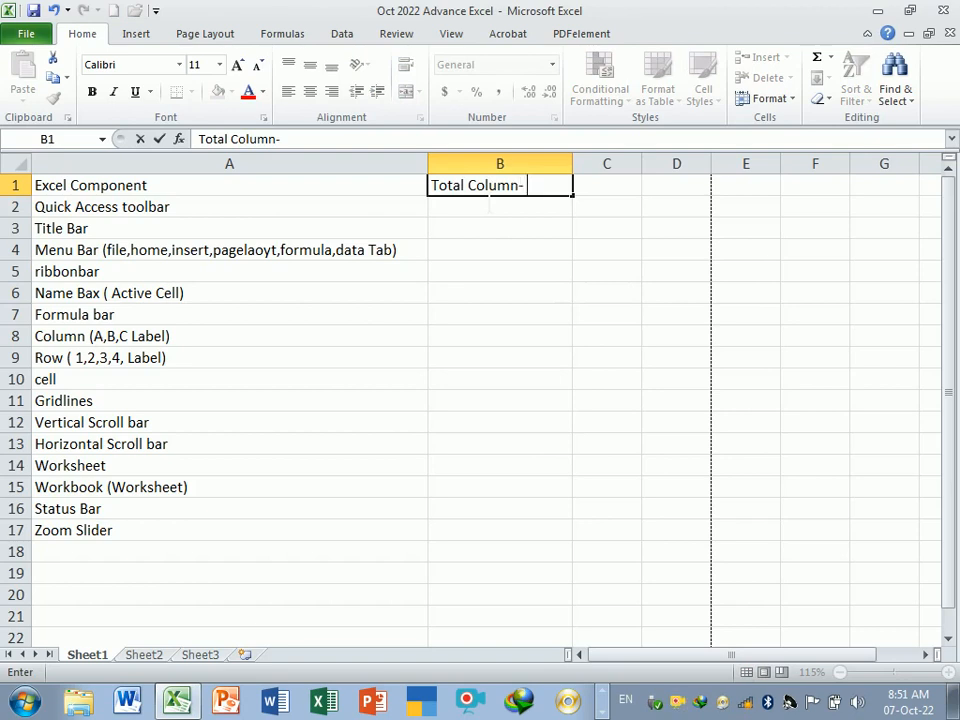
text(- 16384)
key(Return)
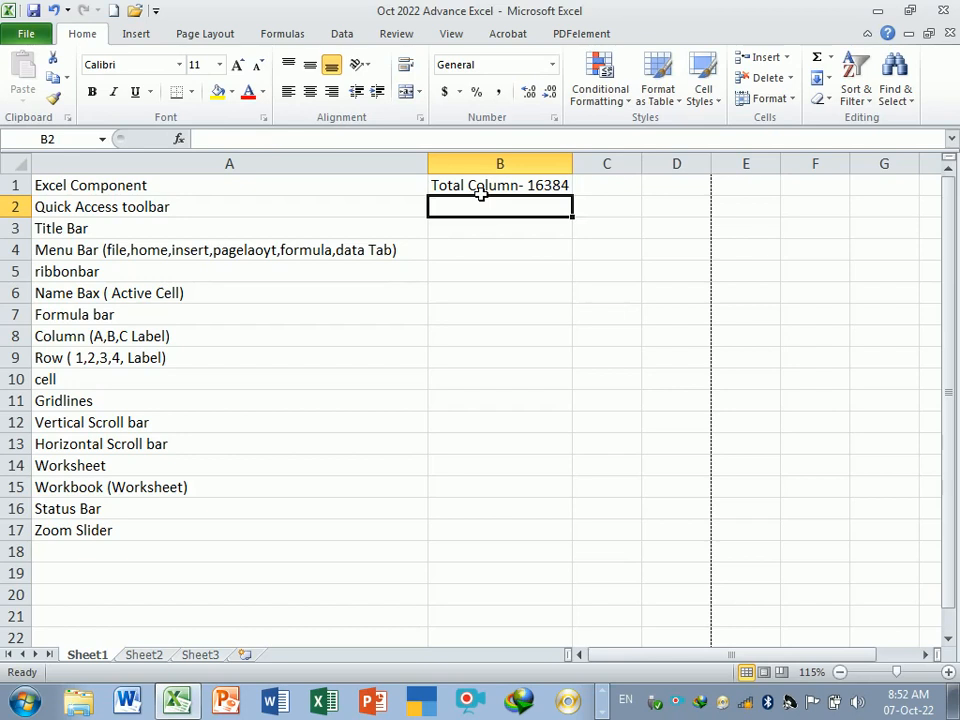
- Enter Total Row - 1048576 in cell B2
text(Total Row)
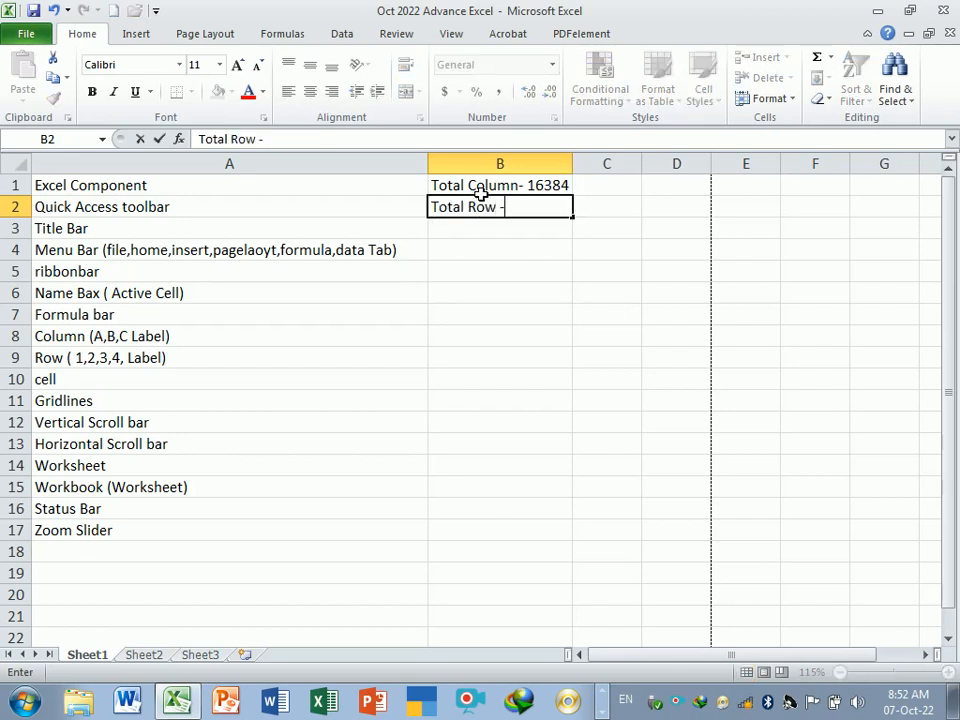
text( - 10485)
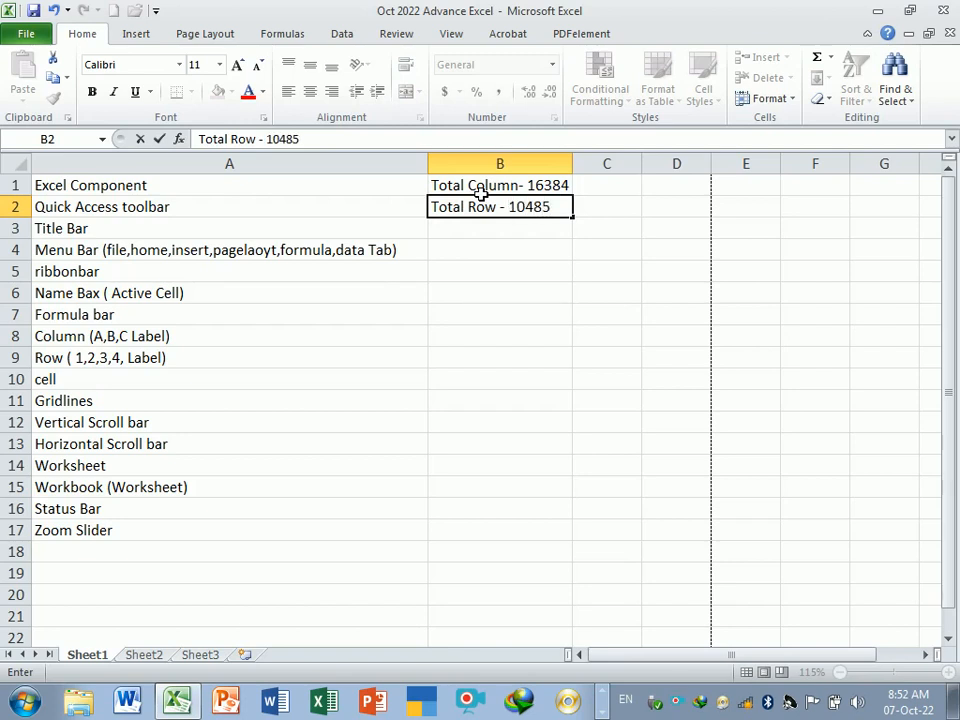
text(6)
key(BackSpace)
text(76)
key(Return)
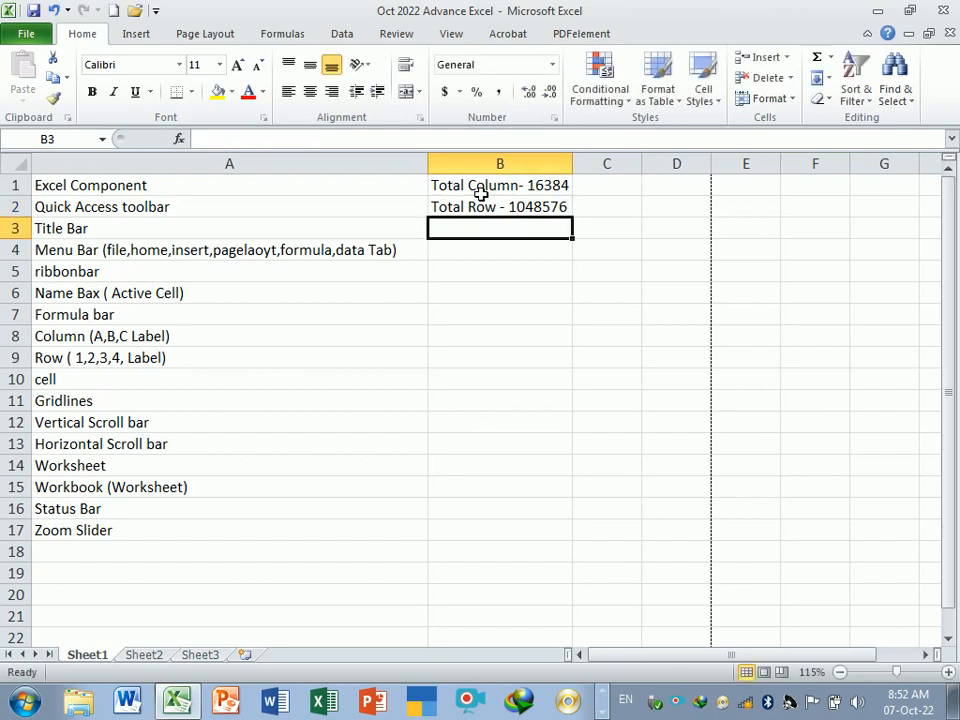
text(Cell -)
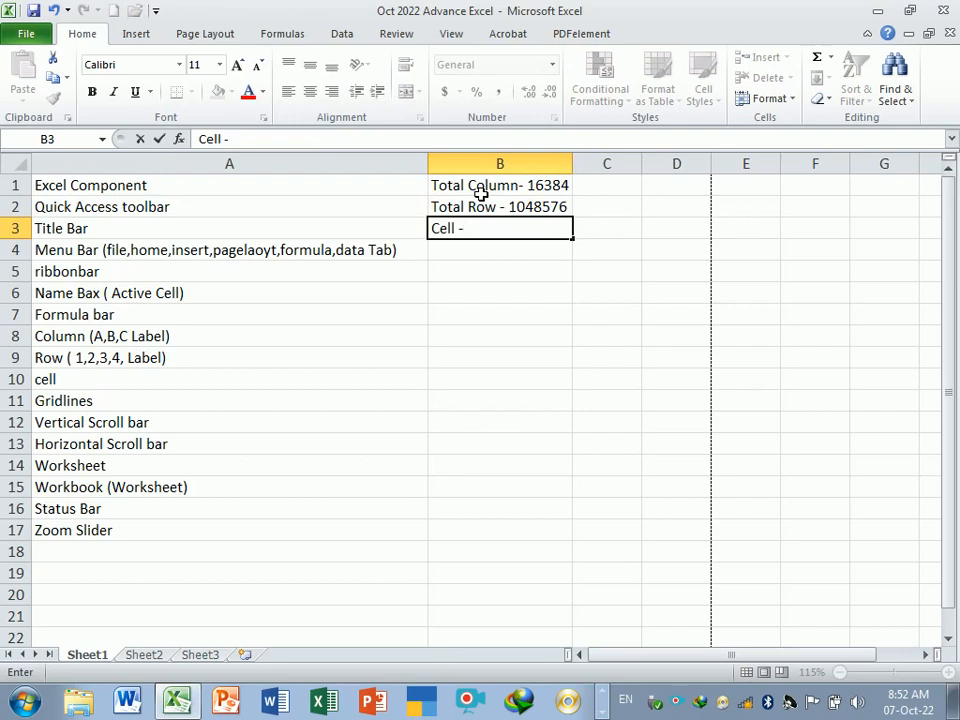
text( 17179865184)
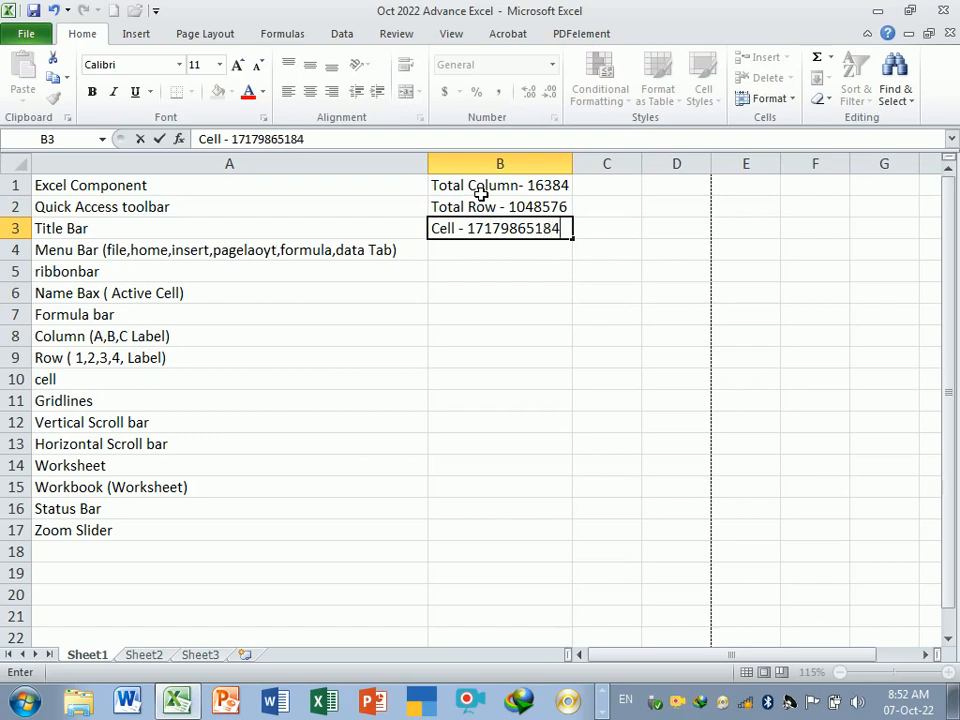
key(Return)
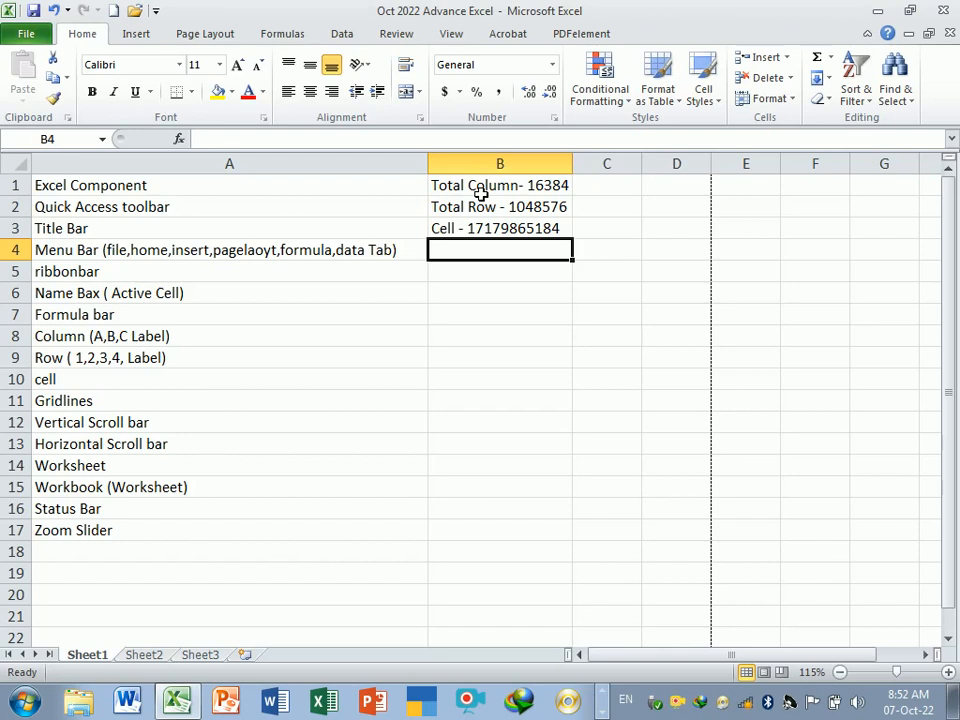
- Enter Ctrl+Right Arrow Key in cell B4
click(499, 282)
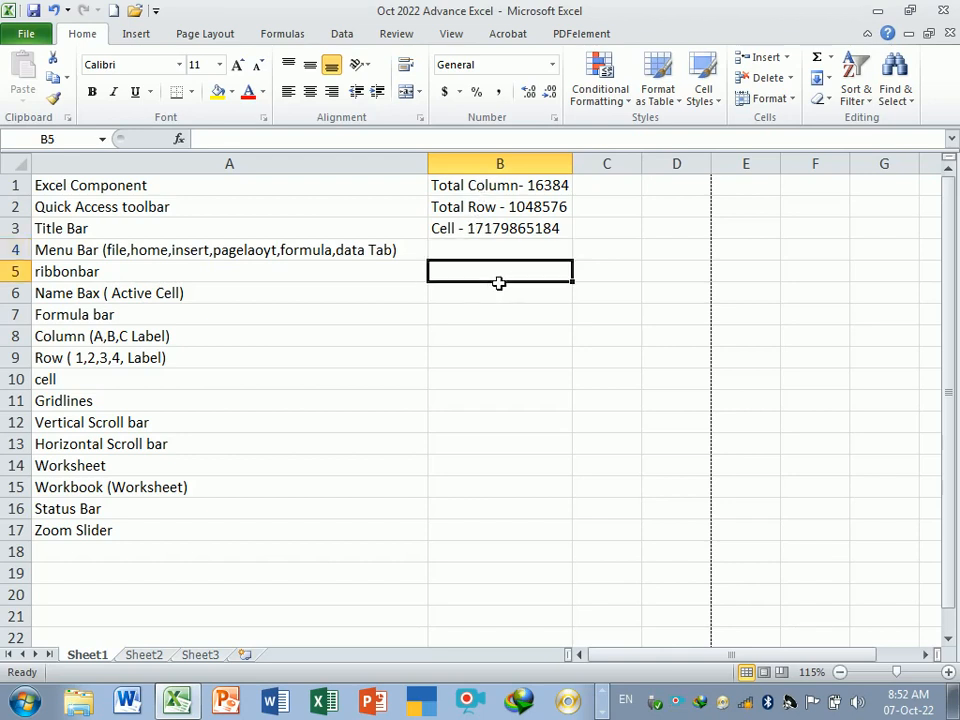
click(489, 256)
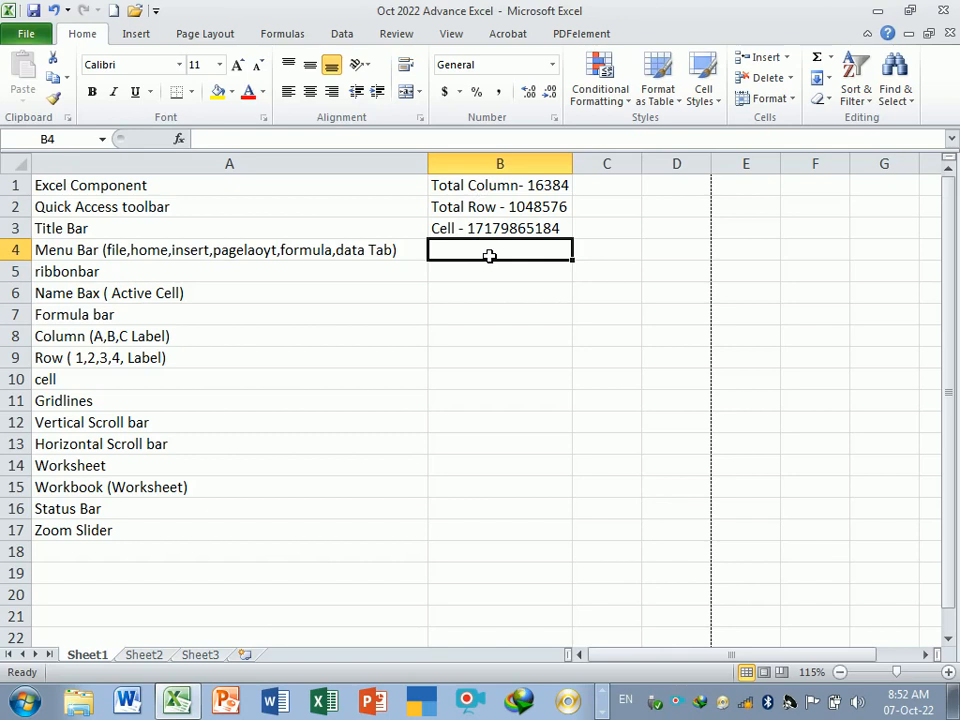
text(C)
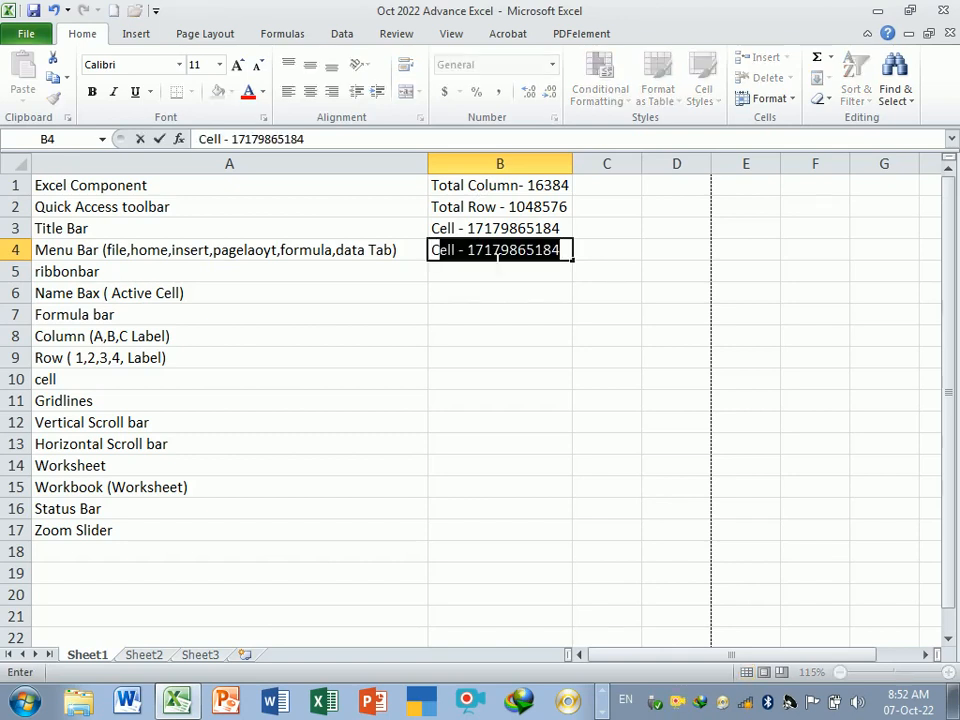
text(trl)
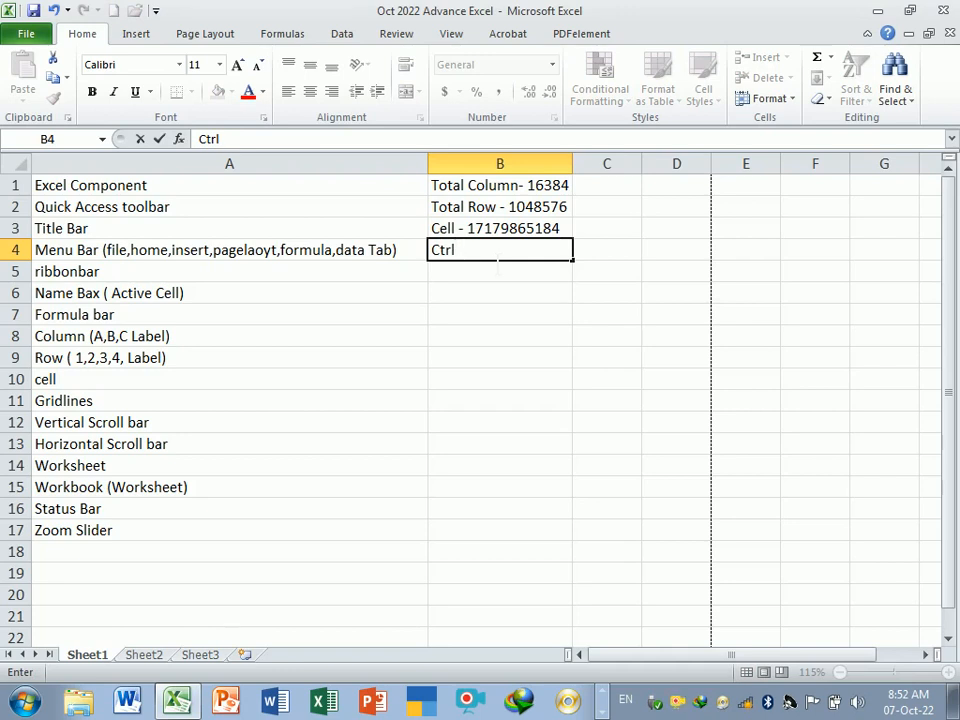
text(+Riw)
key(BackSpace)
text(ght Arrow)
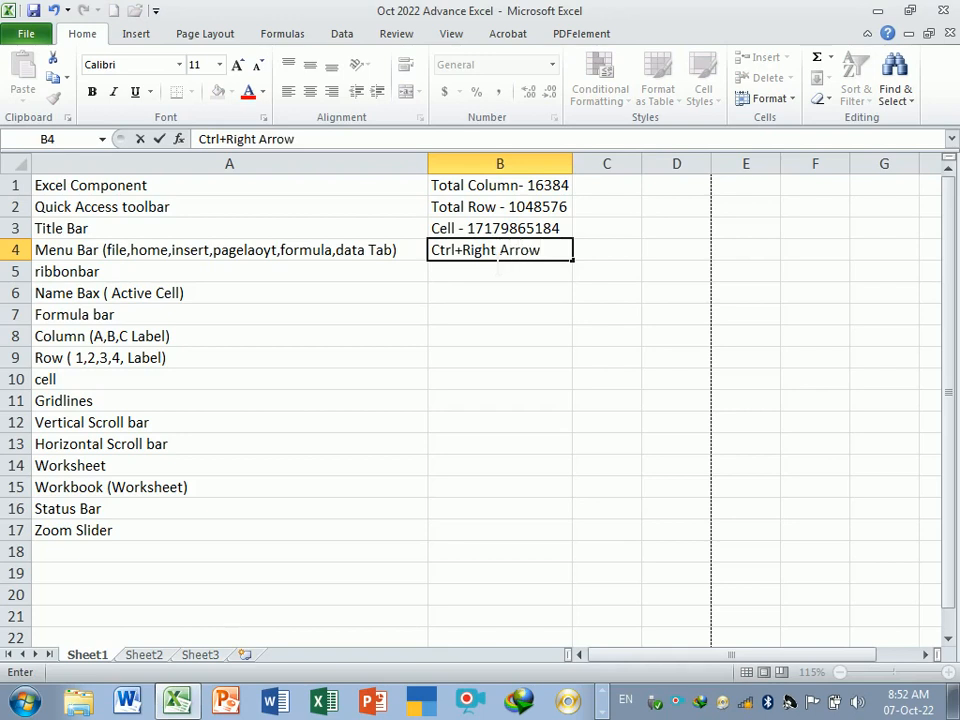
text( Key)
key(Tab)
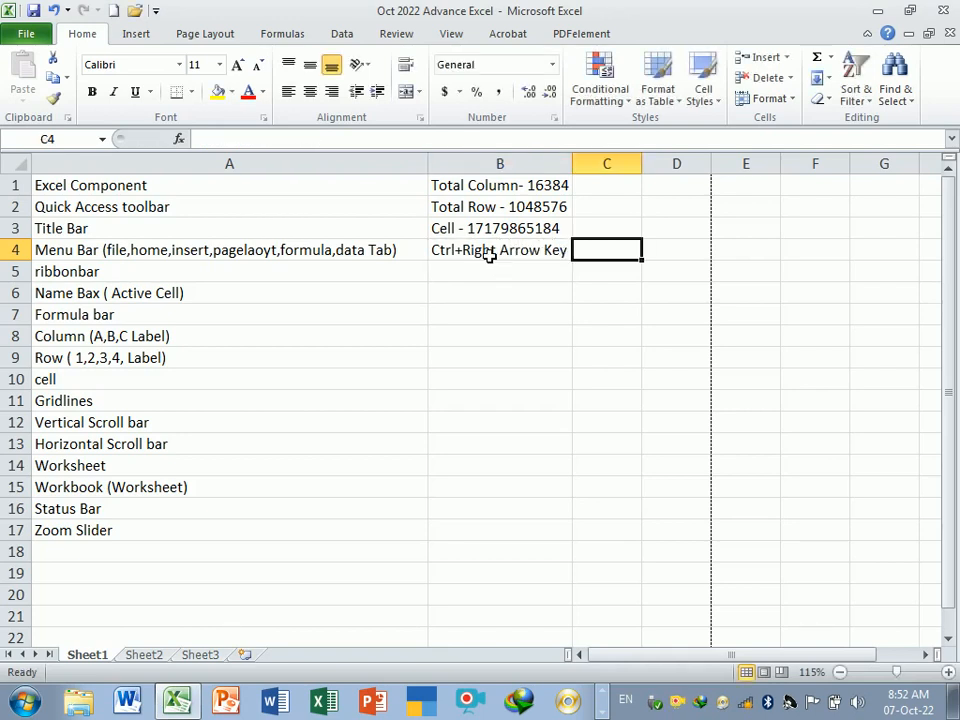
- Jump to the sheet's last column and turn on R1C1 reference style in Excel Options
key(ctrl+Right)
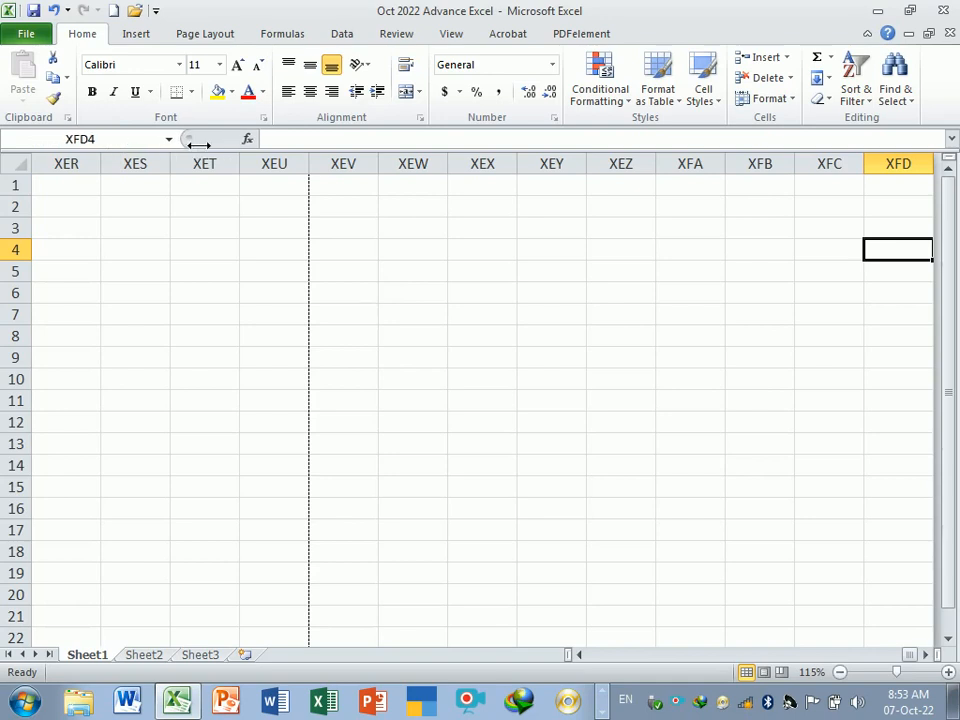
click(27, 36)
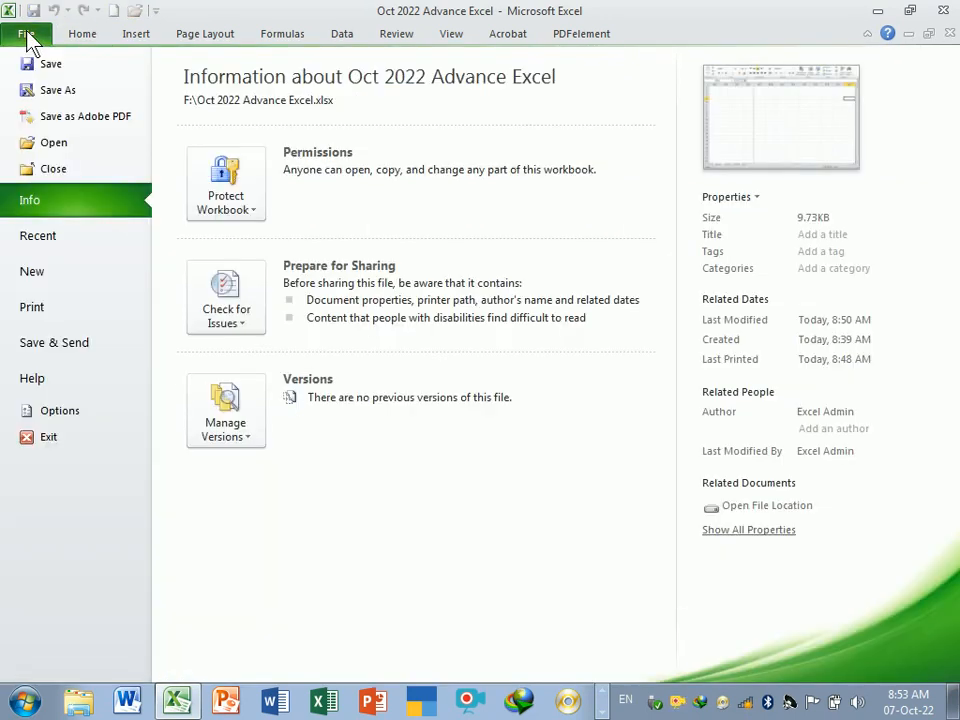
click(62, 413)
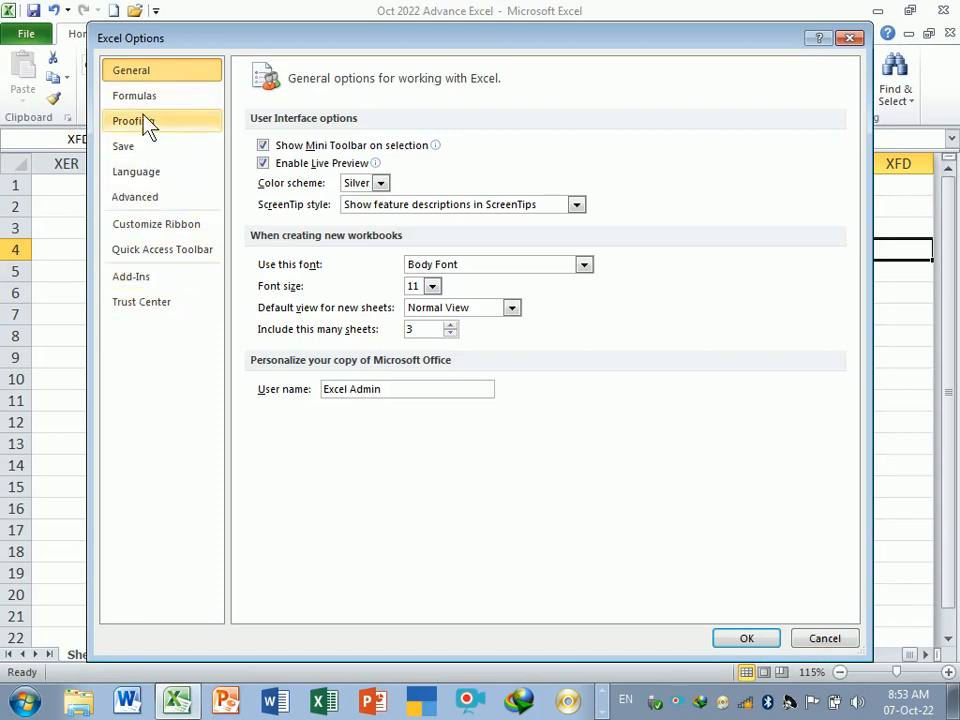
click(148, 133)
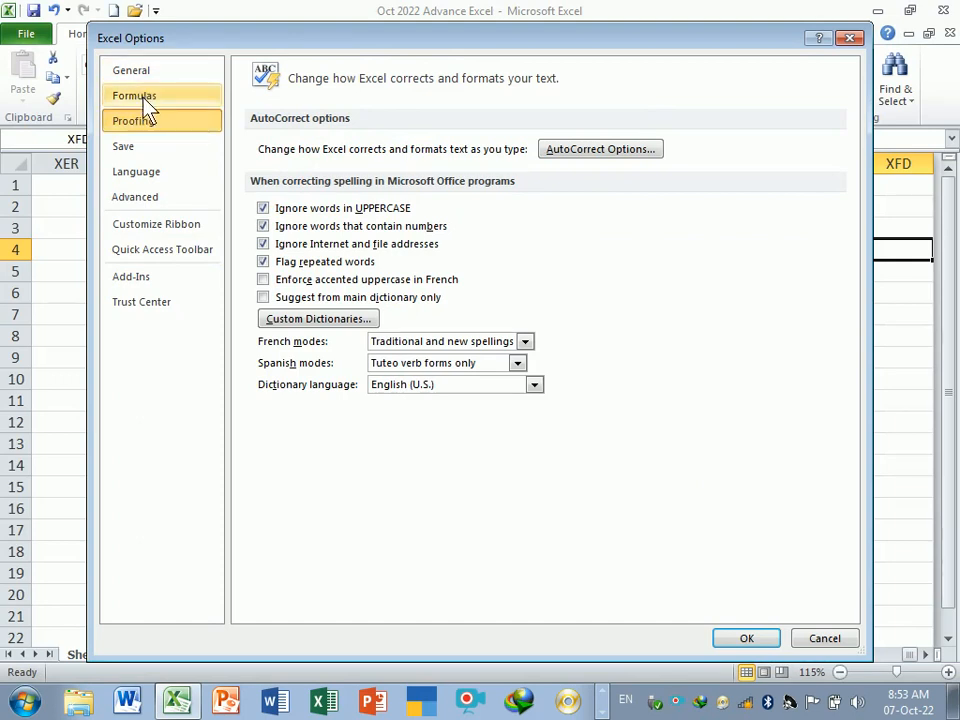
click(140, 97)
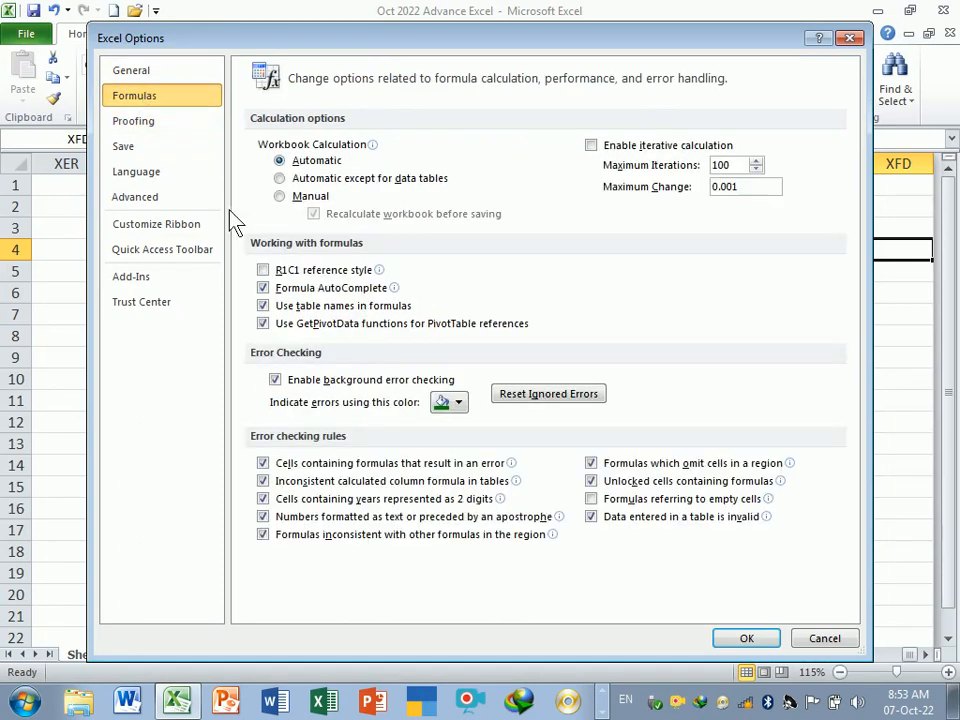
click(263, 270)
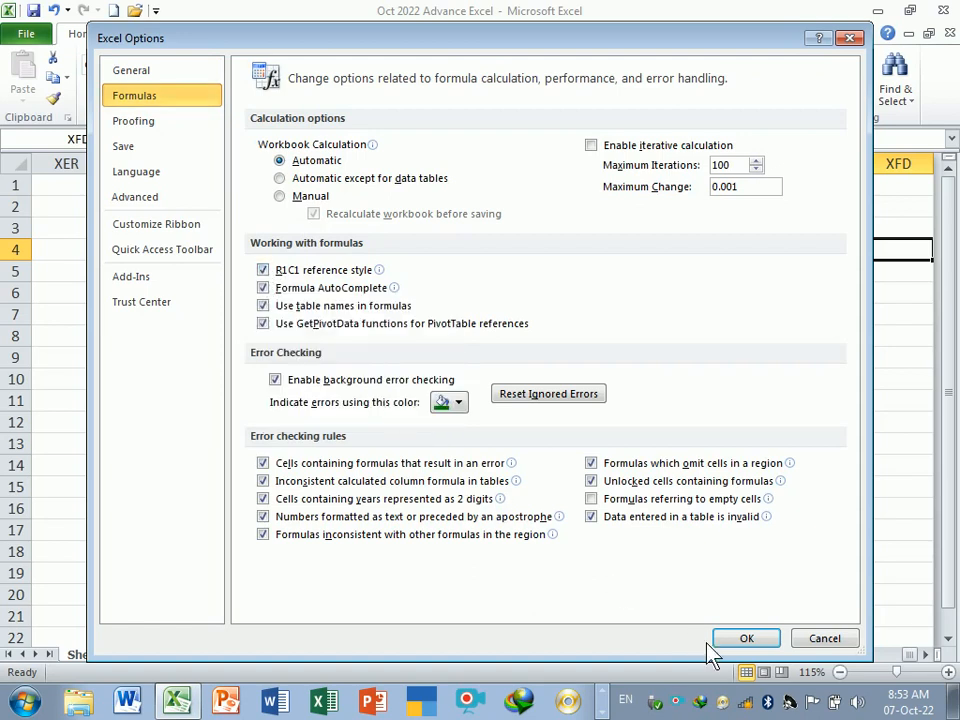
click(742, 638)
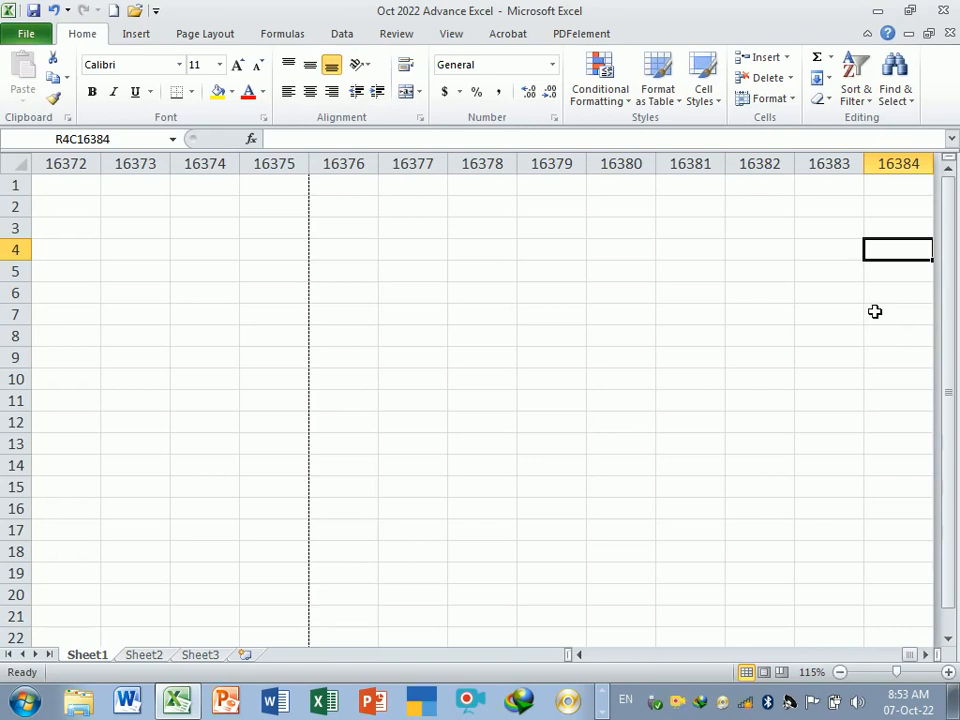
- Jump from the last column back to the notes in column 2
click(910, 187)
click(902, 238)
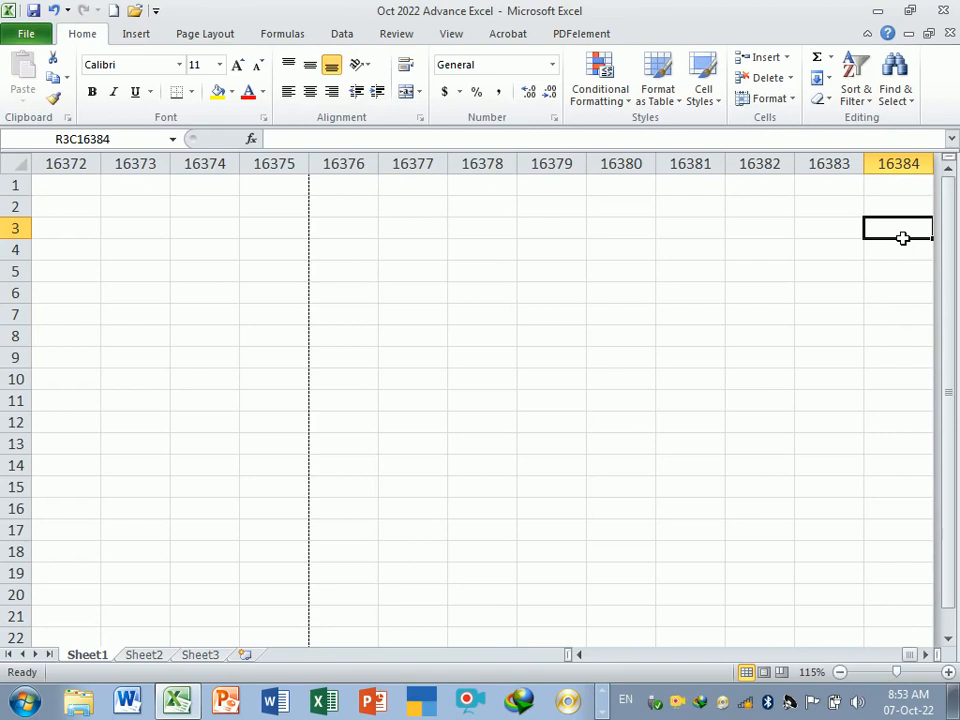
key(ctrl+Left)
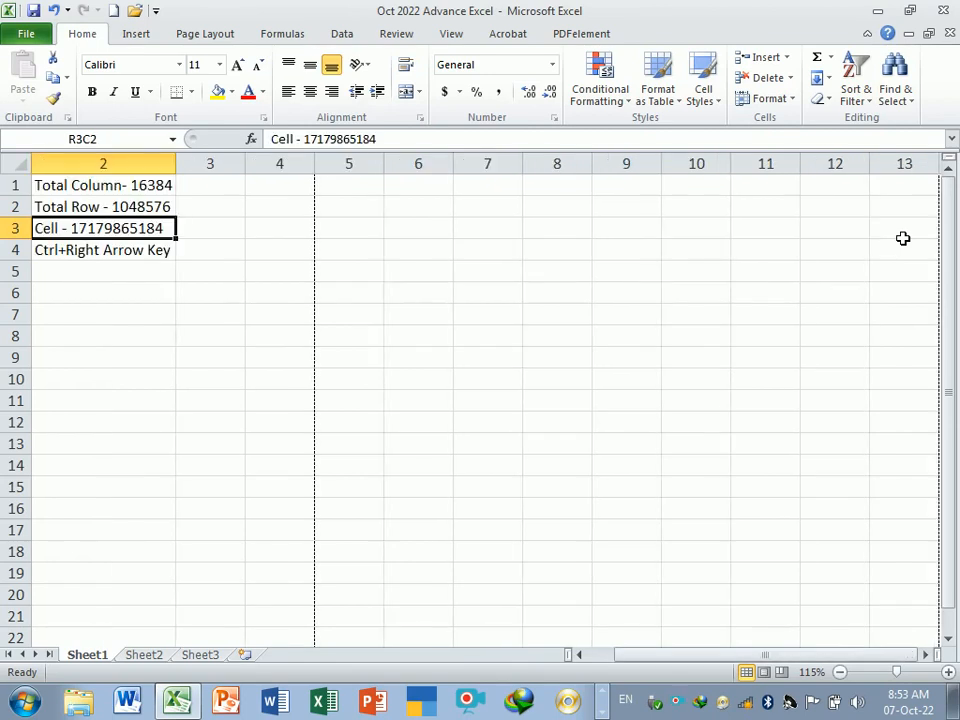
- Turn off R1C1 reference style in Excel Options to restore letter column headings
click(132, 276)
drag(688, 663, 671, 666)
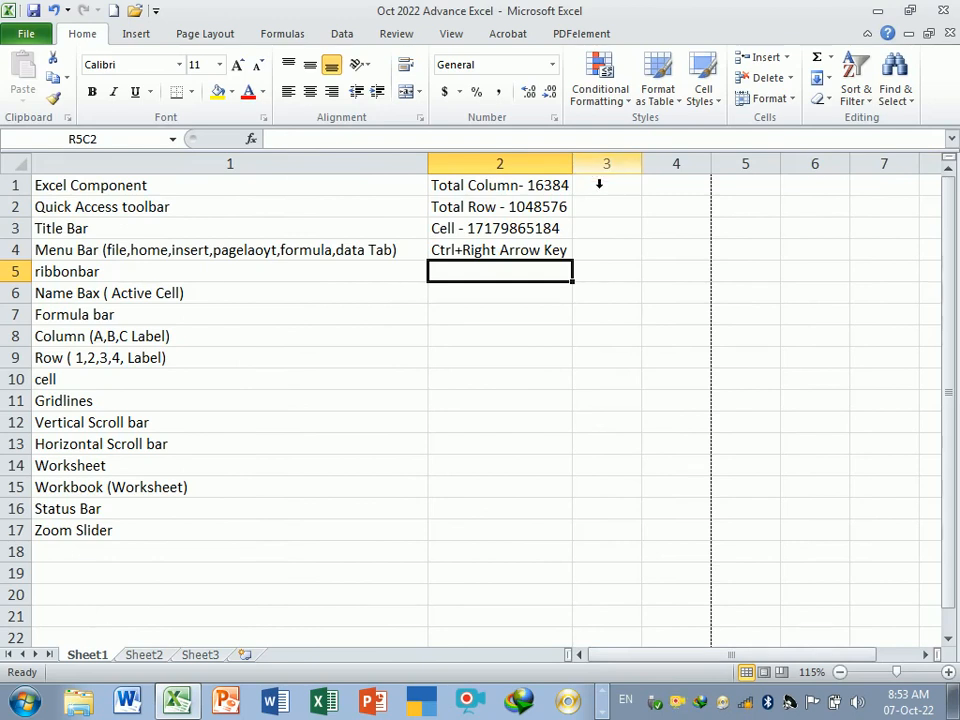
click(26, 33)
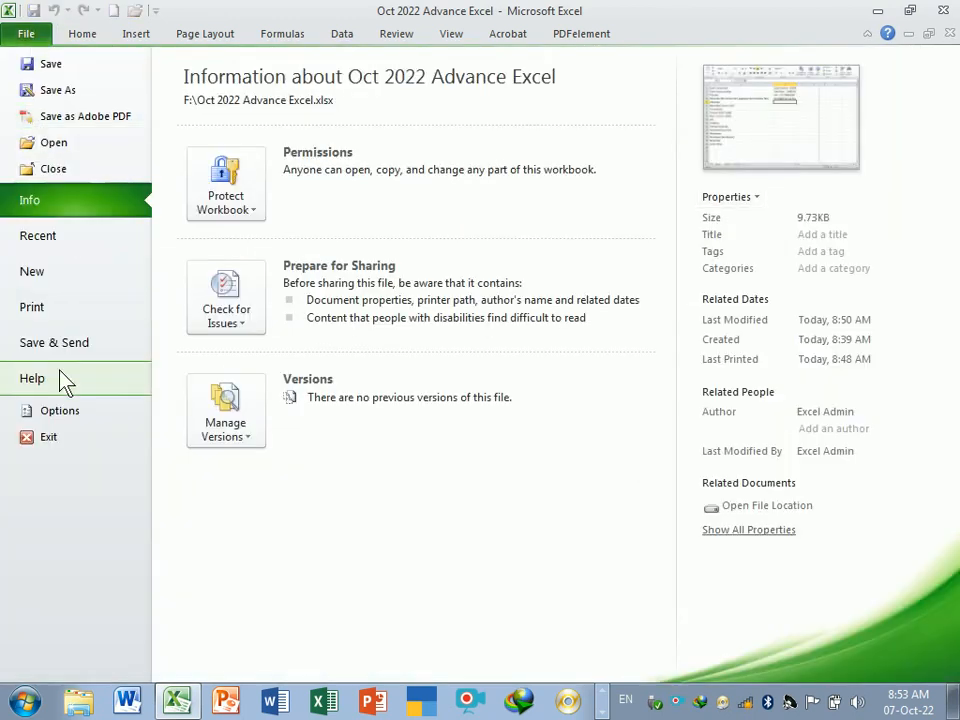
click(46, 414)
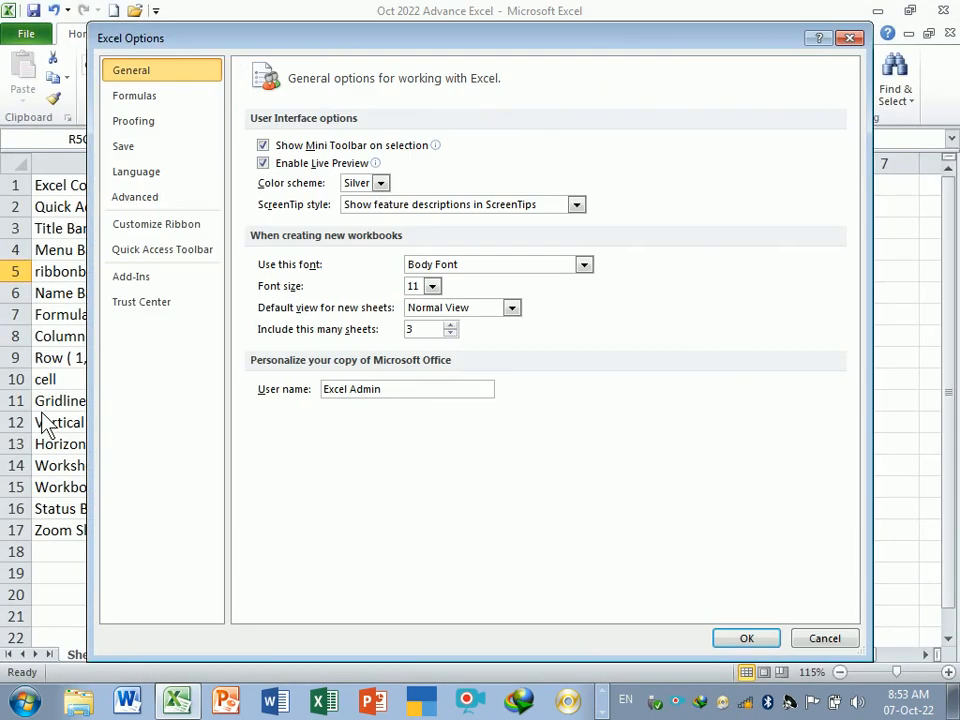
click(146, 199)
click(152, 97)
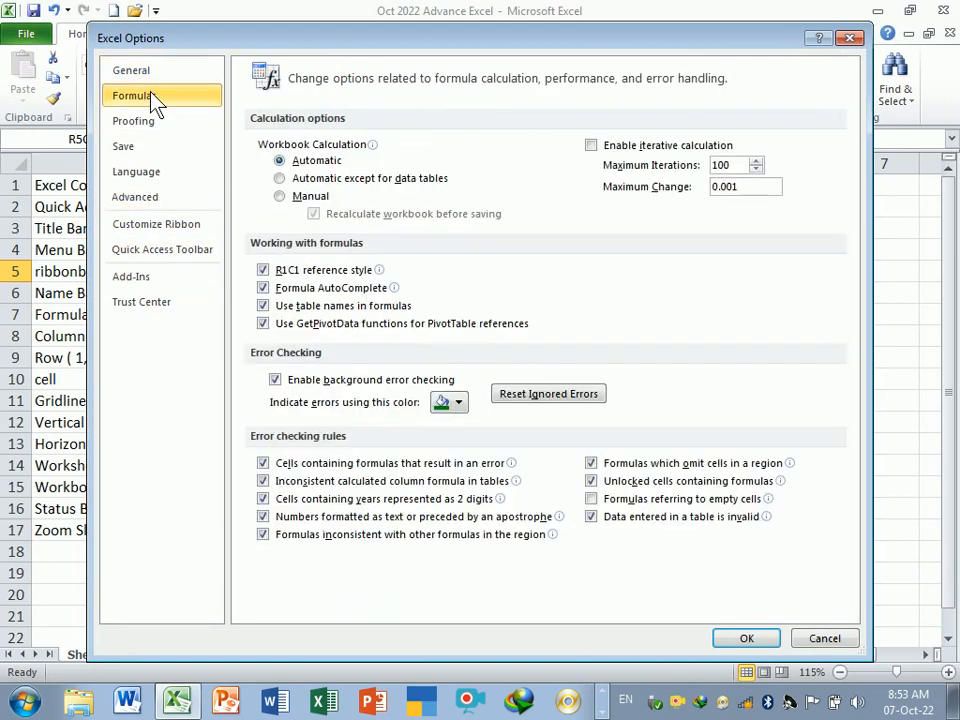
click(263, 270)
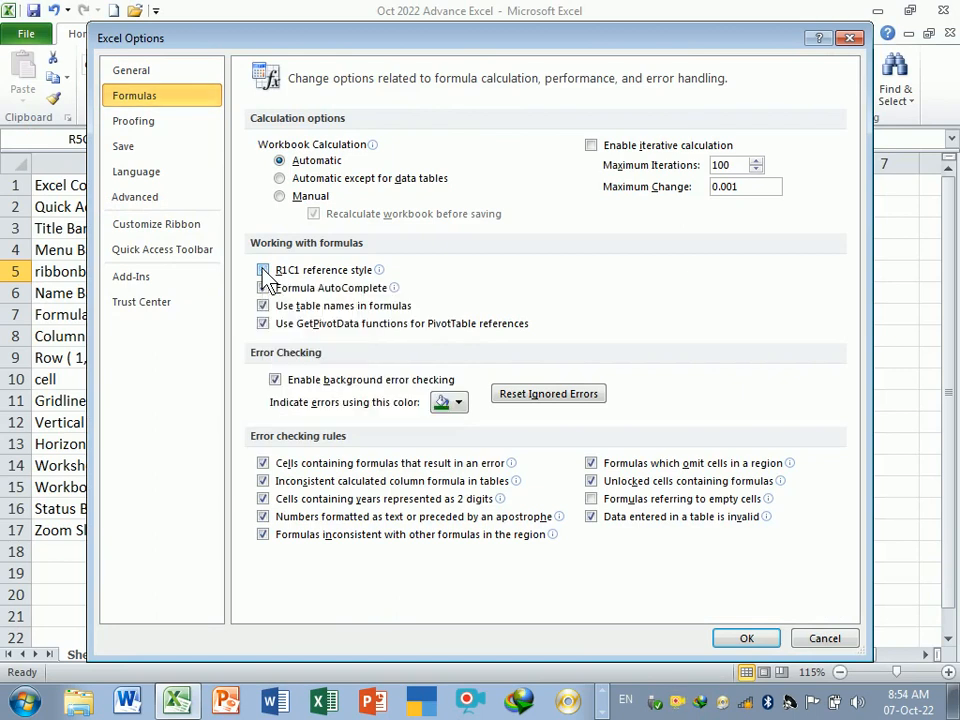
click(746, 638)
- Widen column B slightly and select cell B5
click(556, 340)
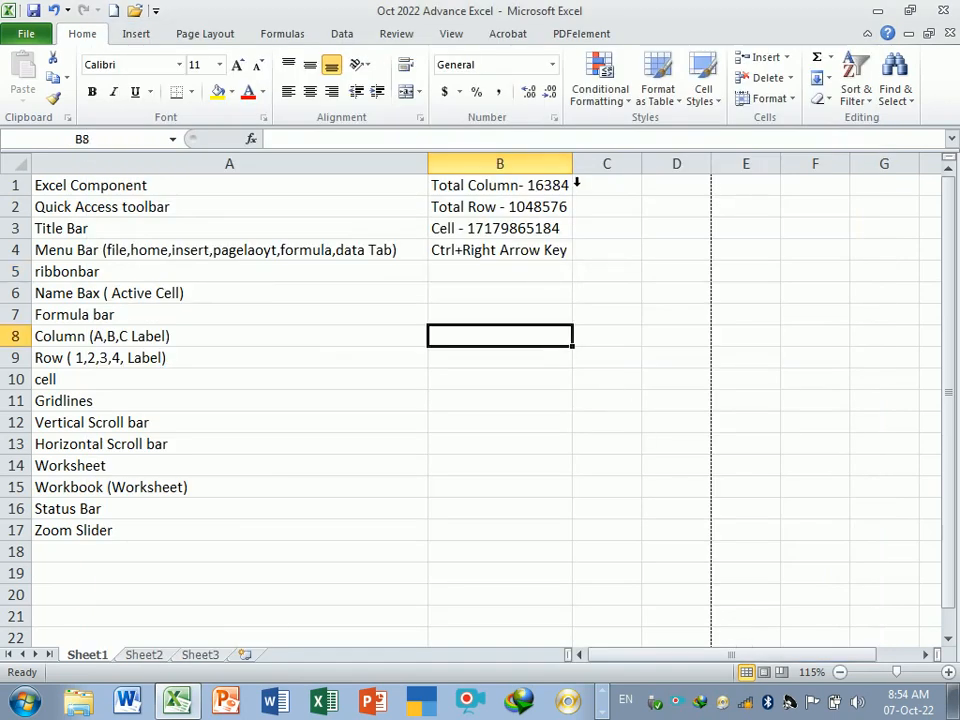
drag(574, 164, 591, 164)
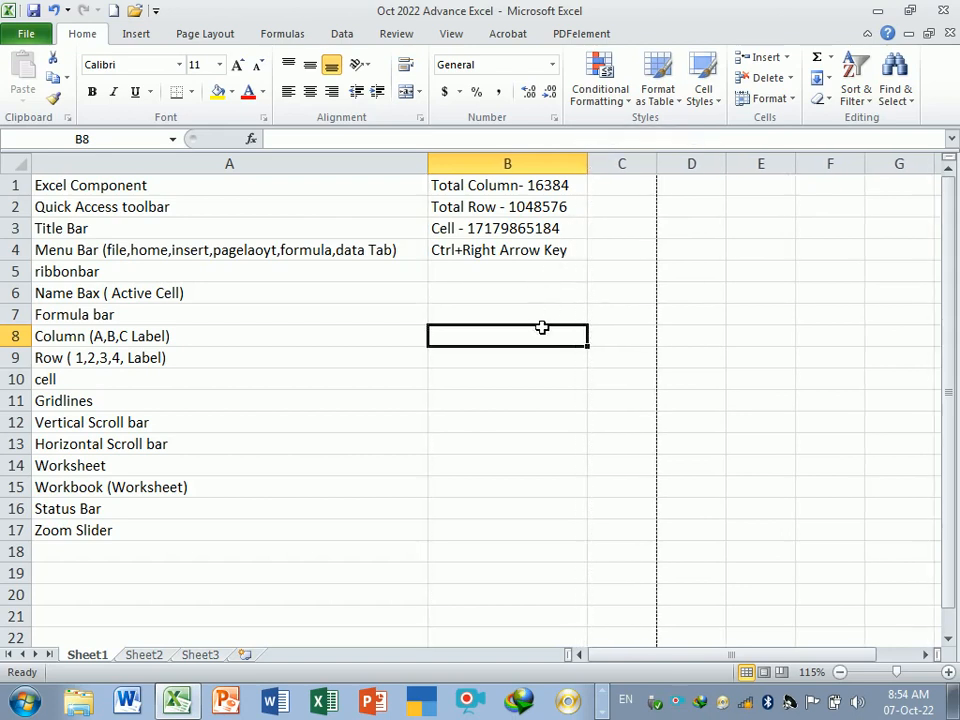
click(530, 293)
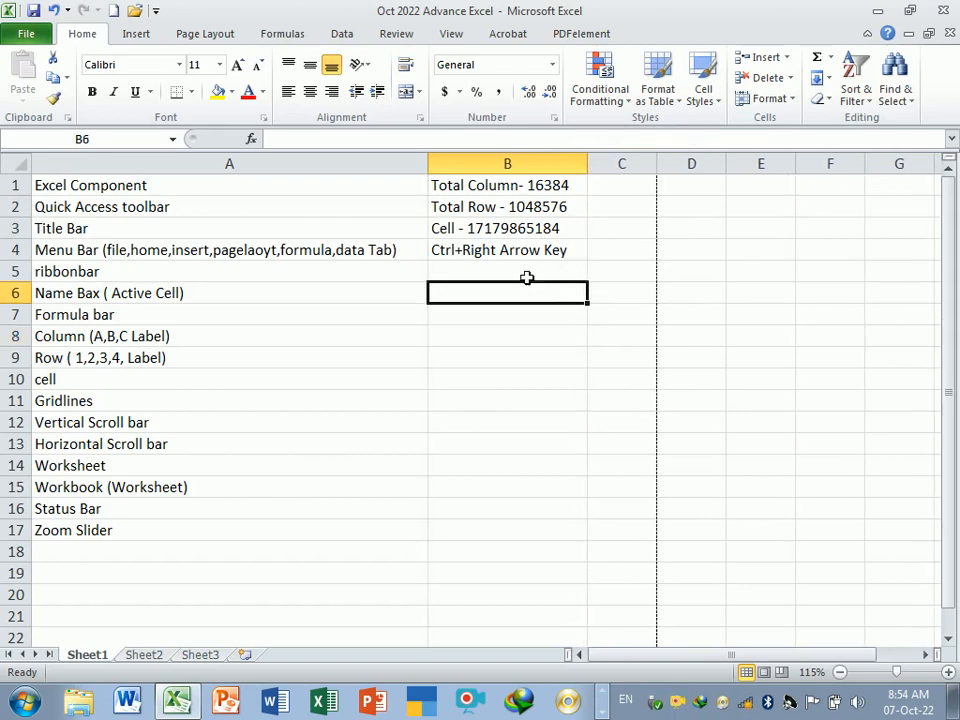
click(526, 274)
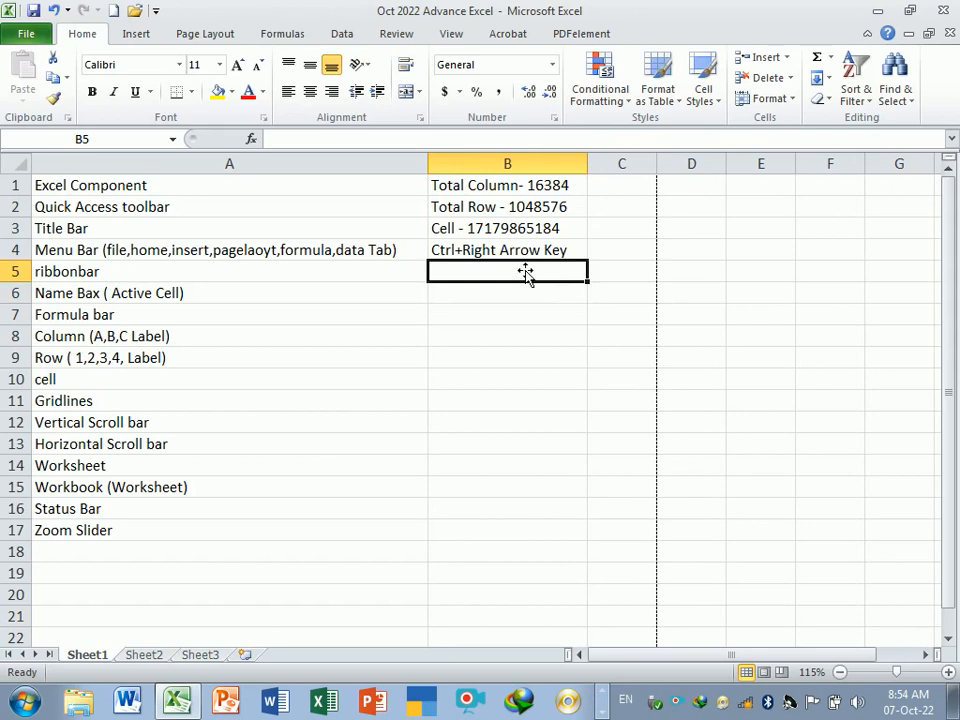
text(last Row)
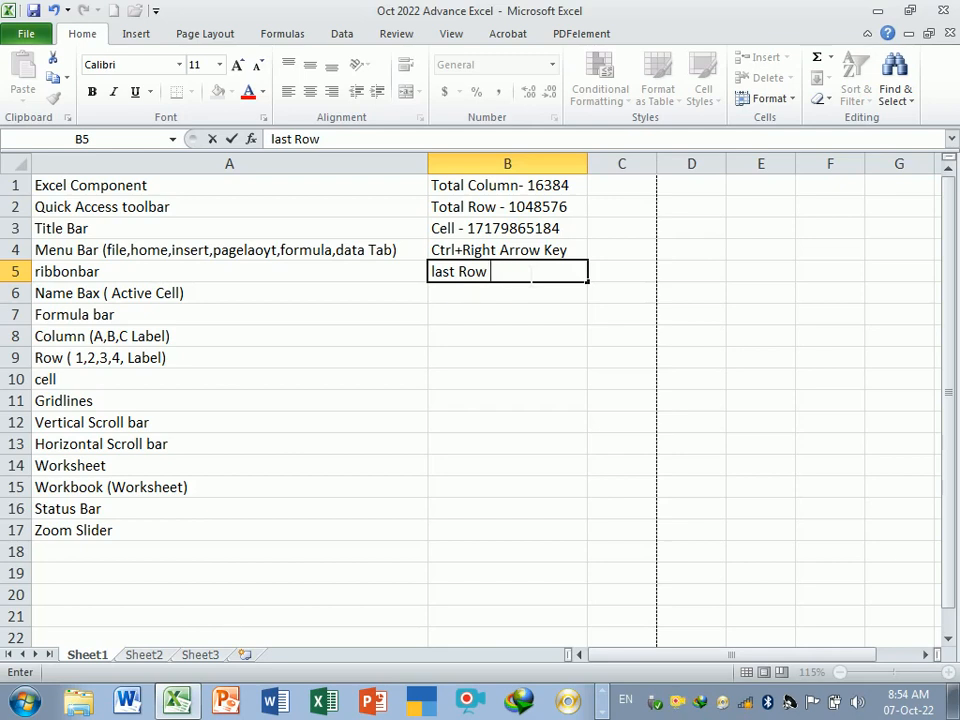
key(BackSpace)
key(BackSpace)
key(BackSpace)
key(BackSpace)
key(BackSpace)
key(BackSpace)
key(BackSpace)
key(BackSpace)
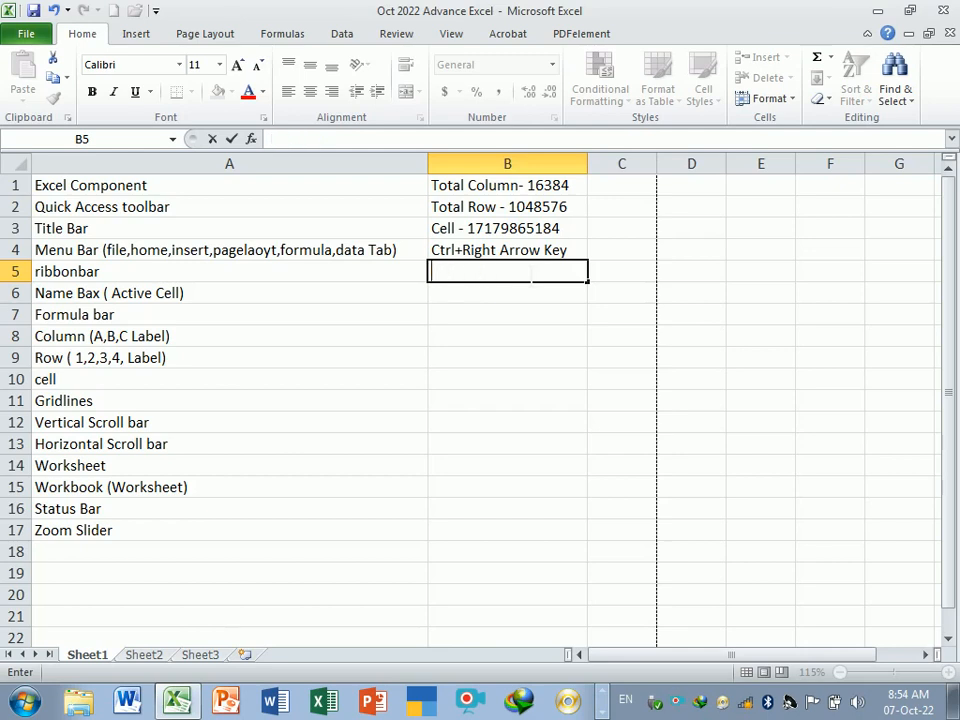
- Enter Ctrl+Down Arrow Arrow Key in cell B5
text(Ctrl+)
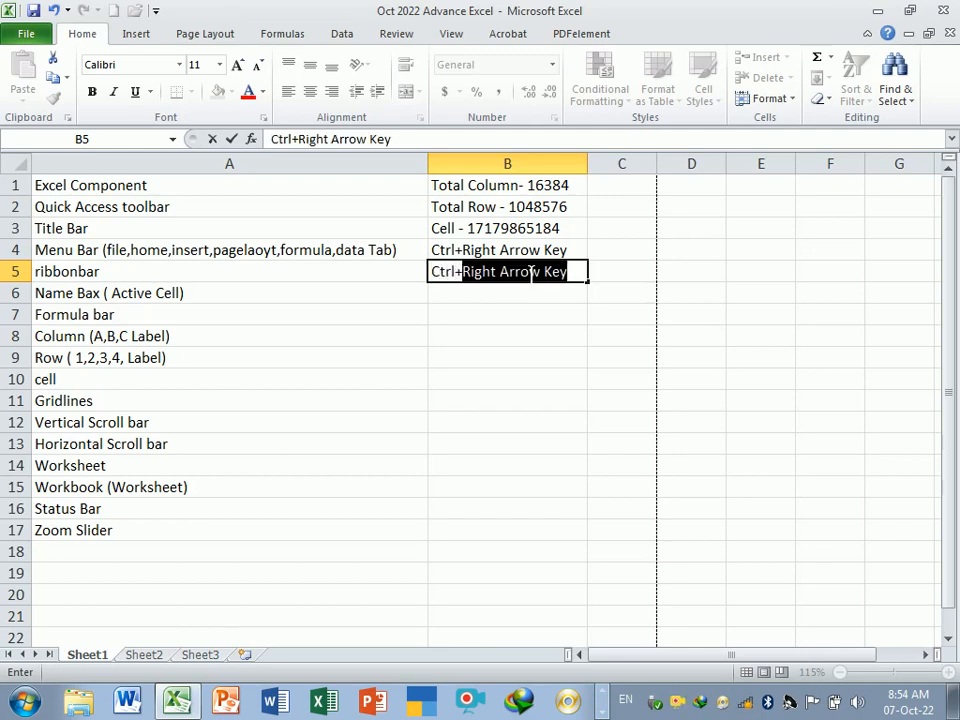
text(Down Ar)
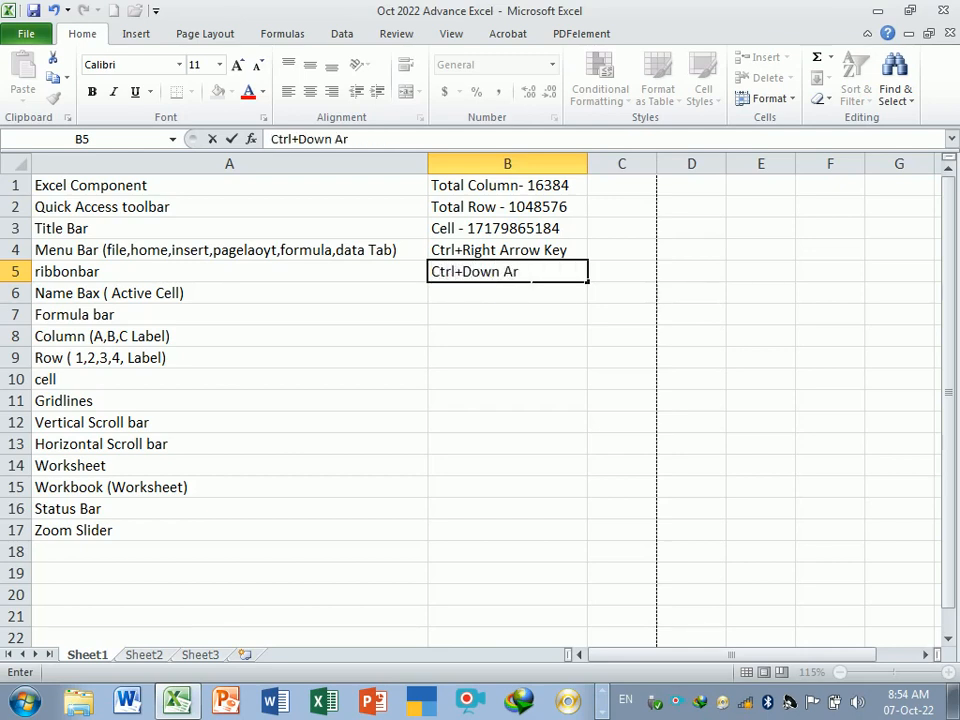
text(row A)
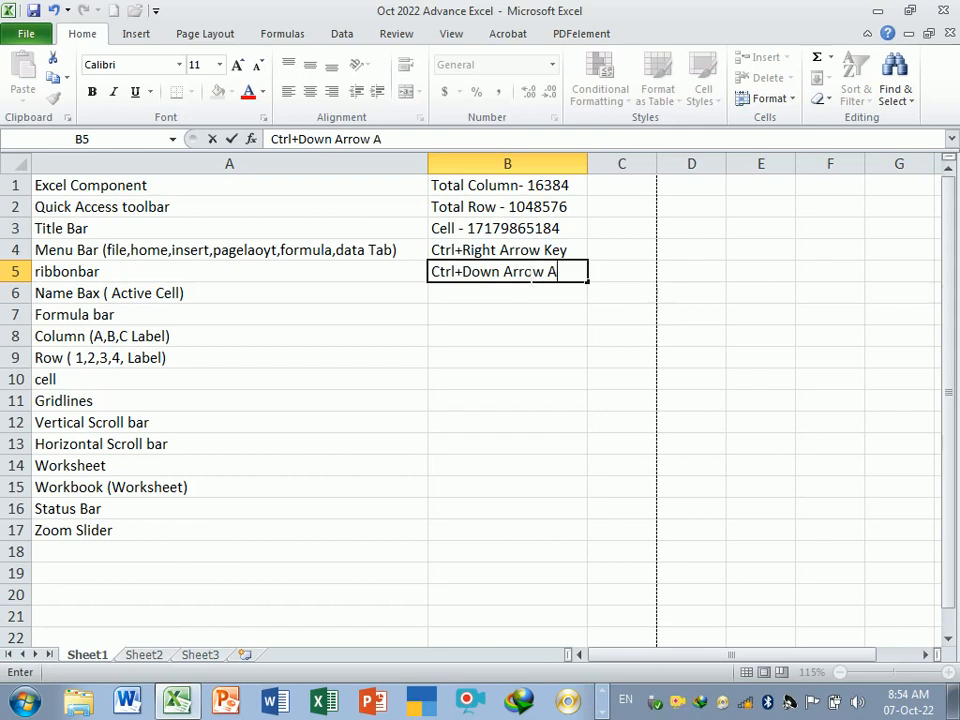
text(rrow Key)
key(Return)
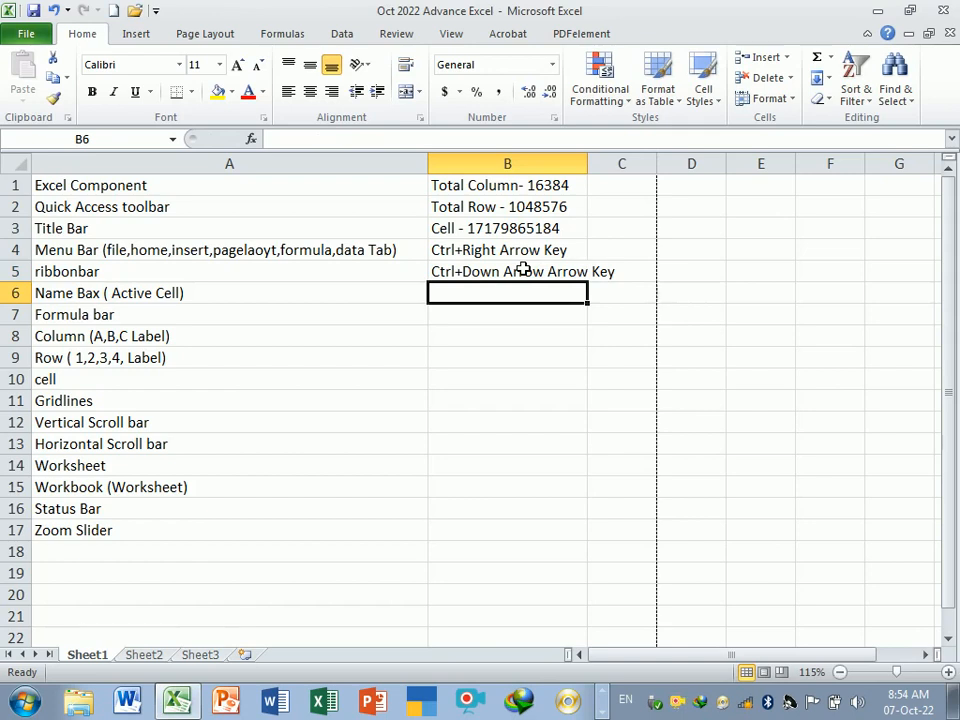
- Jump to the sheet's last row in column B and back up to the notes
key(ctrl+Down)
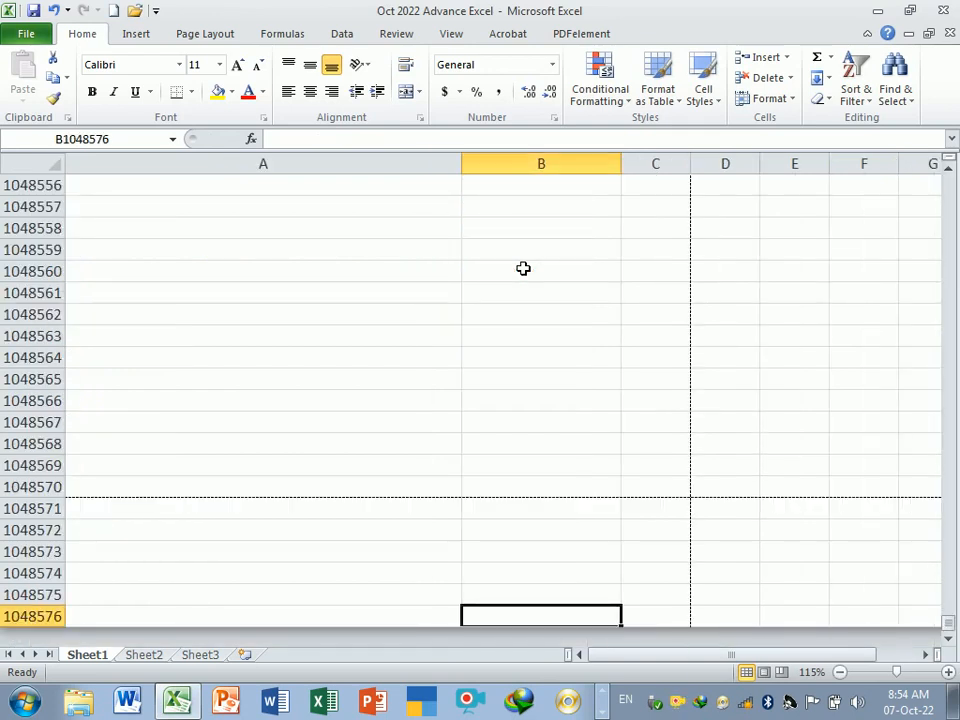
key(ctrl+Up)
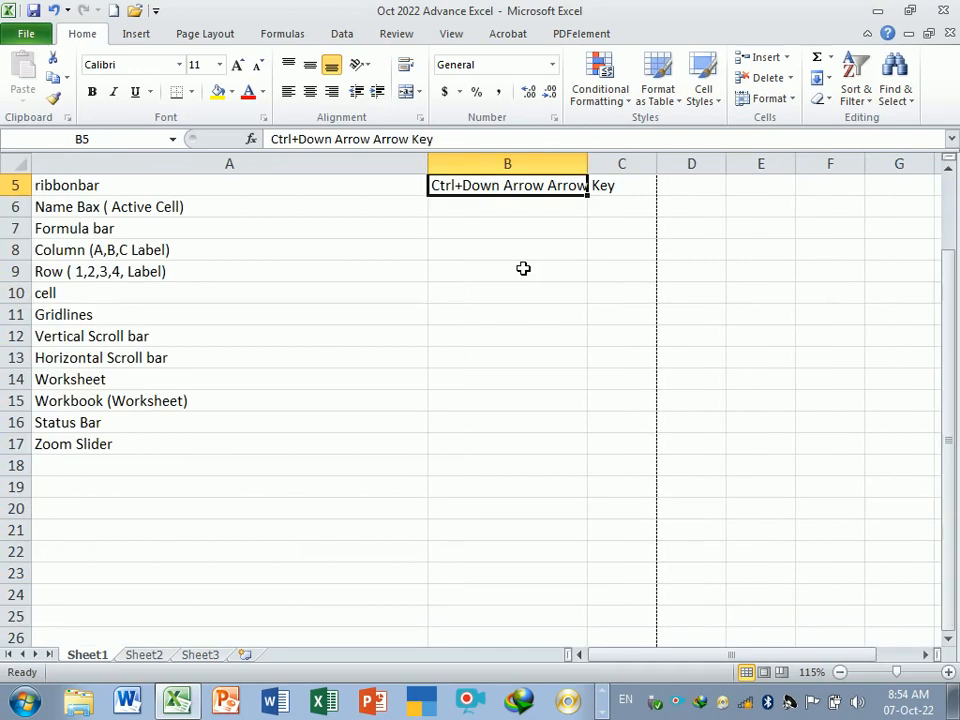
- Widen column B so the text in B5 fits
drag(949, 290, 949, 208)
click(497, 314)
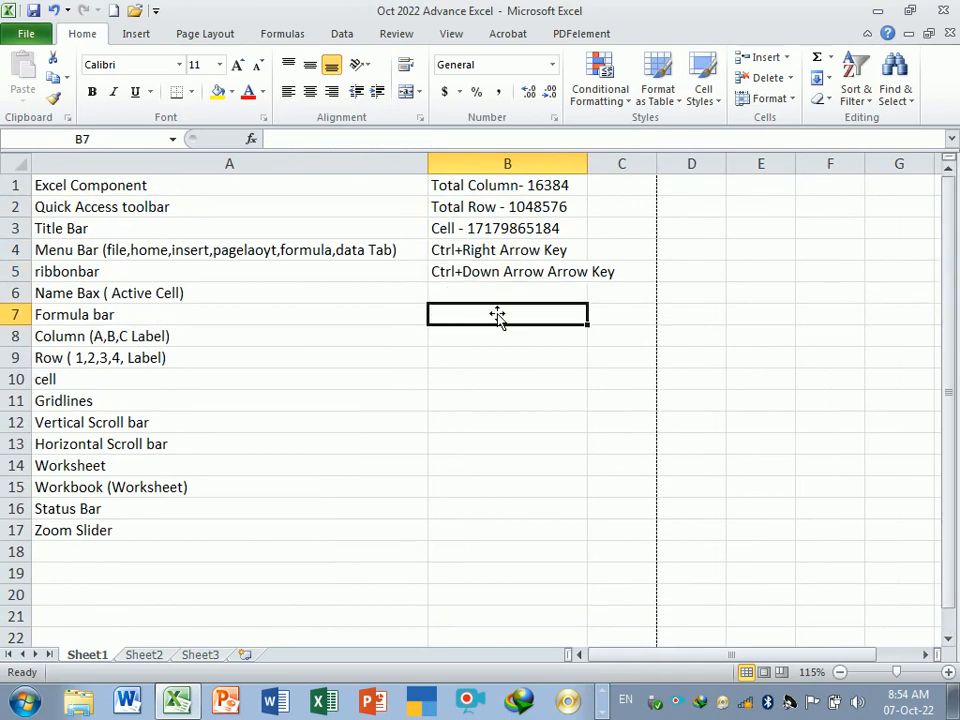
drag(594, 178, 630, 168)
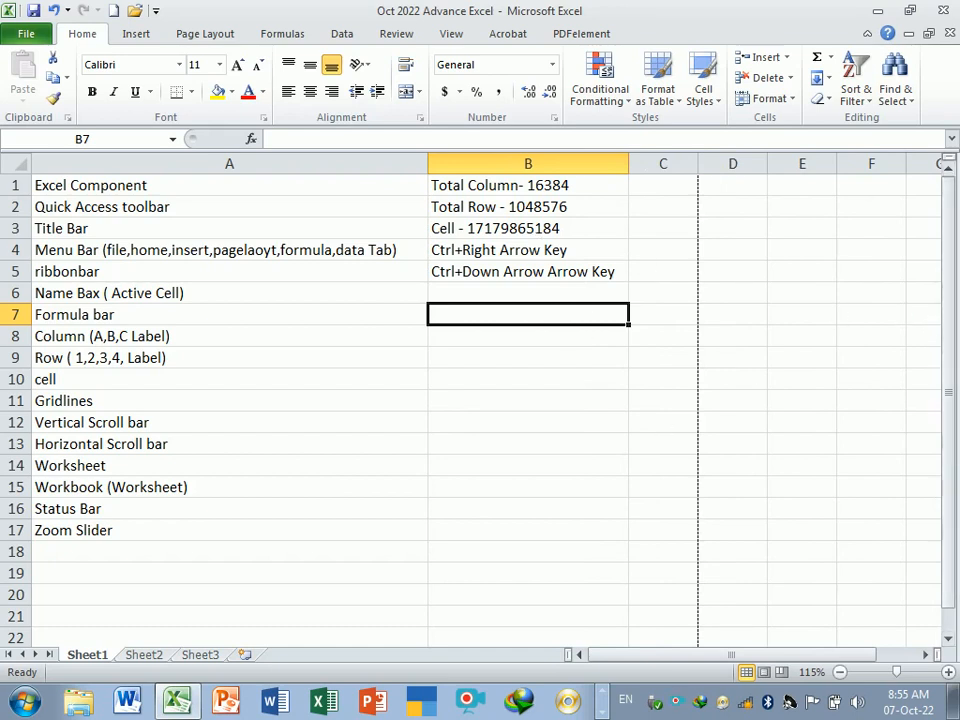
click(578, 300)
click(568, 318)
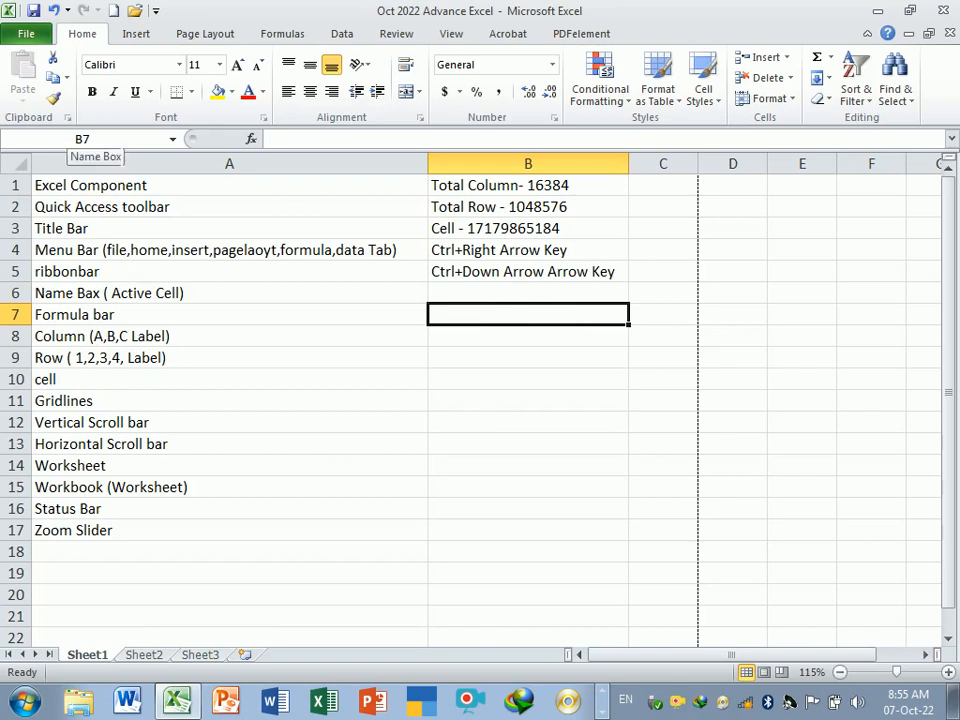
key(ctrl+Home)
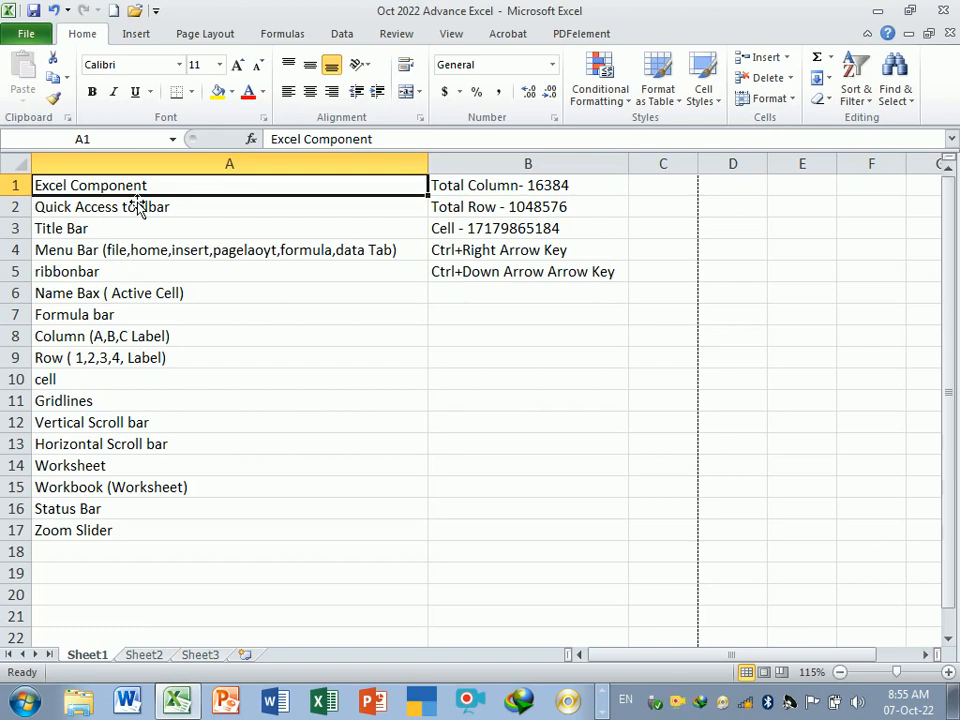
click(463, 334)
click(482, 300)
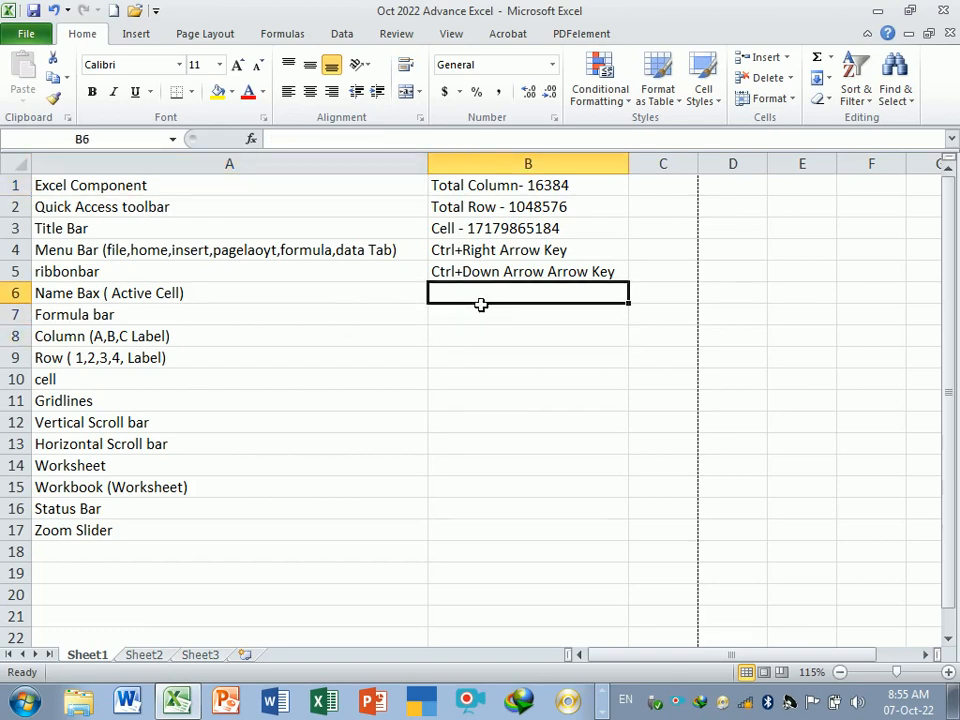
click(516, 401)
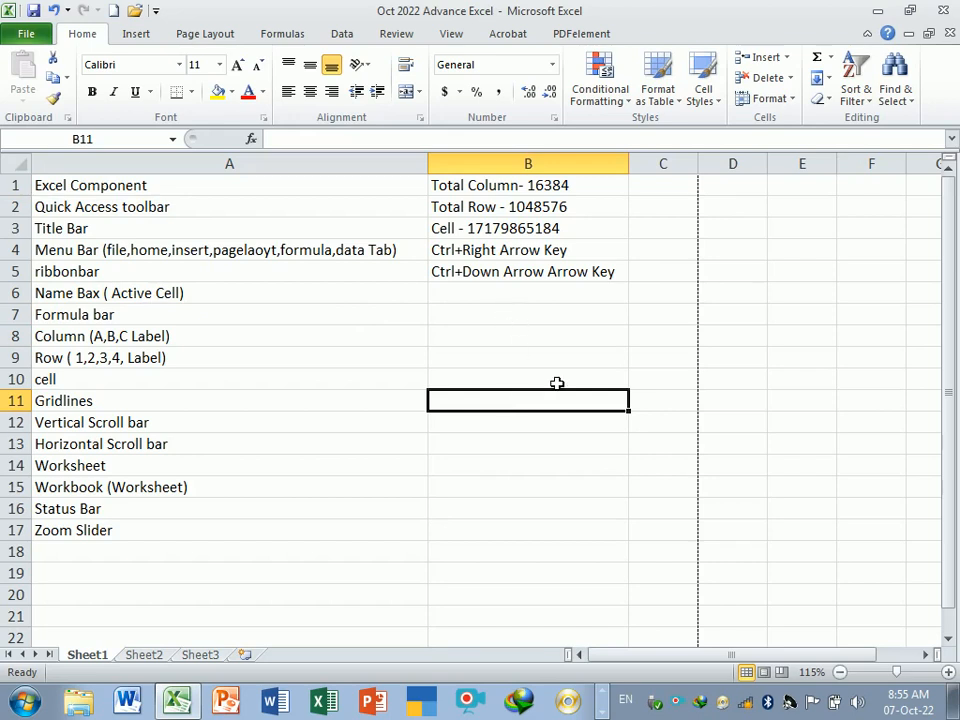
- Enter the labels Verison, Row and Column in cells D2 to D4
drag(660, 668, 716, 660)
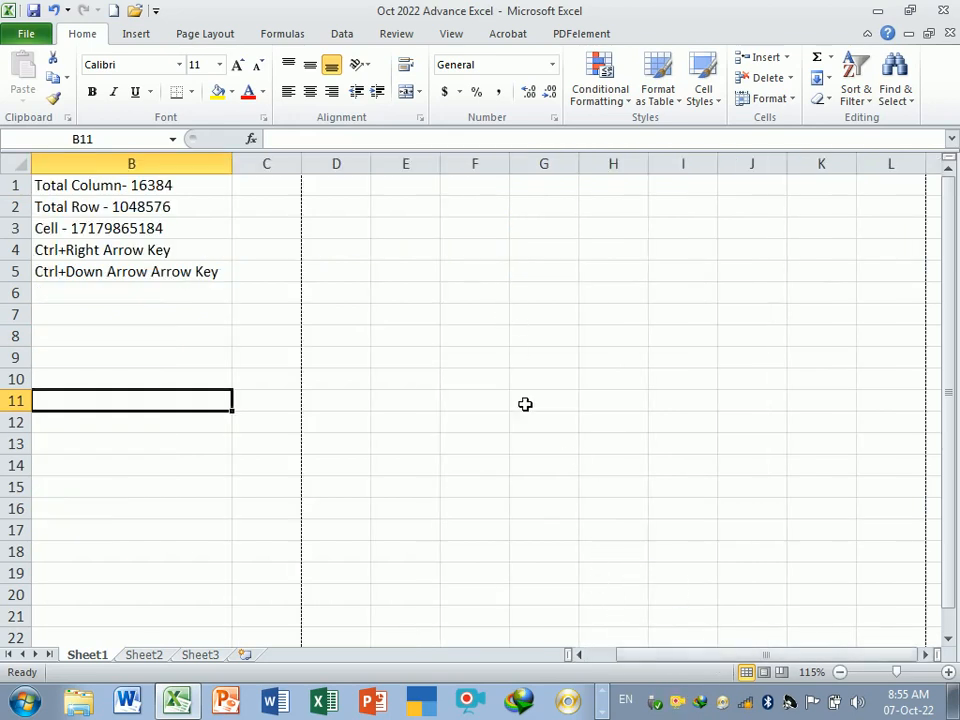
click(358, 212)
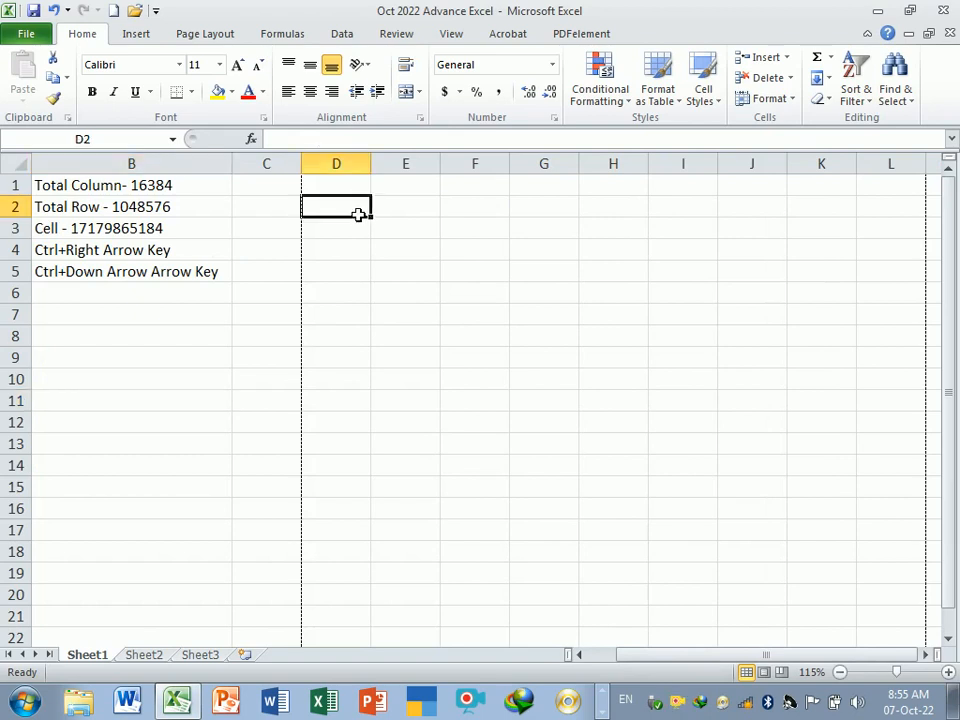
text(Verison)
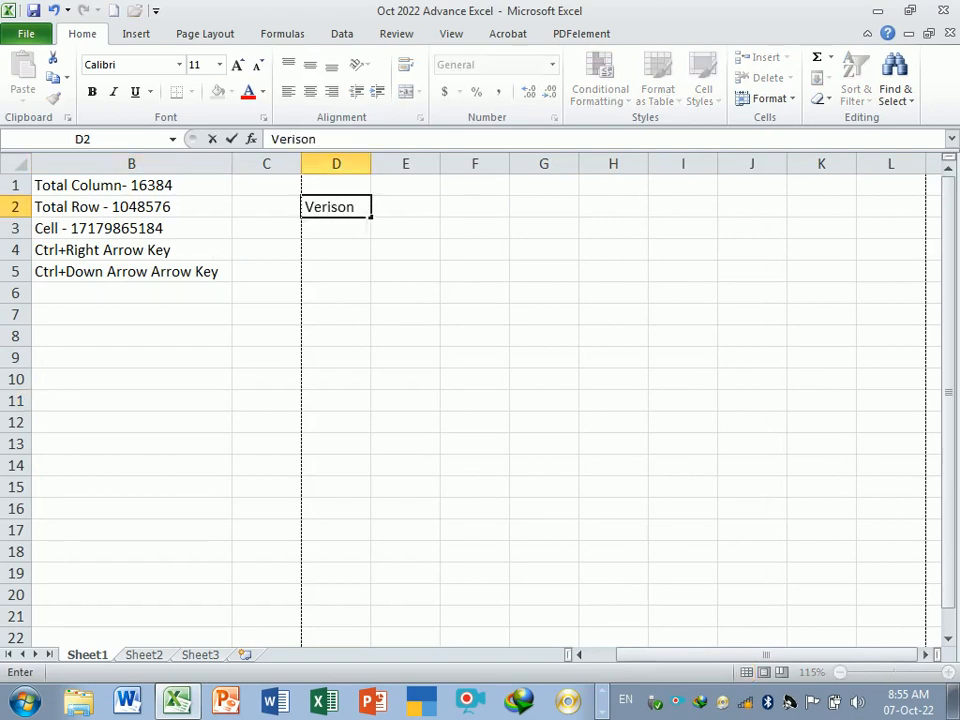
key(Return)
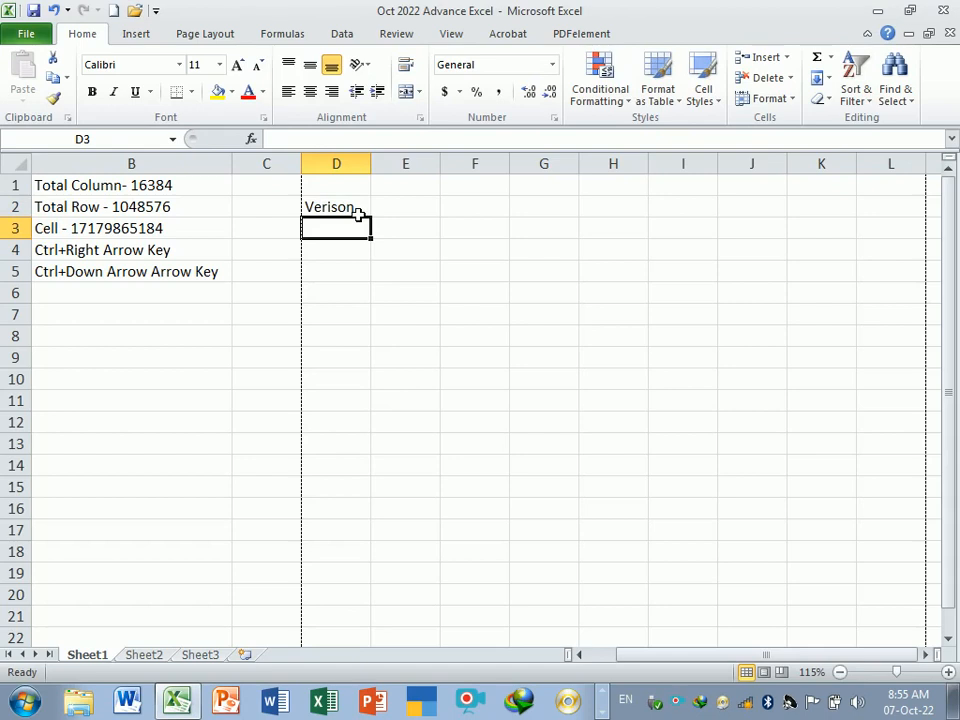
text(Row)
key(Return)
text(Co)
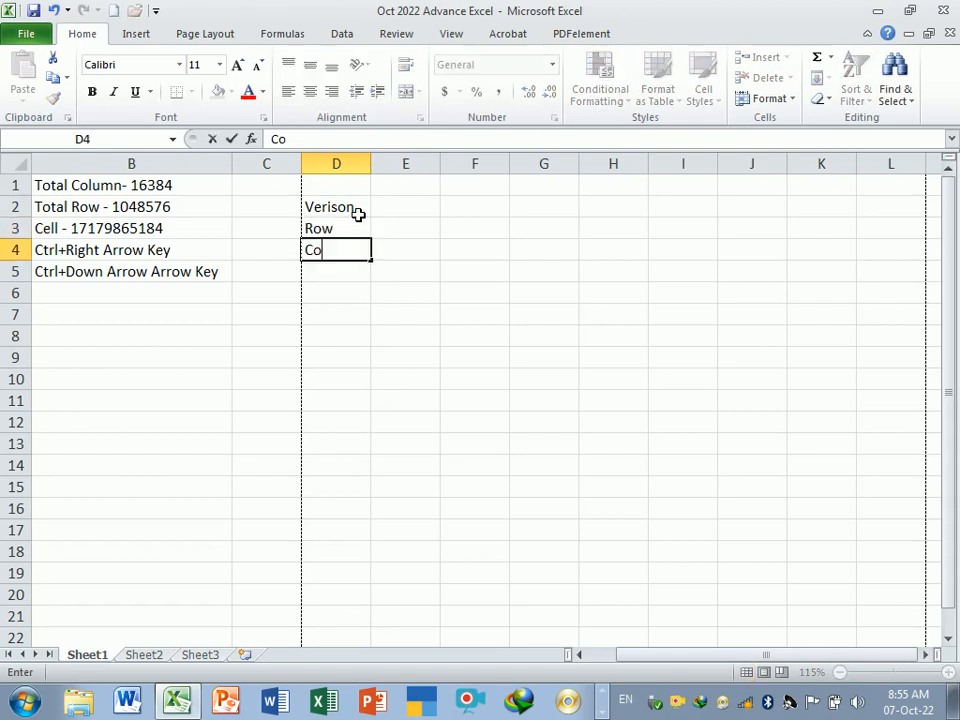
text(lumn)
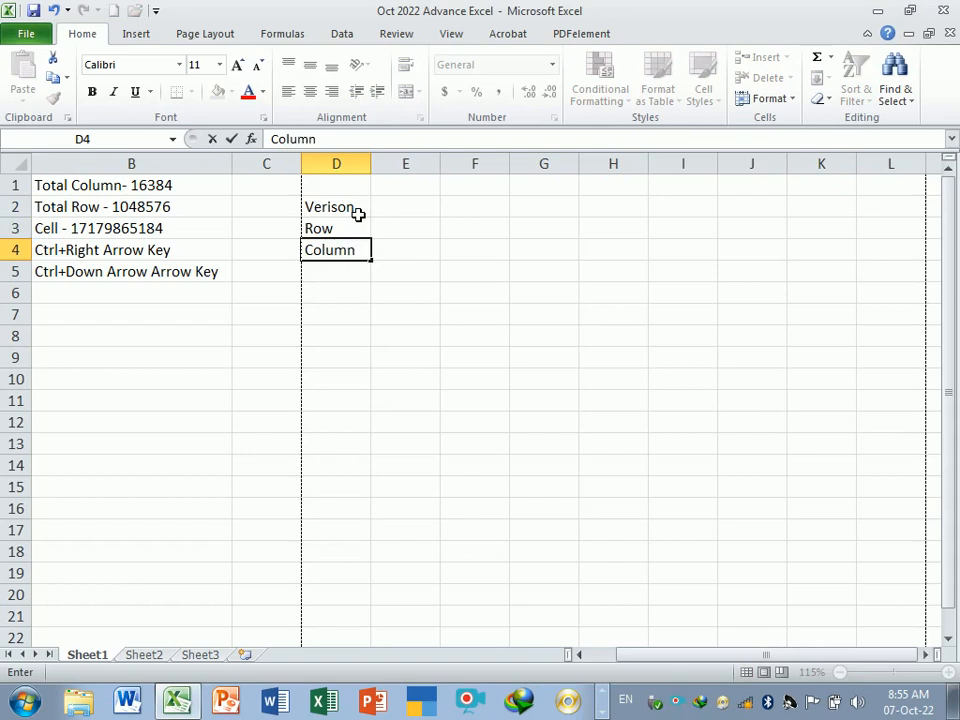
key(Return)
- Enter the Excel versions 2003, 2007, 2010 and 2013 across cells E2 to H2
key(Up)
key(Right)
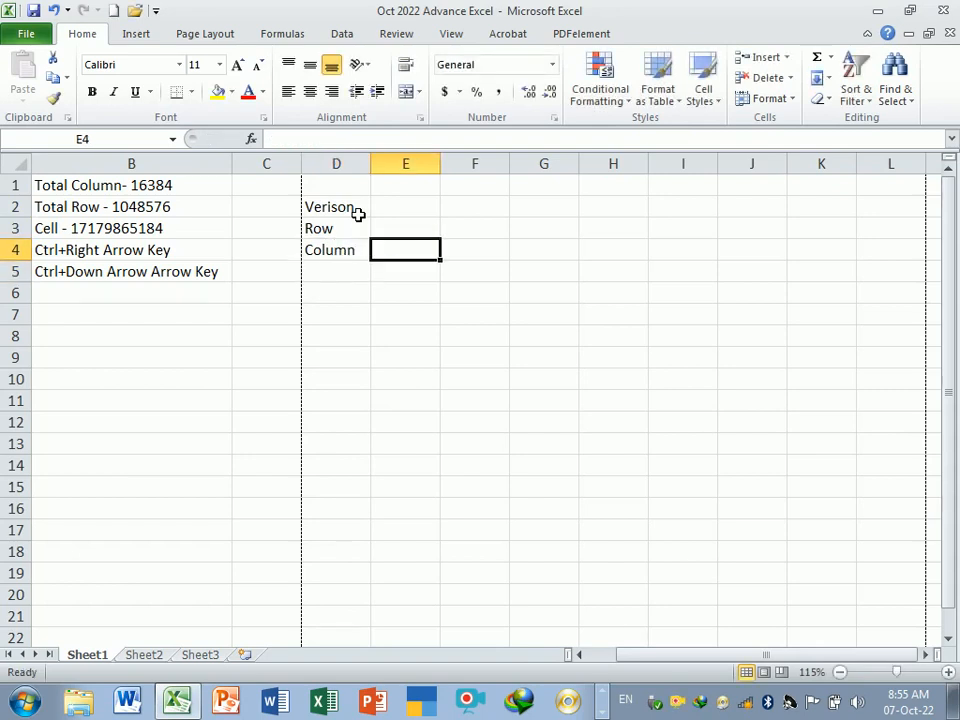
key(Up)
key(Up)
text(2003)
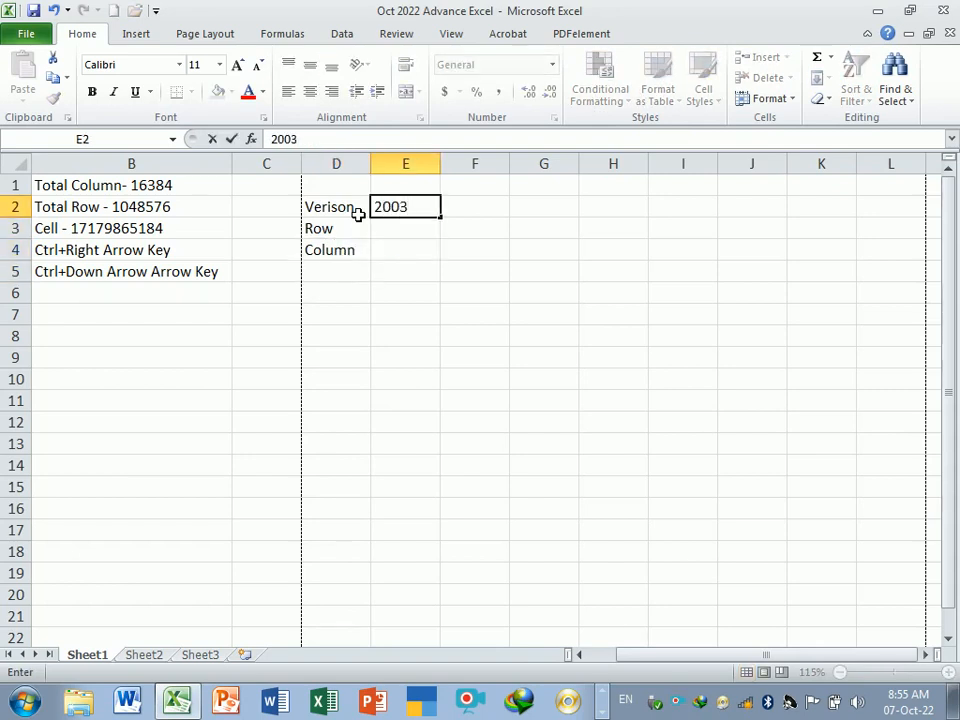
key(Tab)
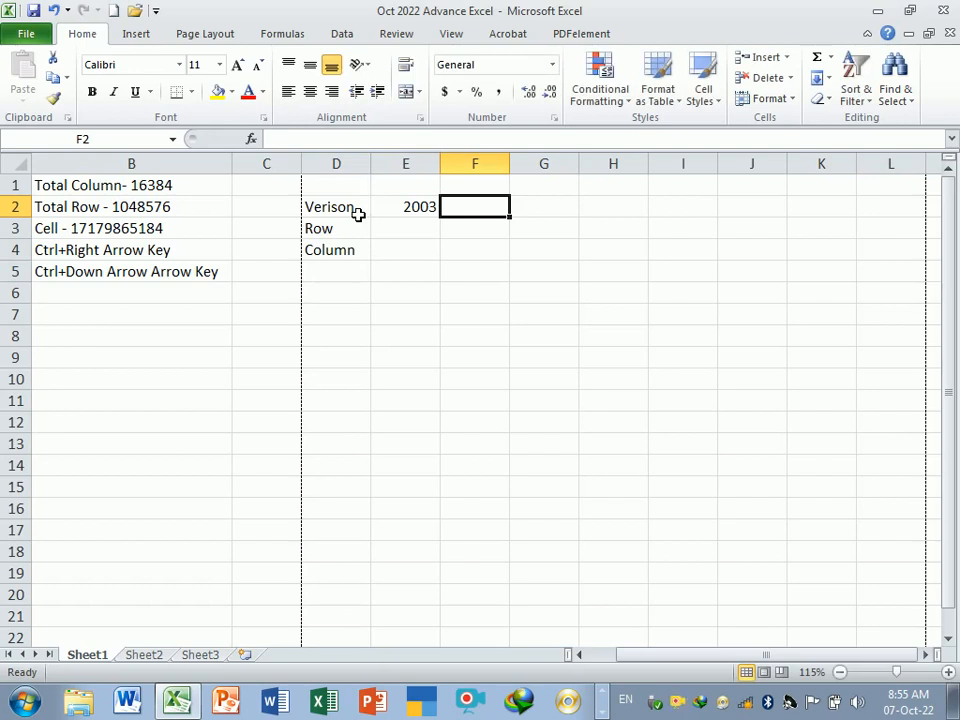
text(2007)
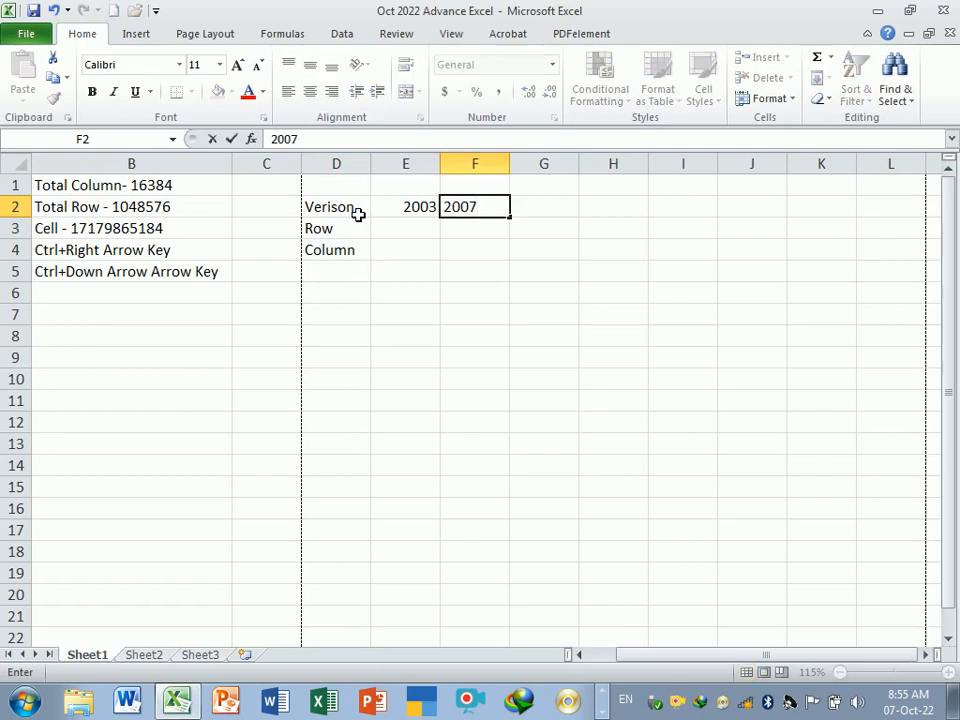
key(Tab)
text(20)
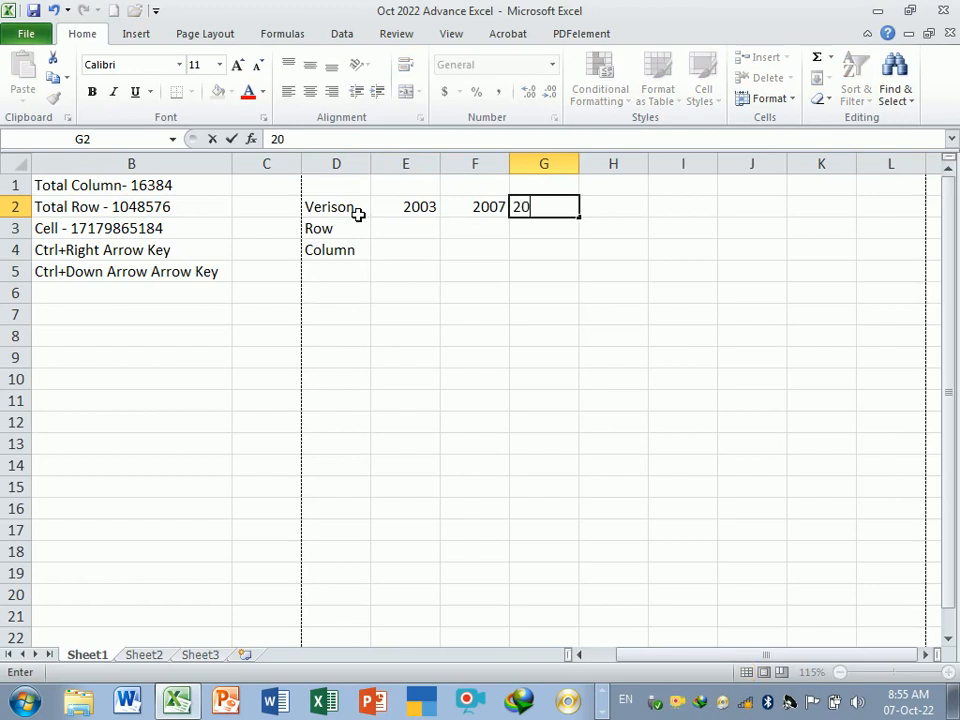
text(10)
key(Tab)
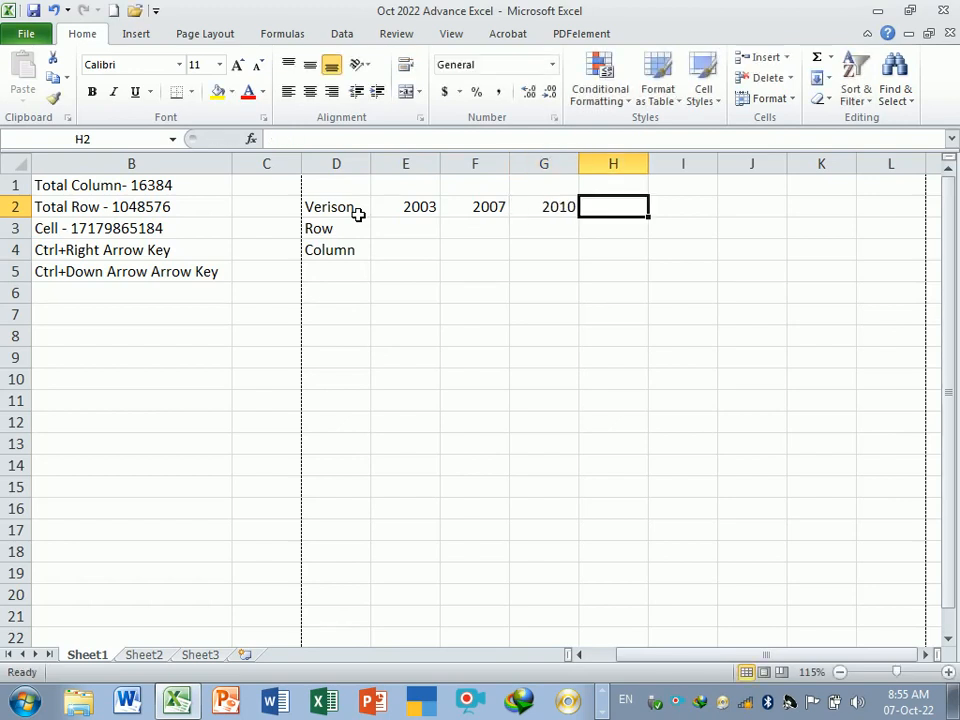
text(2013)
key(Tab)
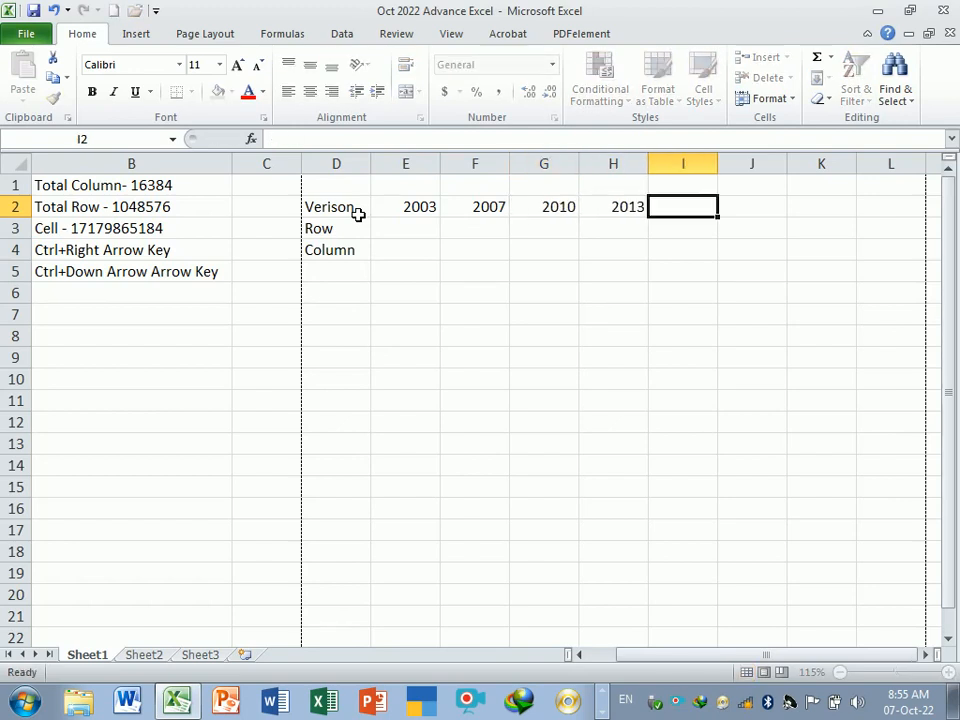
- Enter the versions 2016, 2019, 2021 and 365 in cells I2 to L2
text(201)
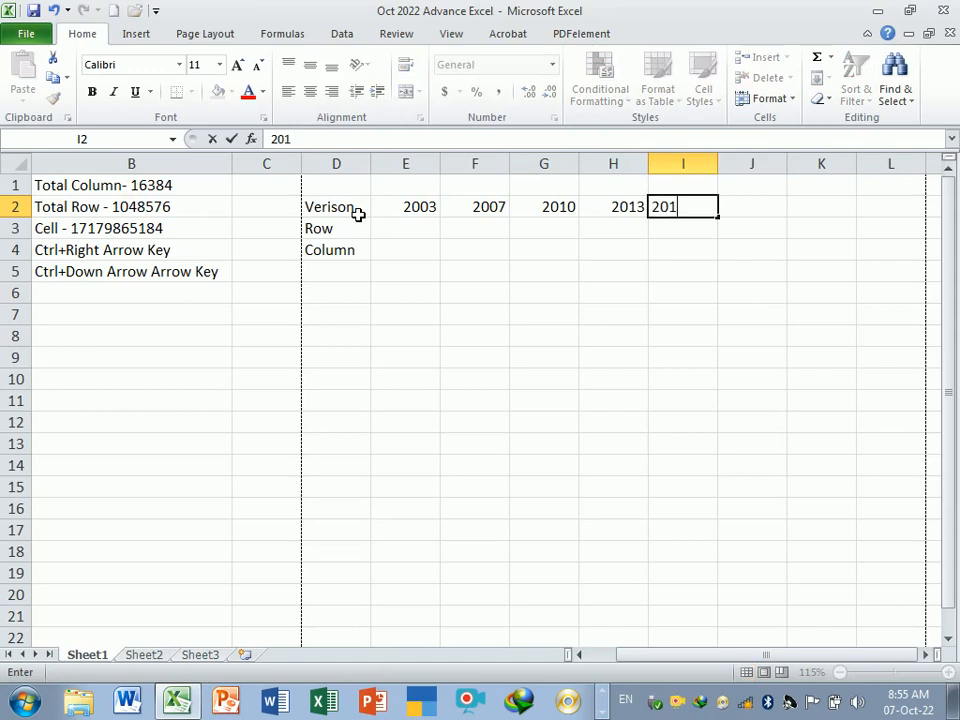
text(6)
key(Tab)
text(2019)
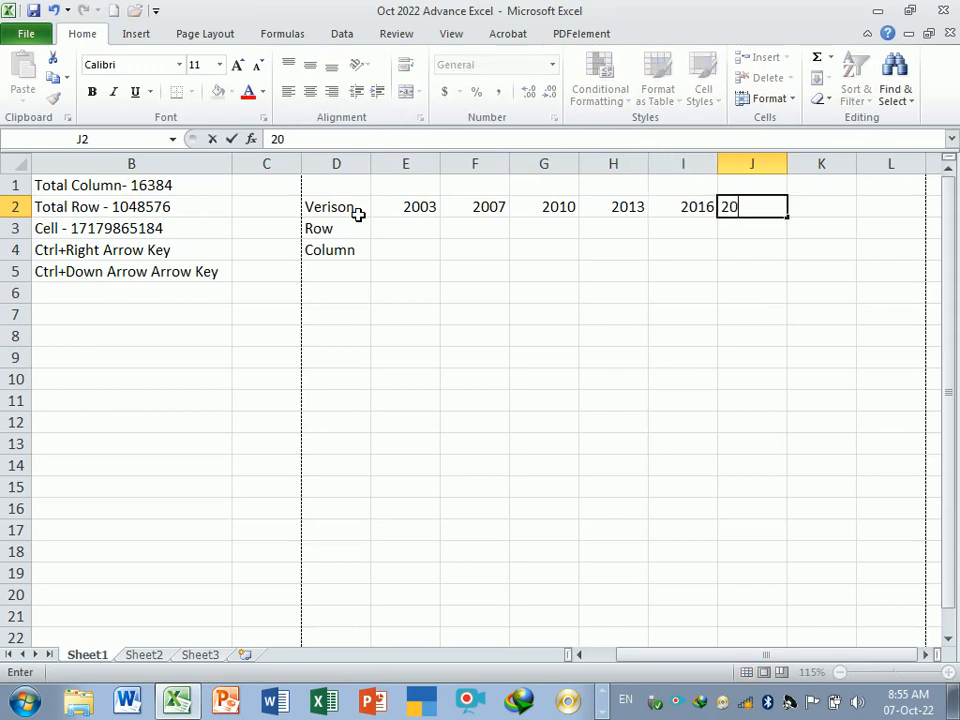
key(Tab)
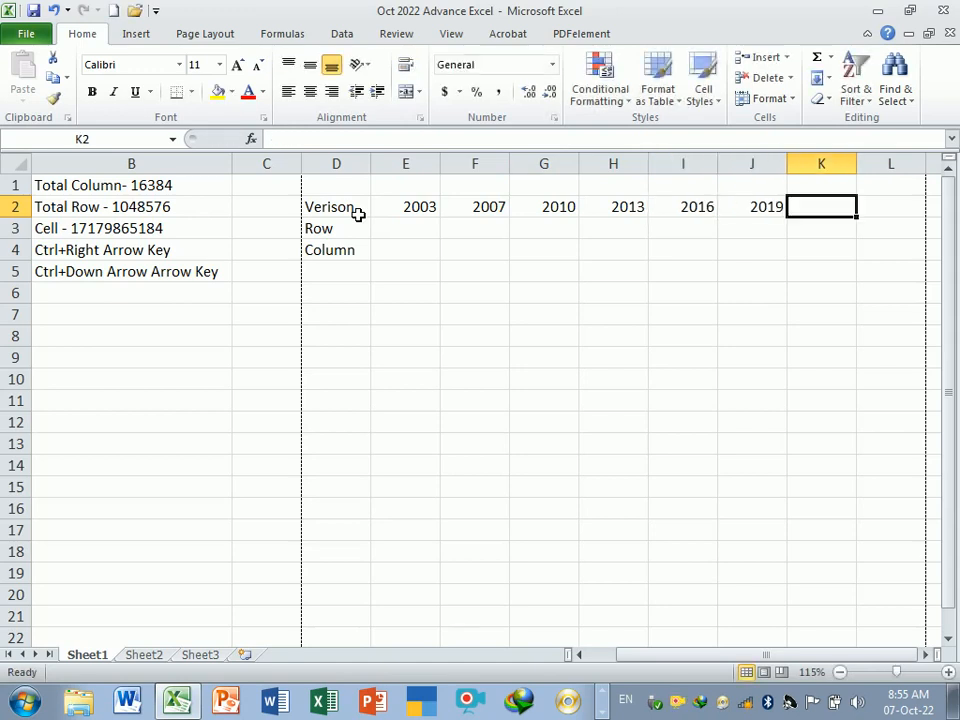
text(2)
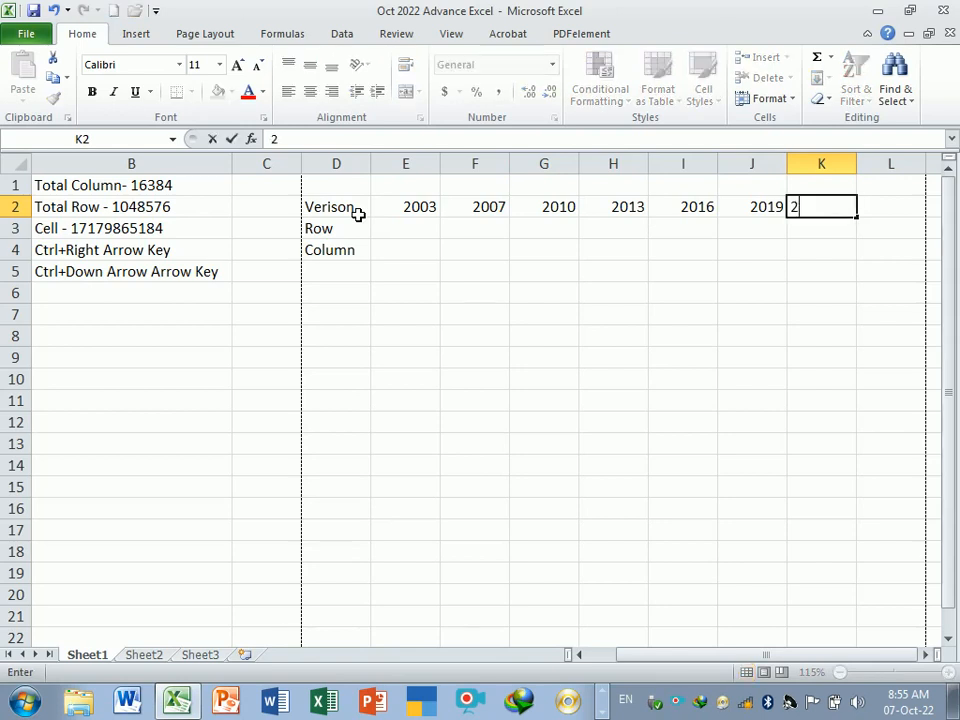
text(021)
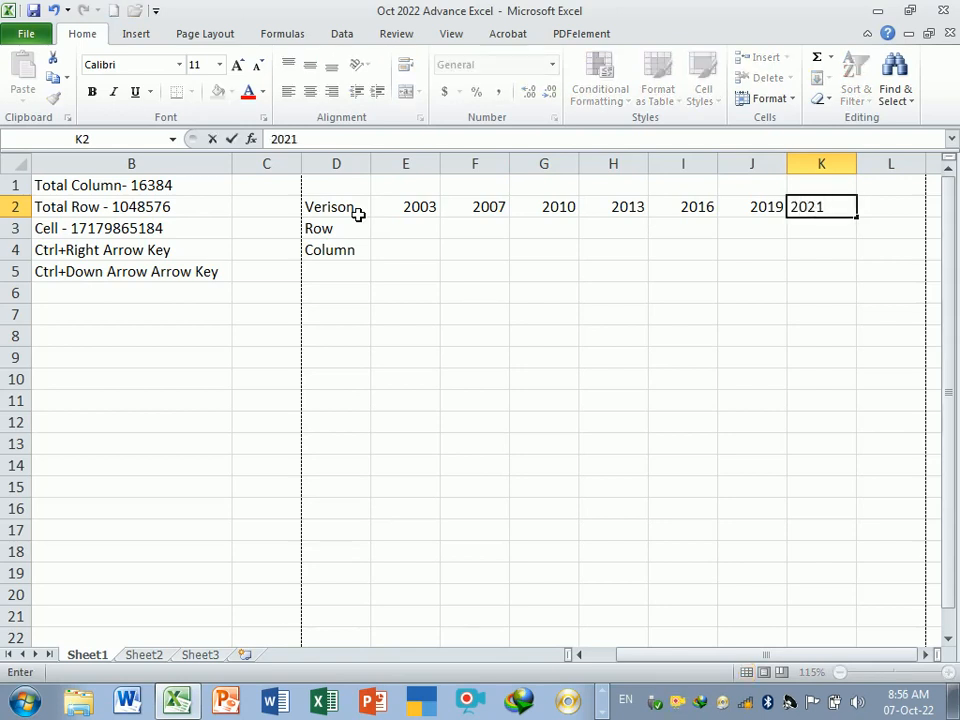
key(Tab)
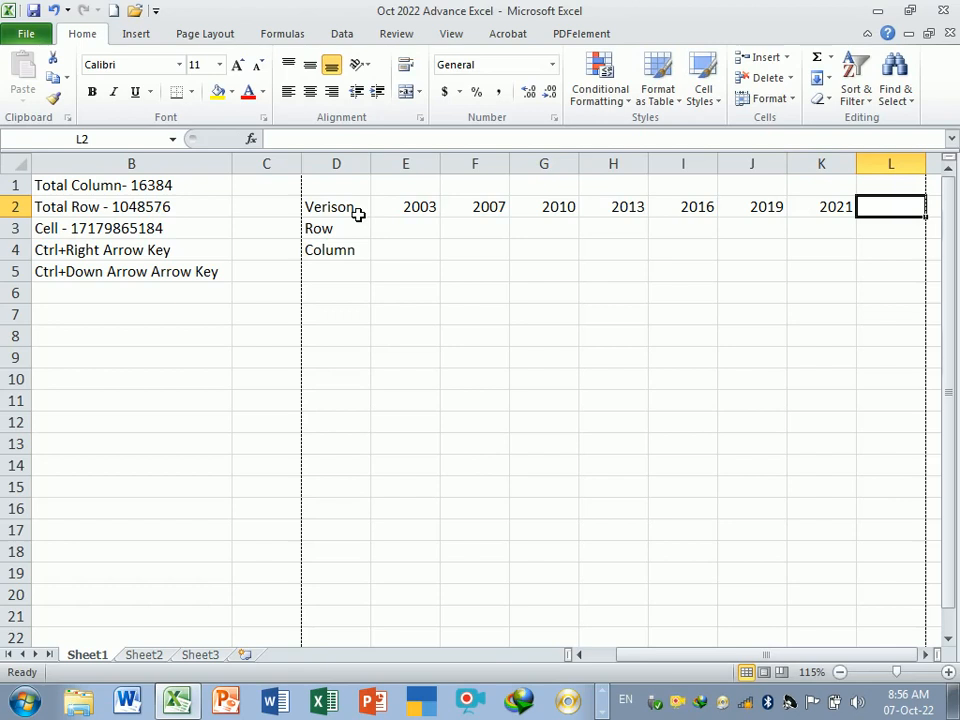
text(365)
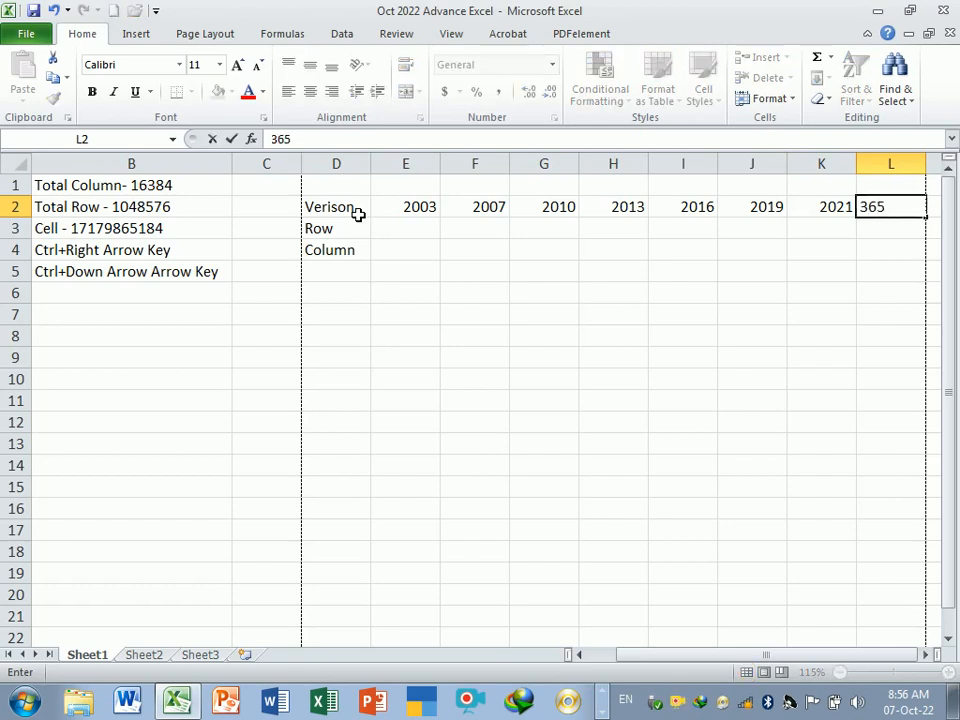
key(Return)
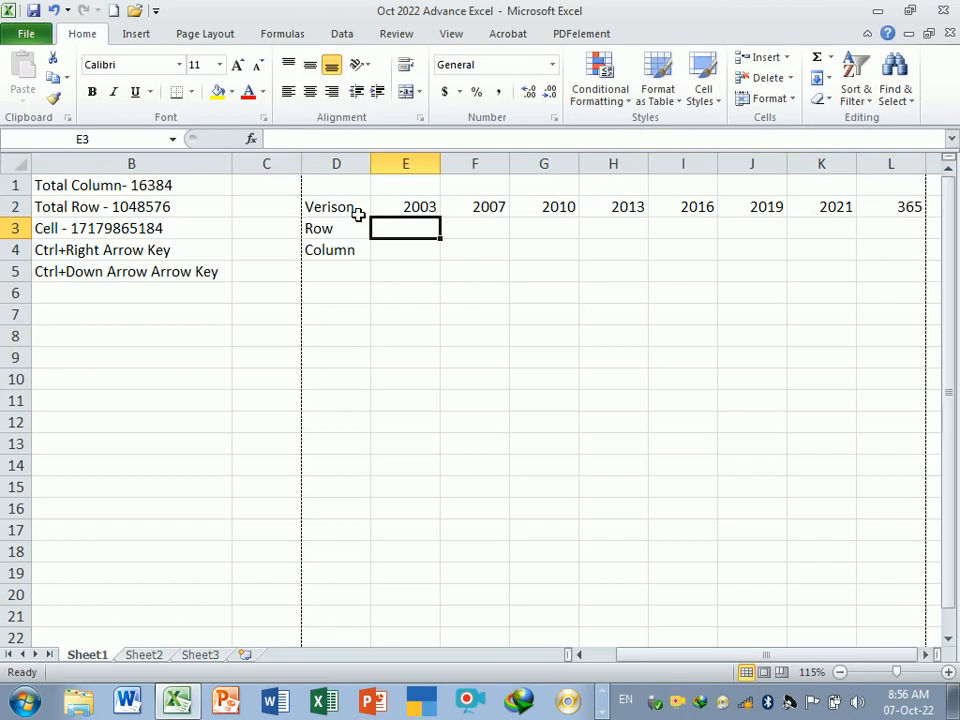
- Enter 65536 as the 2003 row count in cell E3
click(418, 272)
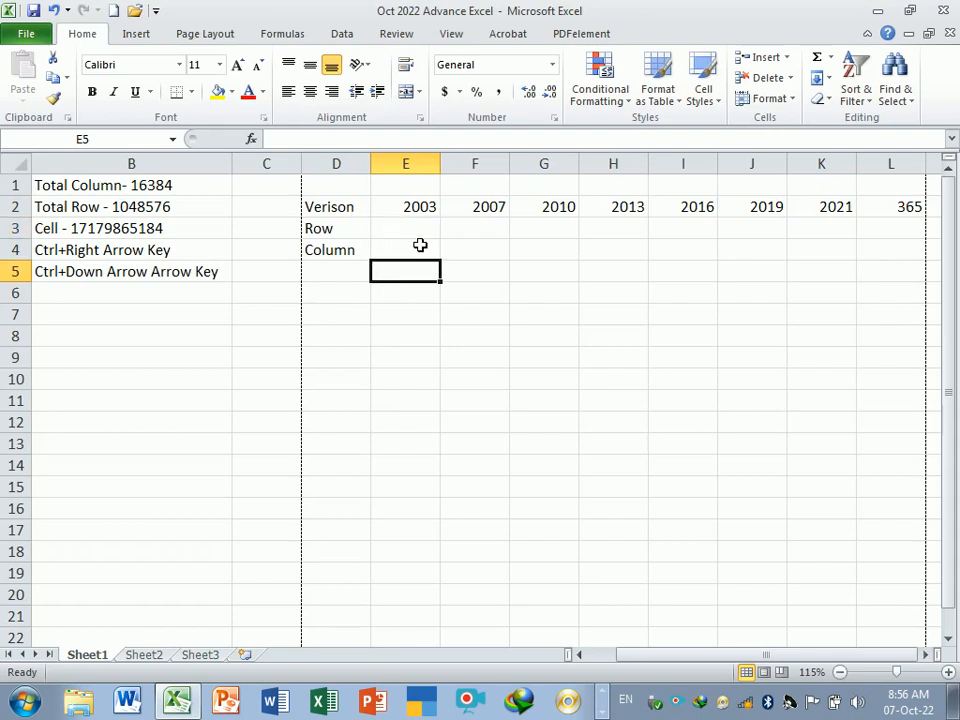
click(419, 236)
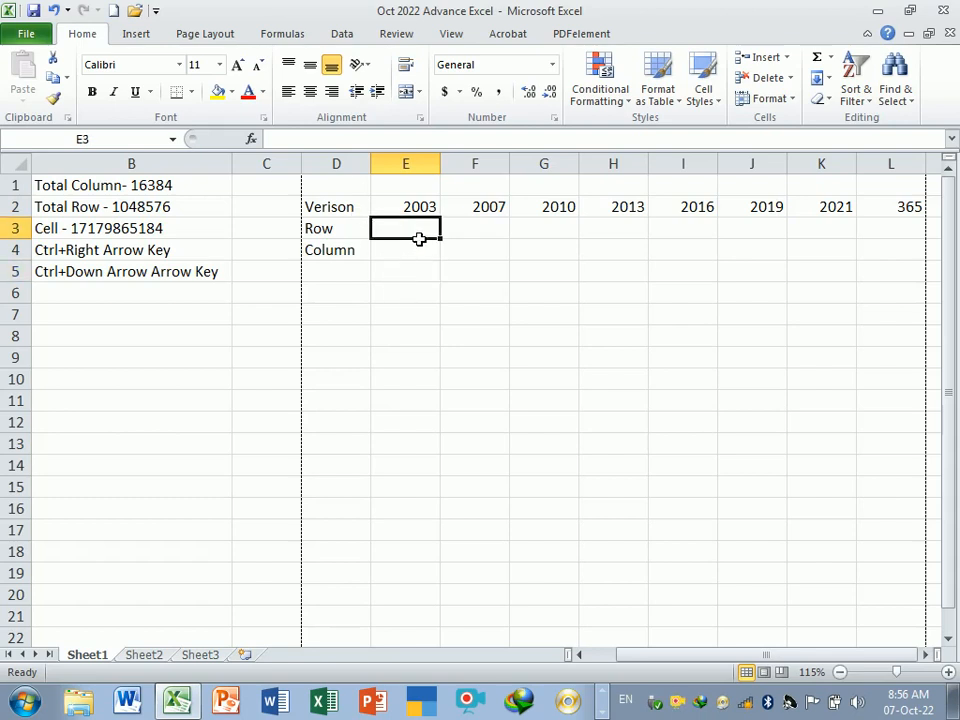
text(65)
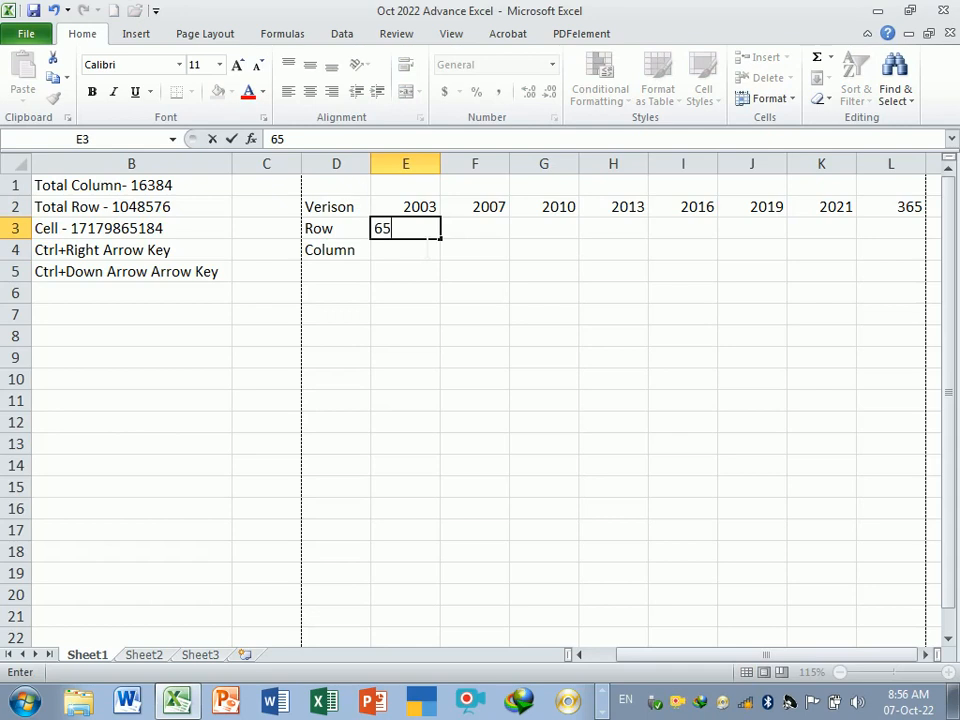
text(536)
key(Return)
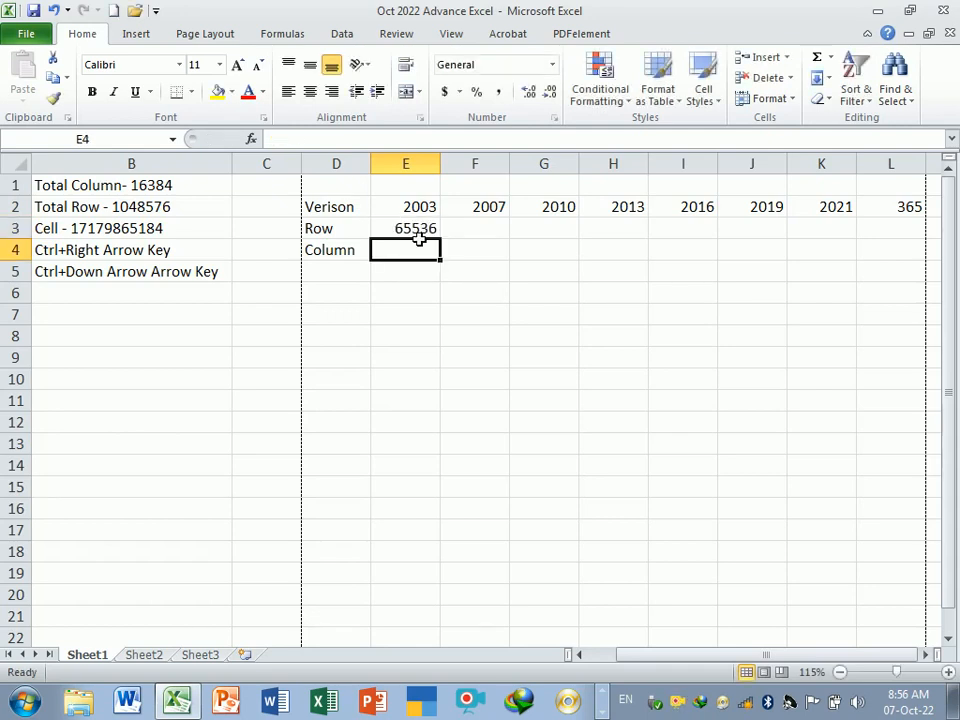
click(424, 211)
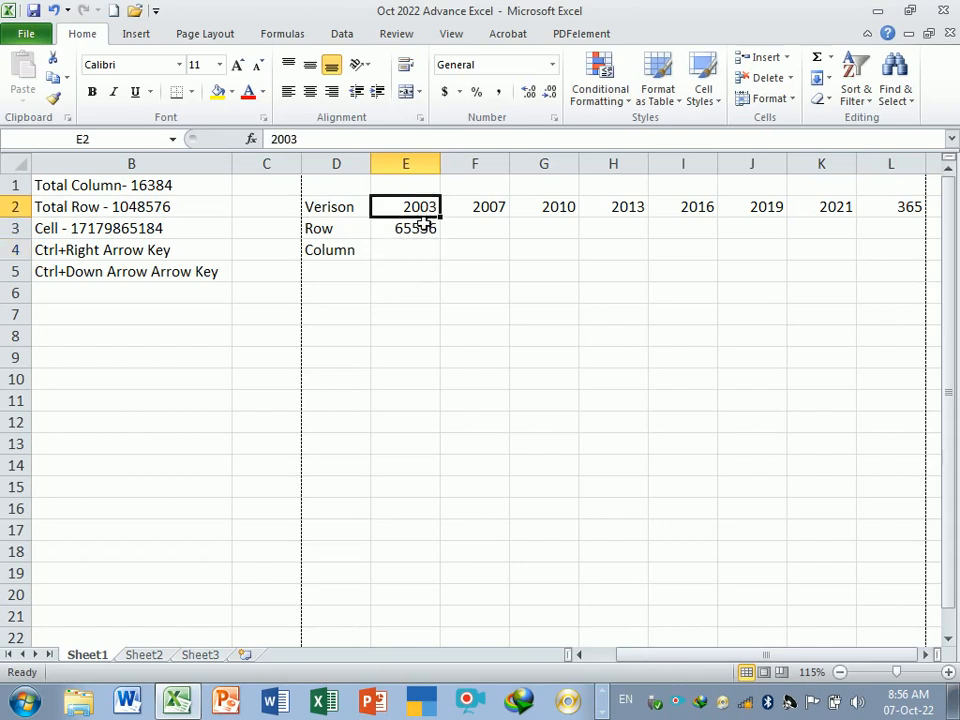
drag(424, 224, 424, 228)
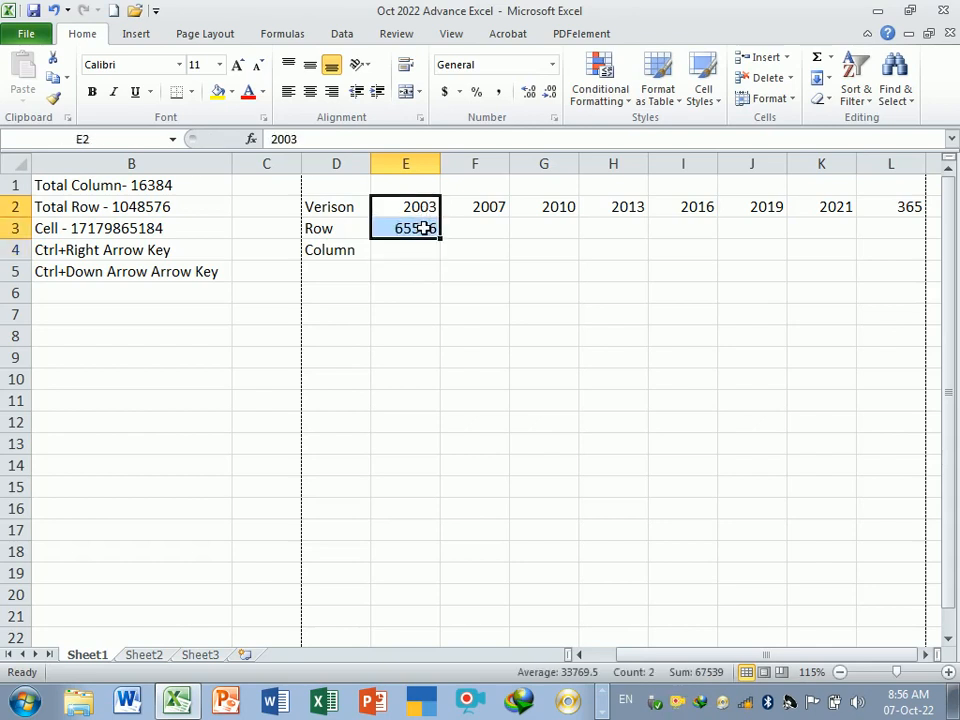
click(430, 251)
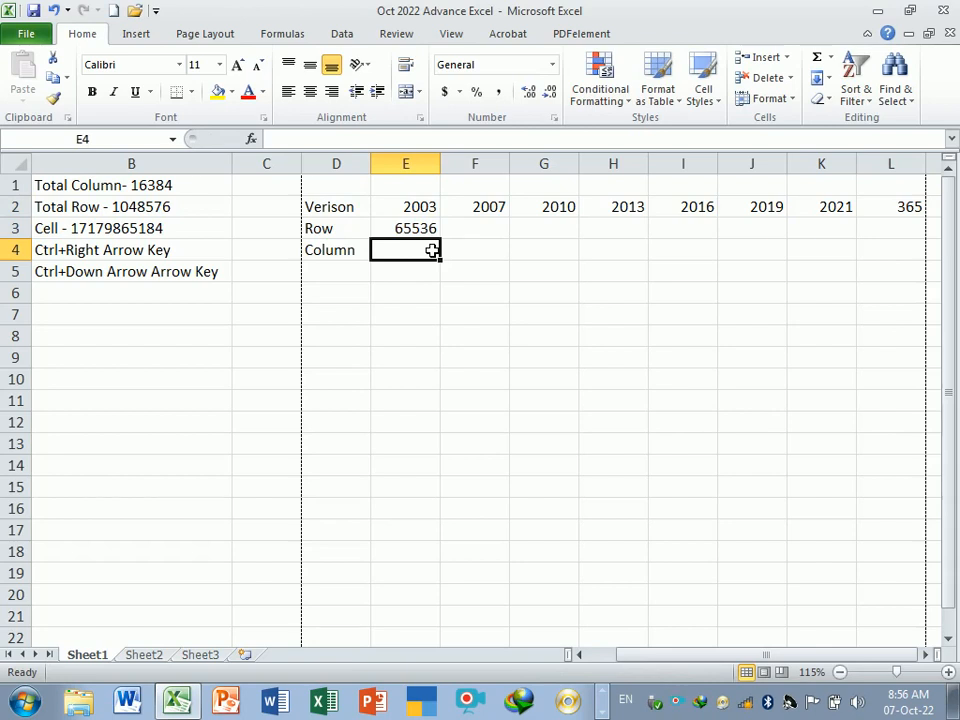
text(=)
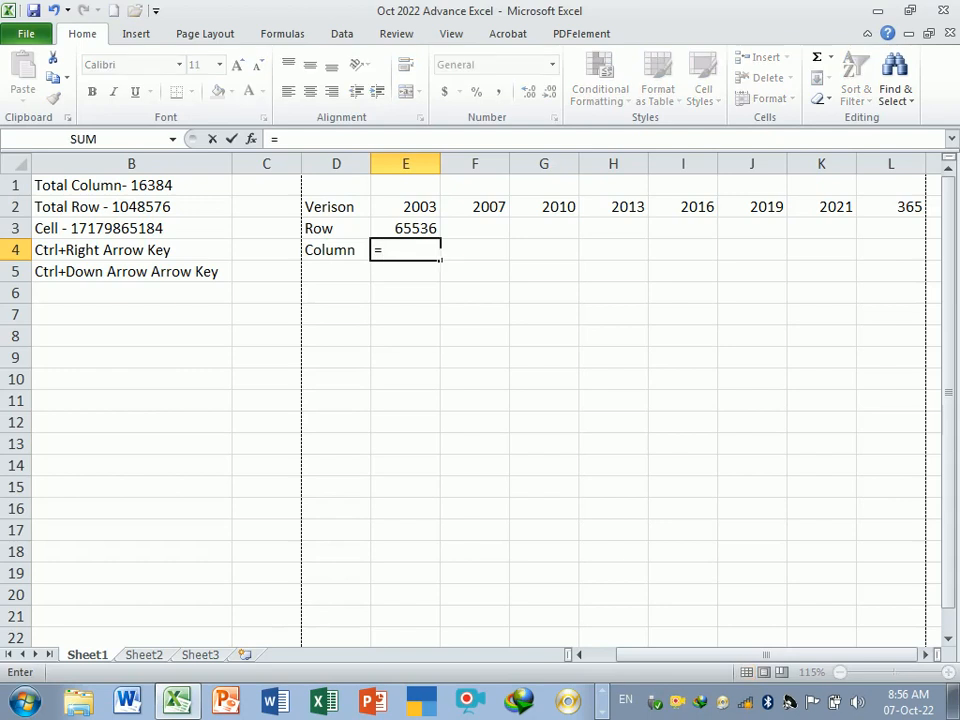
text(sum)
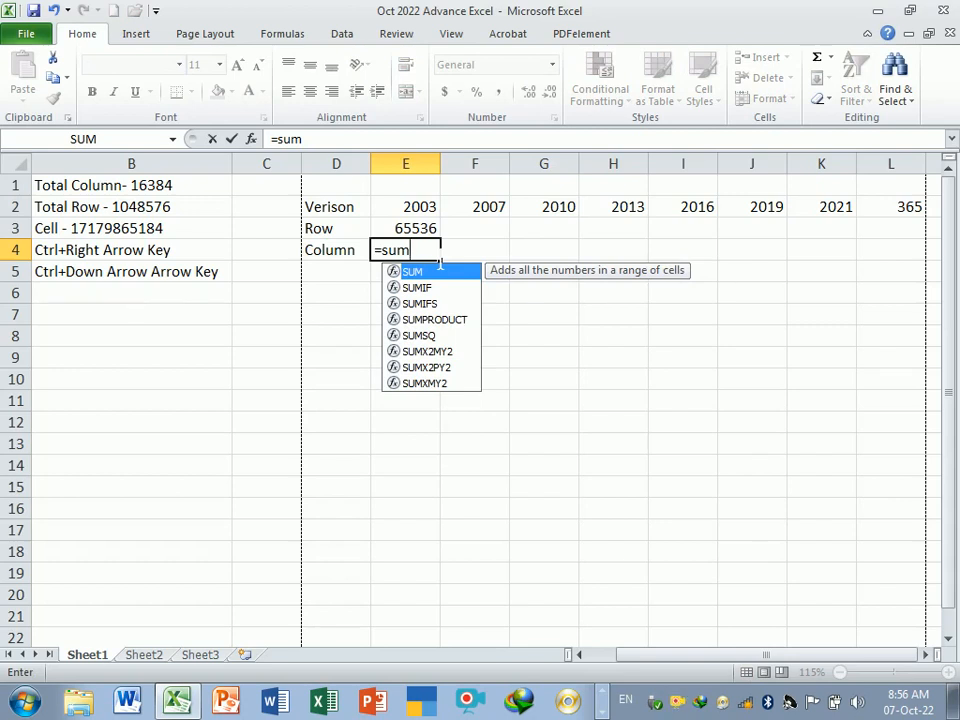
key(BackSpace)
key(BackSpace)
key(BackSpace)
key(BackSpace)
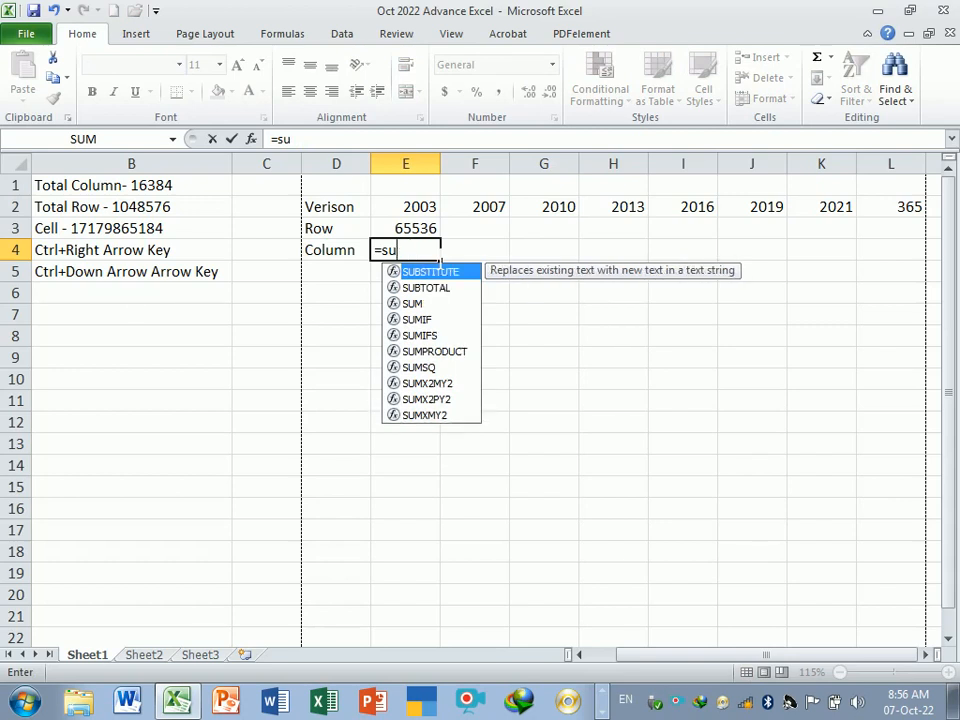
click(426, 310)
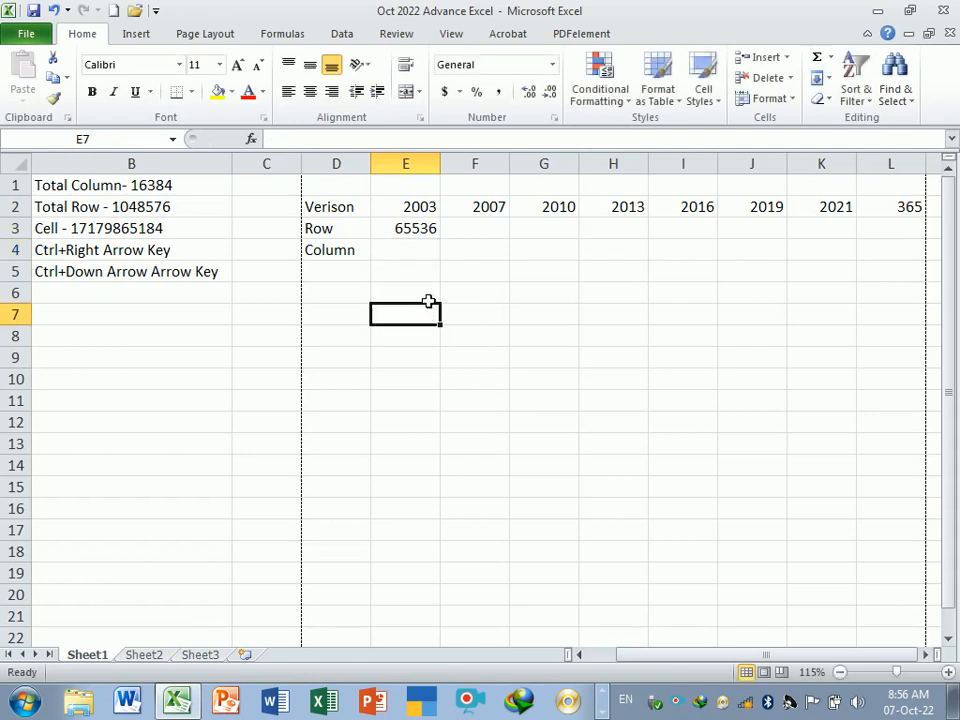
- Enter 256 as the 2003 column count in cell E4
click(423, 257)
text(256)
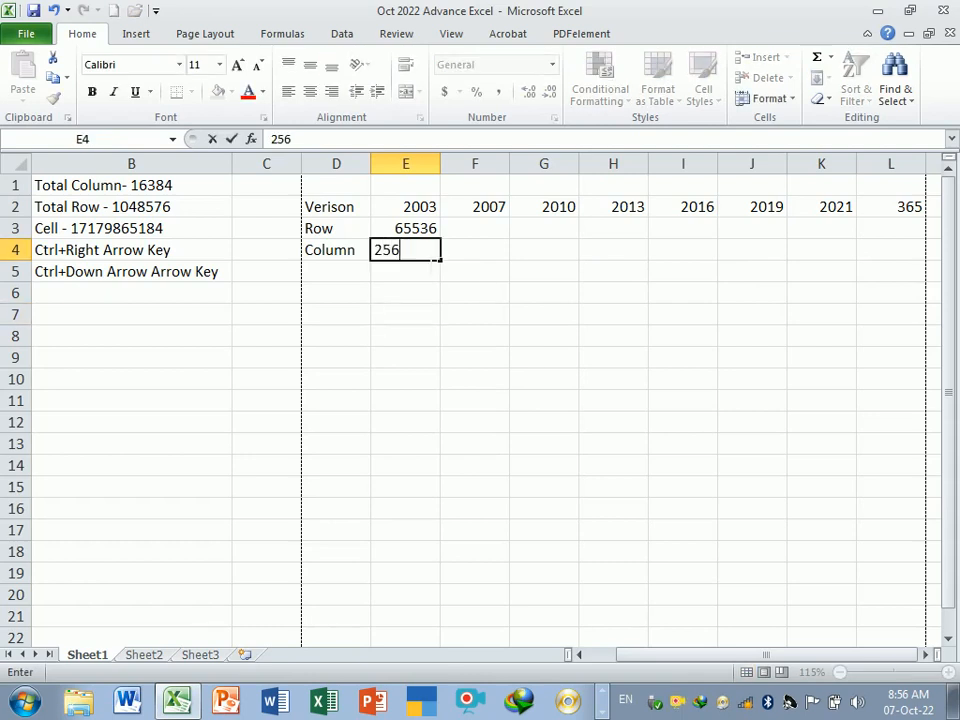
key(Return)
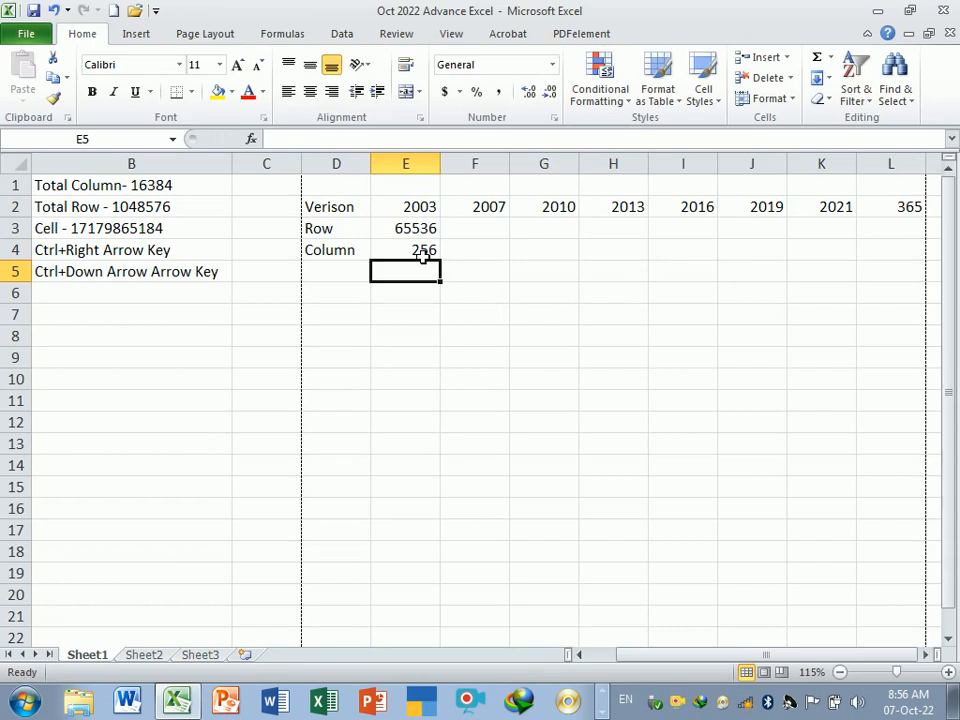
- Clear the 365 version label from cell L2
click(474, 313)
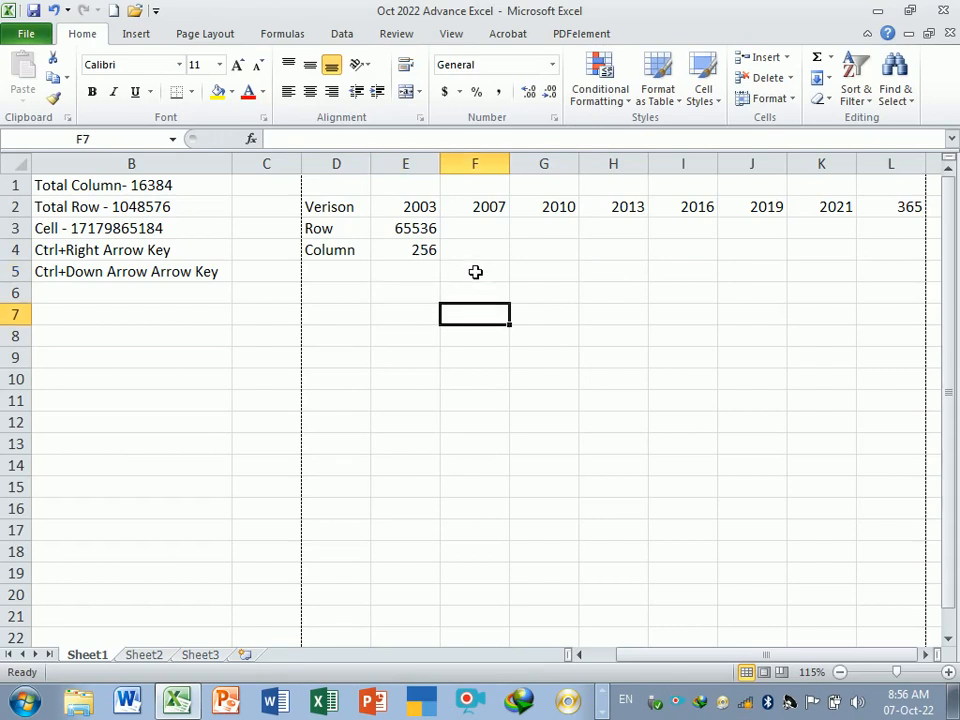
click(474, 233)
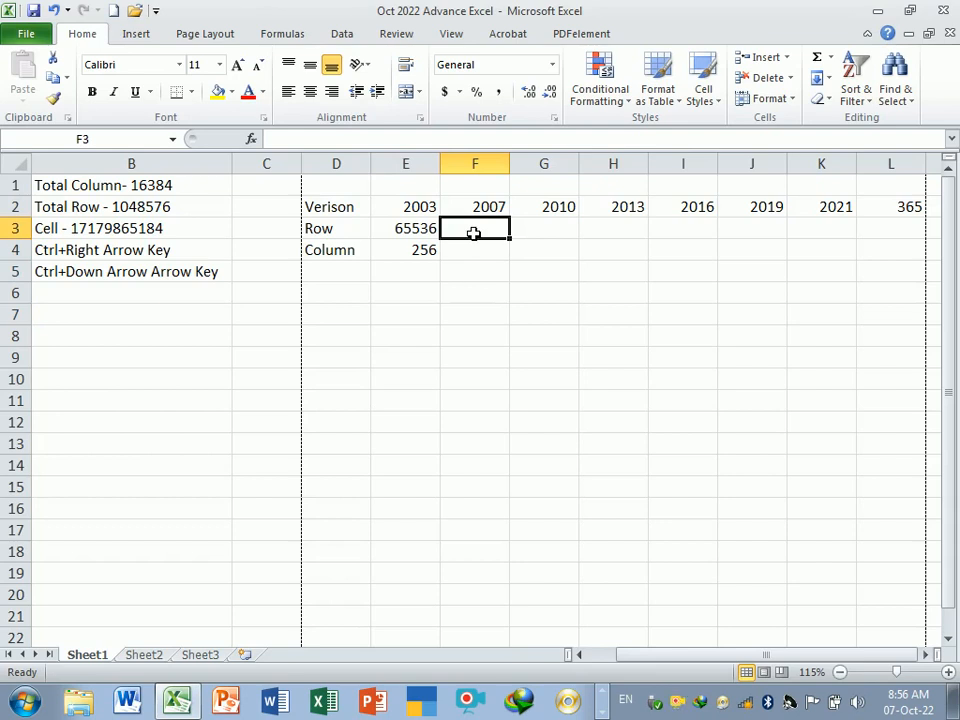
drag(474, 233, 858, 233)
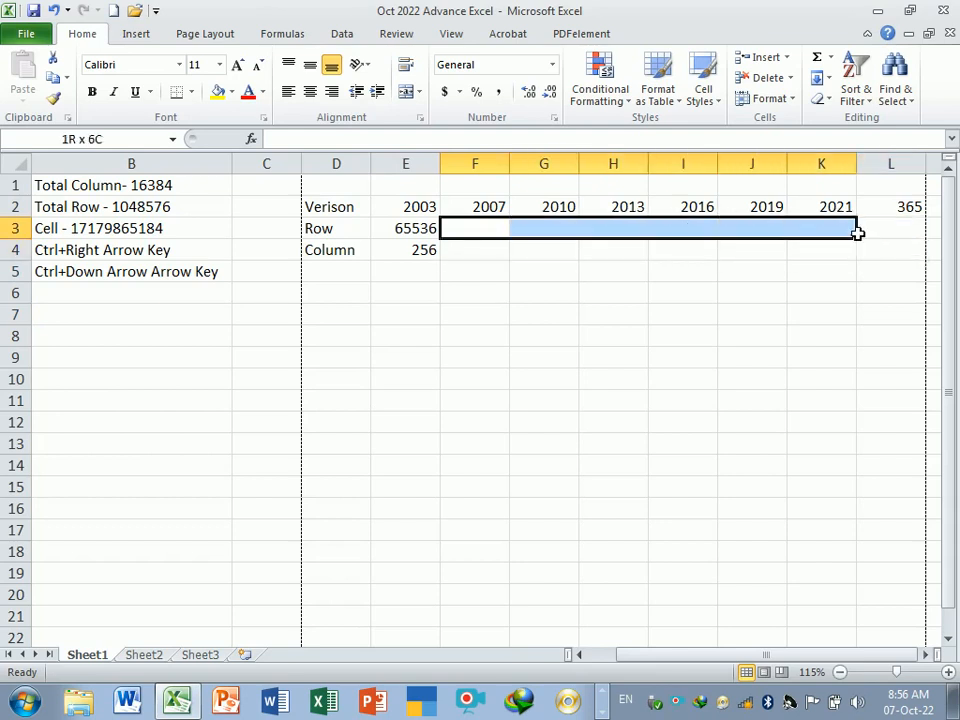
click(887, 210)
key(Delete)
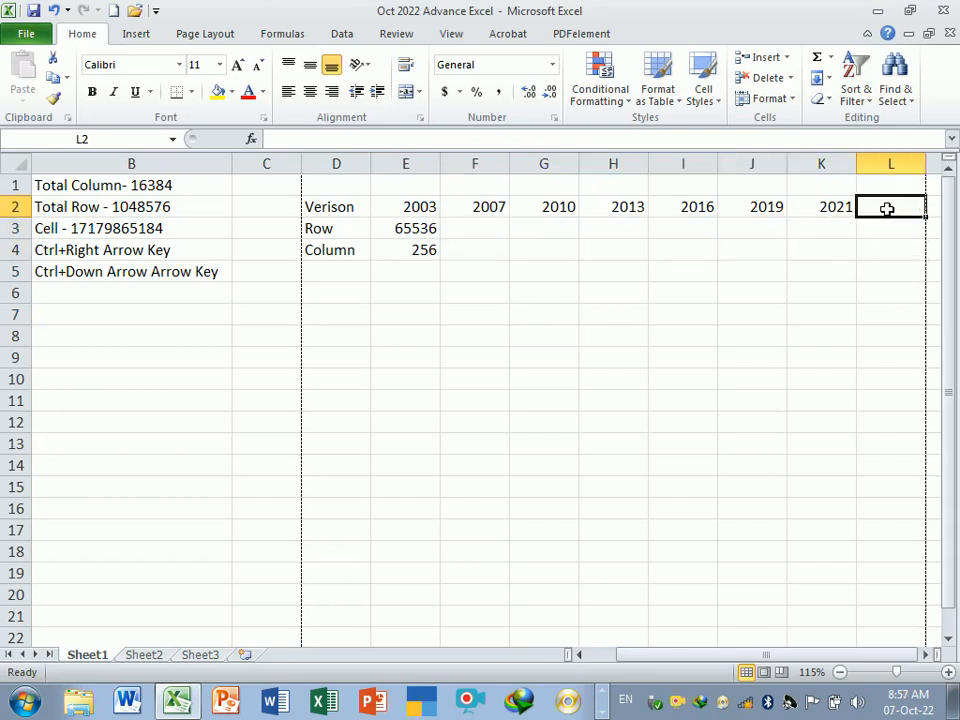
- Enter 1048576 as the 2007 row count in cell F3
click(420, 250)
click(474, 229)
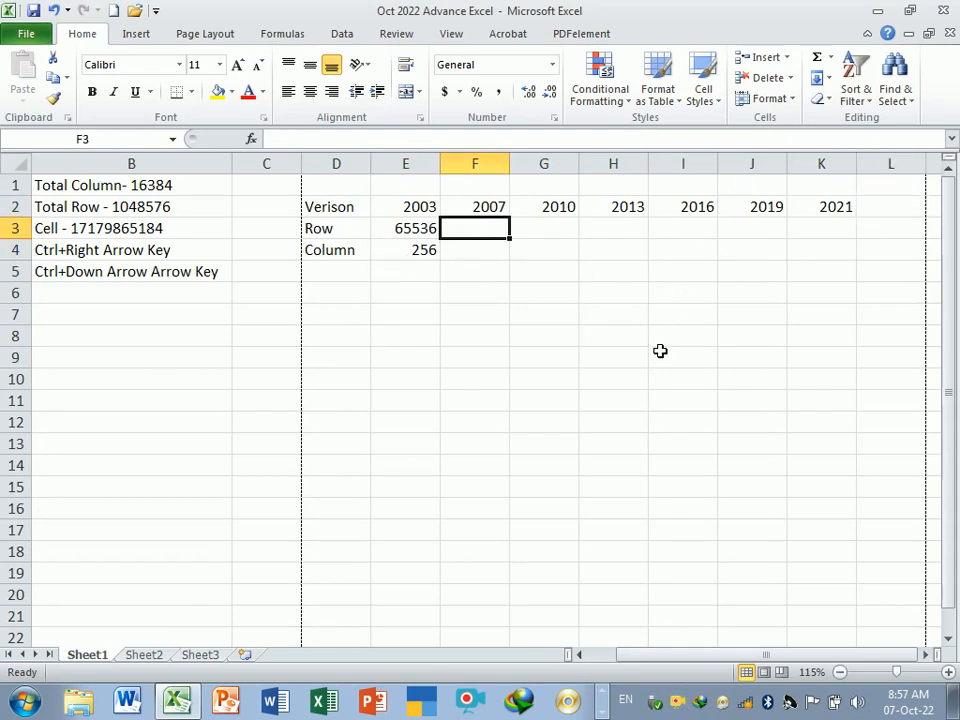
text(1)
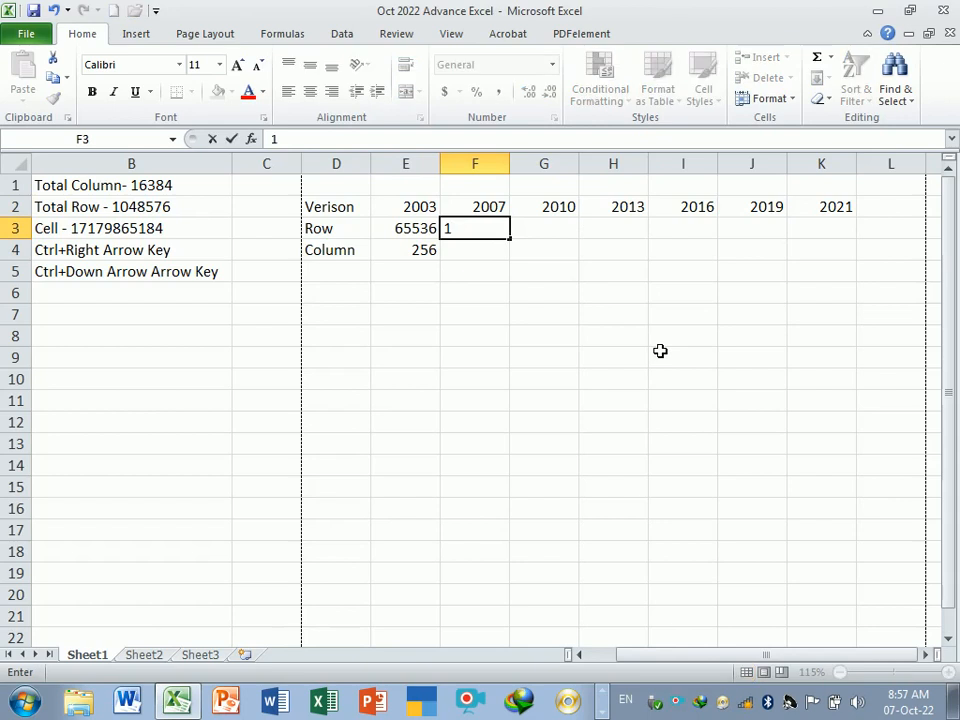
text(048576)
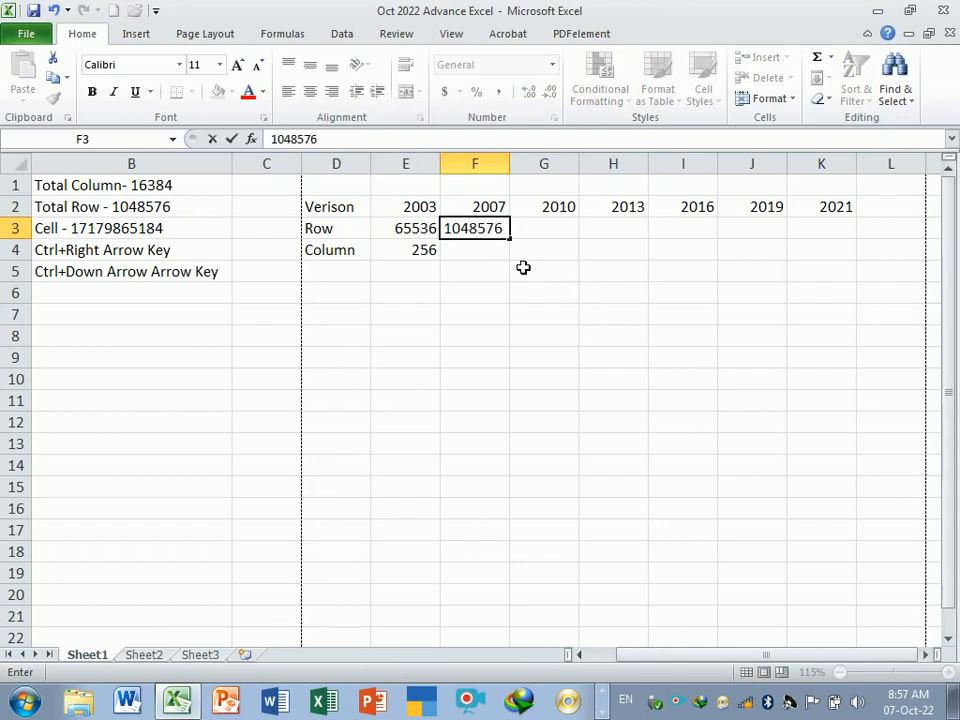
key(Return)
- Fill the 1048576 row count across cells G3 to K3 for versions 2010 through 2021
key(Up)
drag(519, 246, 866, 240)
click(613, 271)
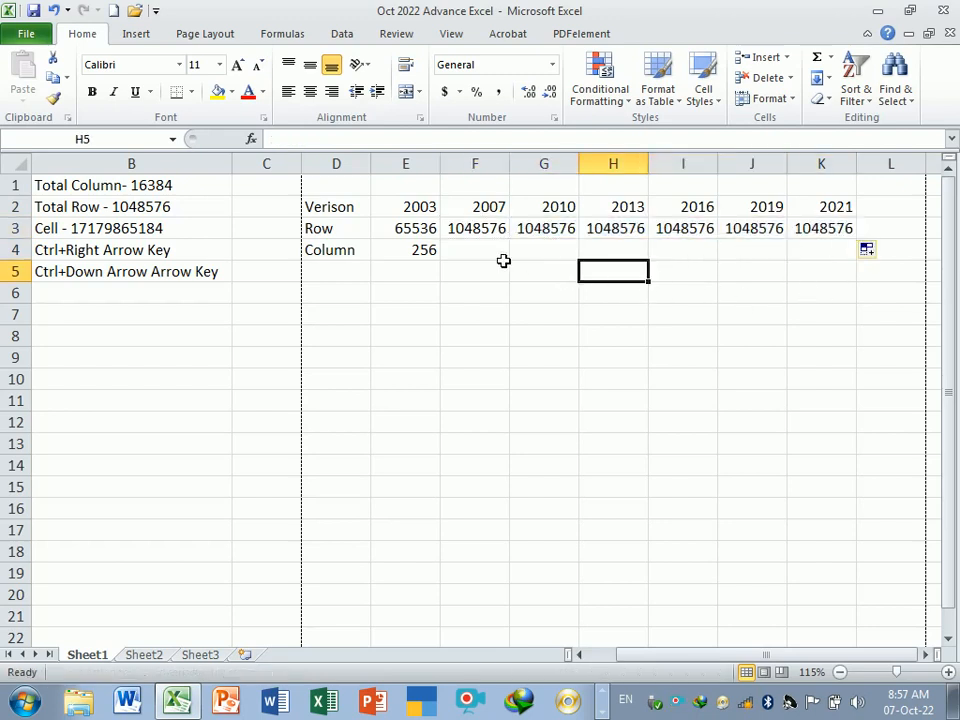
- Enter 16384 as the 2007 column count in cell F4
click(498, 255)
text(1)
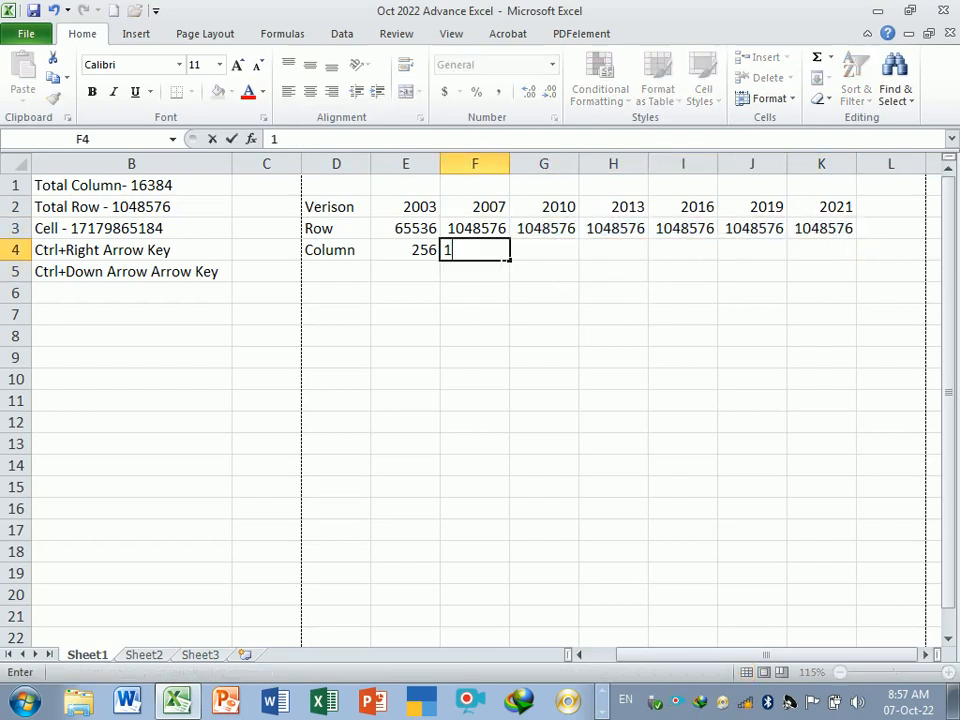
text(6384)
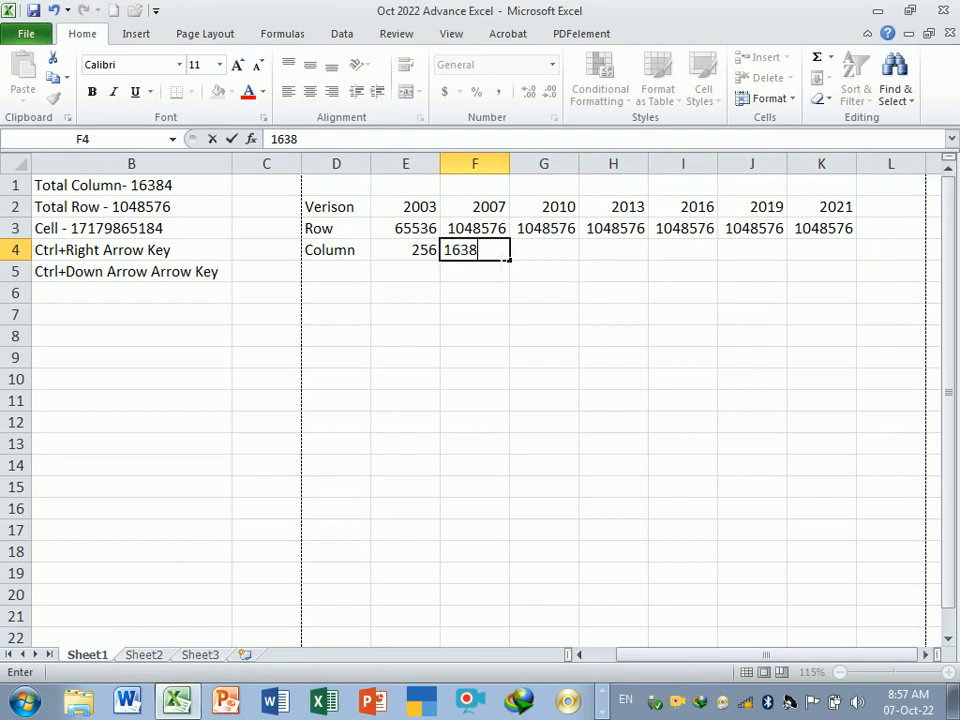
key(Return)
- Fill the 16384 column count across cells G4 to K4 for the later versions
click(495, 252)
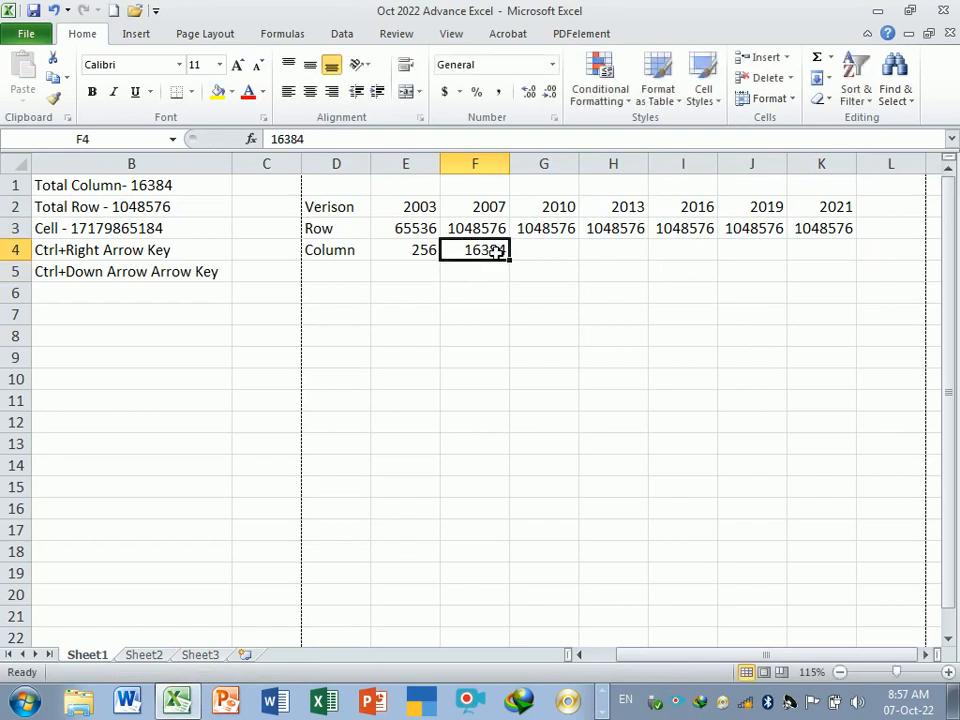
click(570, 258)
click(492, 258)
drag(512, 262, 855, 272)
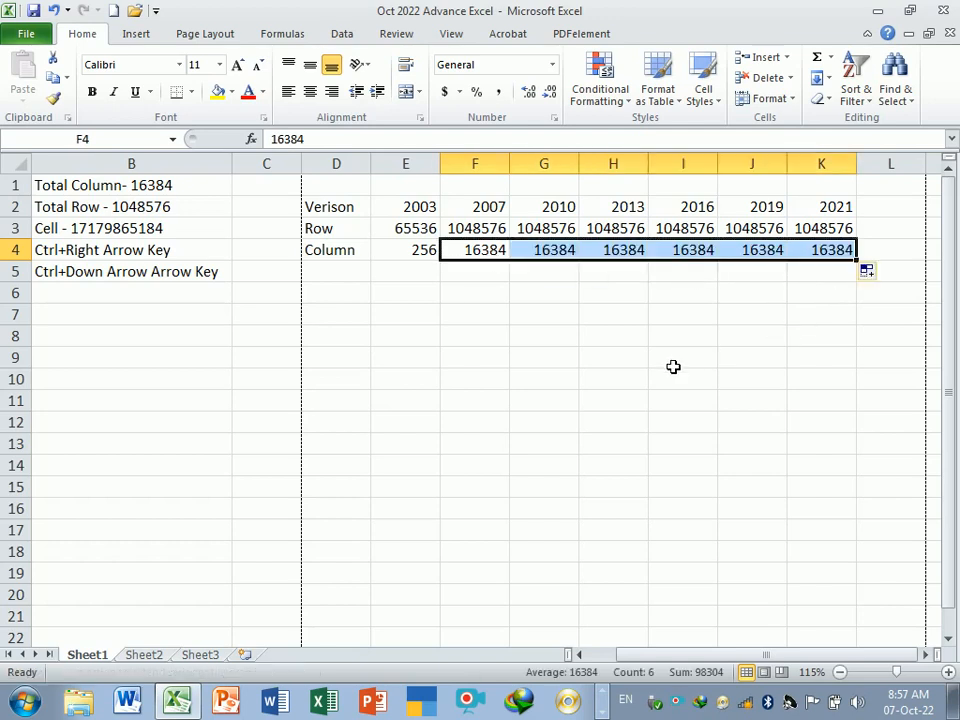
click(523, 339)
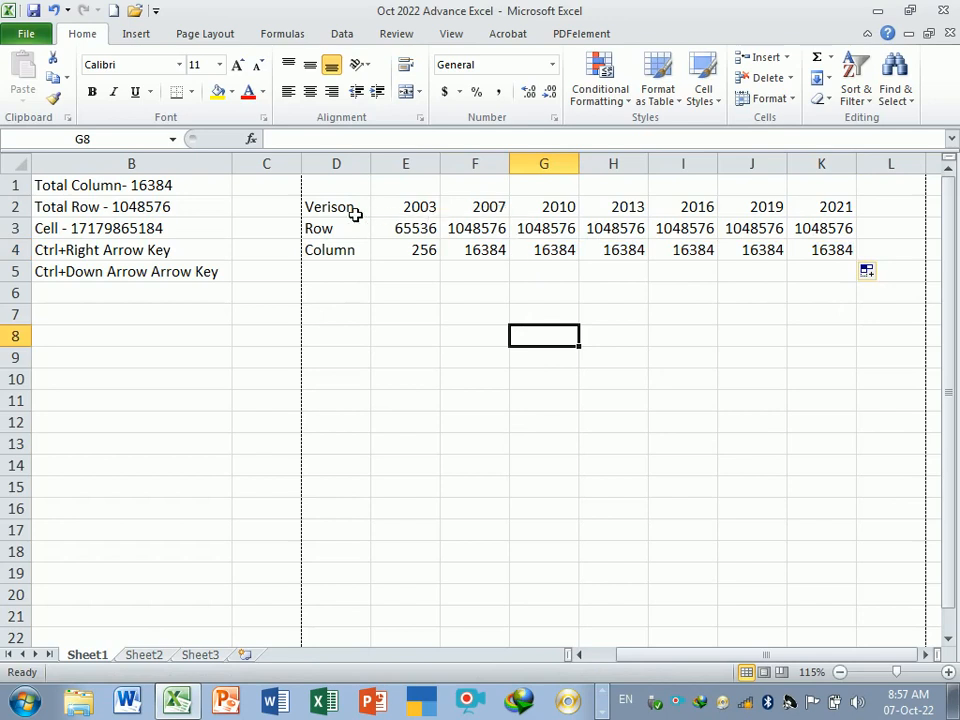
- Select and review the cells of the version comparison table in D2 to K4
drag(345, 210, 814, 251)
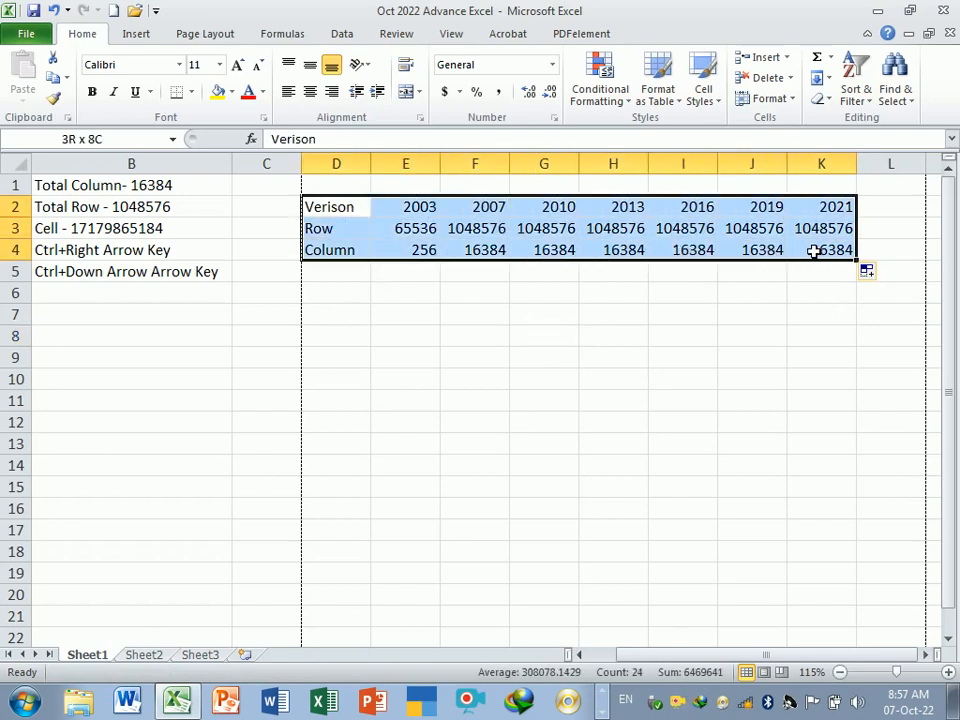
click(739, 326)
click(407, 210)
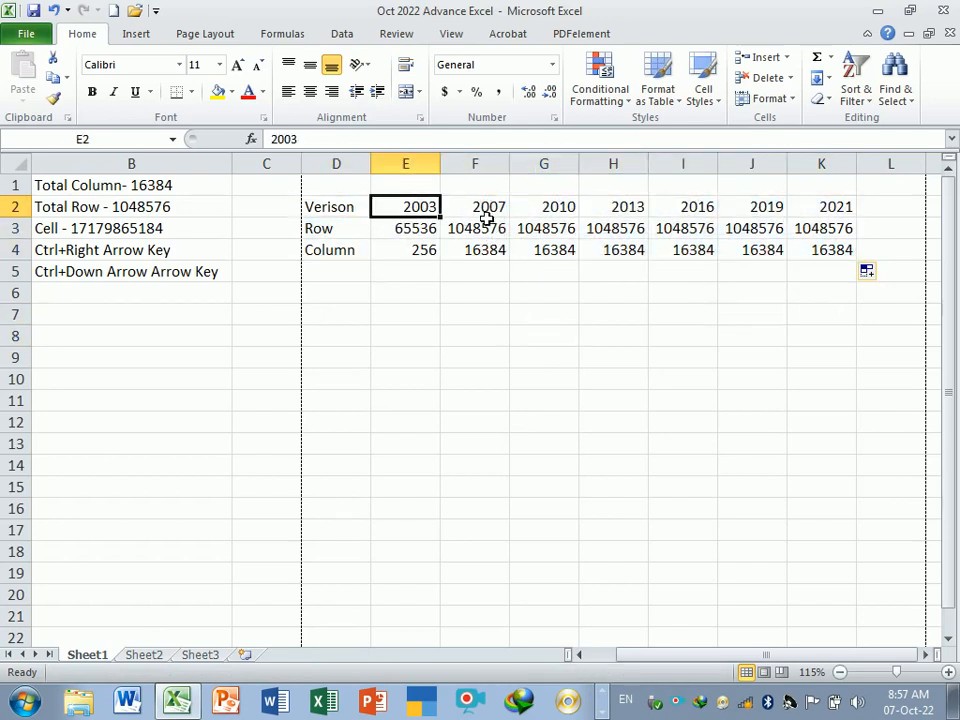
click(489, 212)
click(555, 208)
click(638, 208)
click(706, 208)
click(778, 212)
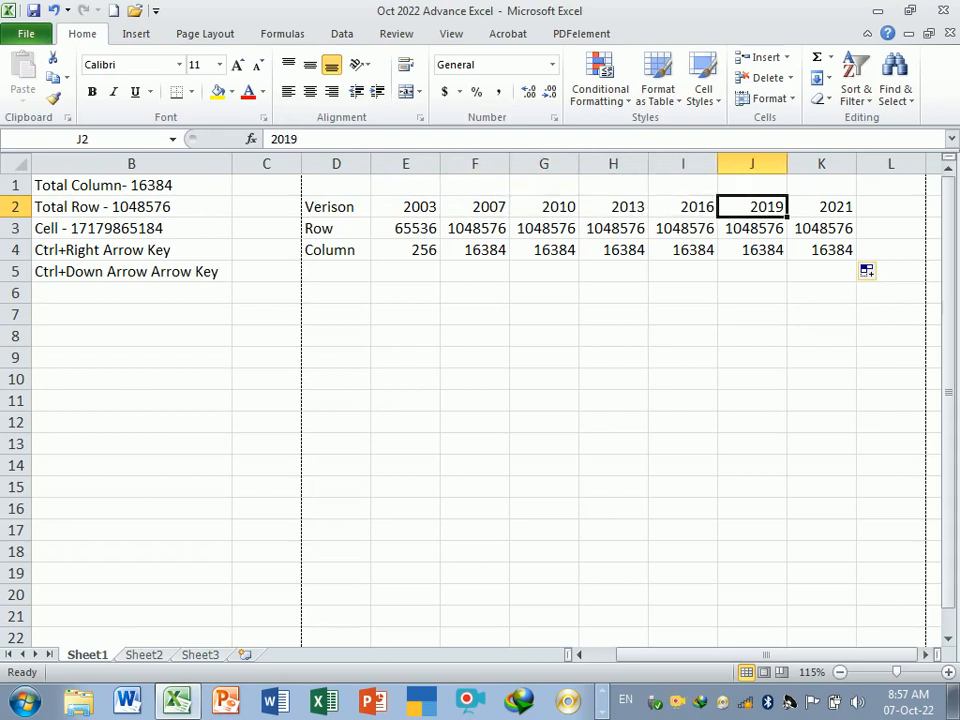
click(830, 216)
click(706, 342)
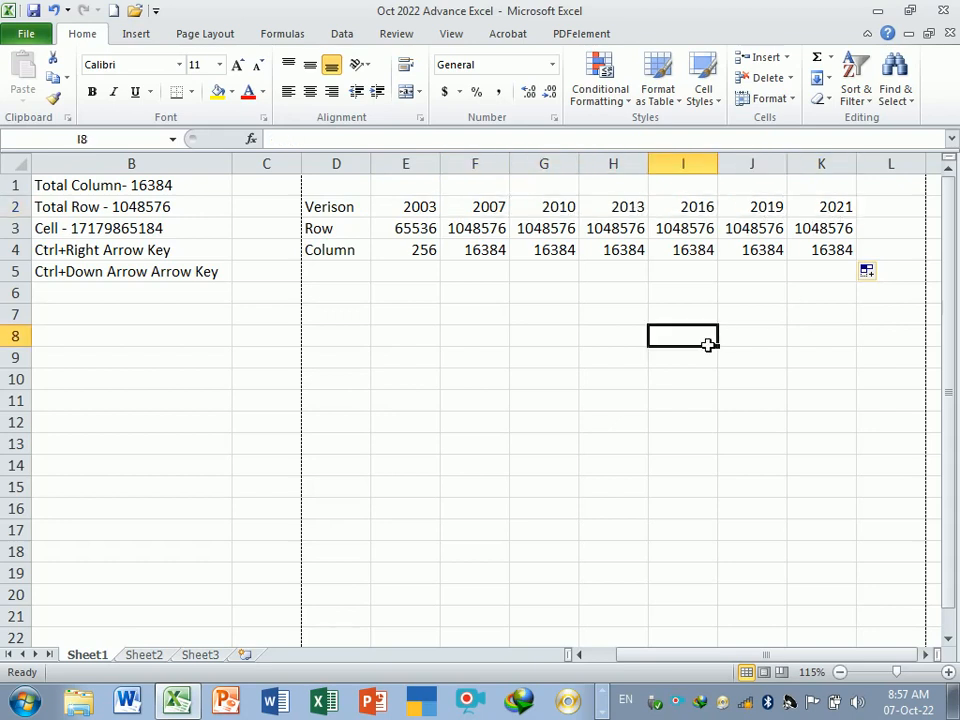
drag(418, 207, 428, 250)
drag(467, 213, 817, 250)
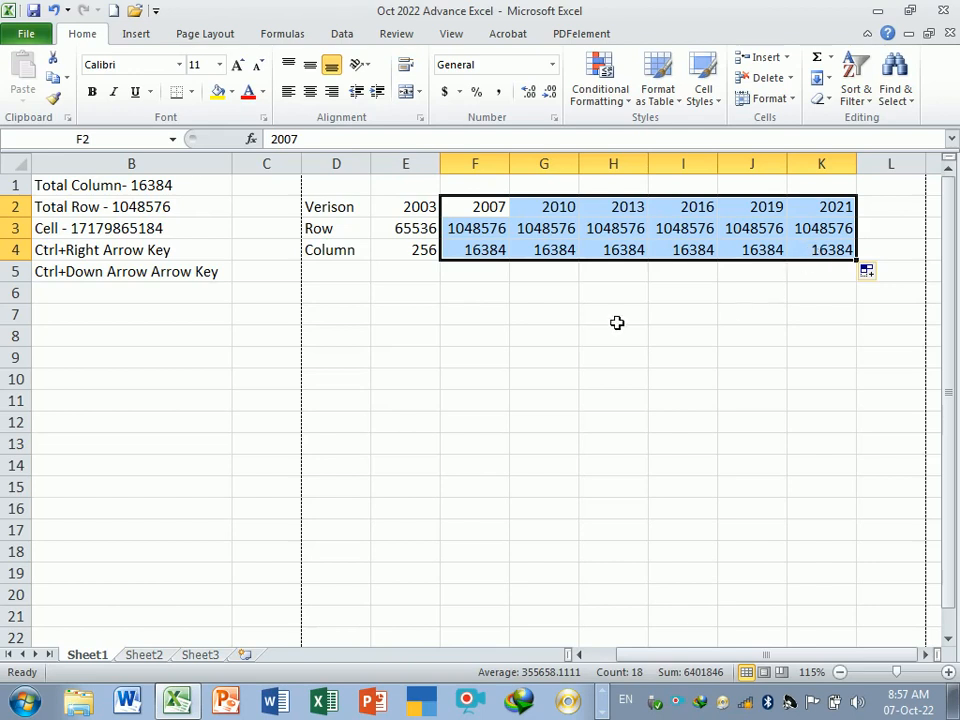
click(418, 216)
drag(418, 216, 426, 248)
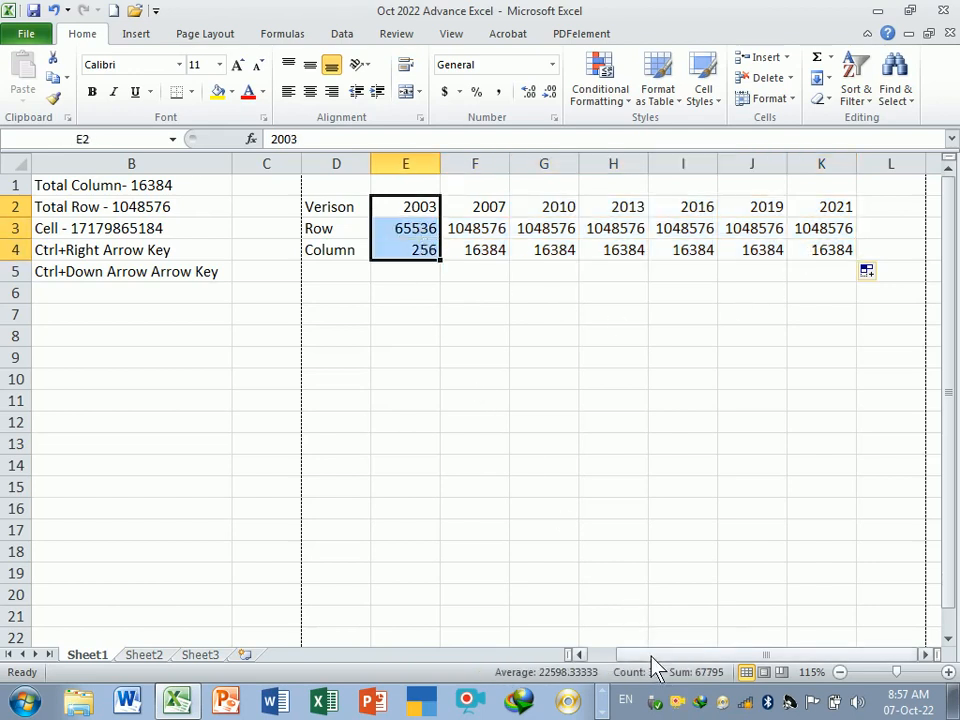
- Enter the note How many types of Selection in cell B7
drag(654, 655, 626, 655)
click(384, 380)
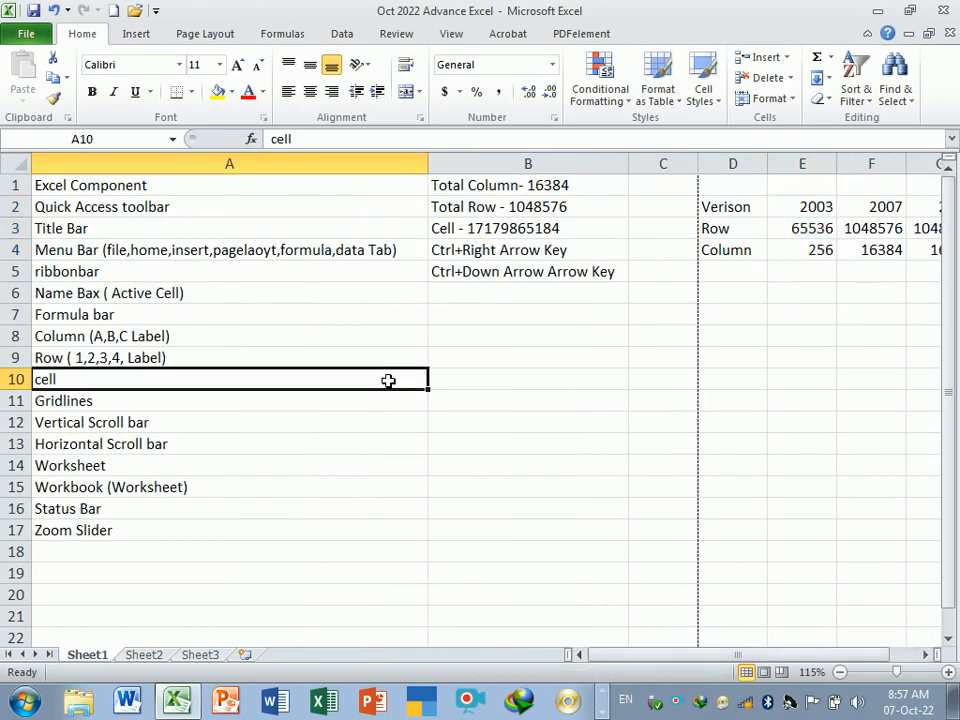
click(491, 324)
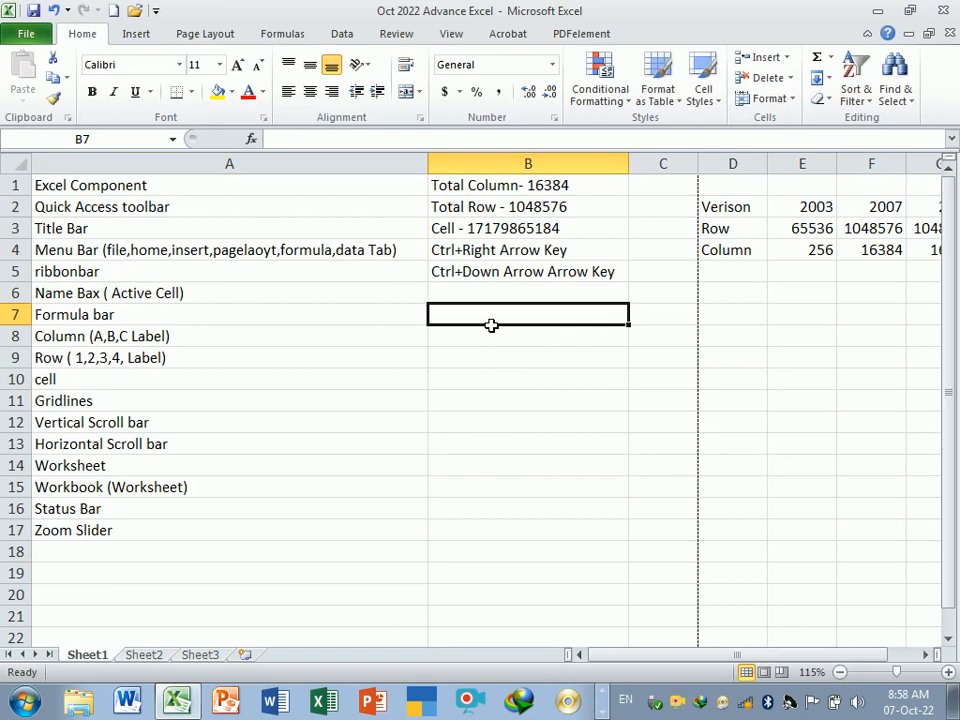
text(How ma)
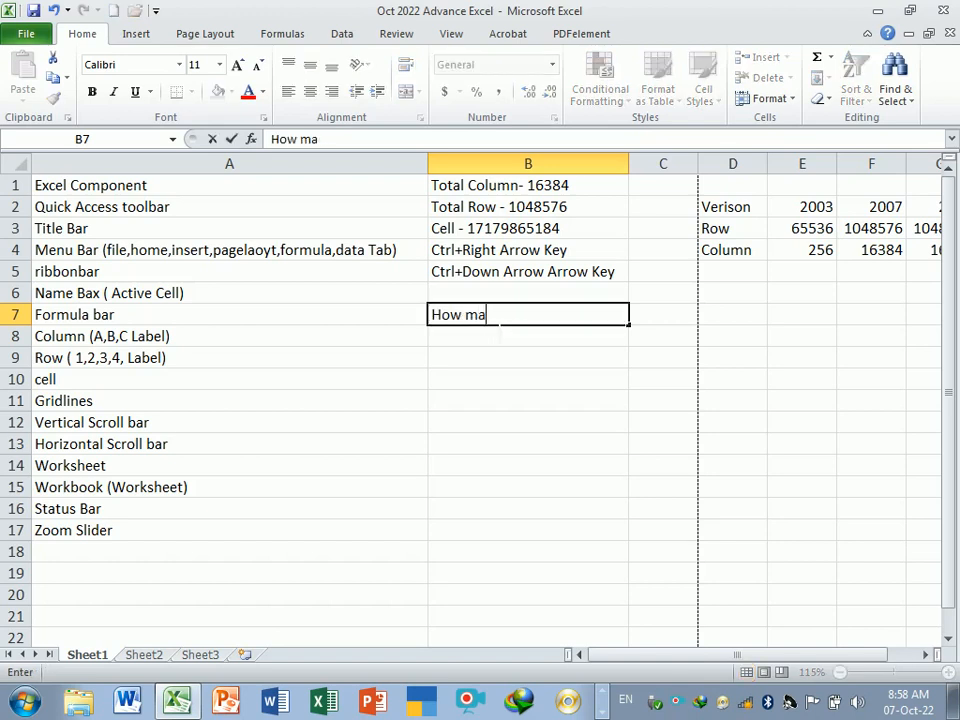
text(ny types)
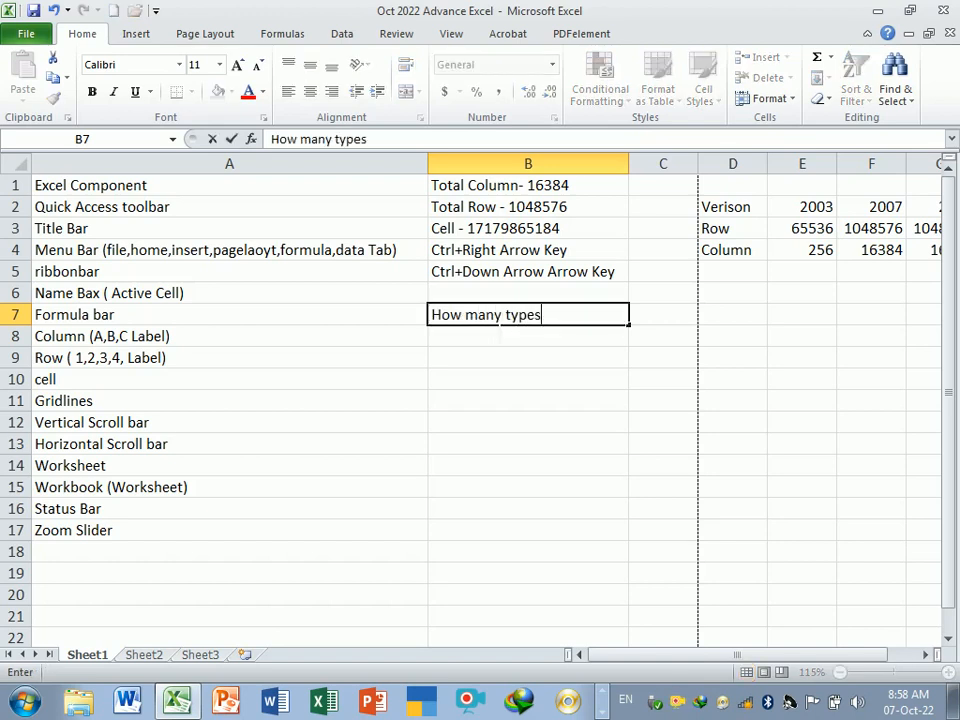
text( of Selecino)
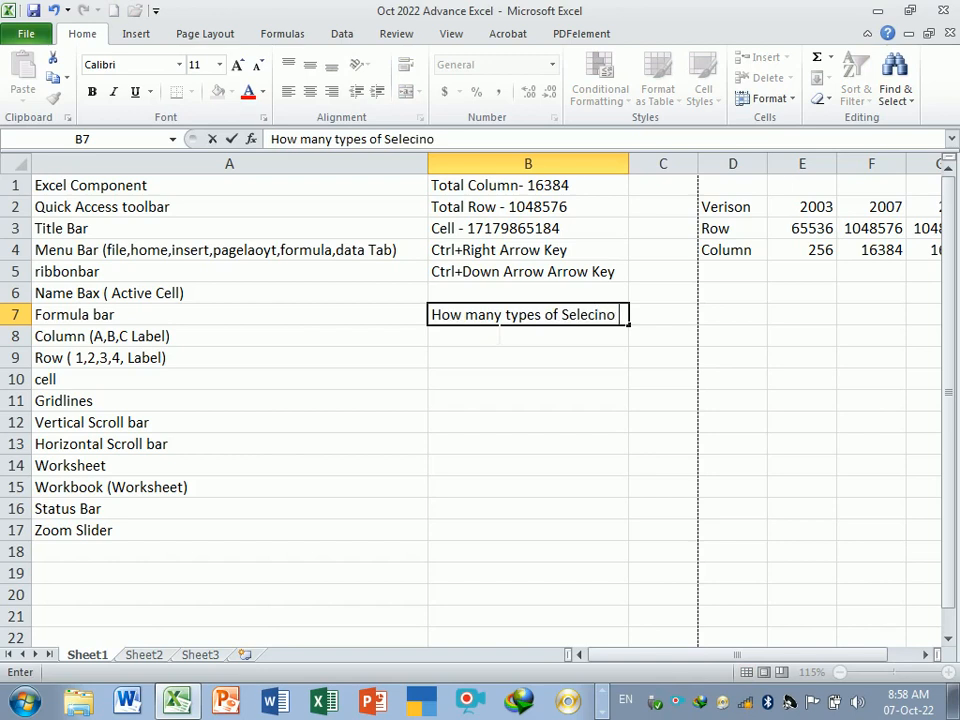
key(BackSpace)
key(BackSpace)
key(BackSpace)
text(tin)
key(BackSpace)
text(on)
key(Return)
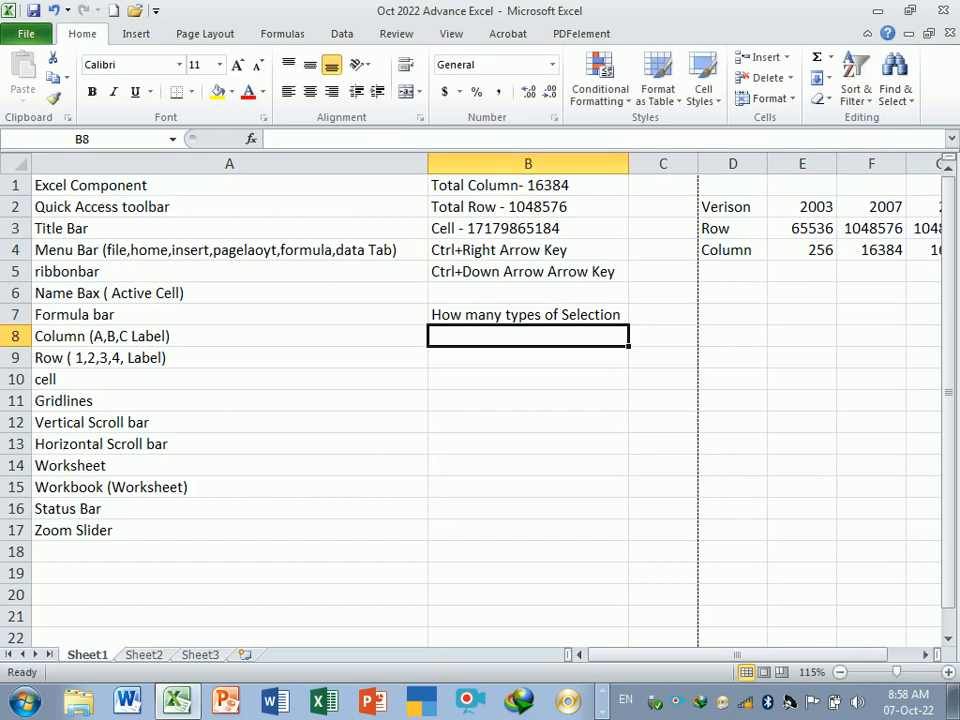
click(486, 319)
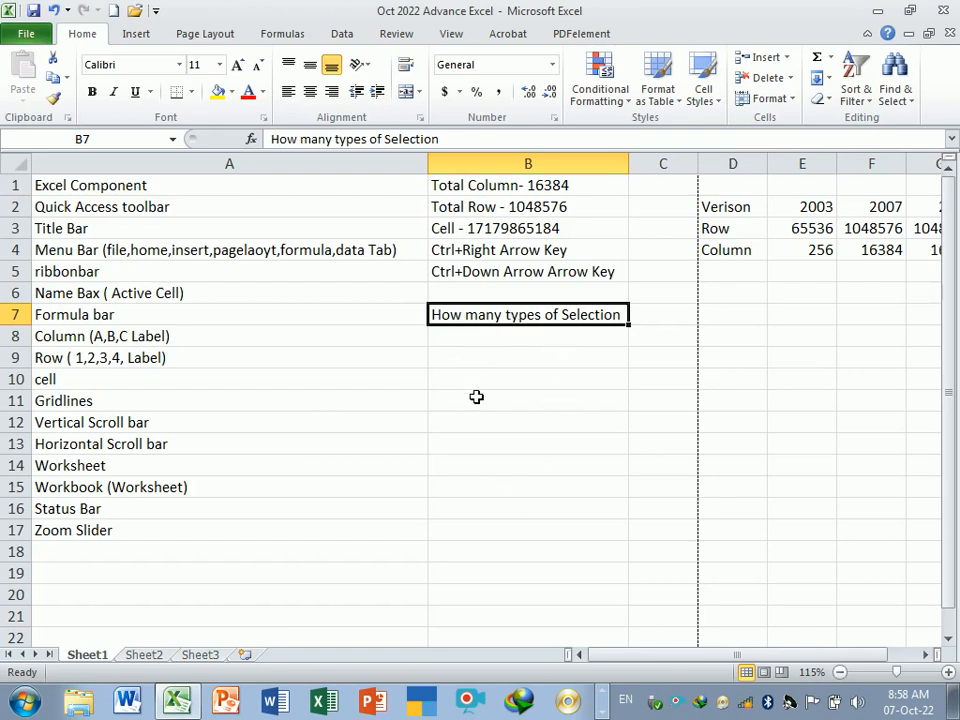
click(237, 64)
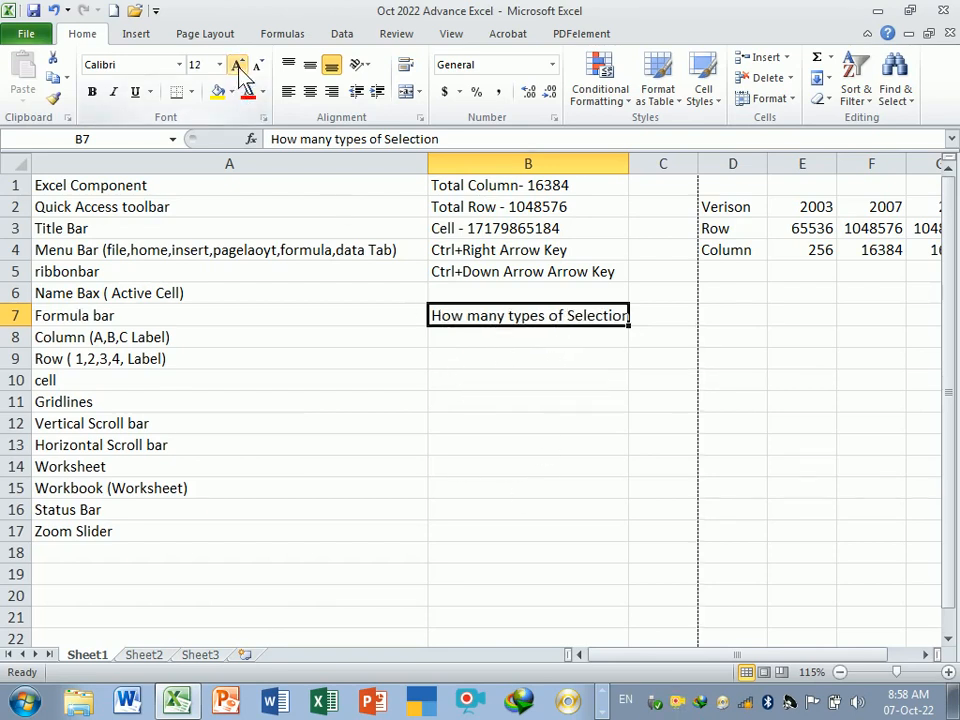
click(257, 65)
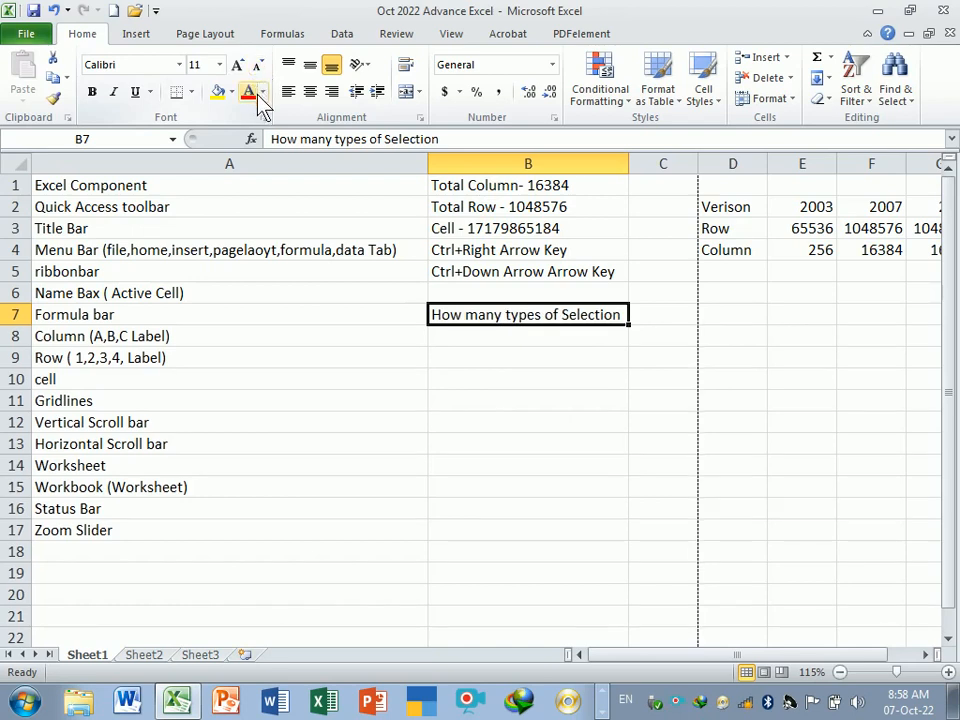
click(263, 92)
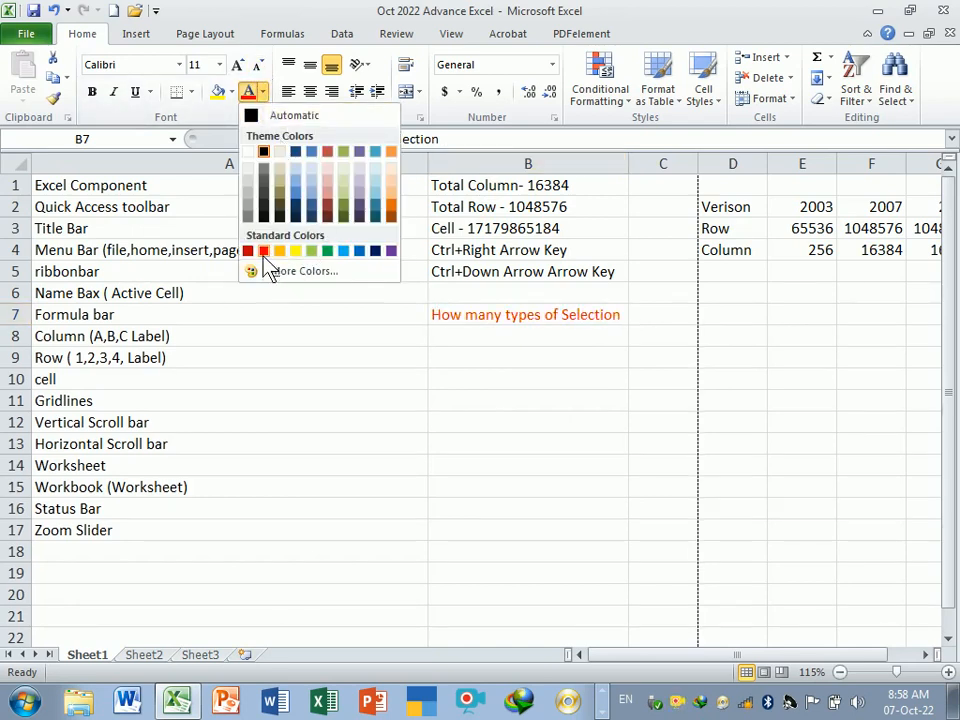
click(520, 436)
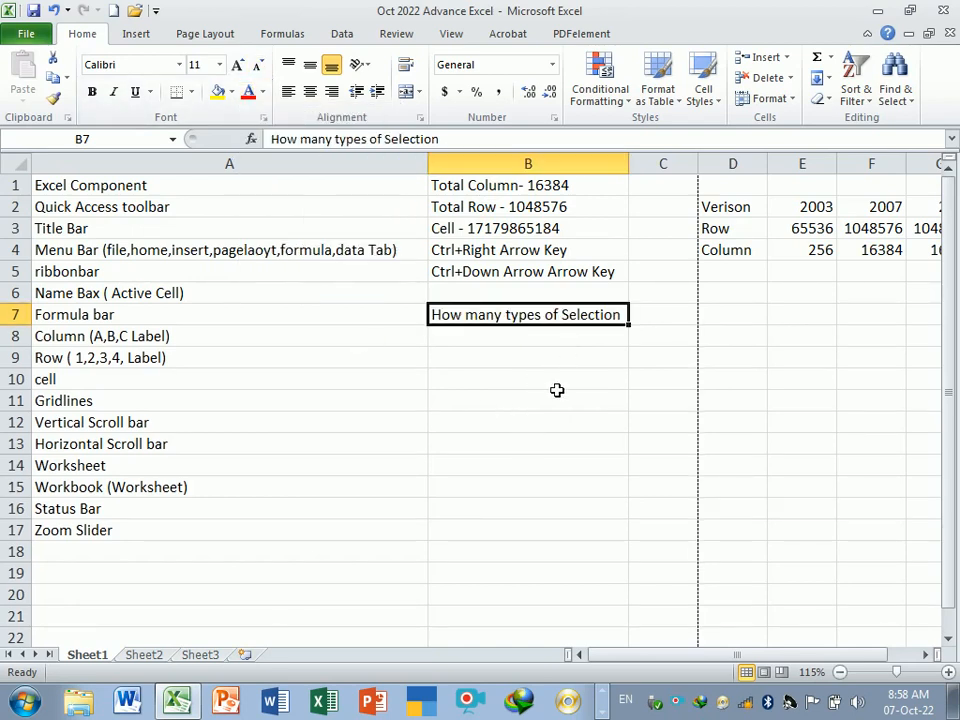
click(557, 423)
- Move the How many types of Selection note from cell B7 down to B9
click(514, 315)
drag(535, 316, 553, 336)
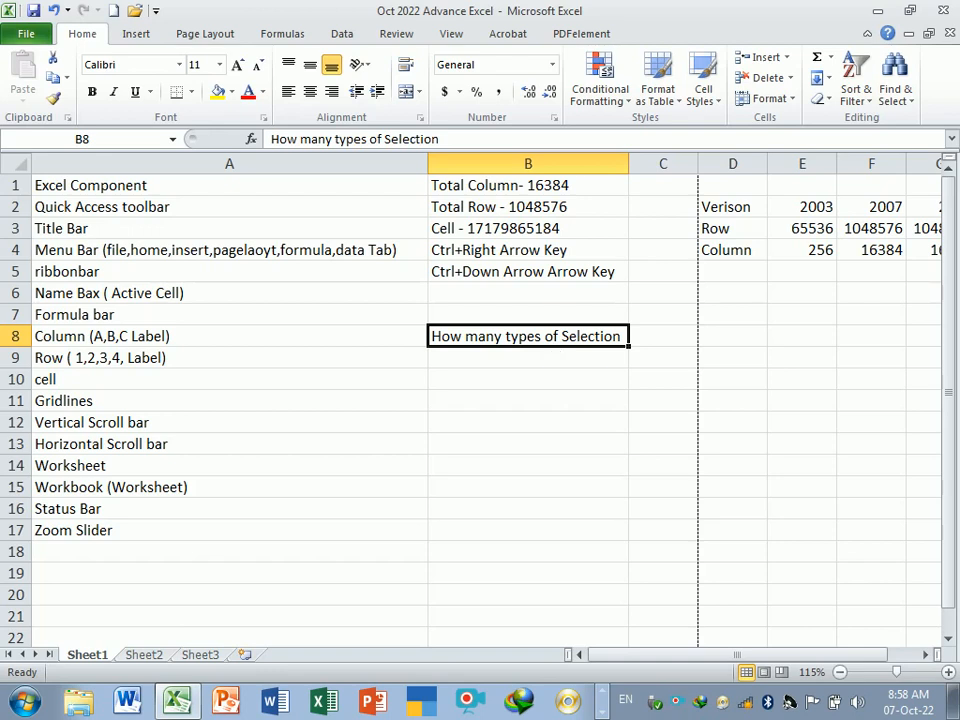
mouse_move(555, 358)
mouse_down()
mouse_move(546, 414)
mouse_move(560, 357)
mouse_up()
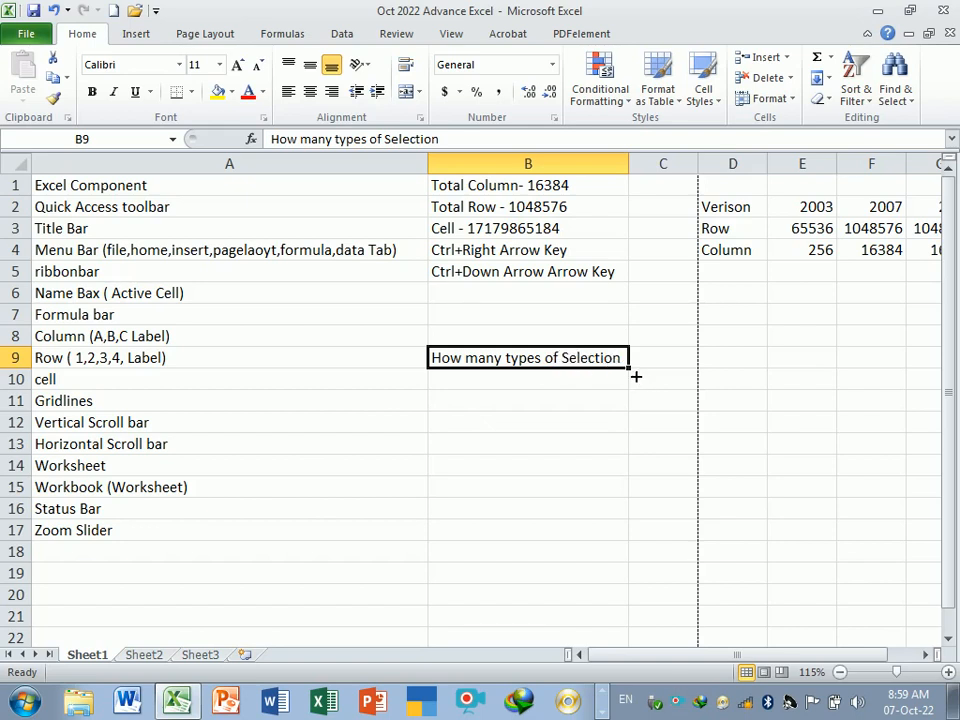
- Demonstrate filling the note down, left, up and right with the fill handle, undoing each fill
drag(636, 376, 634, 422)
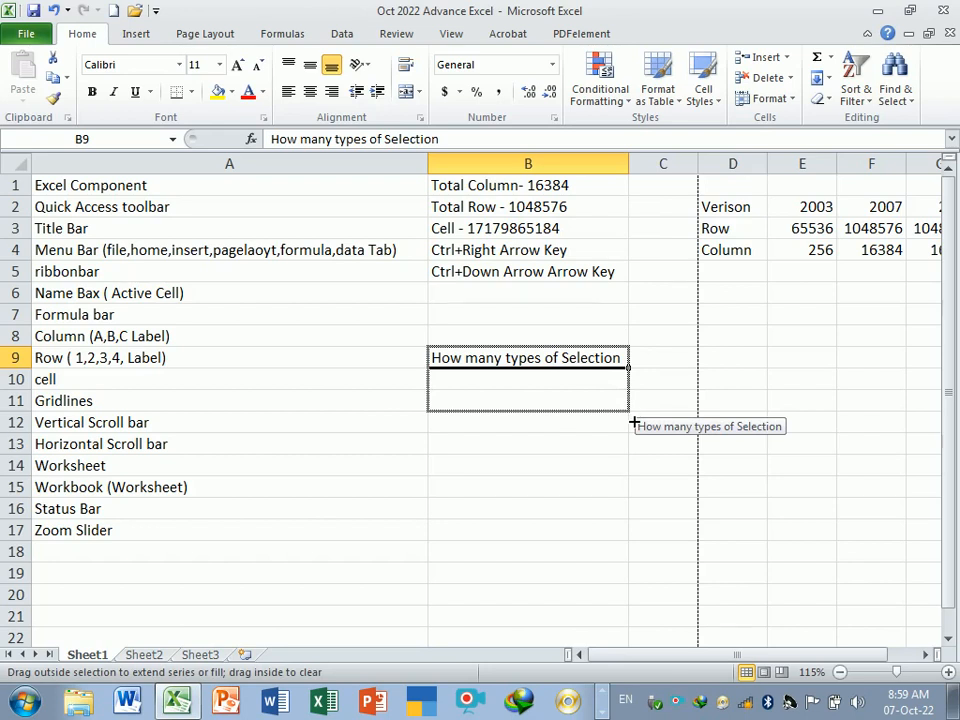
drag(634, 422, 632, 607)
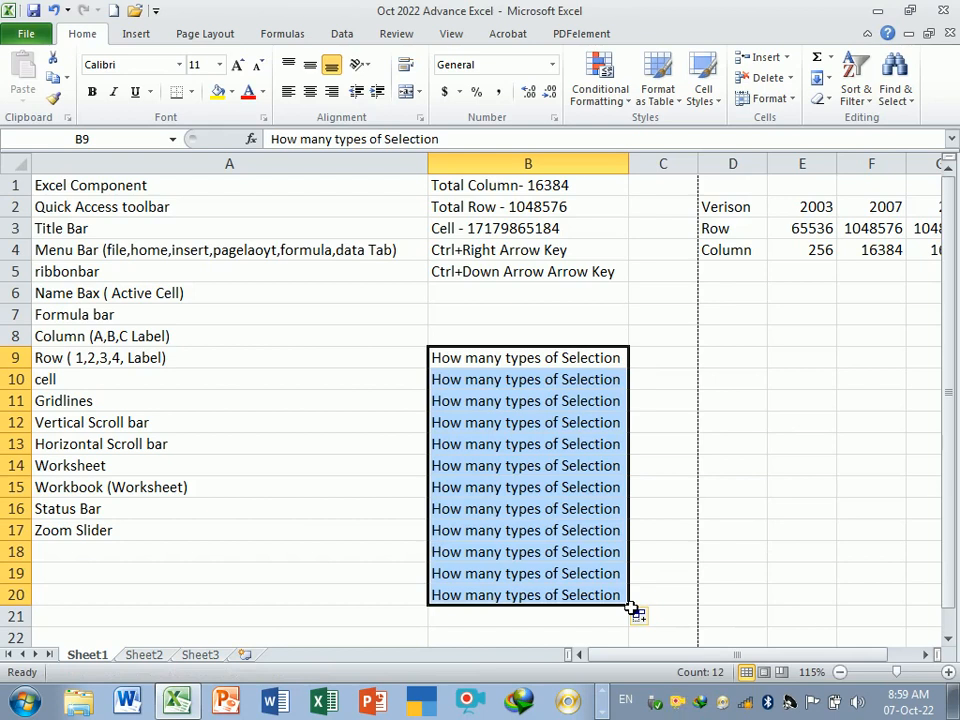
key(ctrl+z)
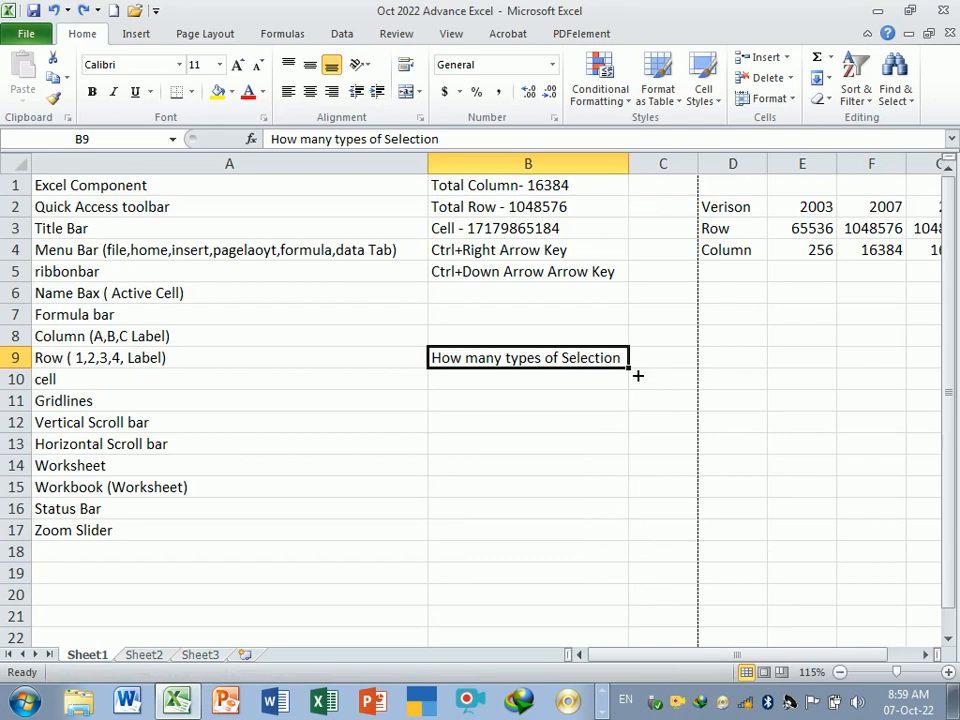
drag(637, 375, 187, 383)
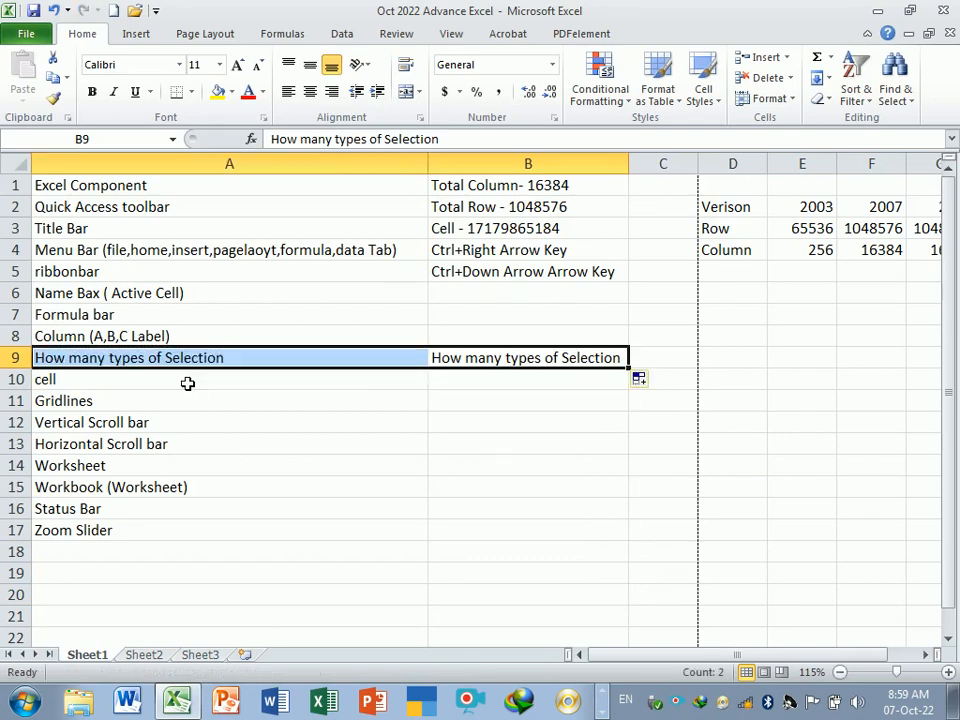
key(ctrl+z)
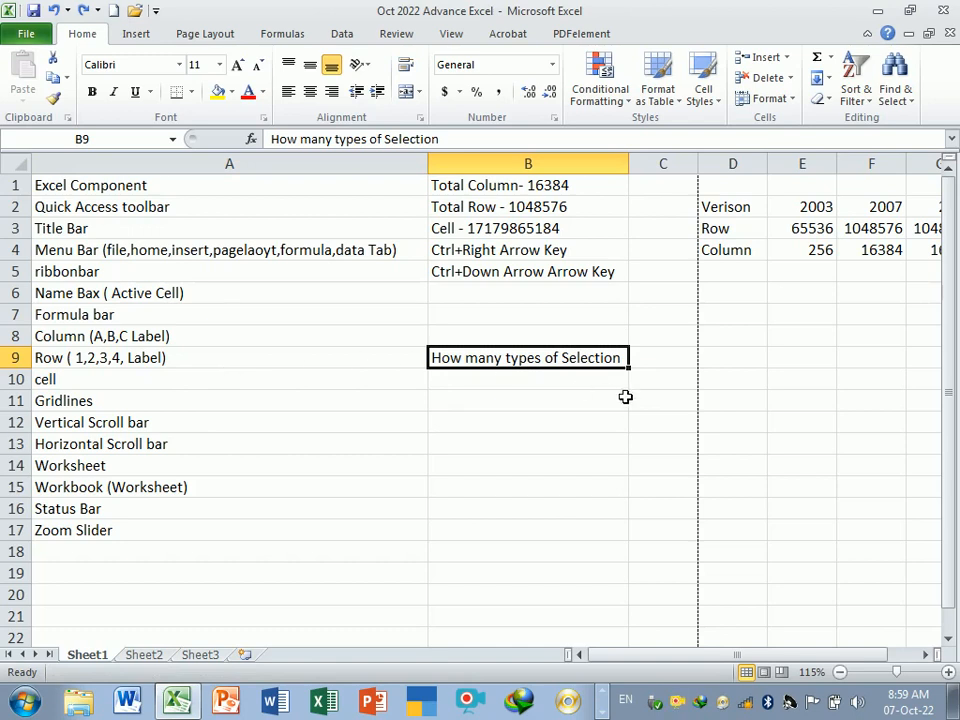
drag(635, 376, 636, 188)
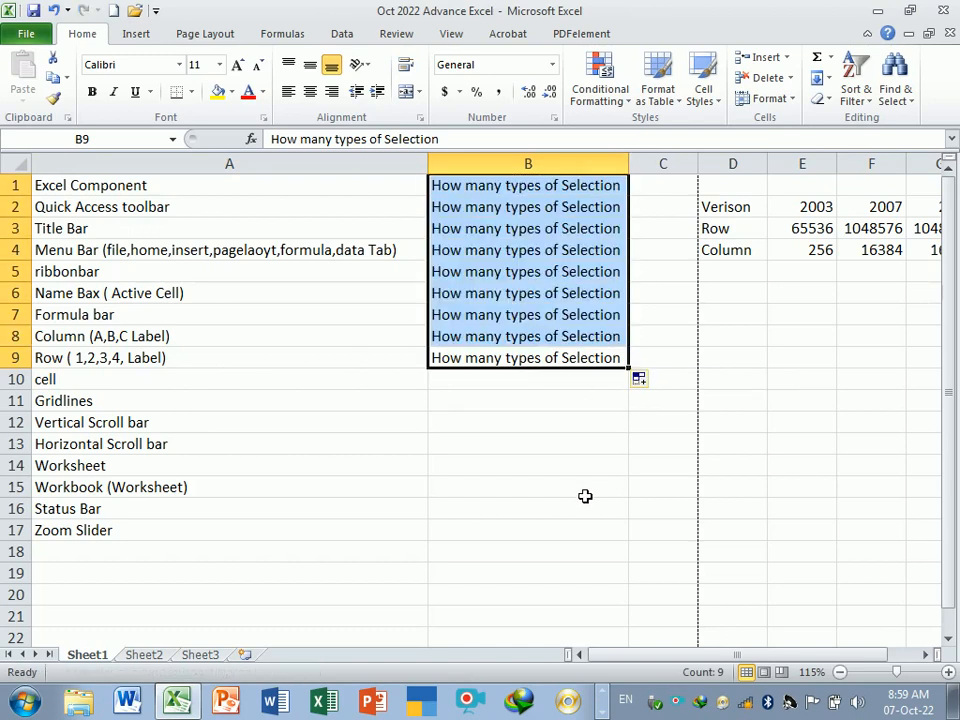
key(ctrl+z)
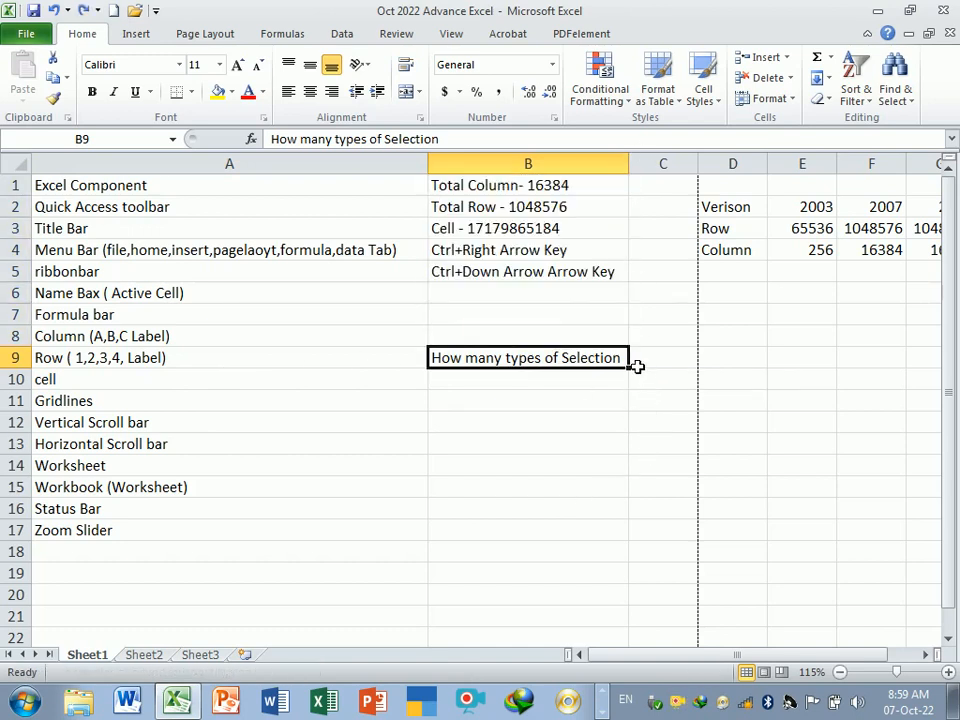
drag(633, 366, 895, 391)
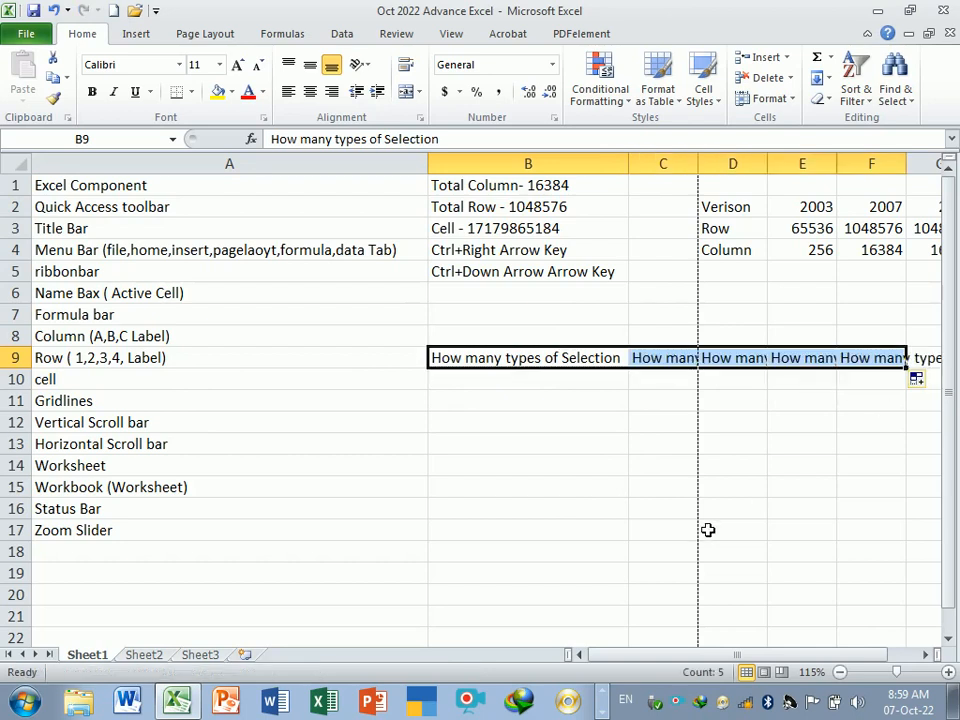
key(ctrl+z)
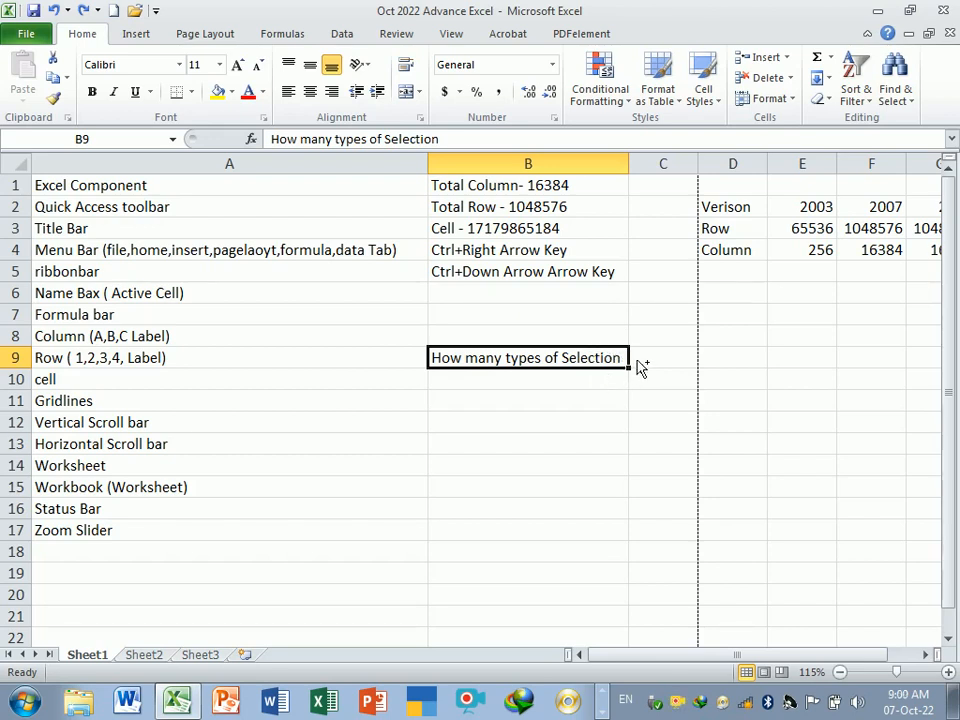
- Try dragging the note into other cells of columns B and D, then undo those changes
drag(637, 362, 637, 436)
drag(603, 458, 766, 592)
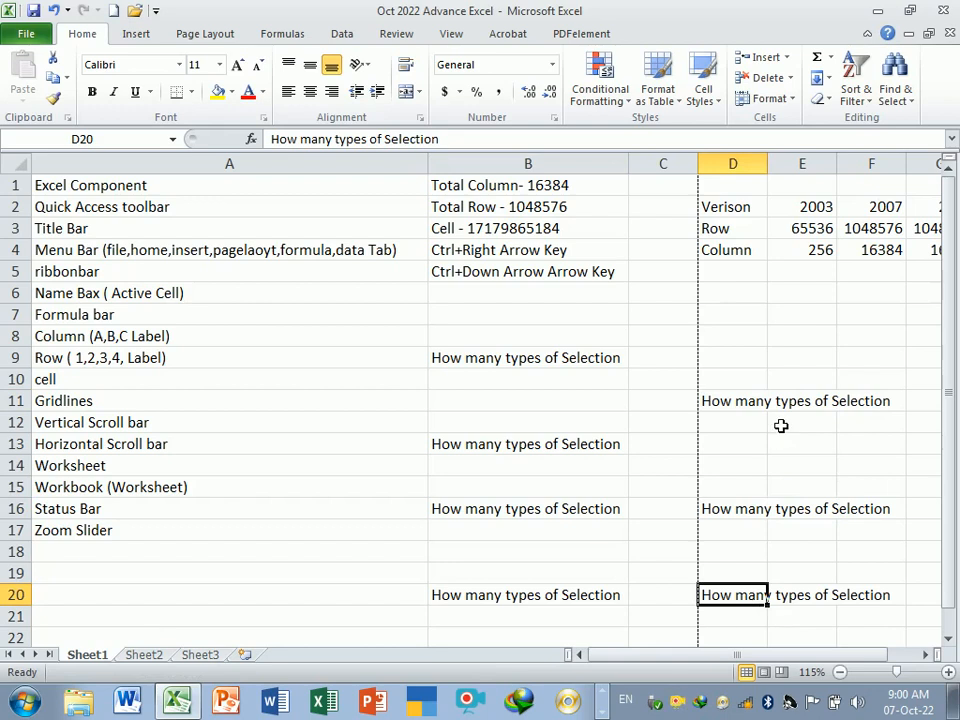
key(ctrl+z)
key(ctrl+z)
key(ctrl+z)
key(ctrl+z)
key(ctrl+z)
key(ctrl+z)
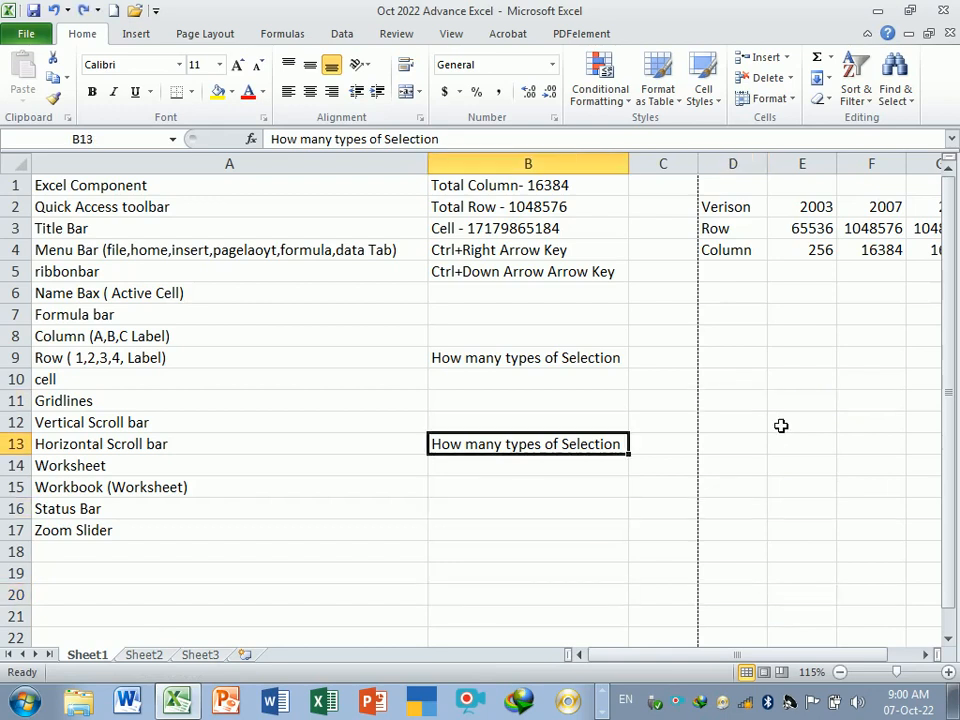
- Move the note up to cell B8 and try filling it down to B15, undoing the fill
click(549, 425)
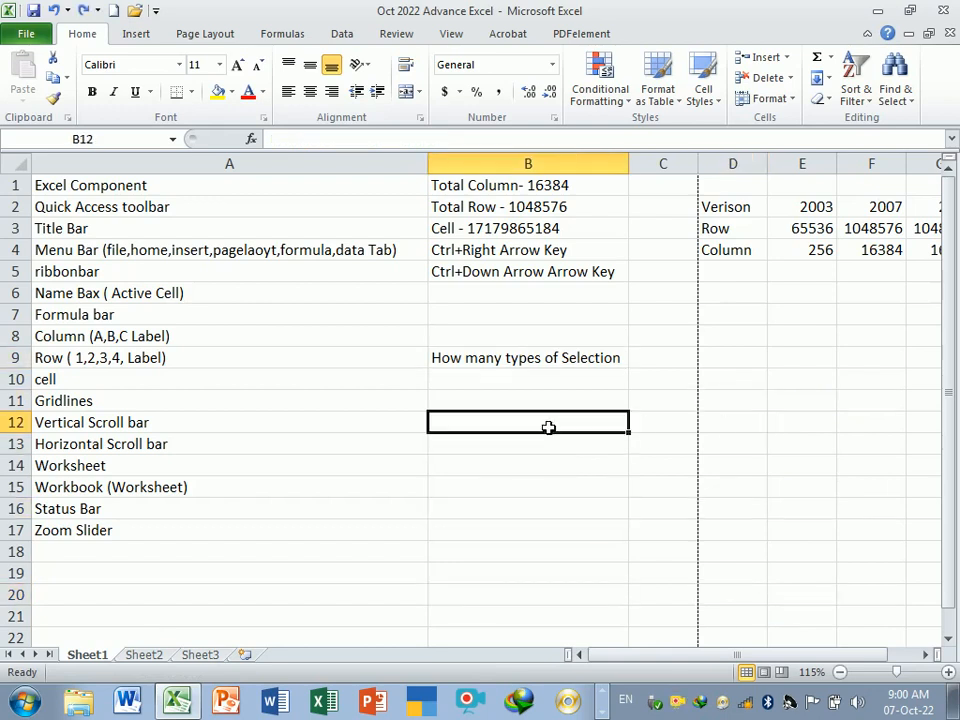
click(566, 360)
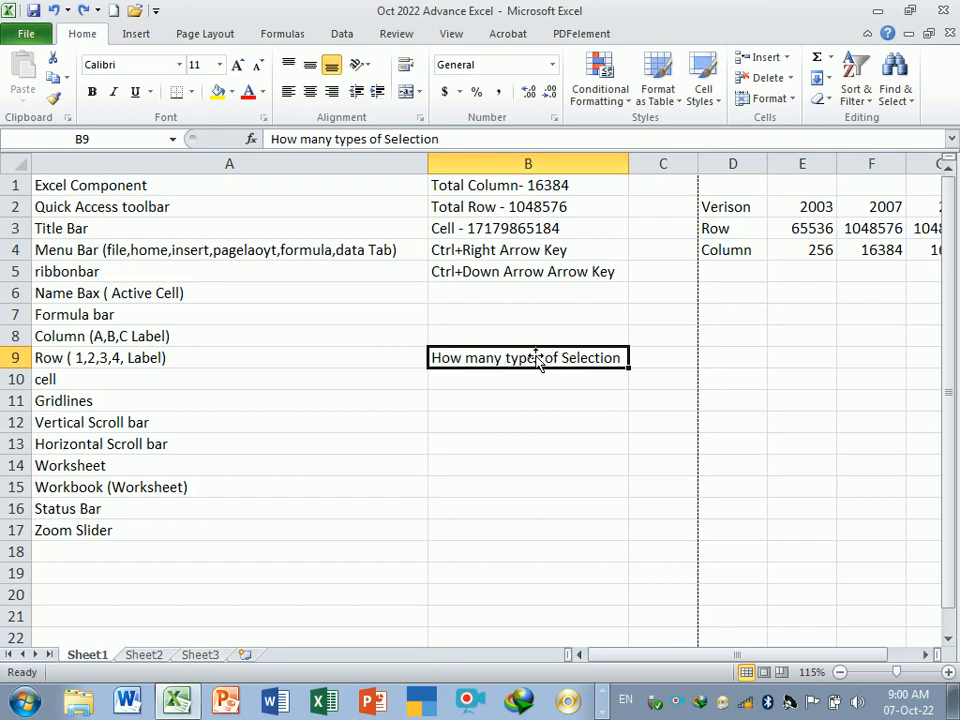
drag(537, 360, 538, 340)
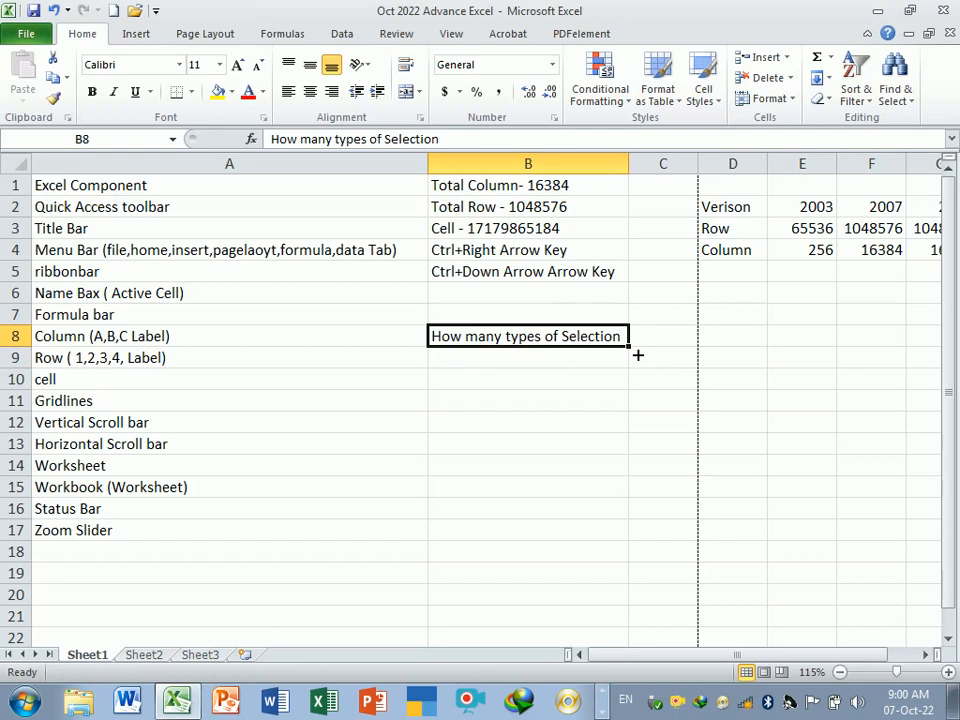
drag(636, 355, 638, 513)
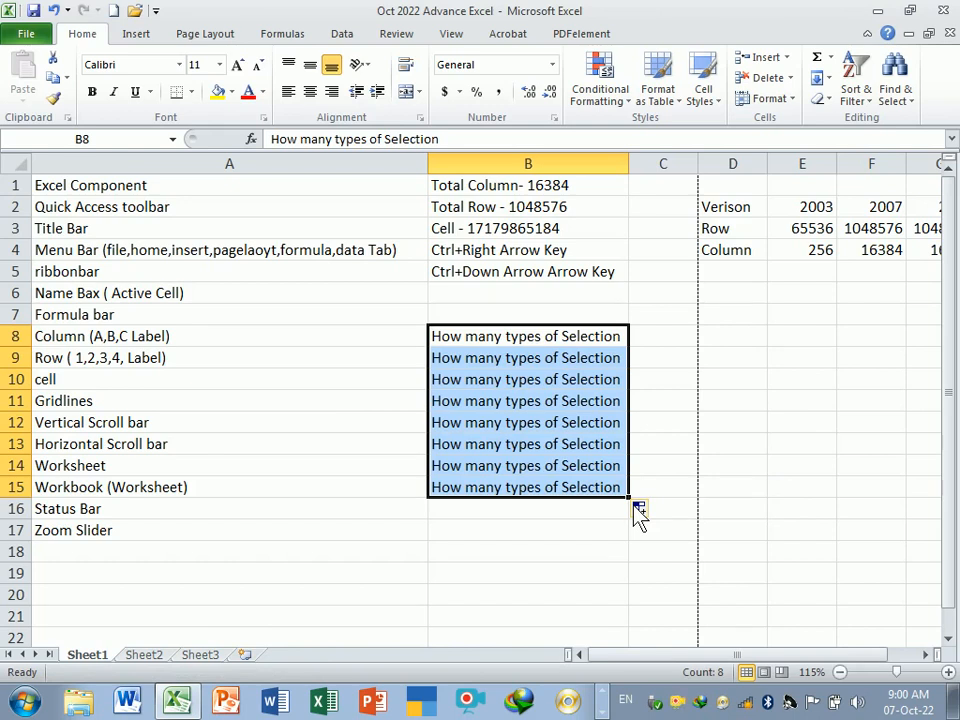
key(ctrl+z)
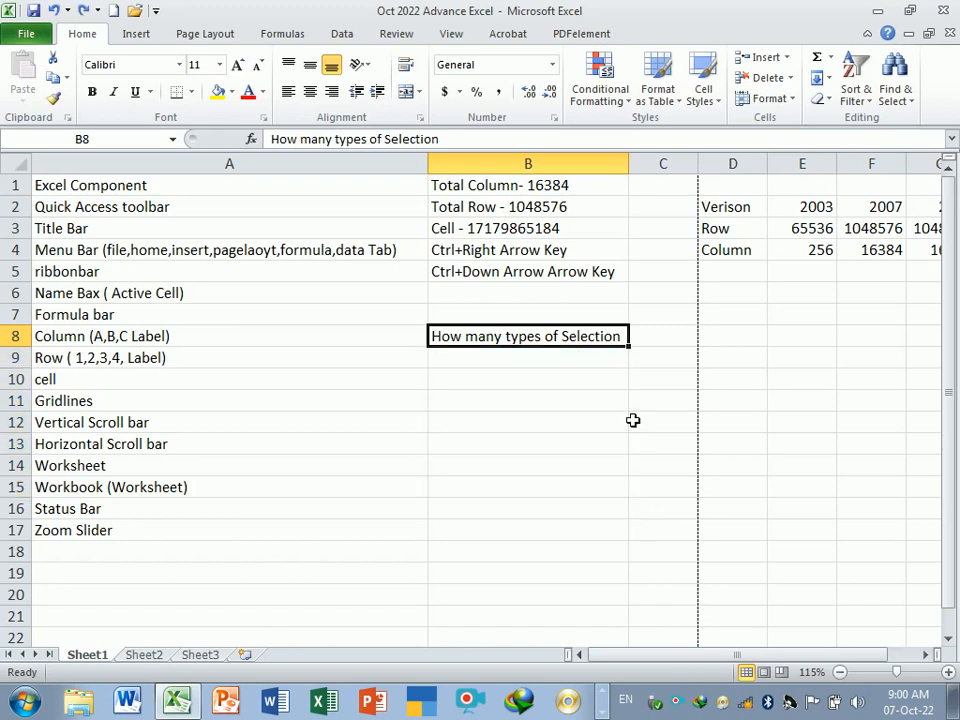
- Enter the note Ctrl+1 = Fromat Cell in cell B10
click(609, 377)
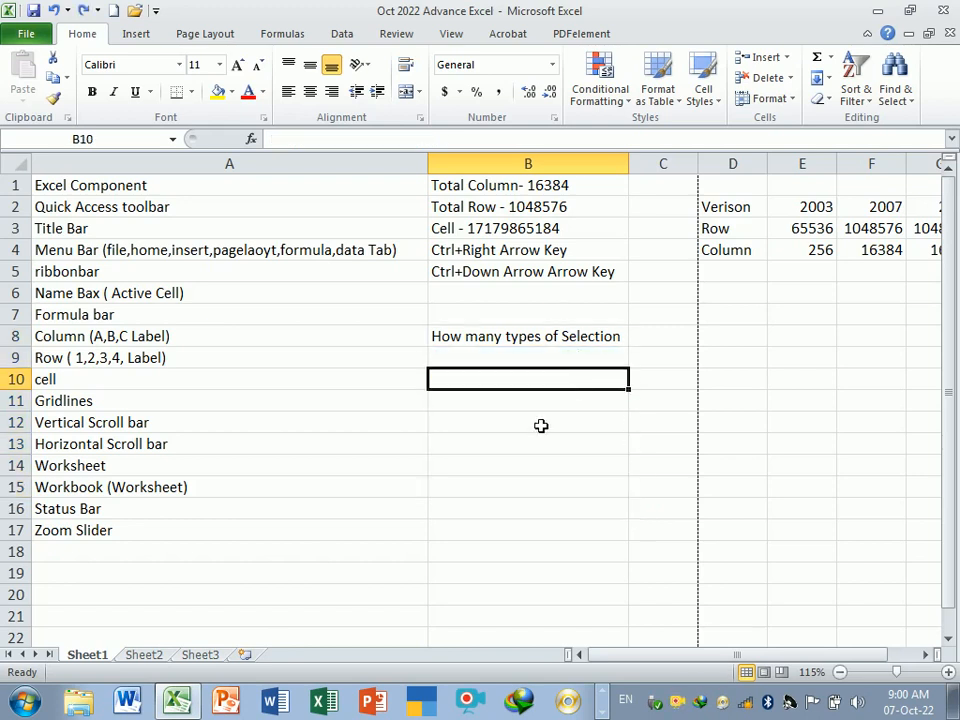
text(C)
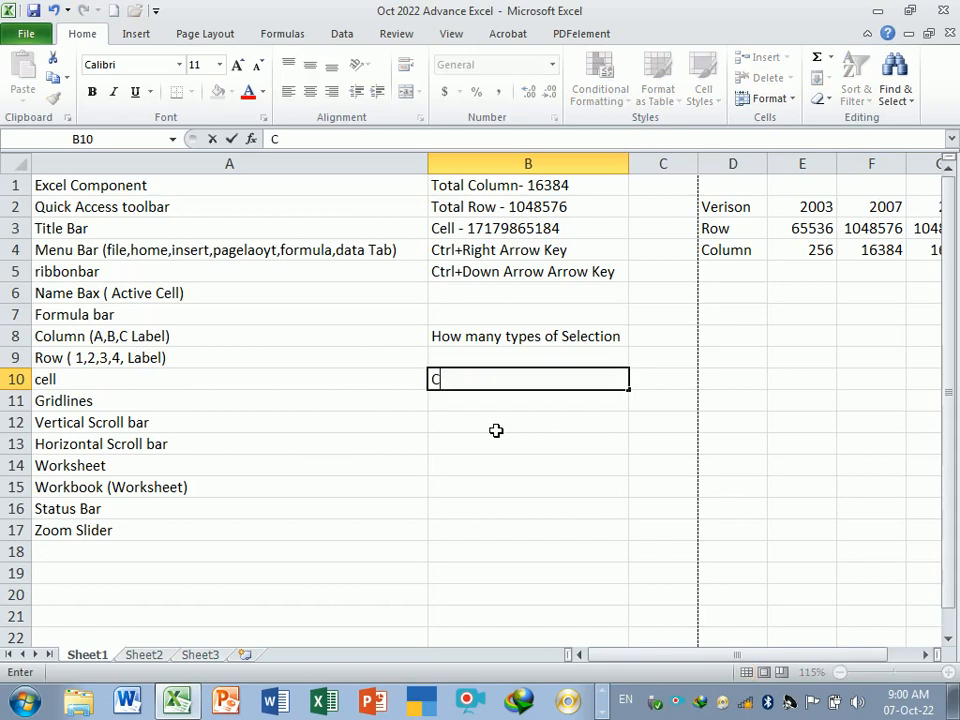
text(trl+1 = )
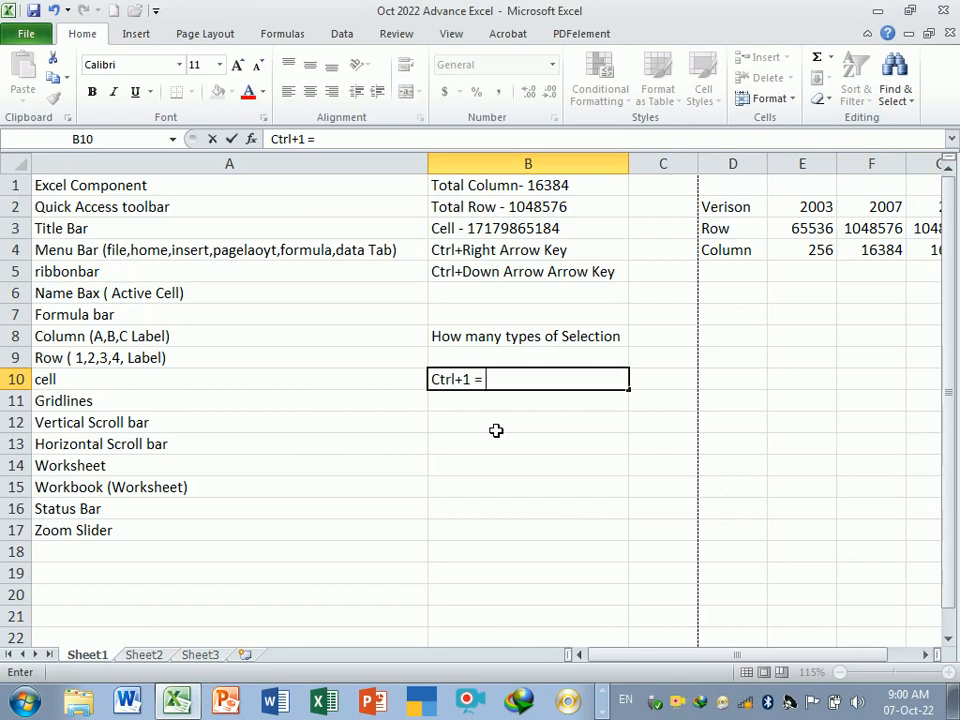
text(Fromat)
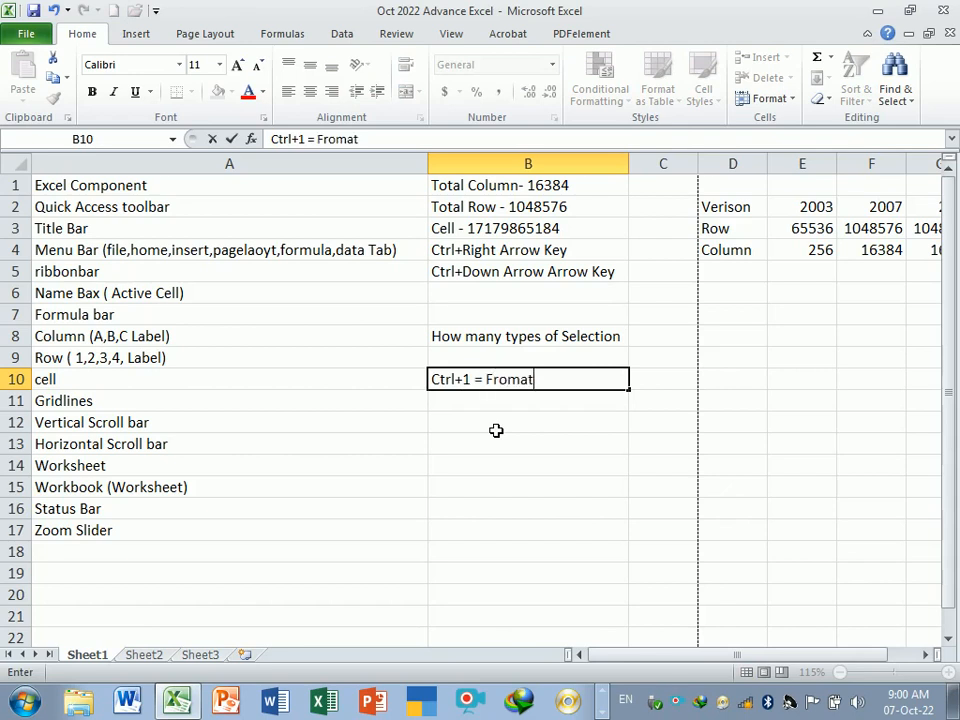
text( Cell)
key(Return)
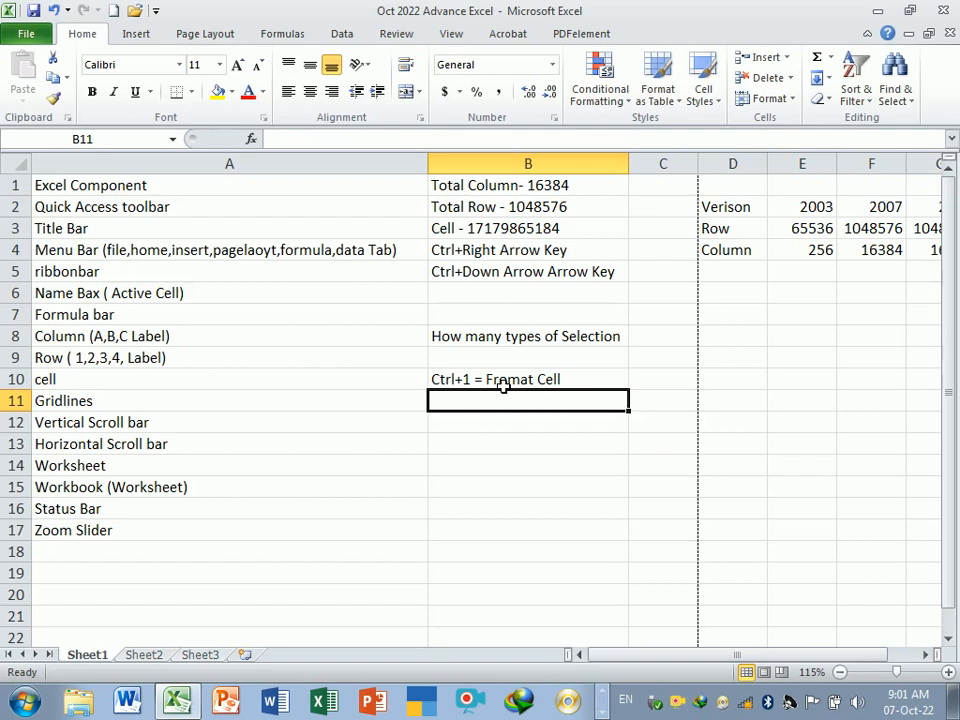
- Enter the label Numbe in cell B14 and the number 20000 in cell B15
click(499, 444)
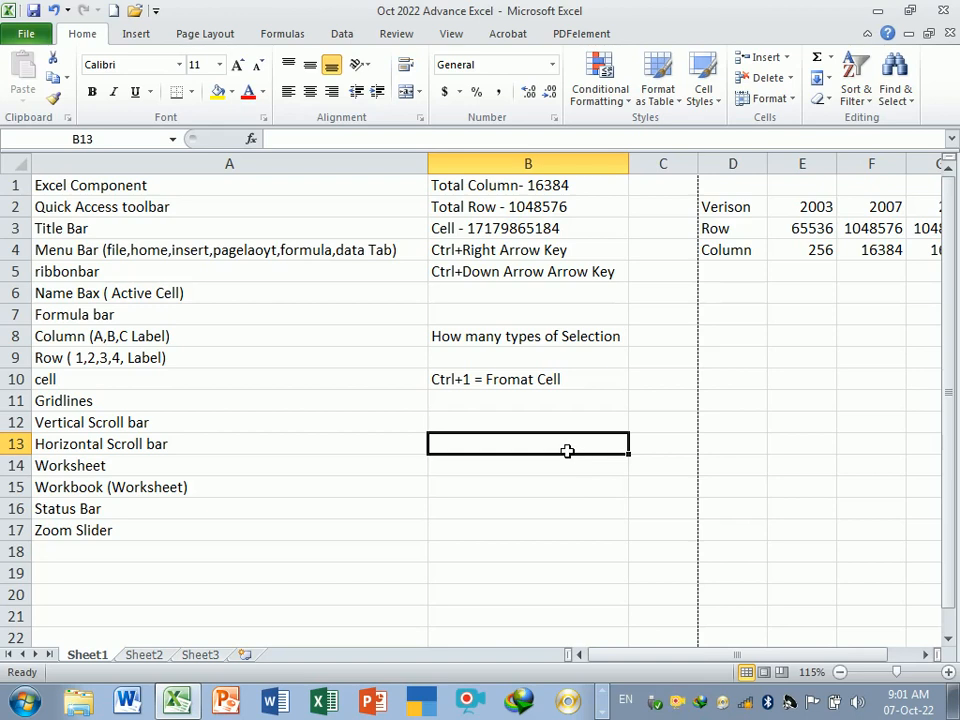
click(481, 427)
click(481, 476)
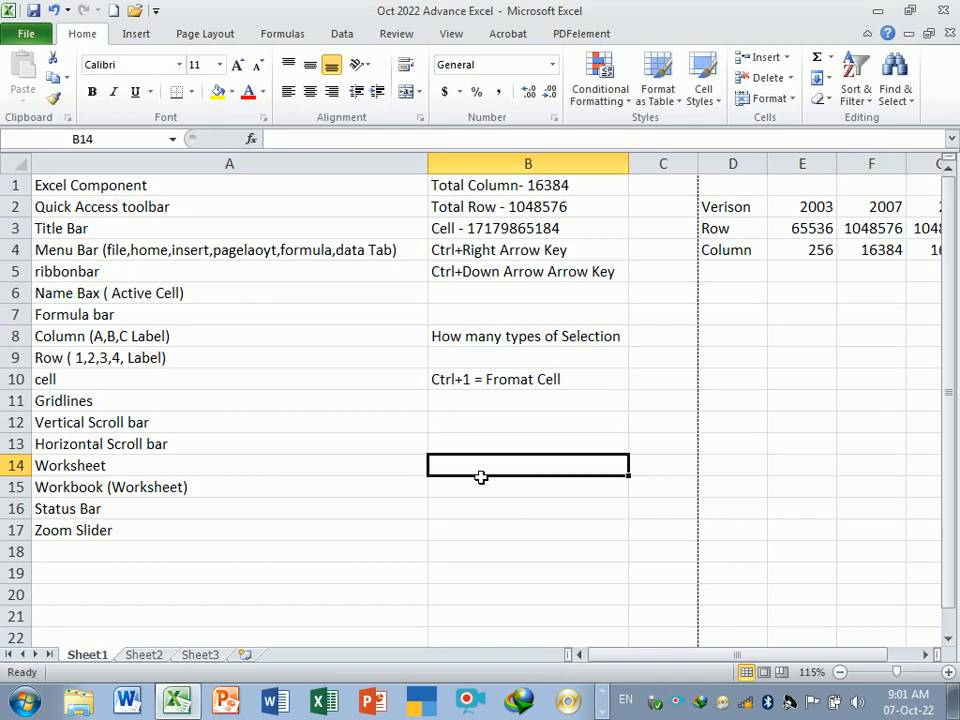
text(Num)
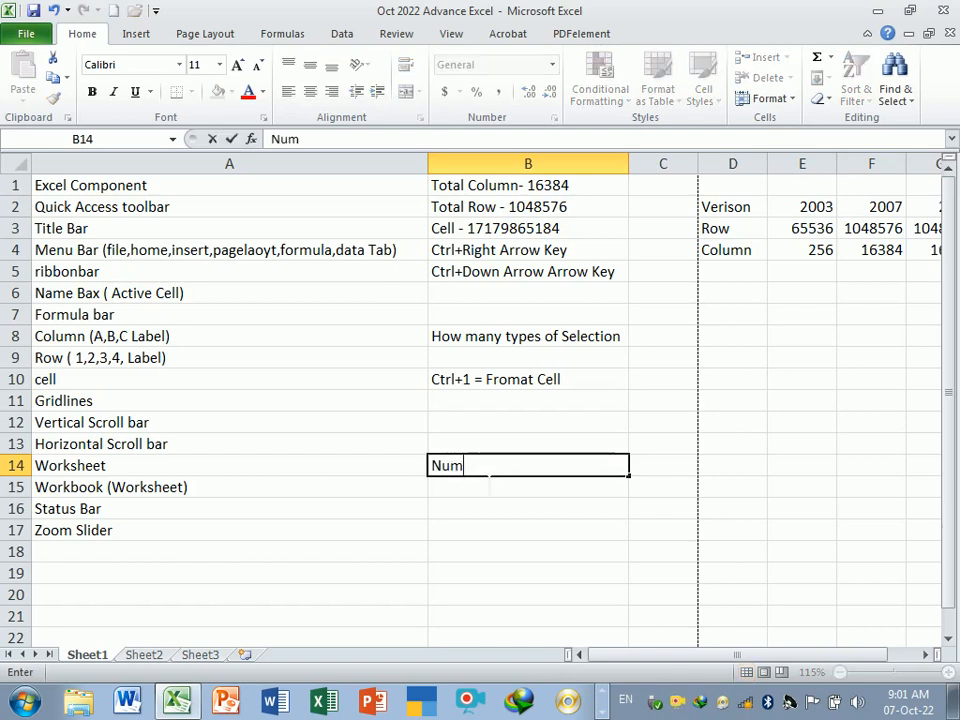
text(ber)
key(BackSpace)
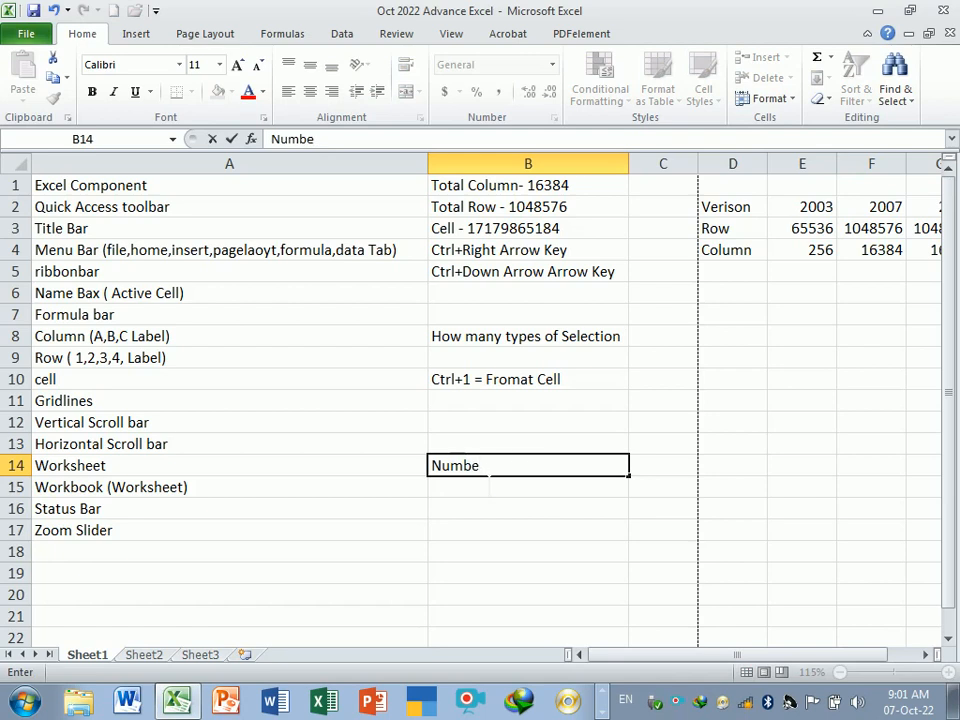
key(Return)
text(20000)
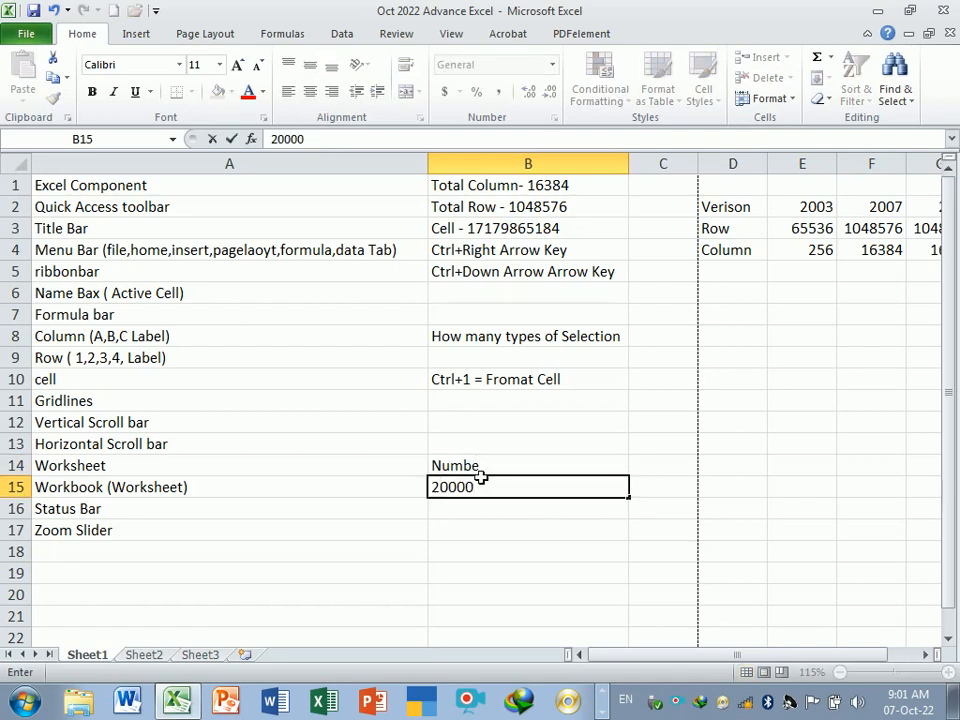
key(Return)
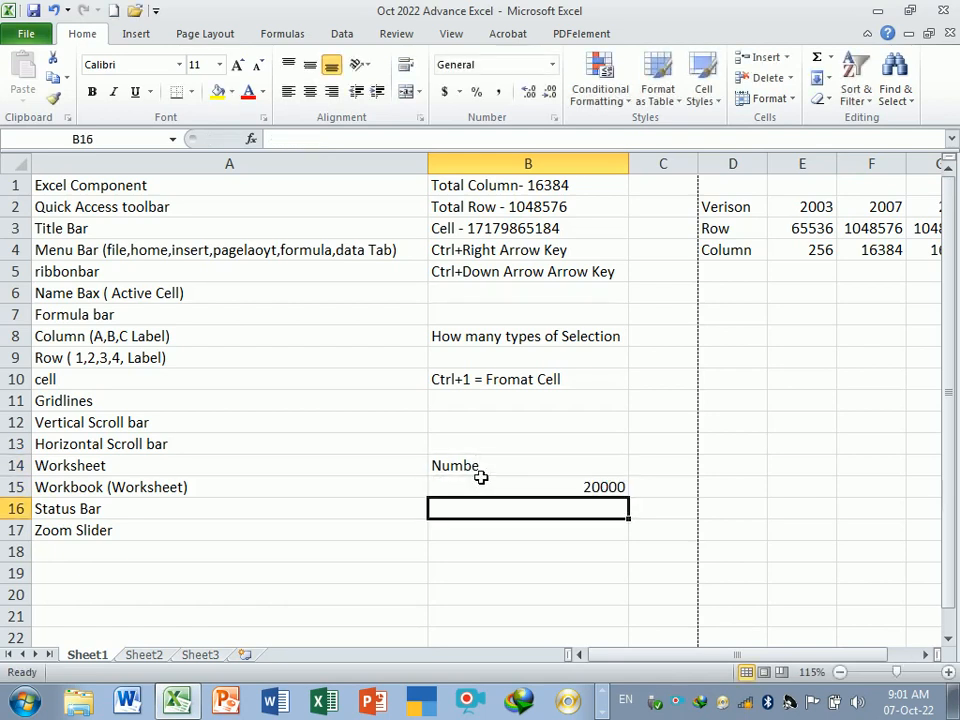
- Enter the label Text in cell D13
click(580, 492)
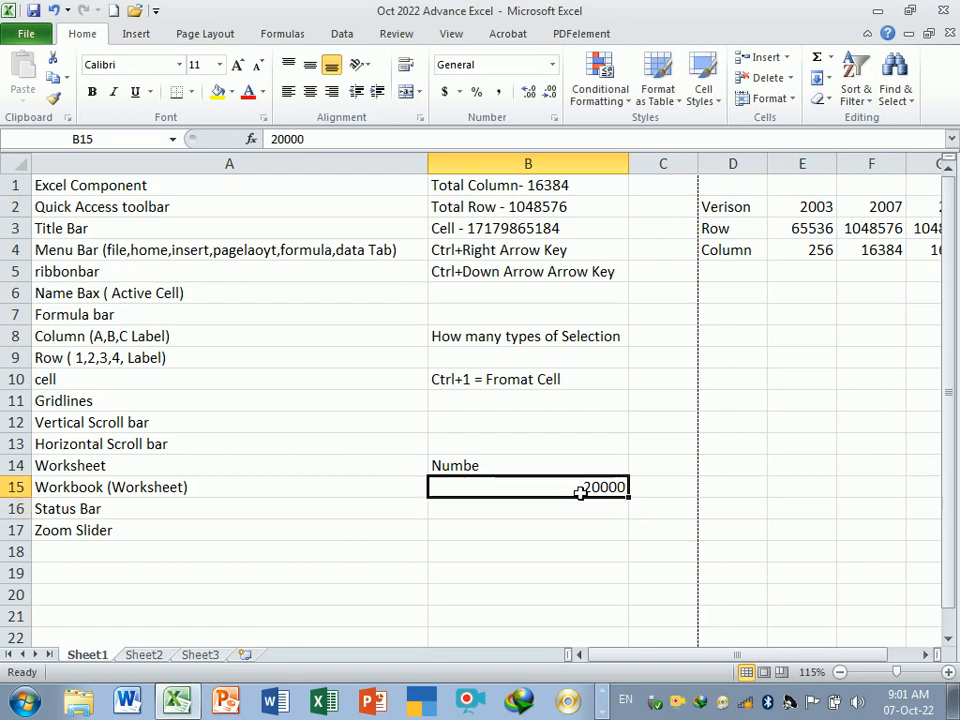
click(576, 531)
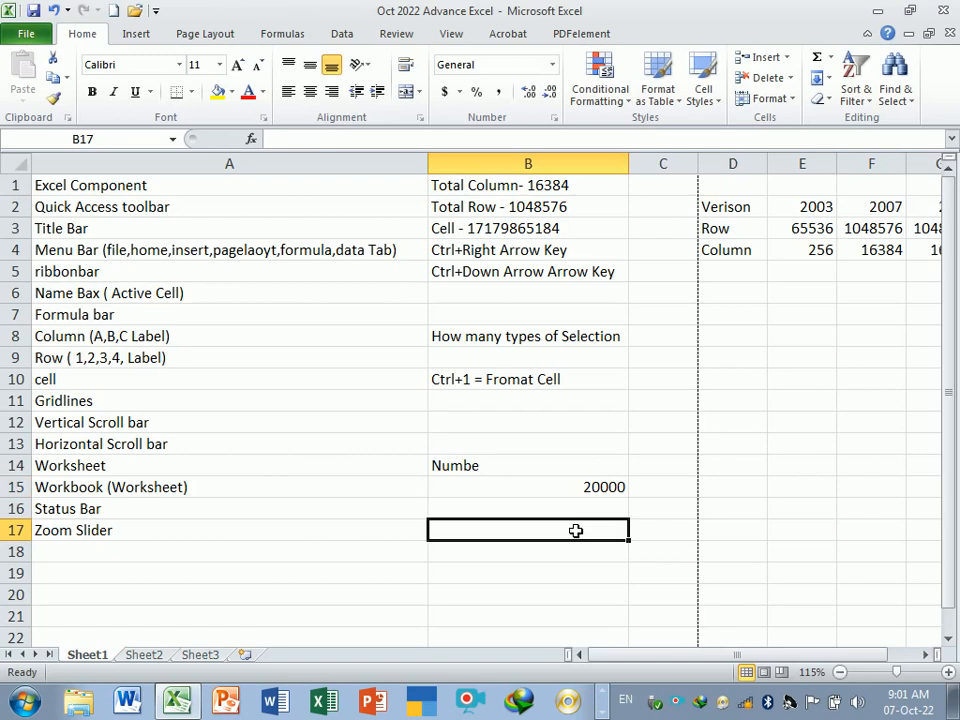
click(748, 450)
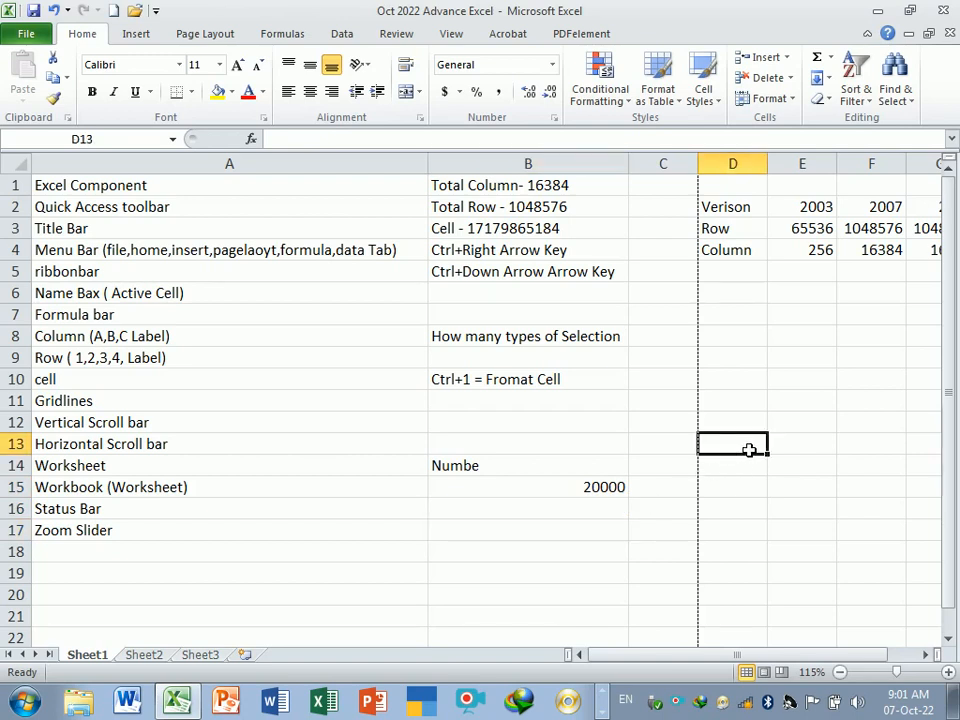
text(Text)
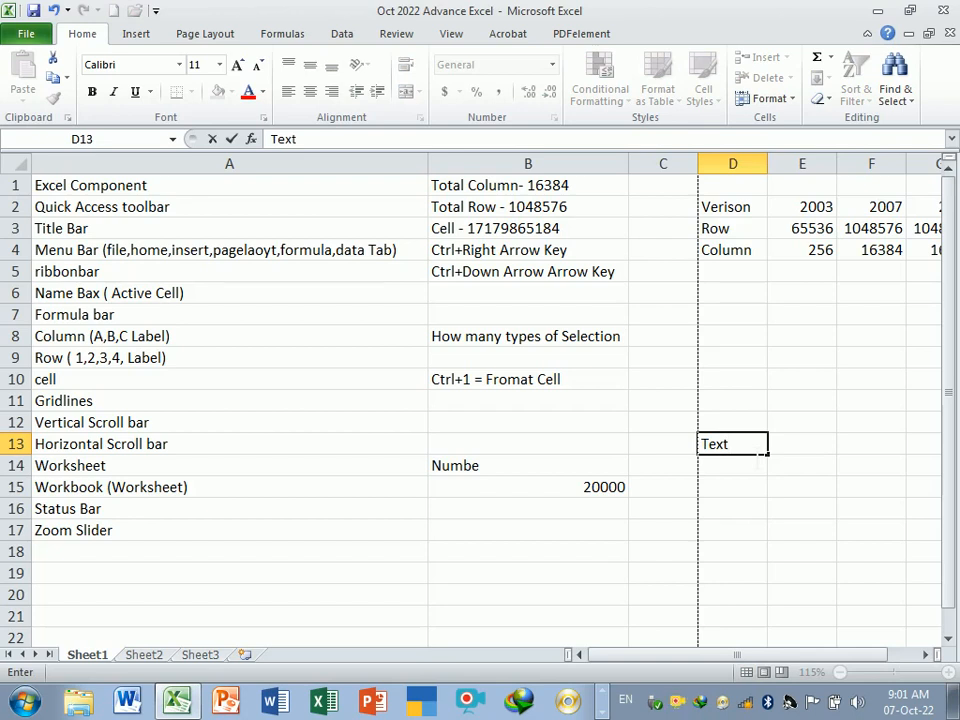
key(Return)
- Enter the number 20000 in cell B16
click(749, 450)
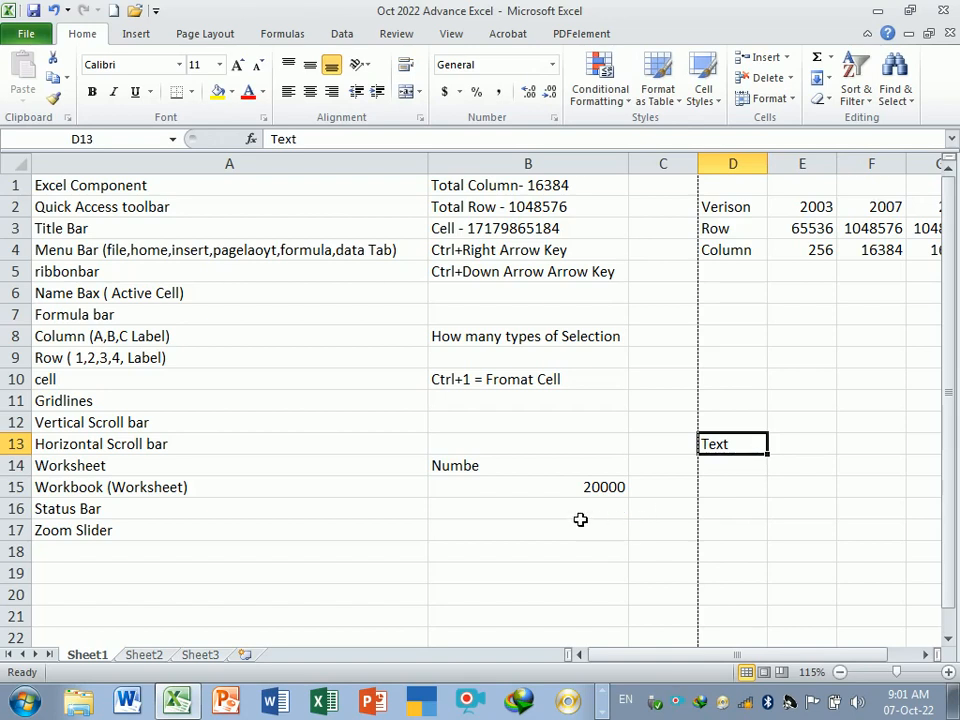
click(580, 518)
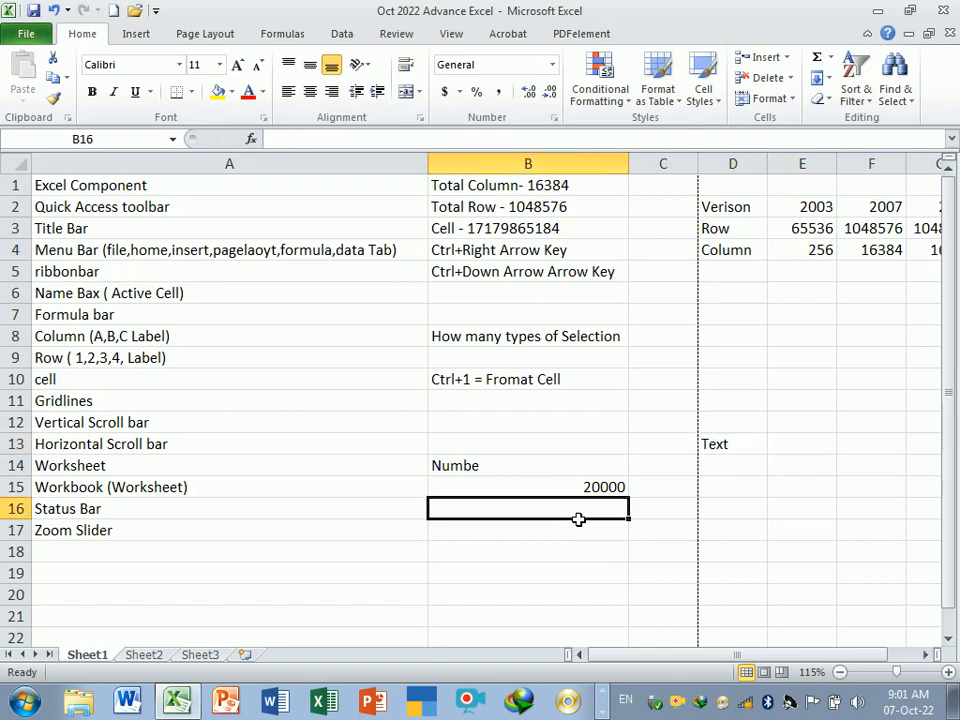
click(721, 450)
click(602, 514)
text(20000)
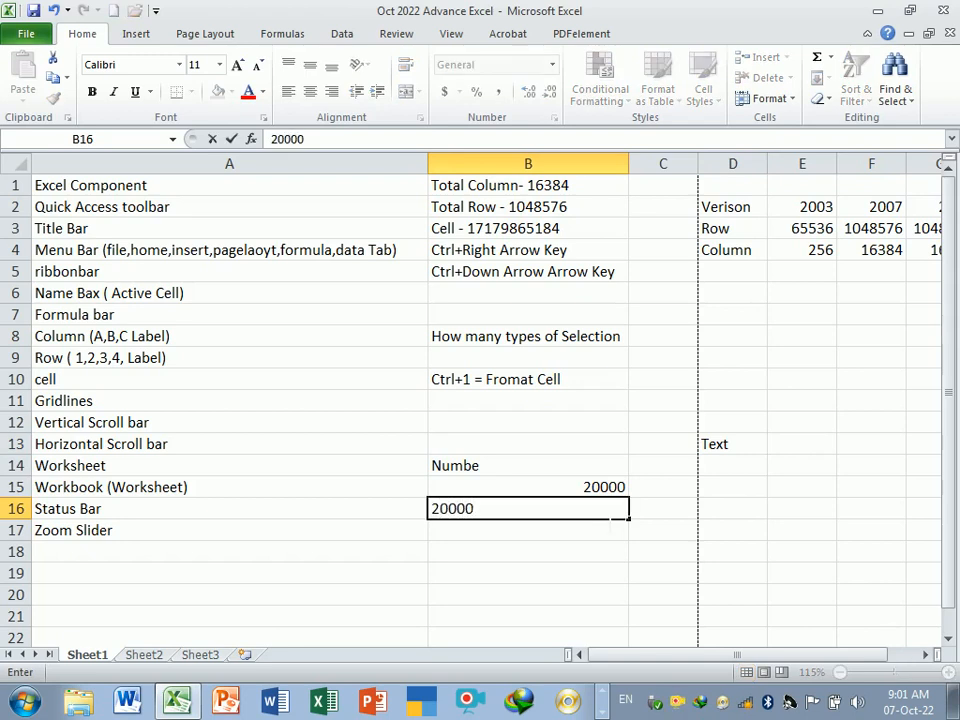
key(Return)
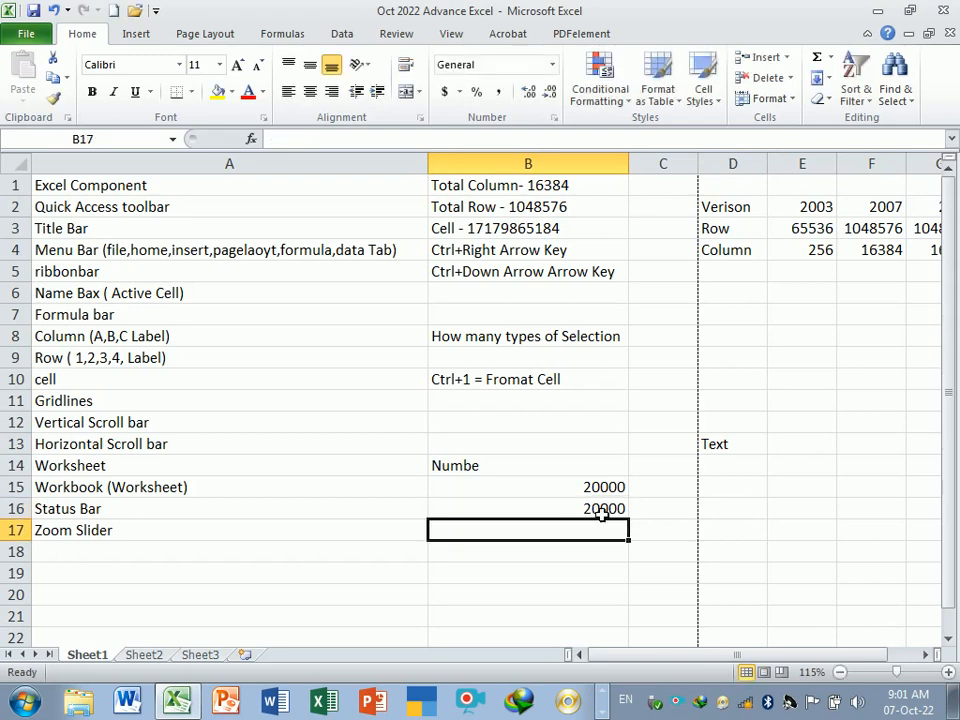
- Enter sample entries tehs330 in B17 and 3256htttee in B18, then delete both cells' contents
drag(613, 489, 615, 512)
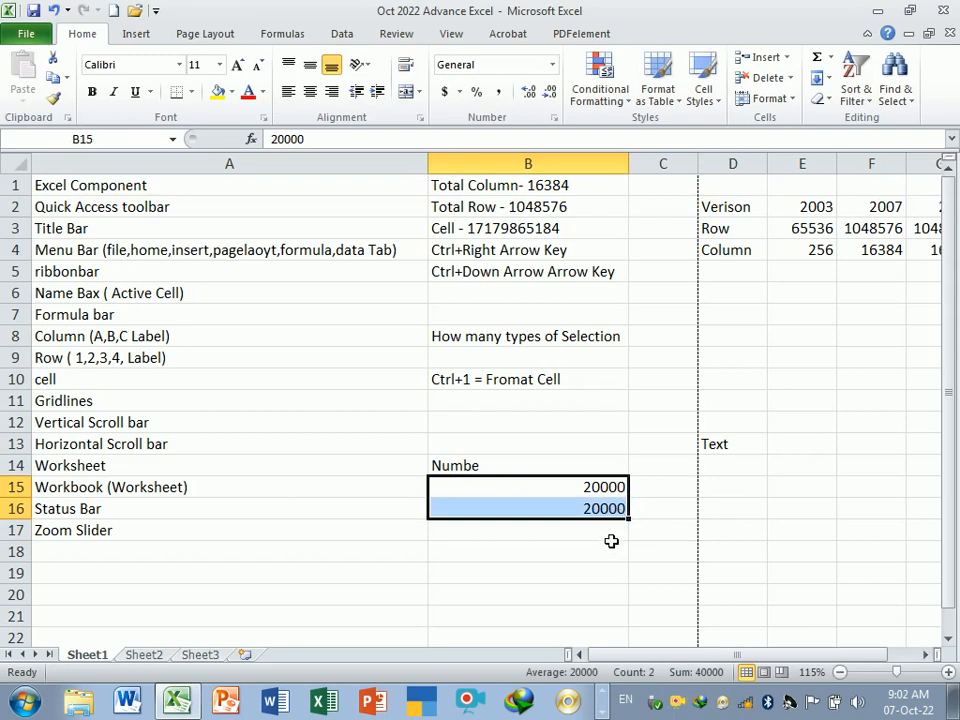
click(611, 538)
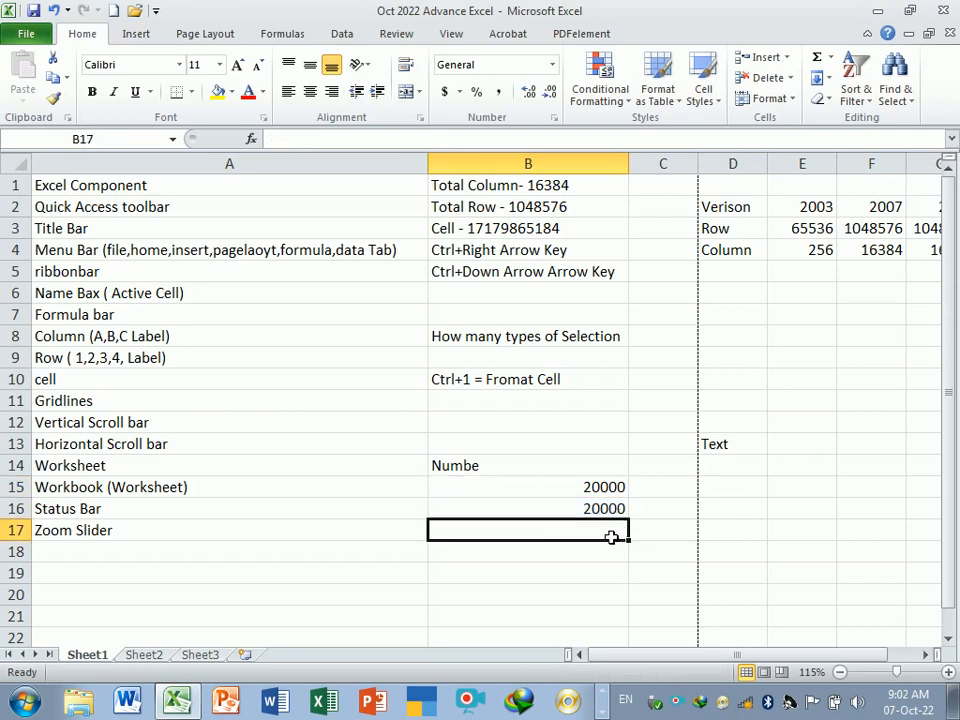
text(tehs33)
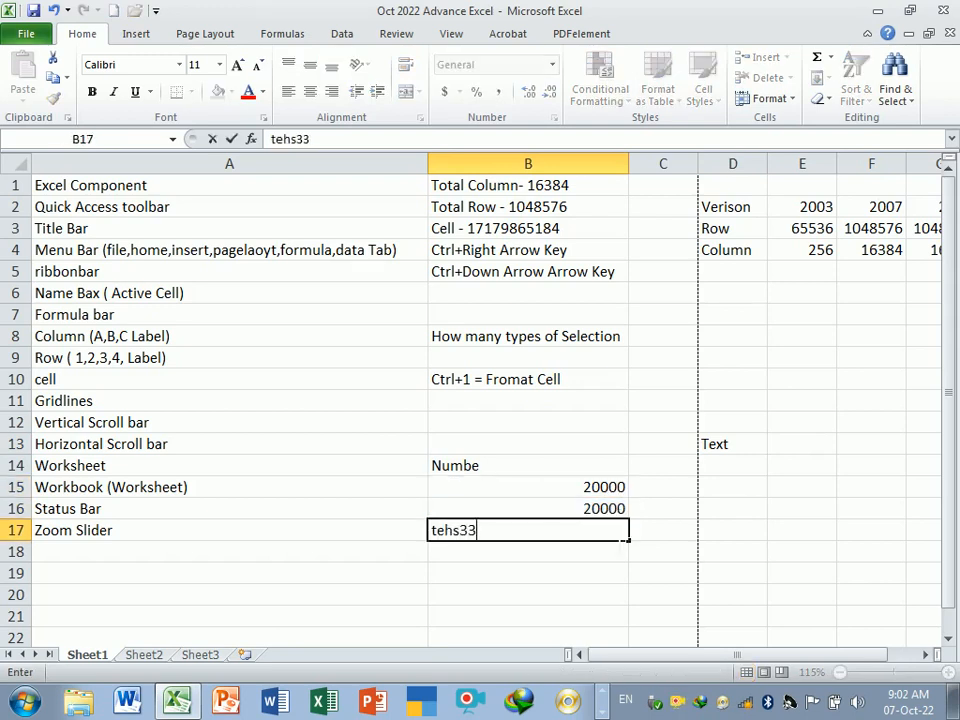
text(0)
key(Return)
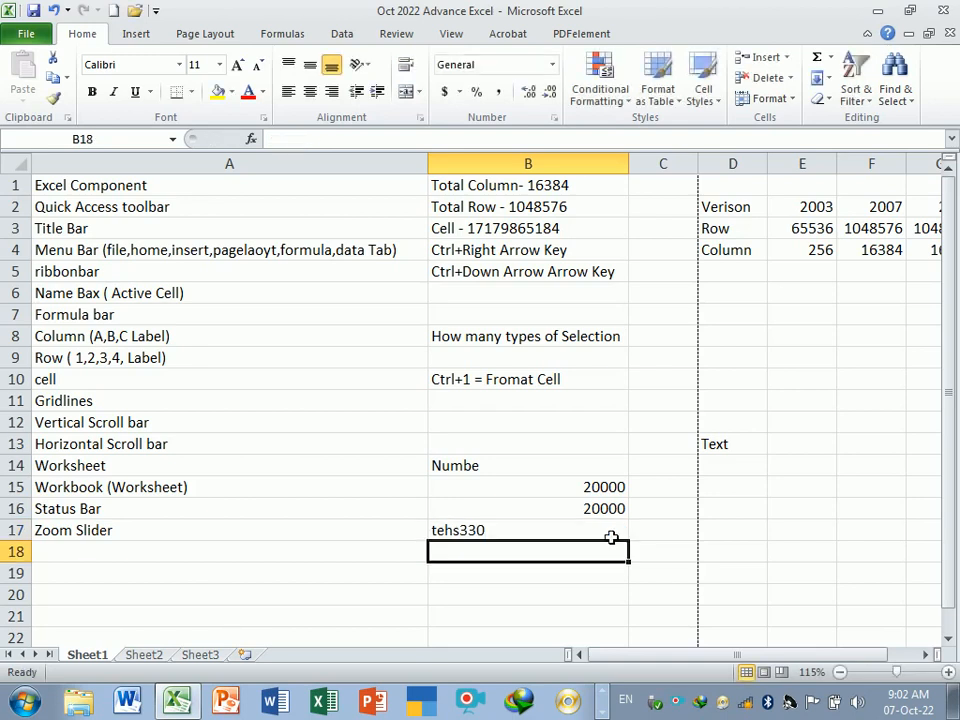
text(3256)
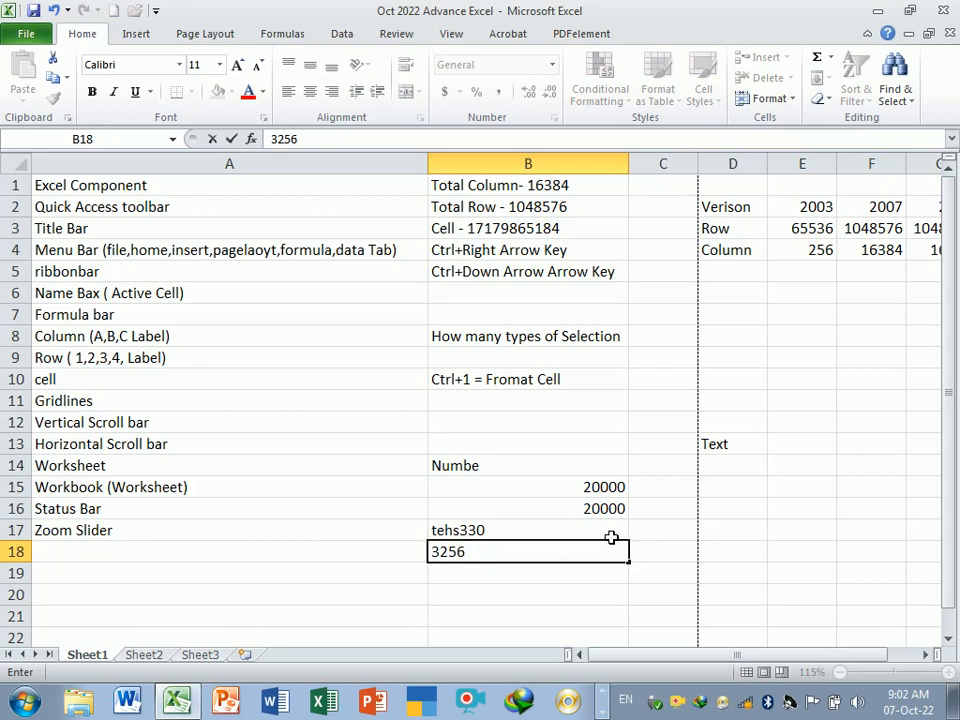
text(htttee)
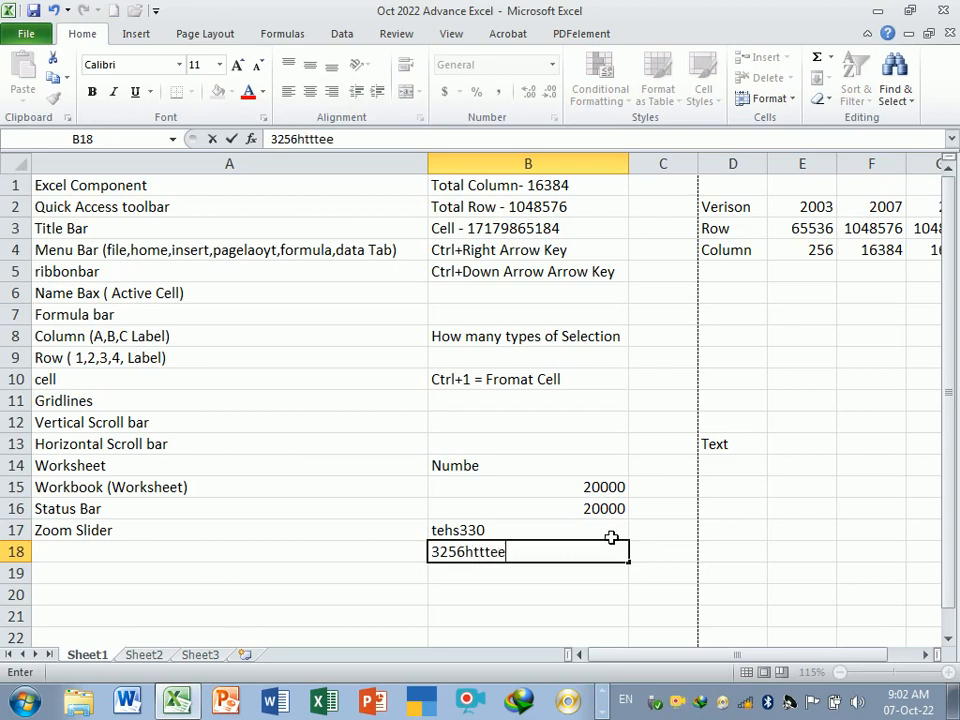
click(531, 600)
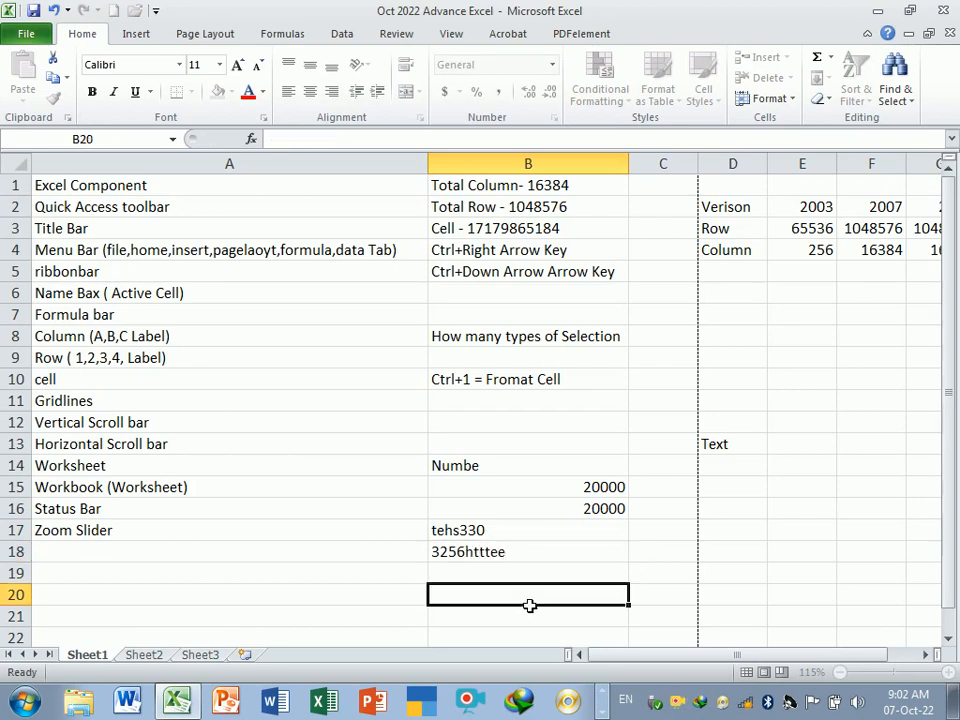
click(519, 558)
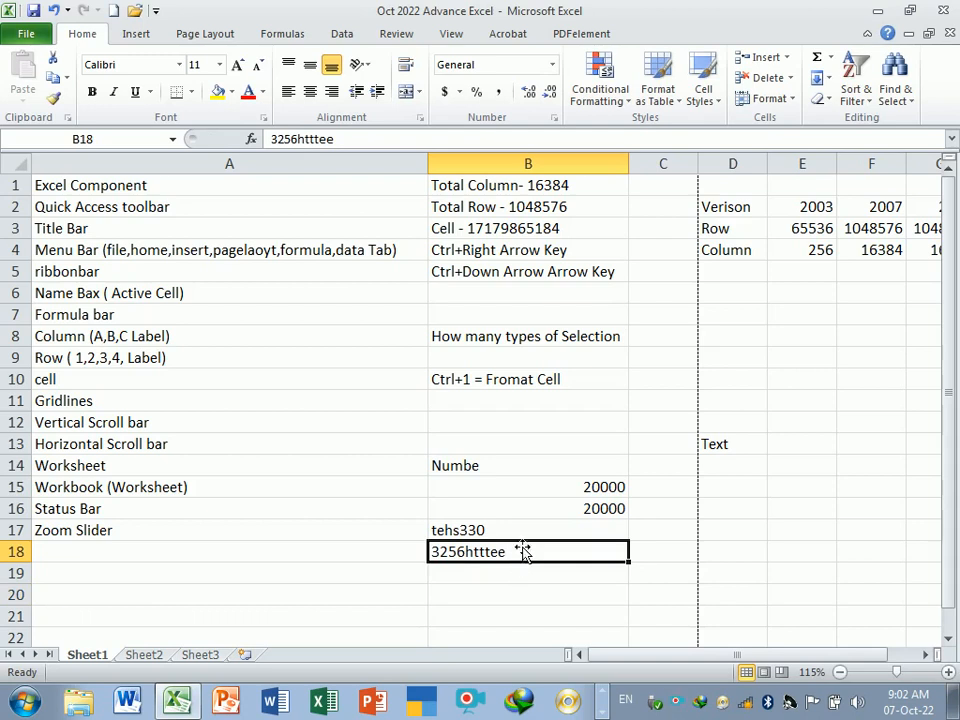
click(520, 533)
drag(520, 533, 519, 553)
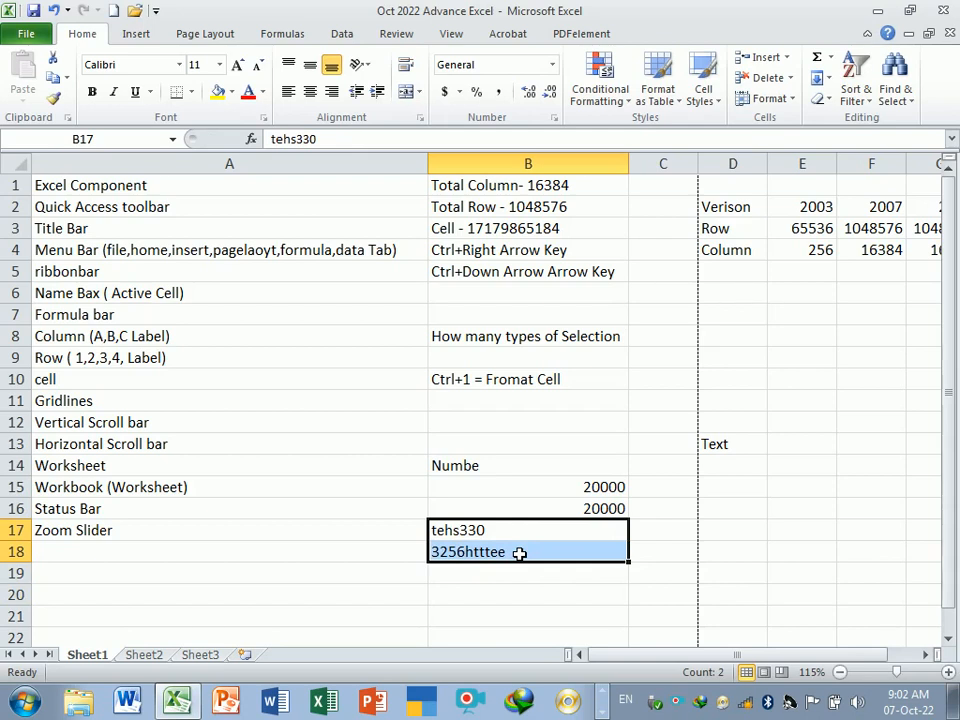
key(Delete)
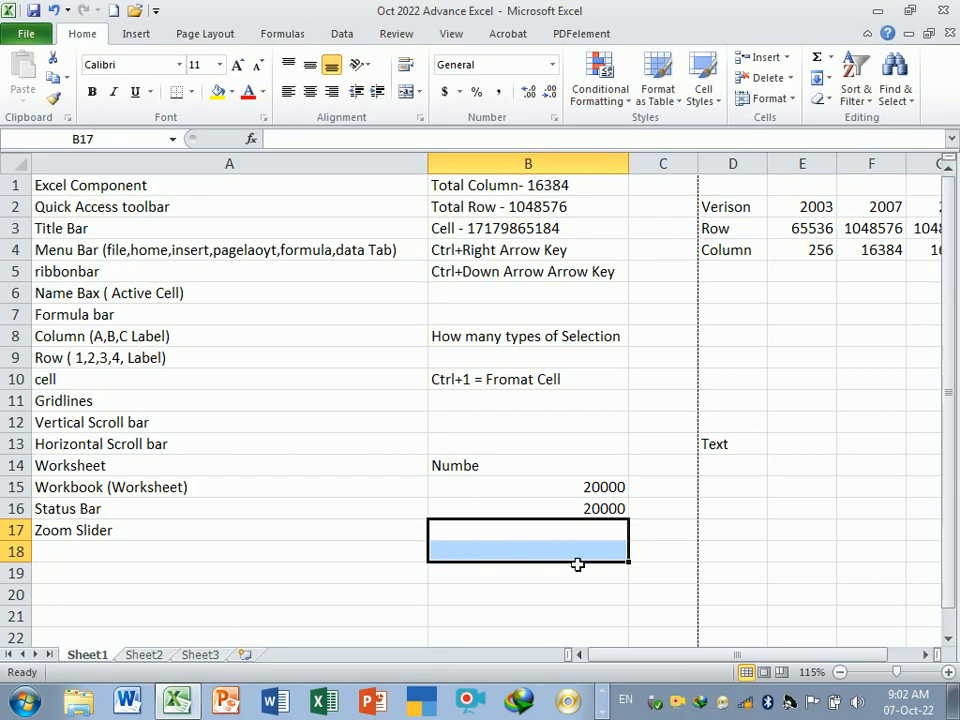
- Enter the label Number in cell B18
click(655, 556)
drag(563, 486, 578, 507)
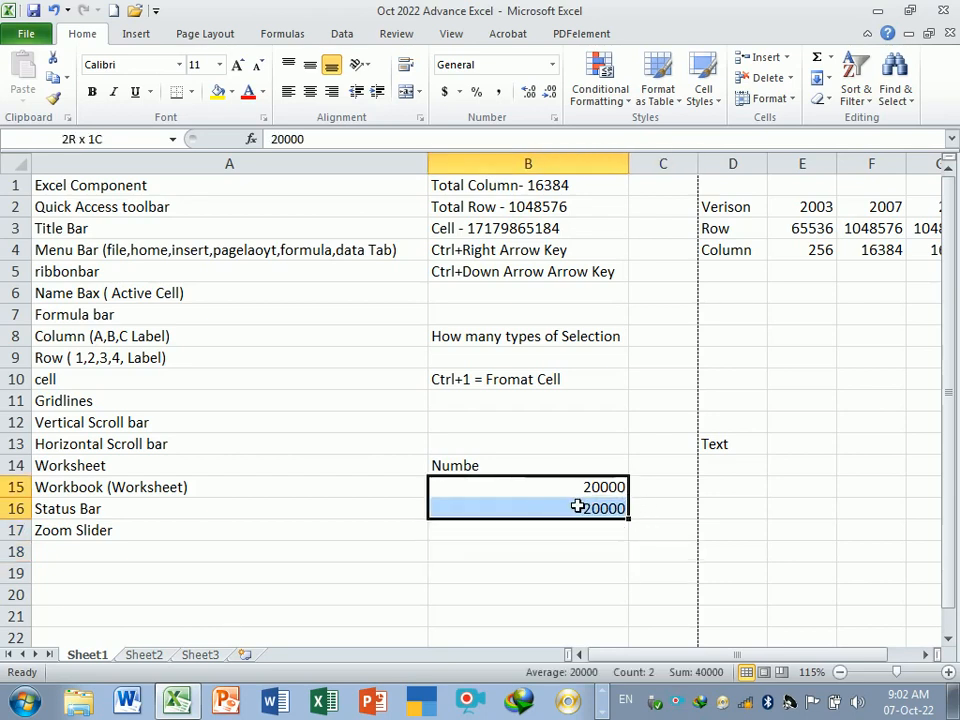
click(578, 551)
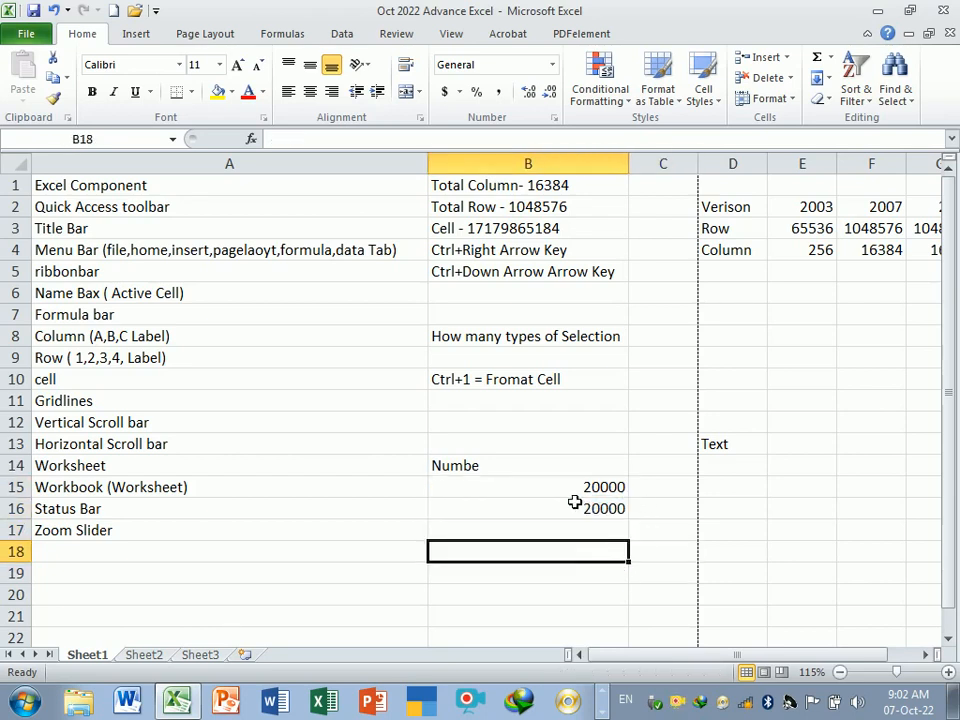
click(528, 387)
scroll(552, 549, down, 1)
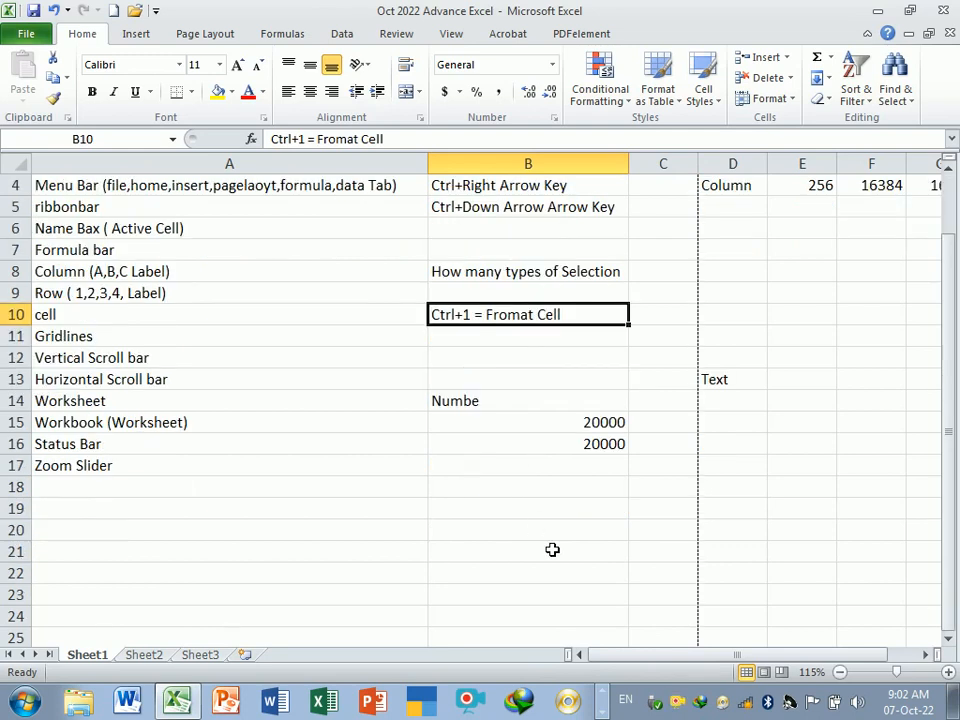
click(495, 487)
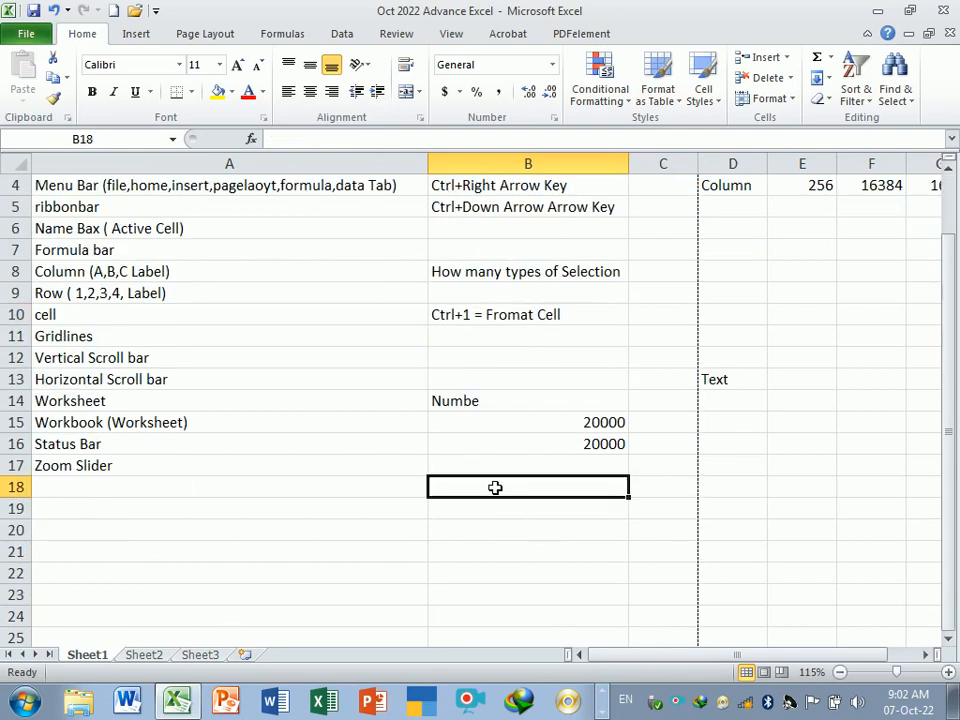
text(Number)
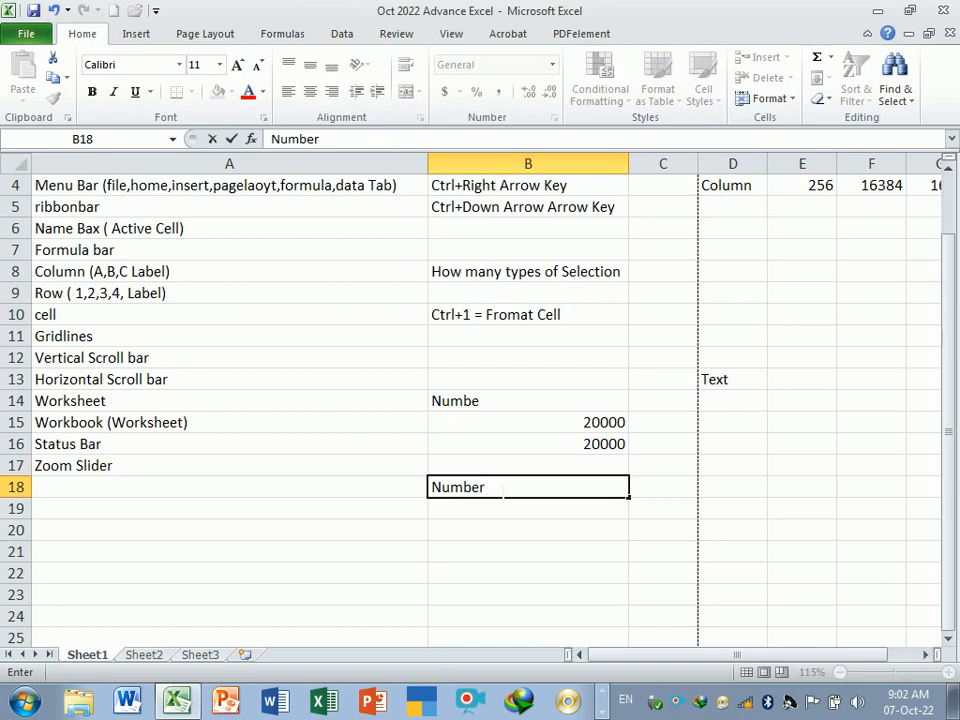
key(Return)
- Enter the values -90, 80, 50, -80, 50 and 30 in cells B19 through B24
text(-90)
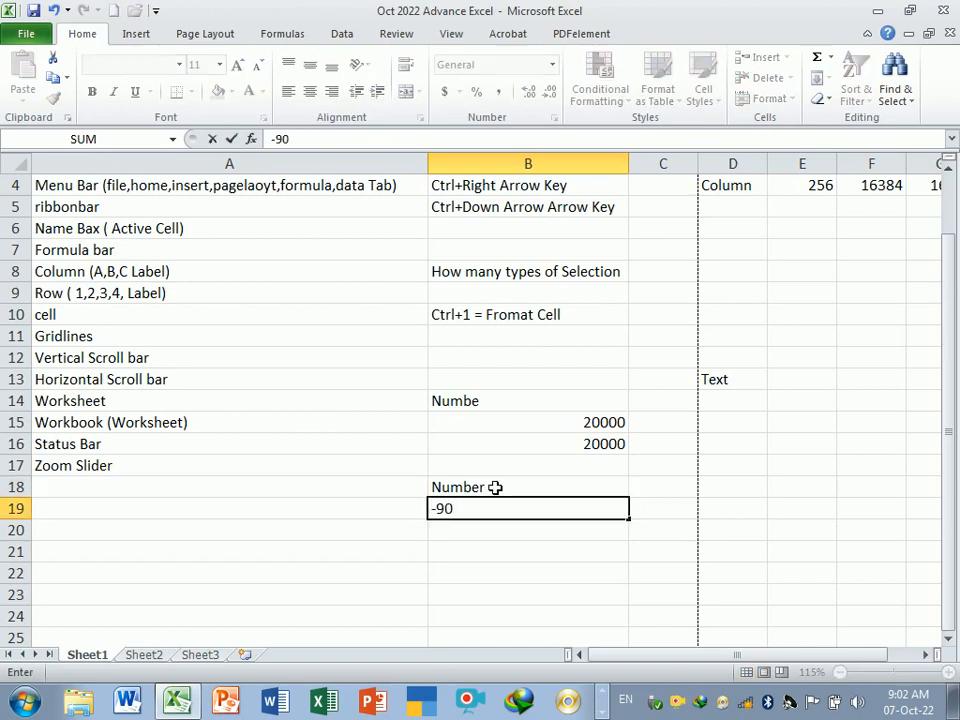
key(Return)
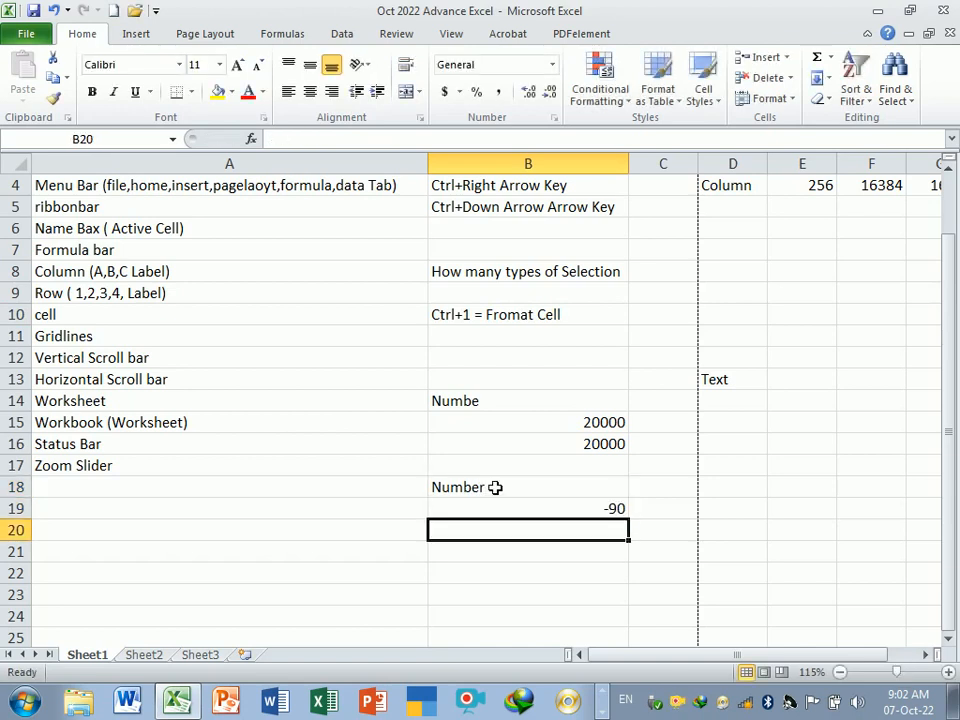
text(80)
key(Return)
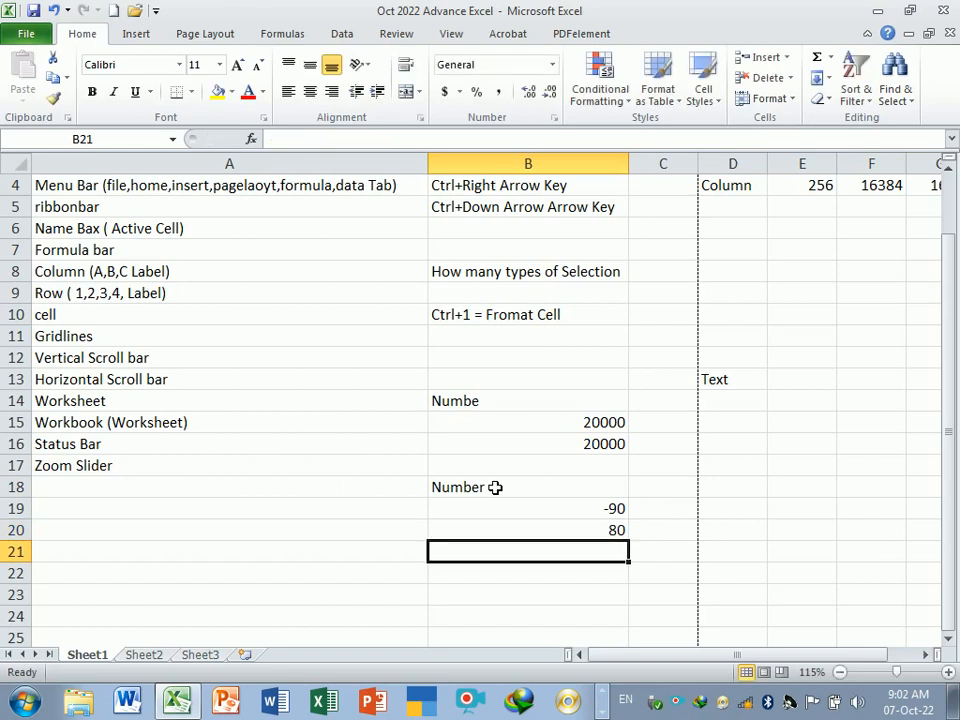
text(50)
key(Return)
text(-80)
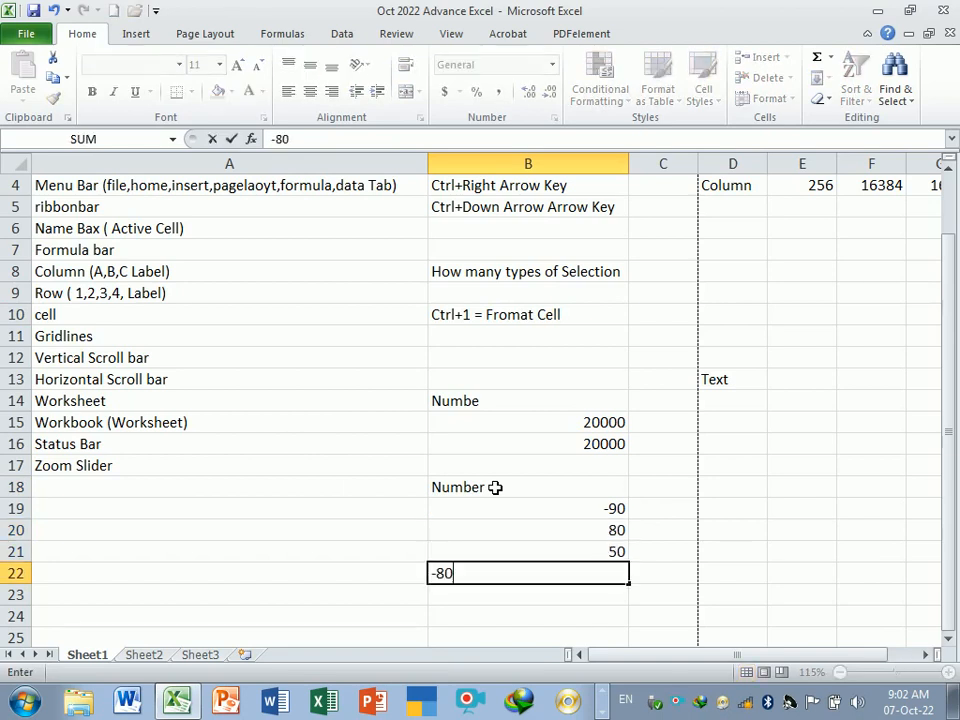
key(Return)
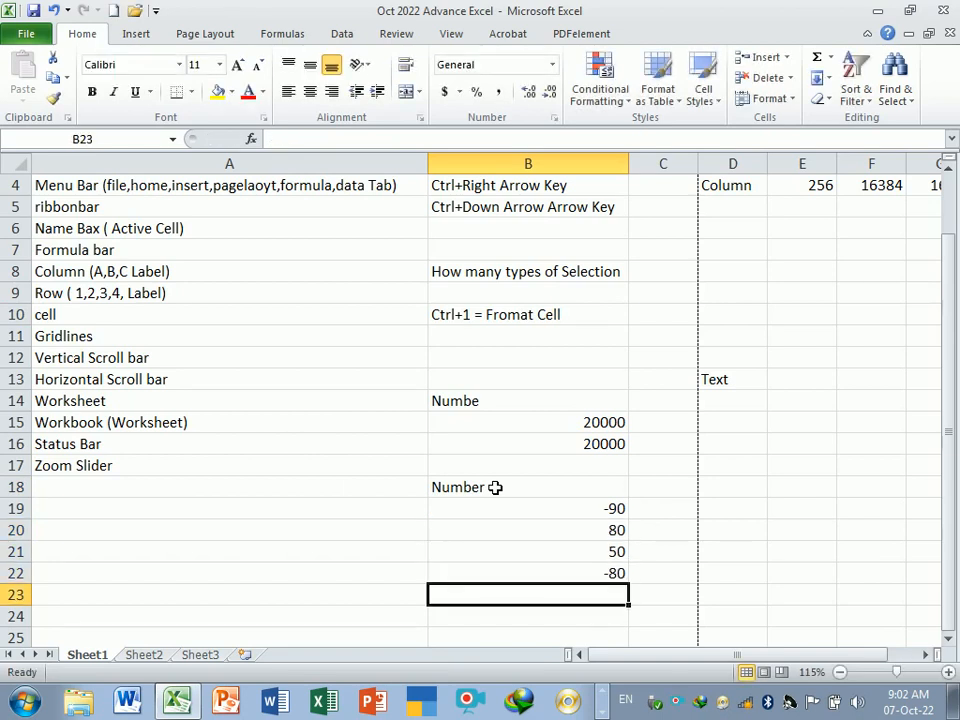
text(50)
key(Return)
text(30)
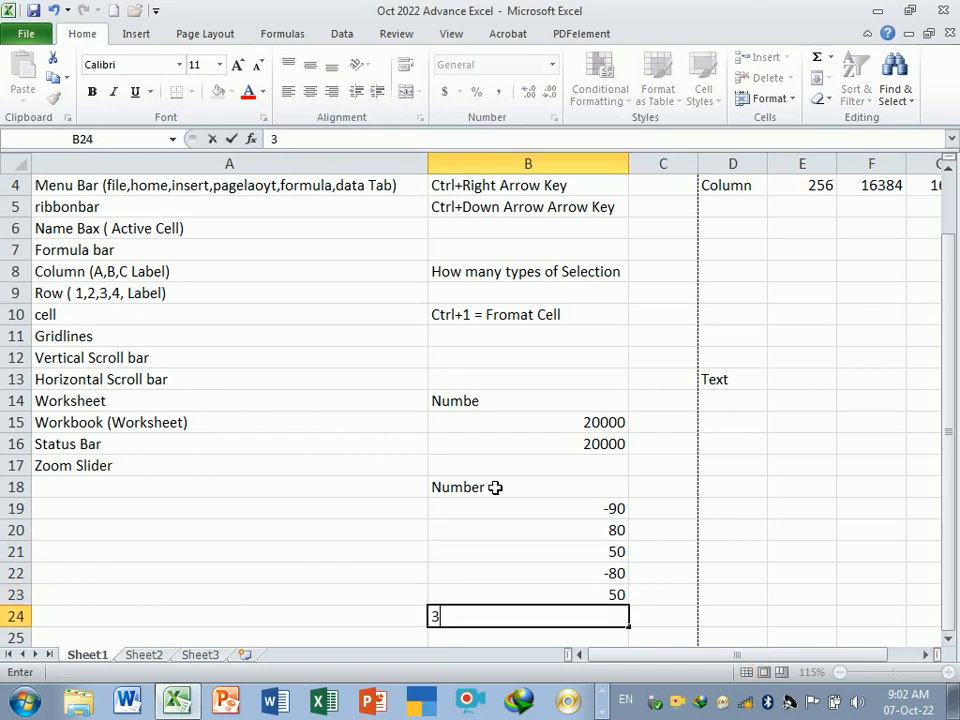
key(Return)
- Format cells B19:B24 as Number with 0 decimal places and red parenthesised negative numbers
drag(495, 487, 532, 597)
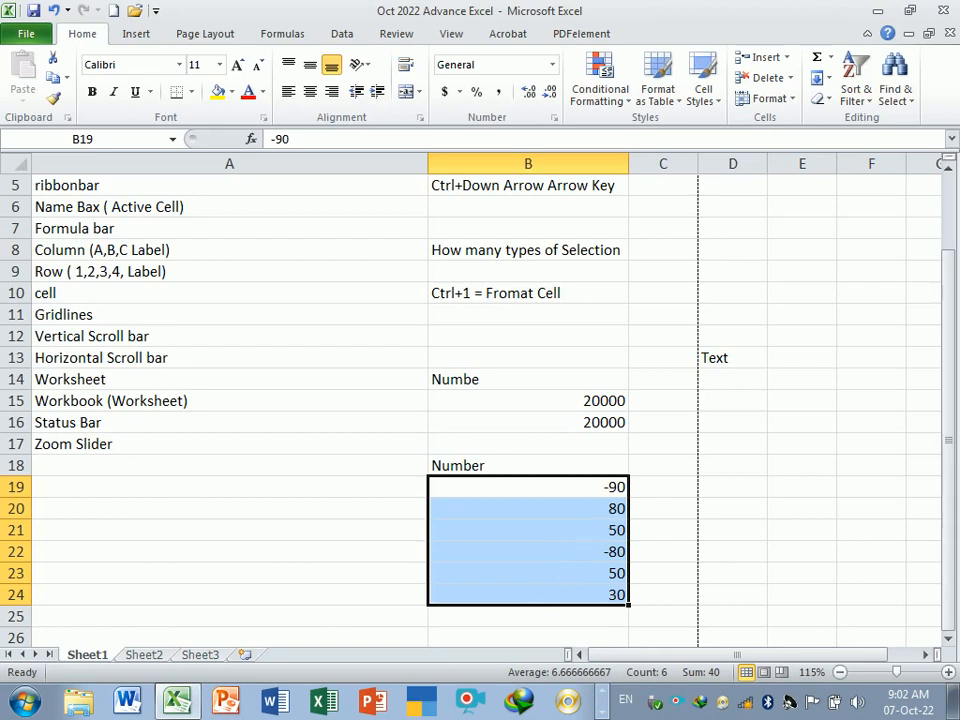
click(655, 492)
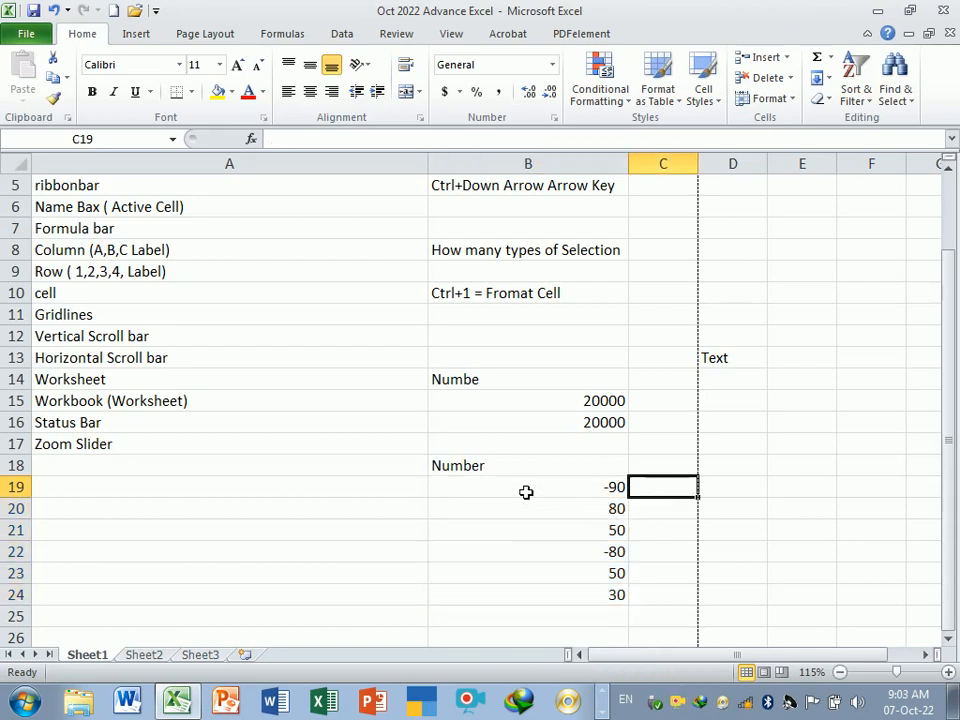
drag(526, 492, 548, 600)
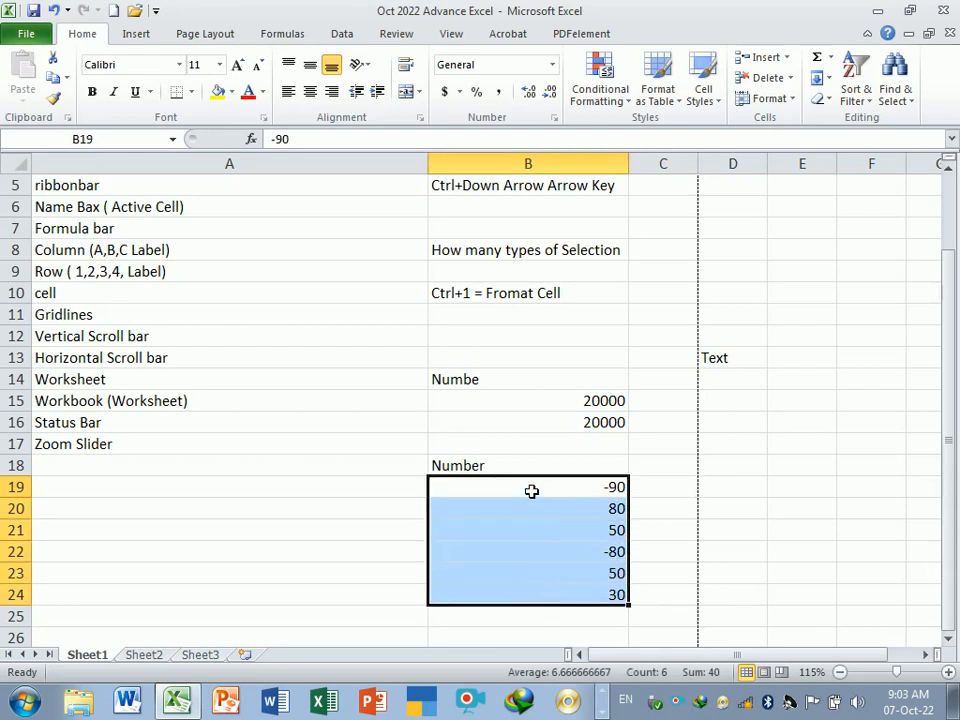
drag(531, 491, 547, 594)
key(ctrl+1)
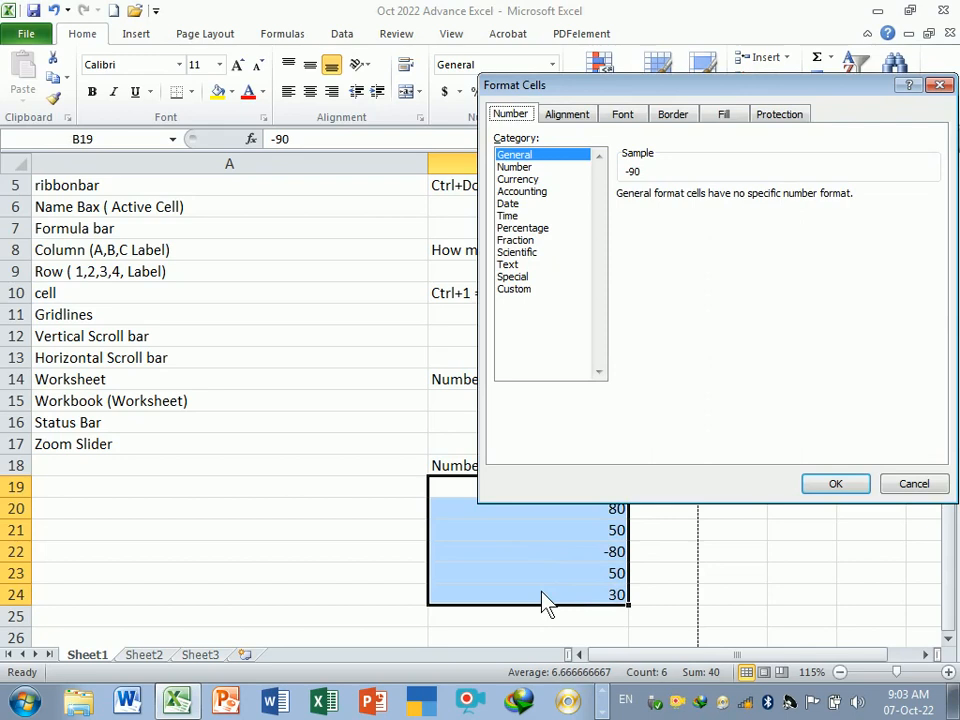
drag(709, 92, 601, 38)
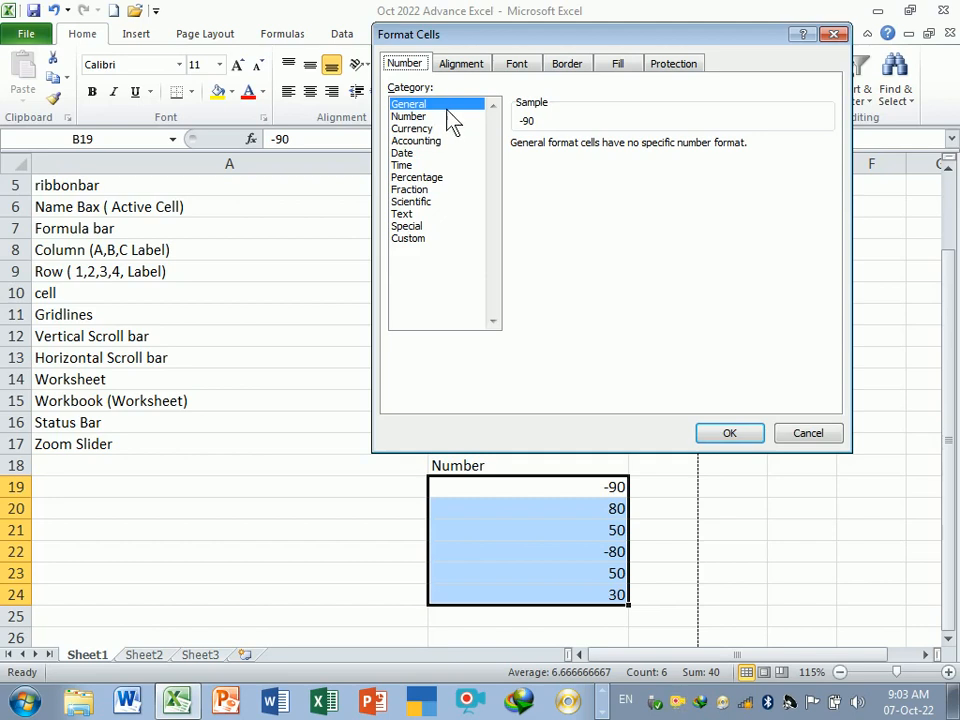
click(408, 117)
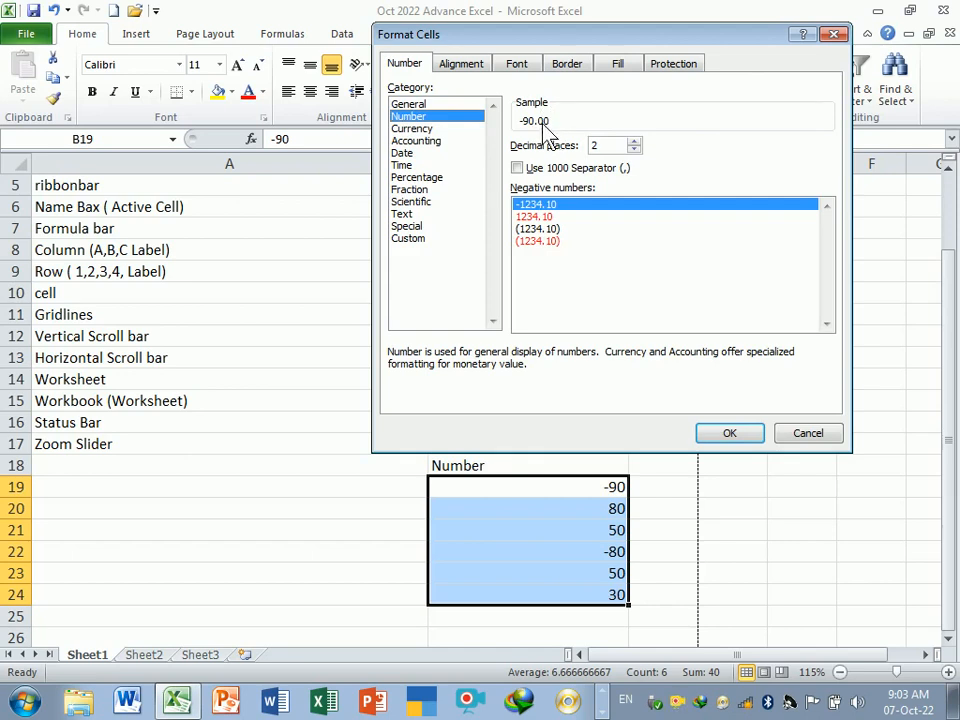
click(633, 150)
click(633, 150)
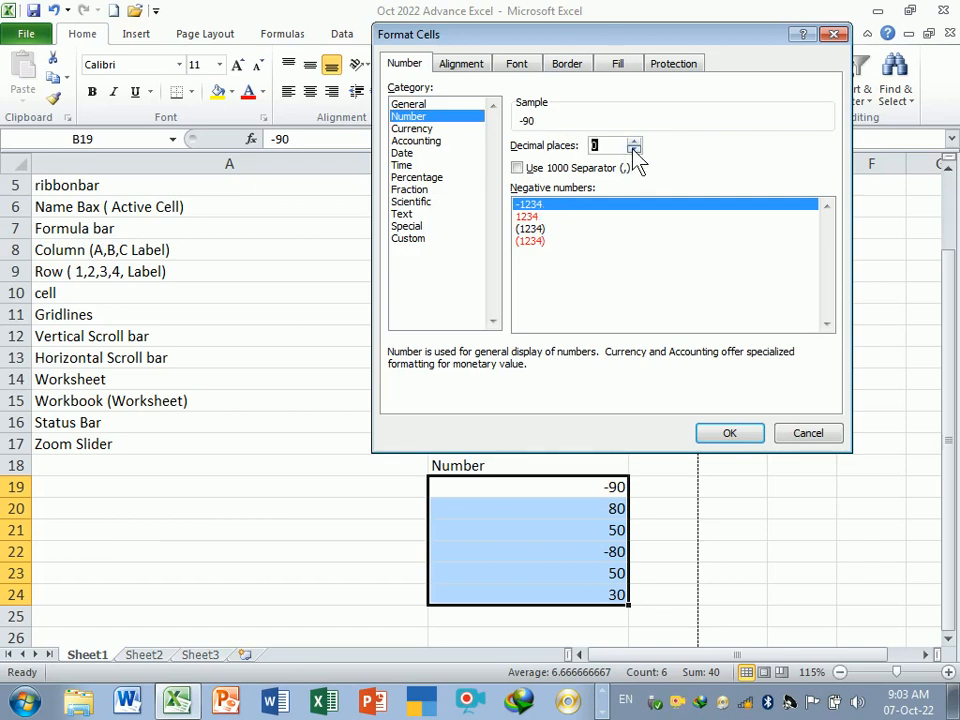
click(525, 218)
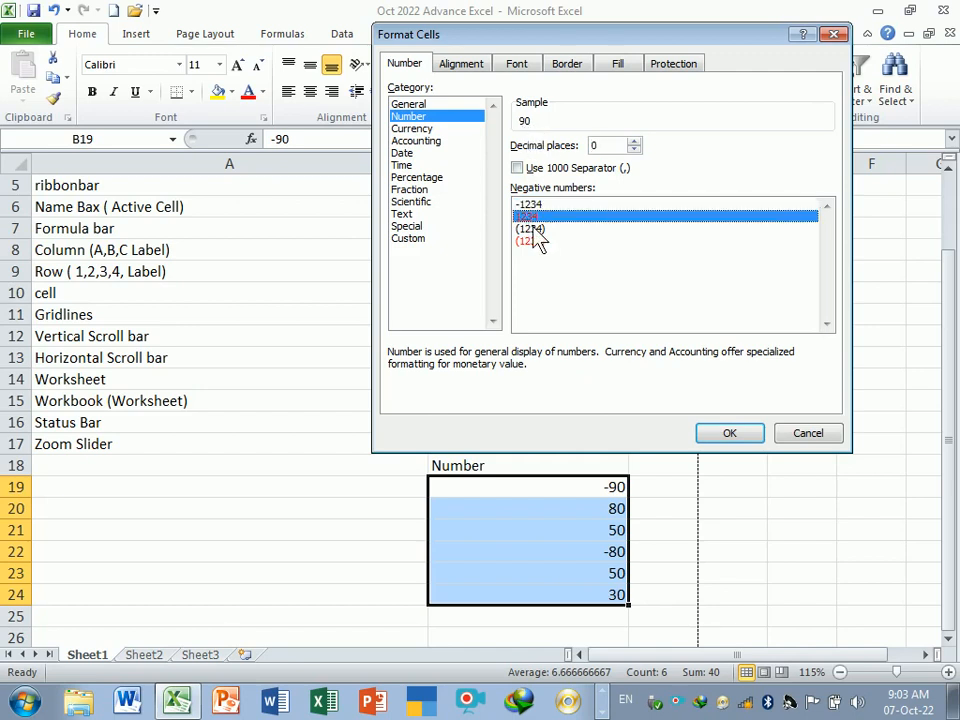
click(542, 234)
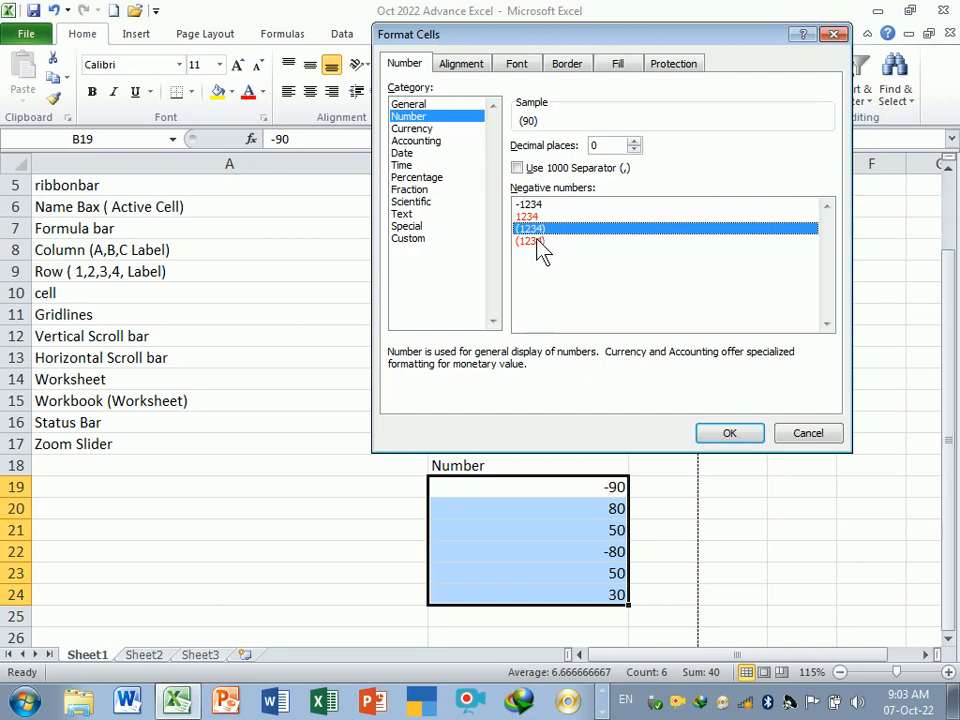
click(538, 244)
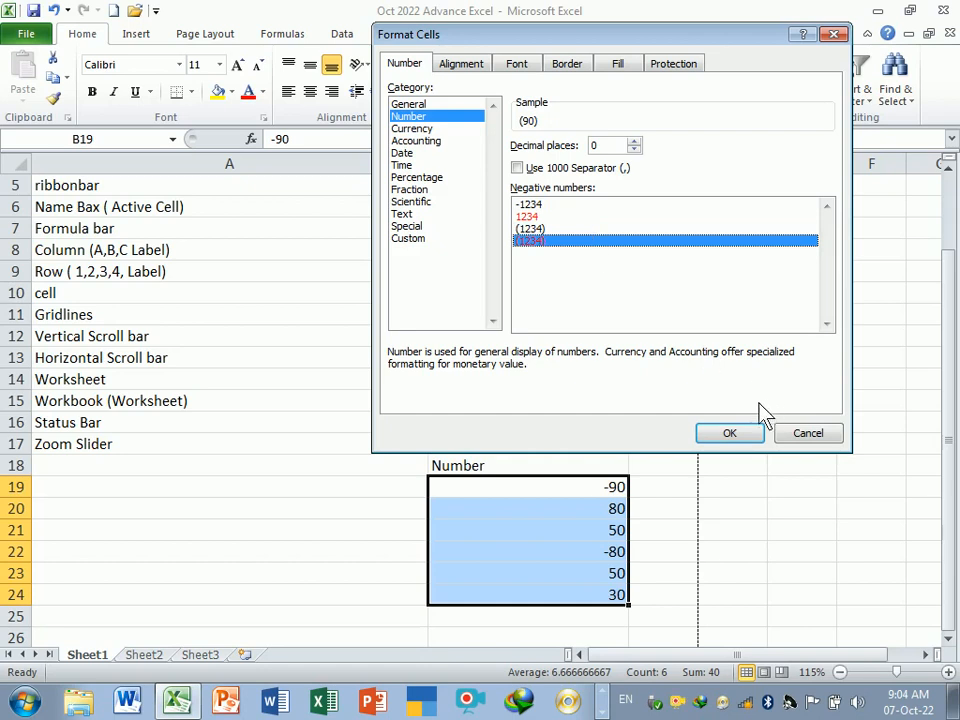
click(745, 437)
click(709, 497)
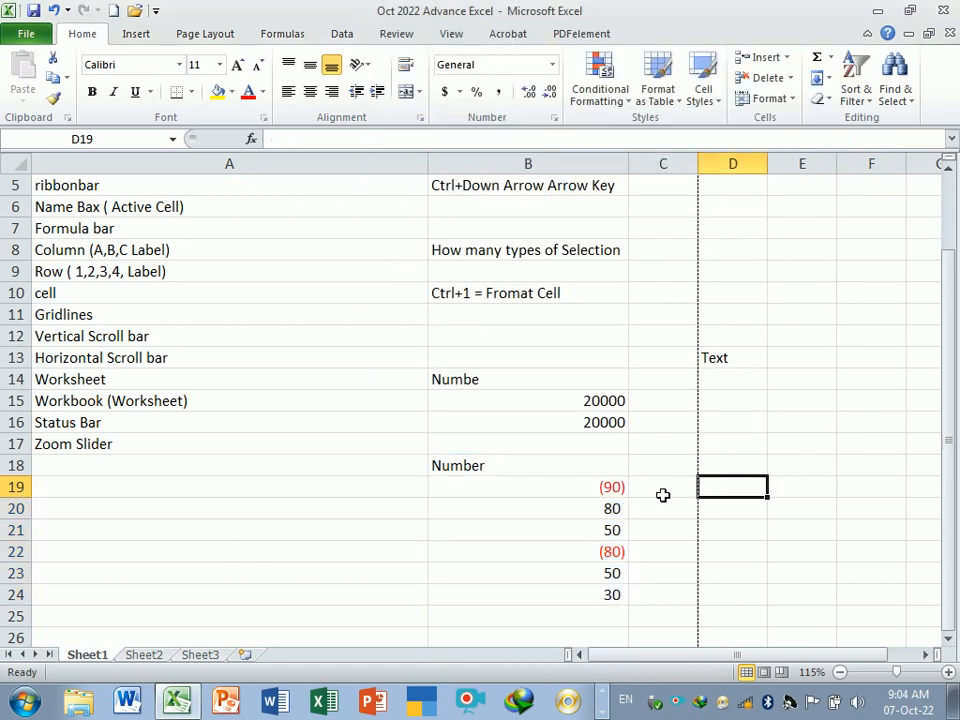
drag(587, 489, 600, 591)
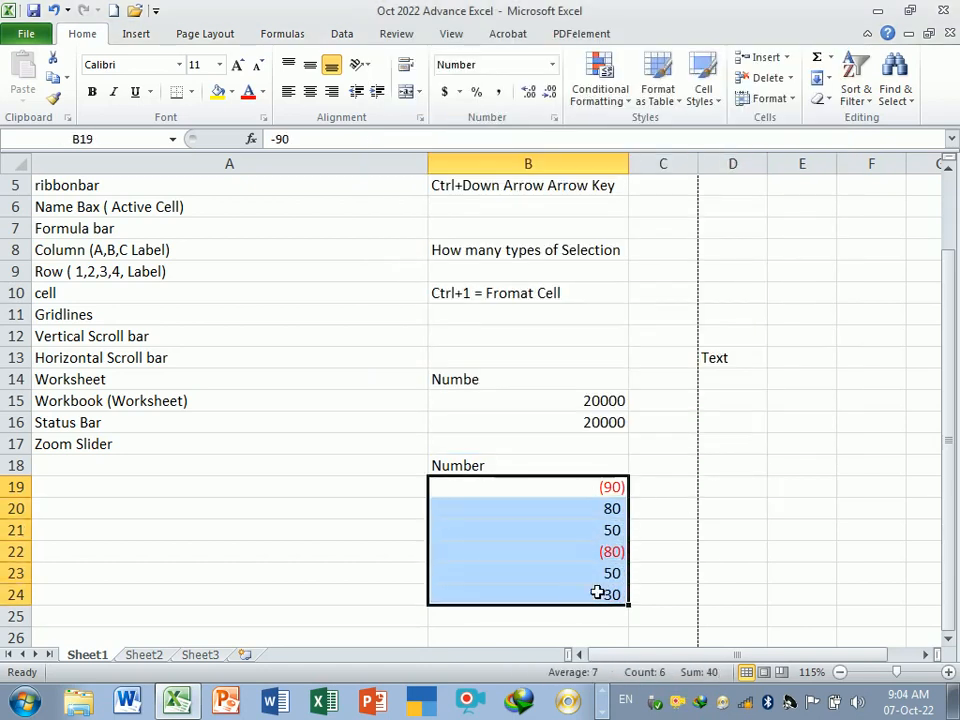
click(675, 534)
drag(579, 491, 596, 602)
click(669, 536)
click(573, 487)
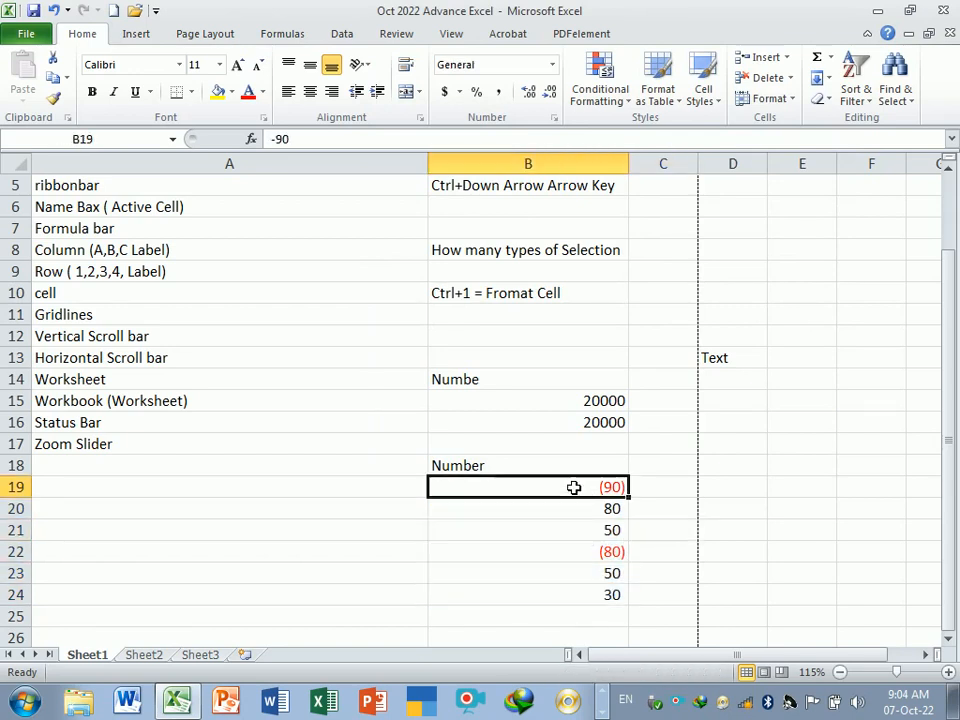
click(594, 552)
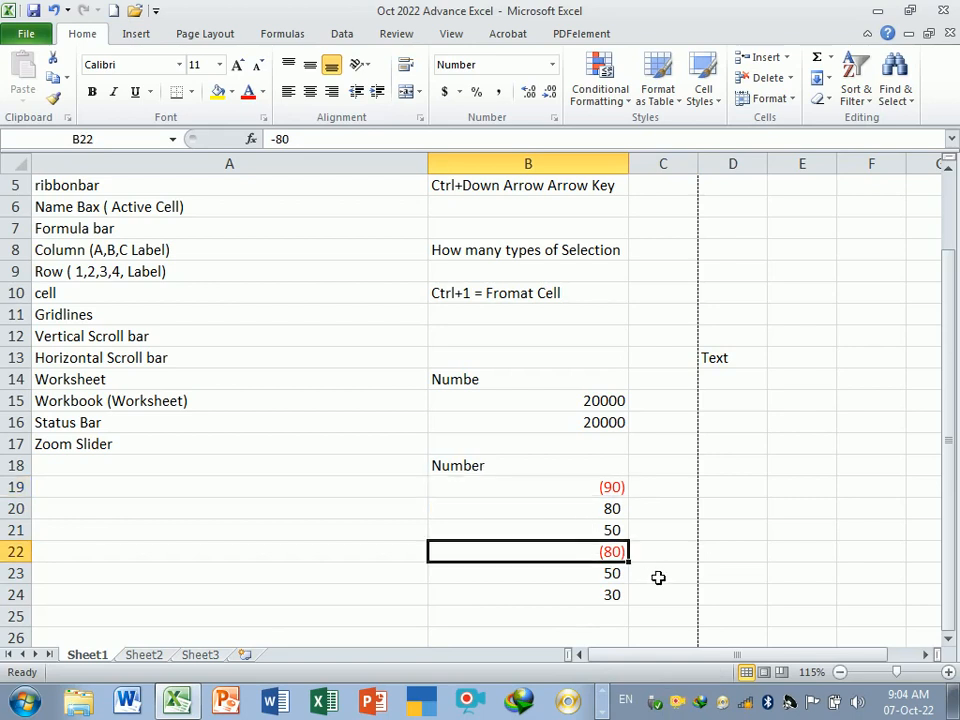
click(658, 577)
click(577, 494)
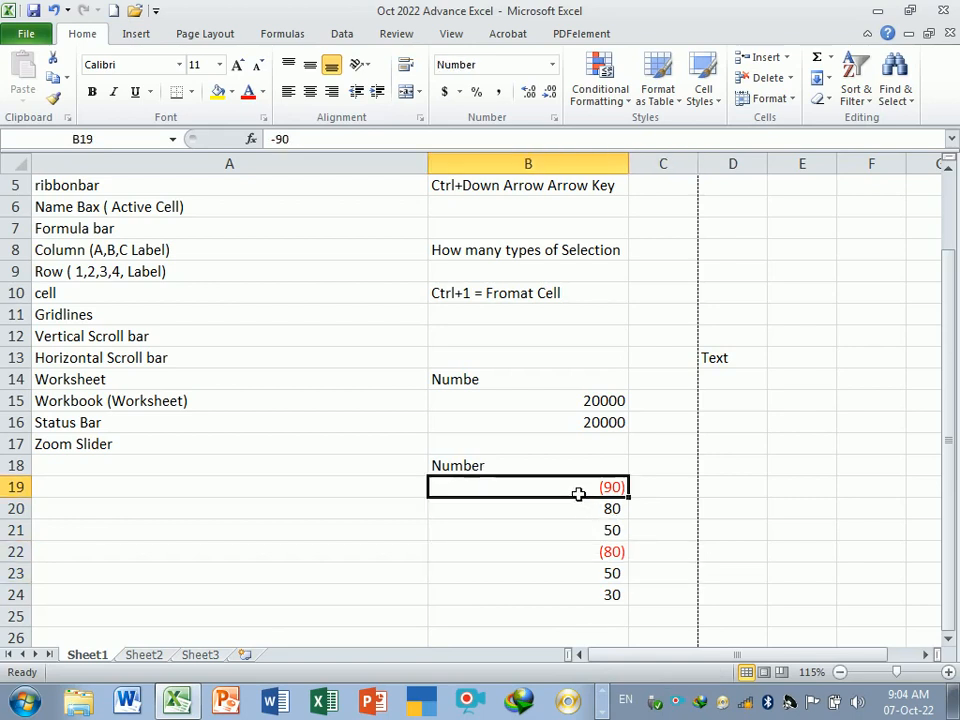
key(Right)
key(Down)
drag(593, 492, 598, 596)
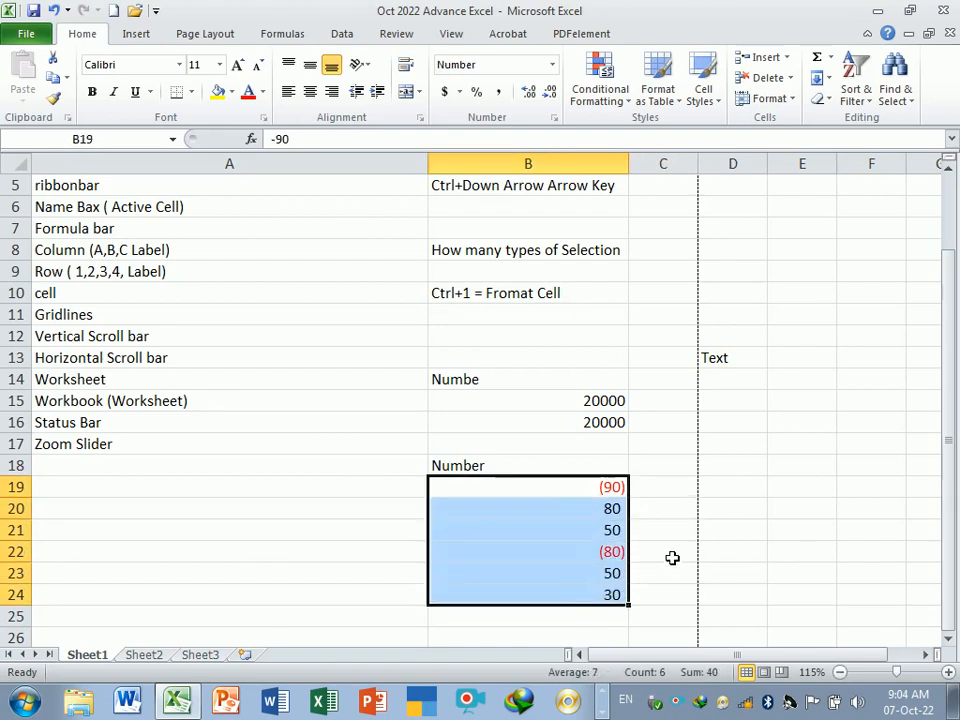
click(672, 554)
click(578, 490)
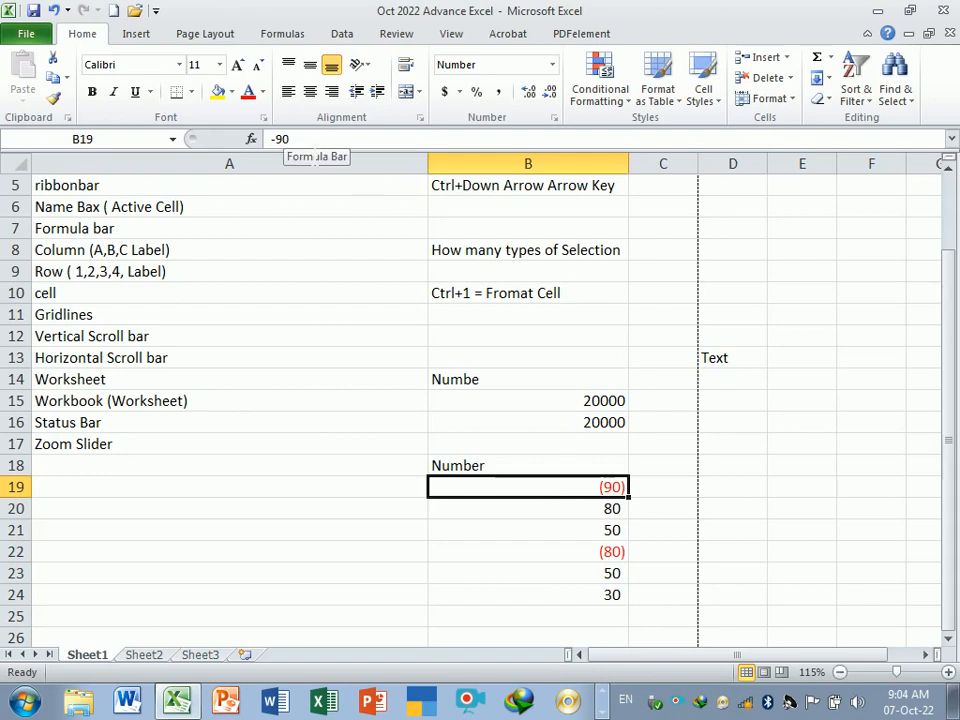
double_click(575, 494)
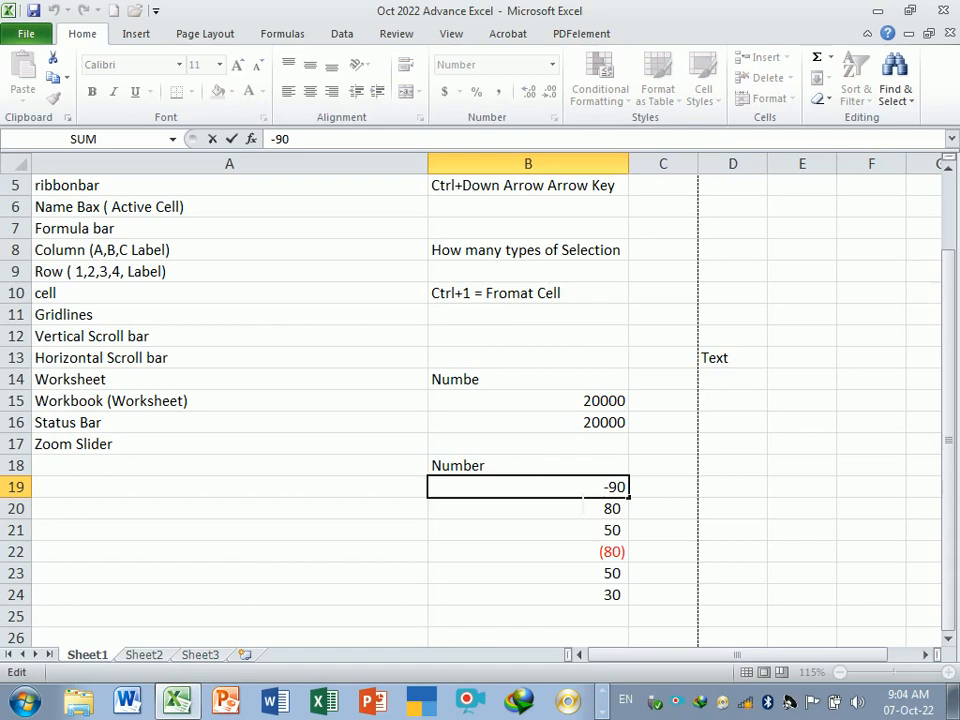
key(Return)
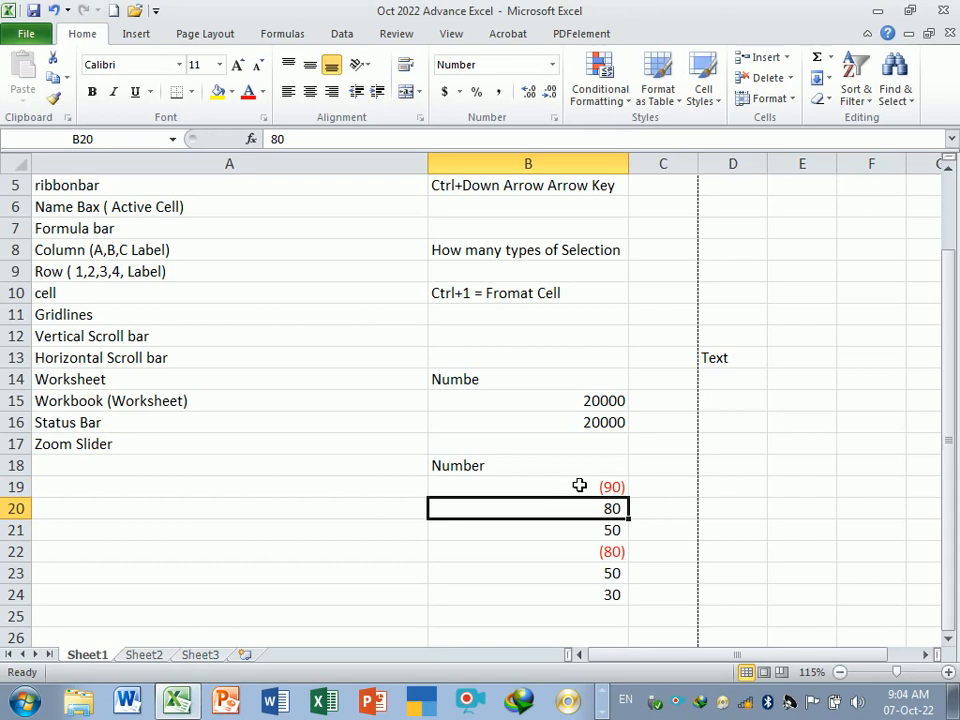
- Insert a comment on cell B19 reading "this neg . Number", replacing the default author label
click(581, 486)
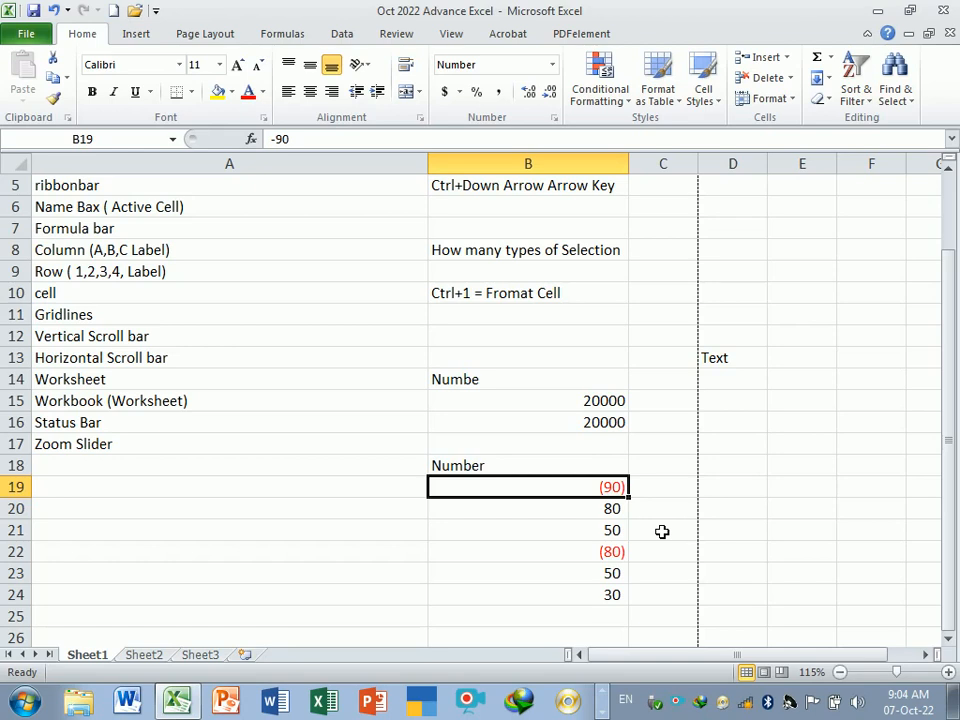
click(949, 641)
click(949, 641)
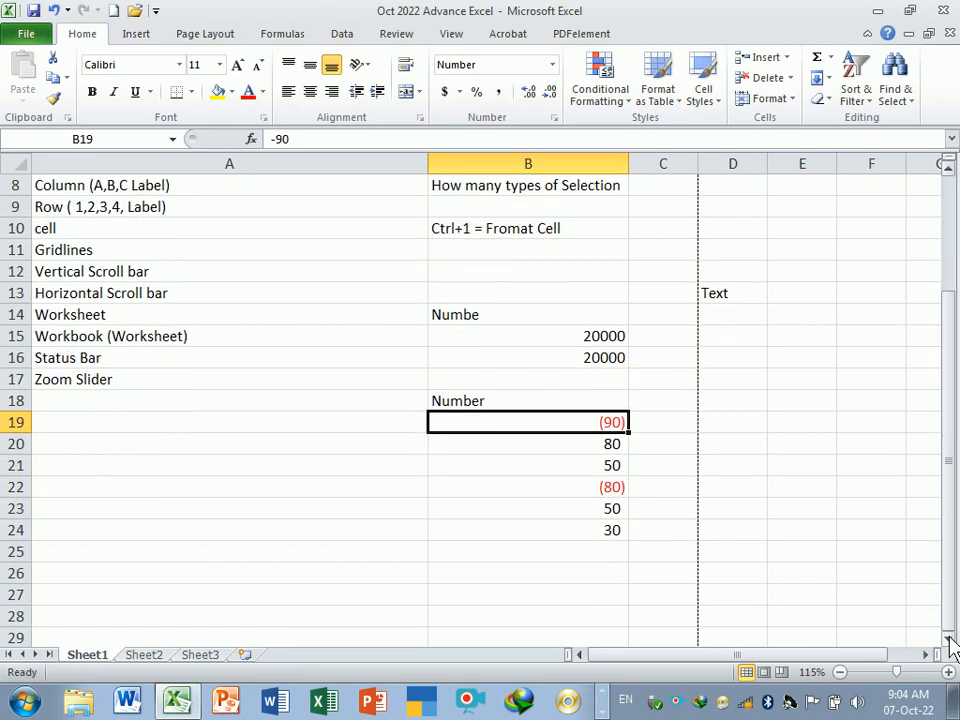
right_click(581, 425)
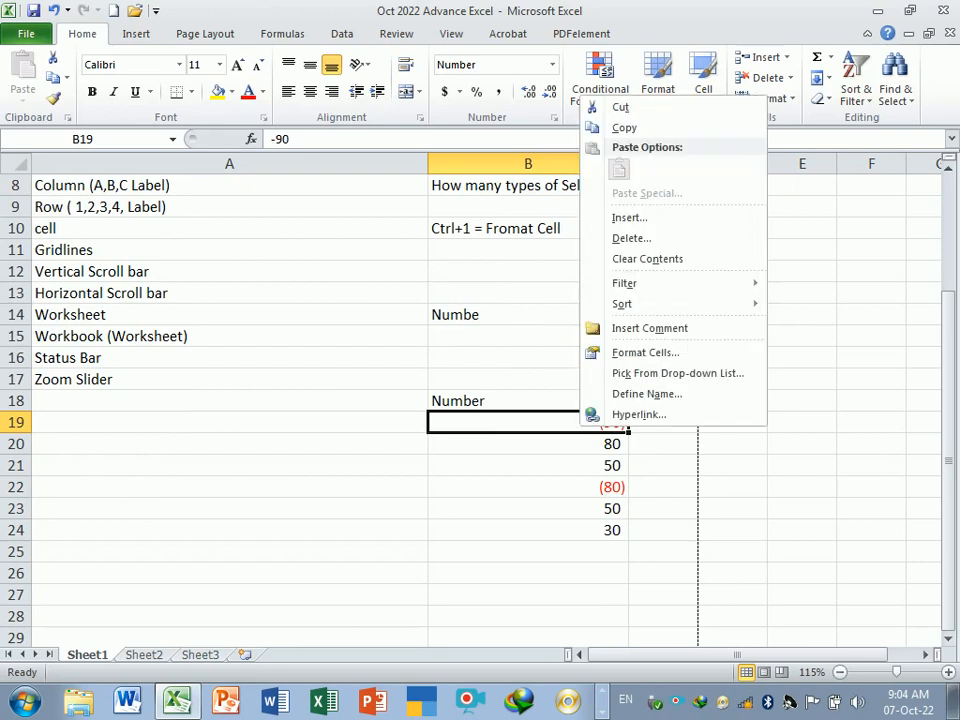
click(649, 333)
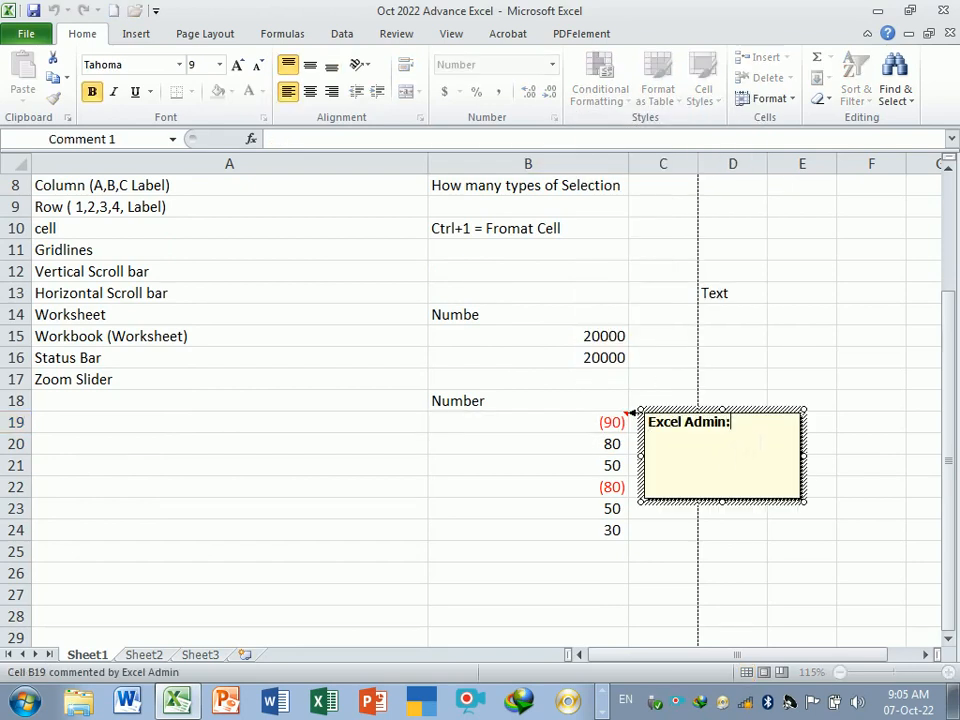
key(BackSpace)
key(BackSpace)
key(BackSpace)
key(BackSpace)
key(BackSpace)
key(BackSpace)
key(BackSpace)
key(BackSpace)
key(BackSpace)
key(BackSpace)
key(BackSpace)
key(BackSpace)
key(ctrl+b)
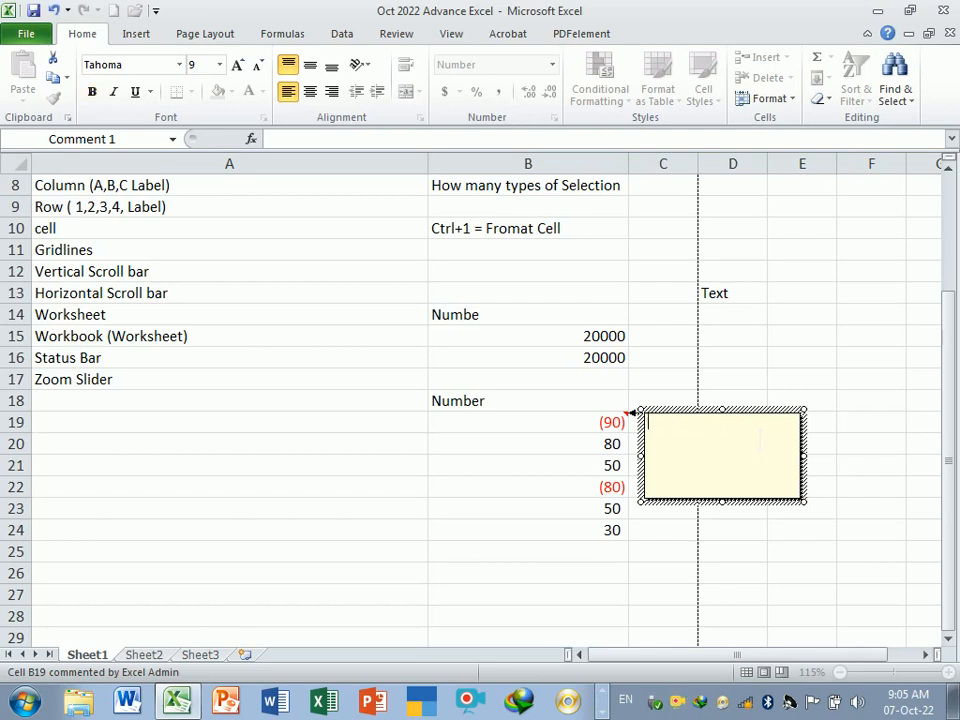
text(this neg . Number)
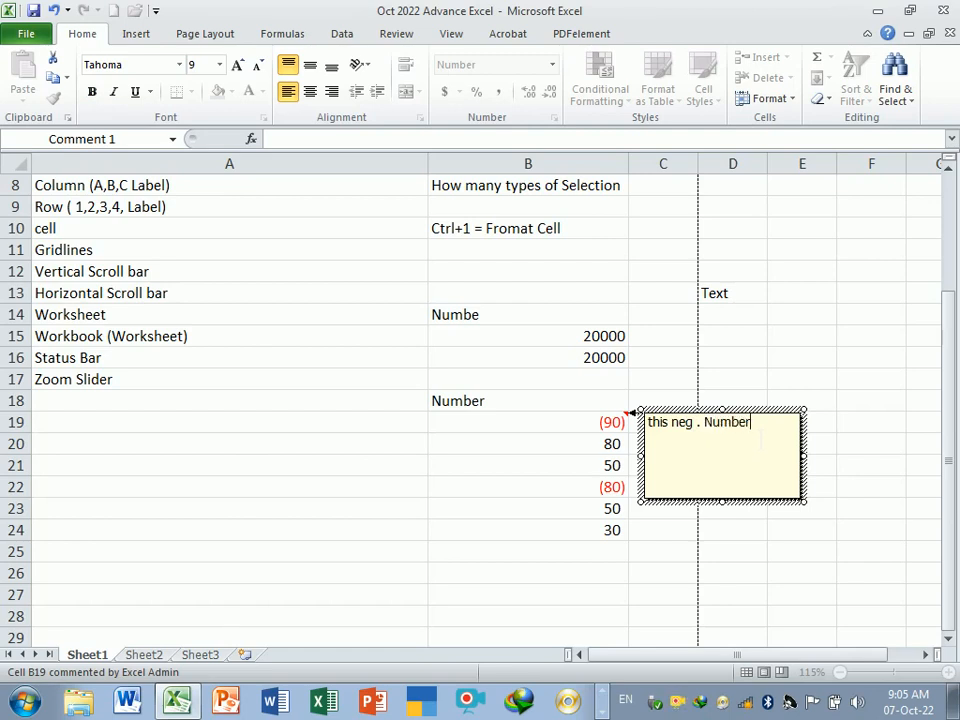
click(677, 553)
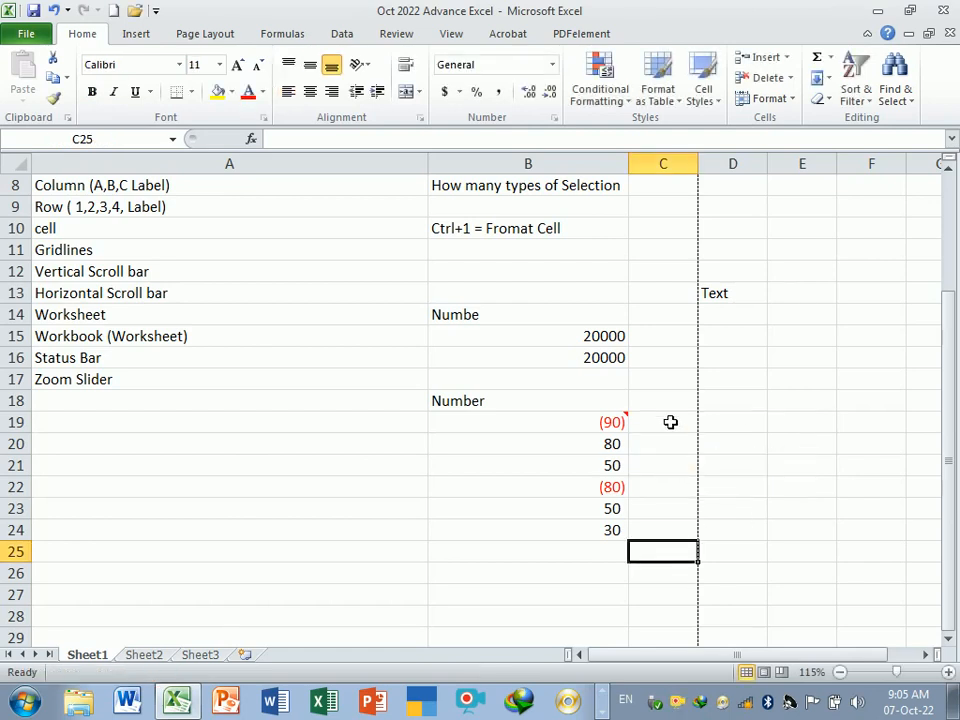
- Enter the note "Note:- Above red Bracket value are Negative Number" in cell B26
mouse_move(610, 422)
click(513, 576)
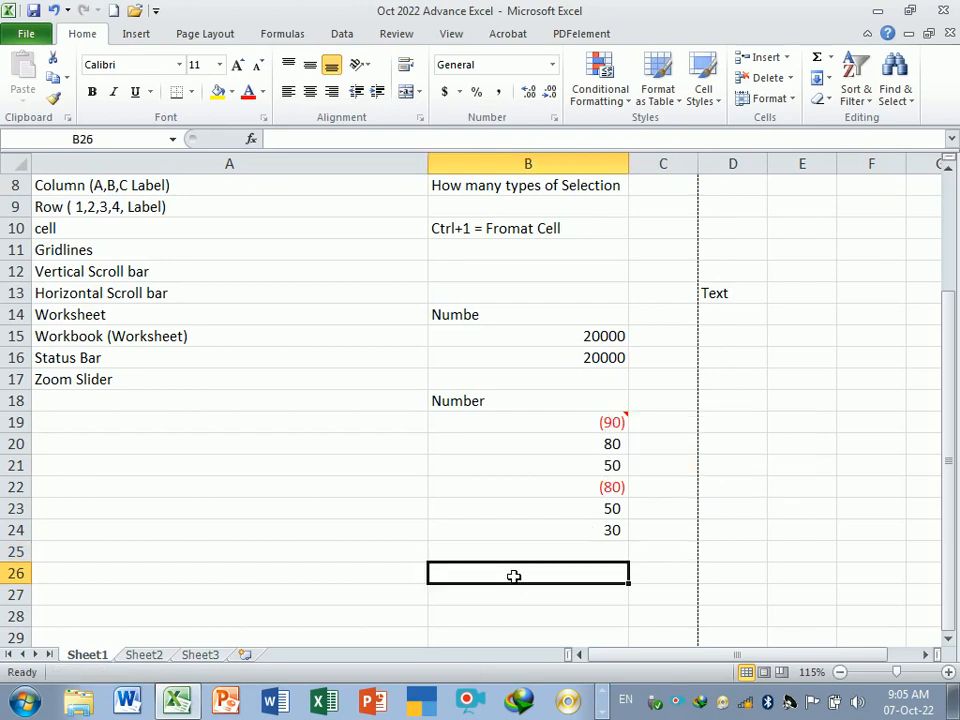
text(Note:-)
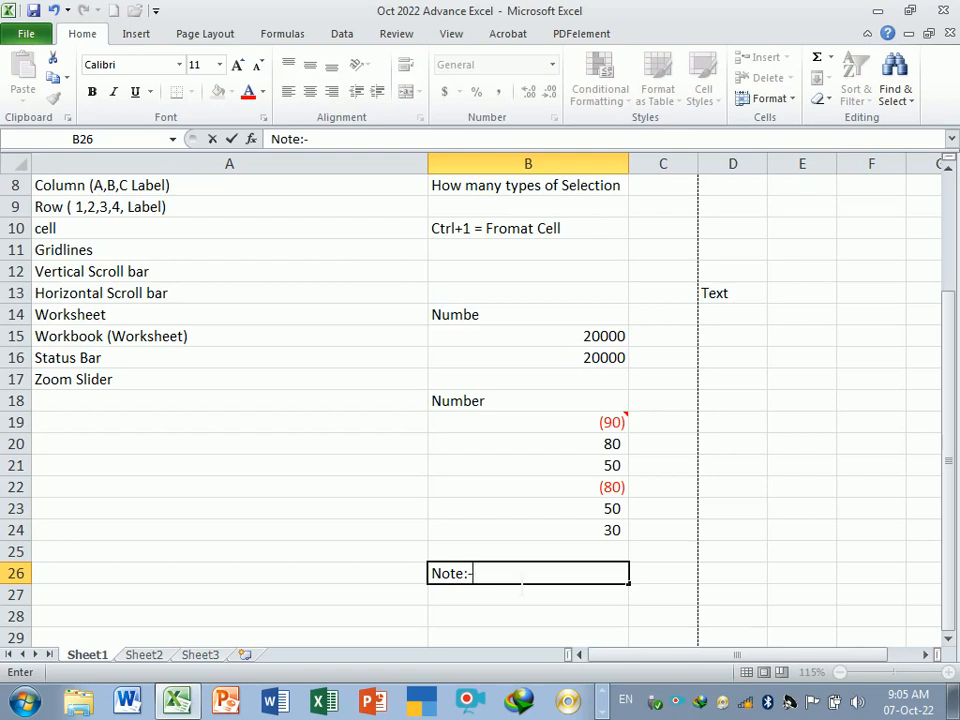
text( Abo)
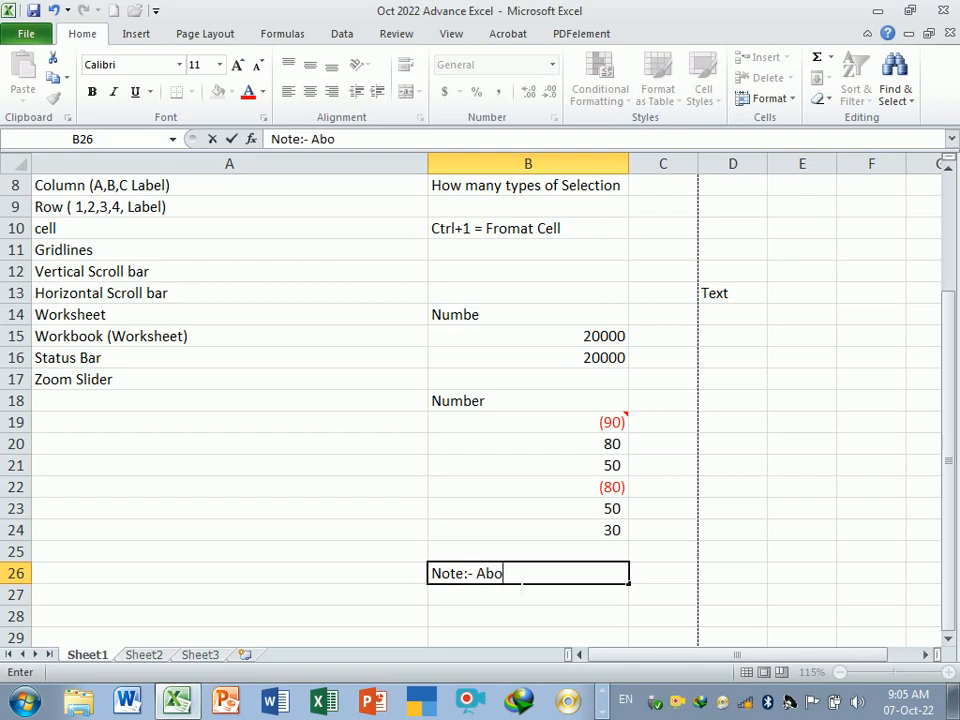
text(ve red Brack)
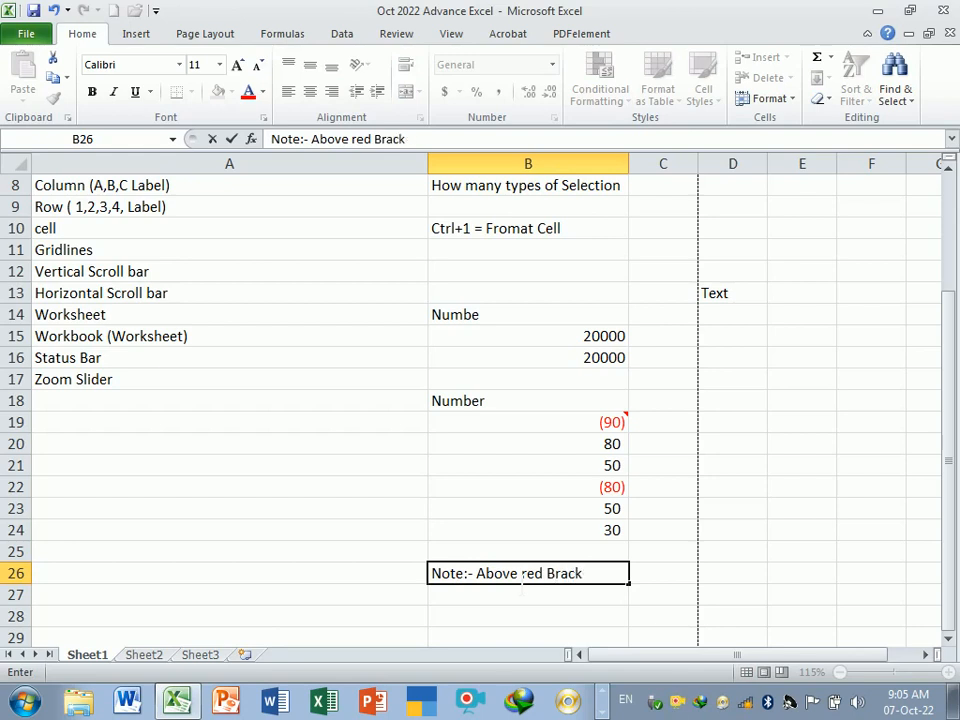
text(et value ar)
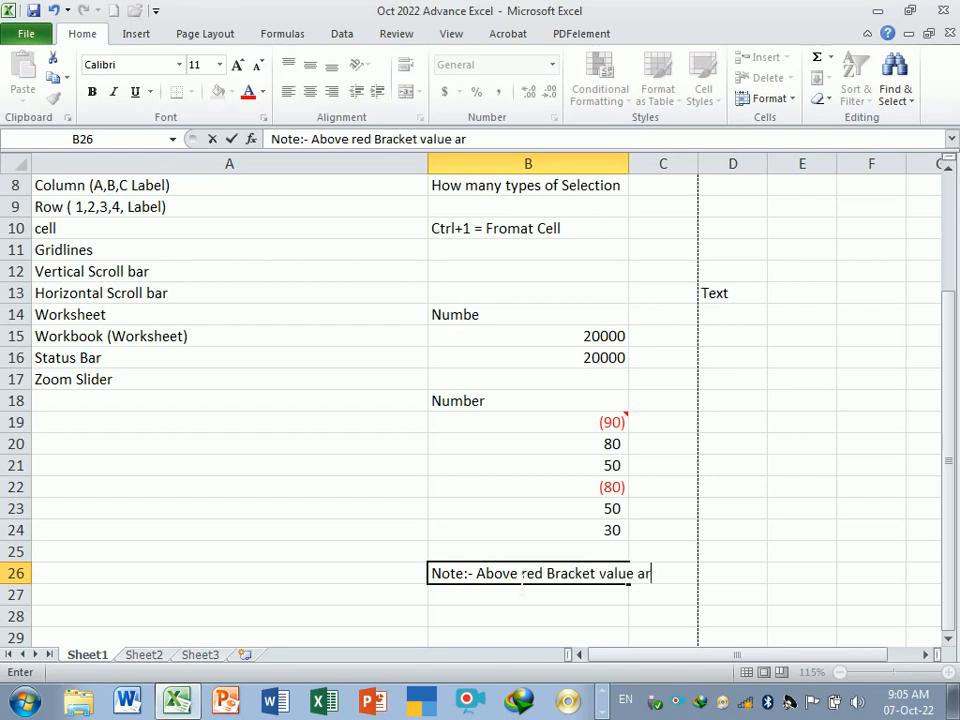
text(e Nega)
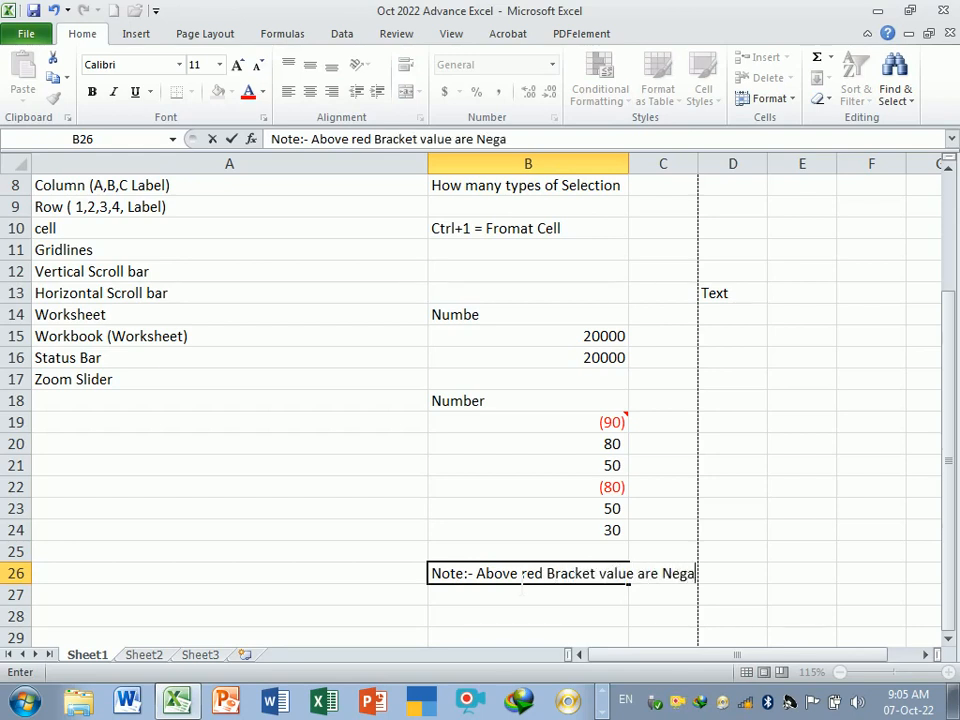
text(tive Number)
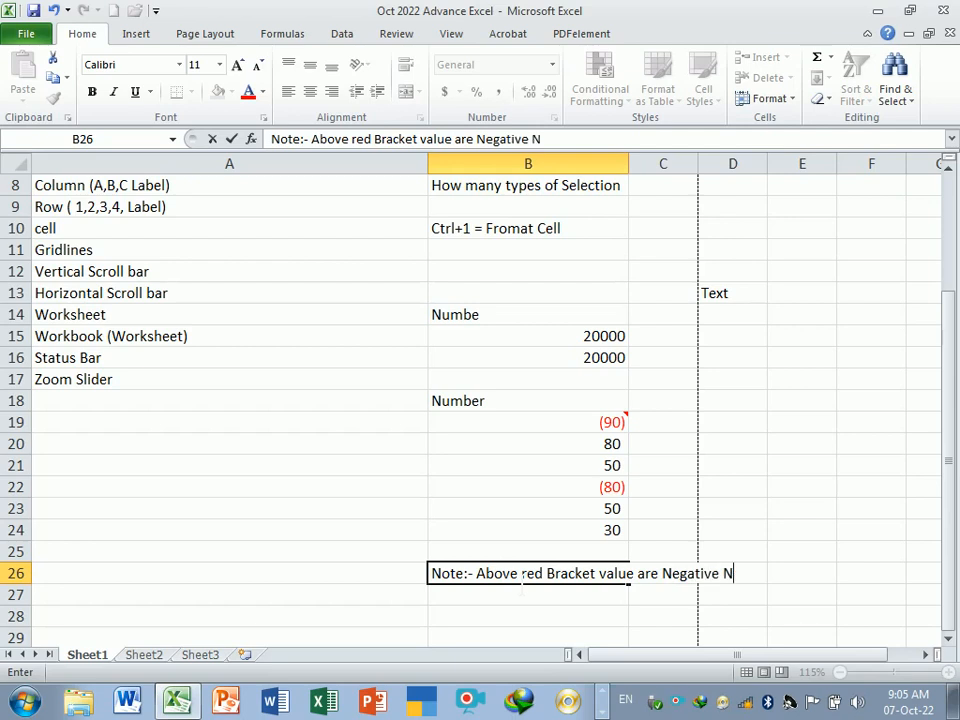
key(Return)
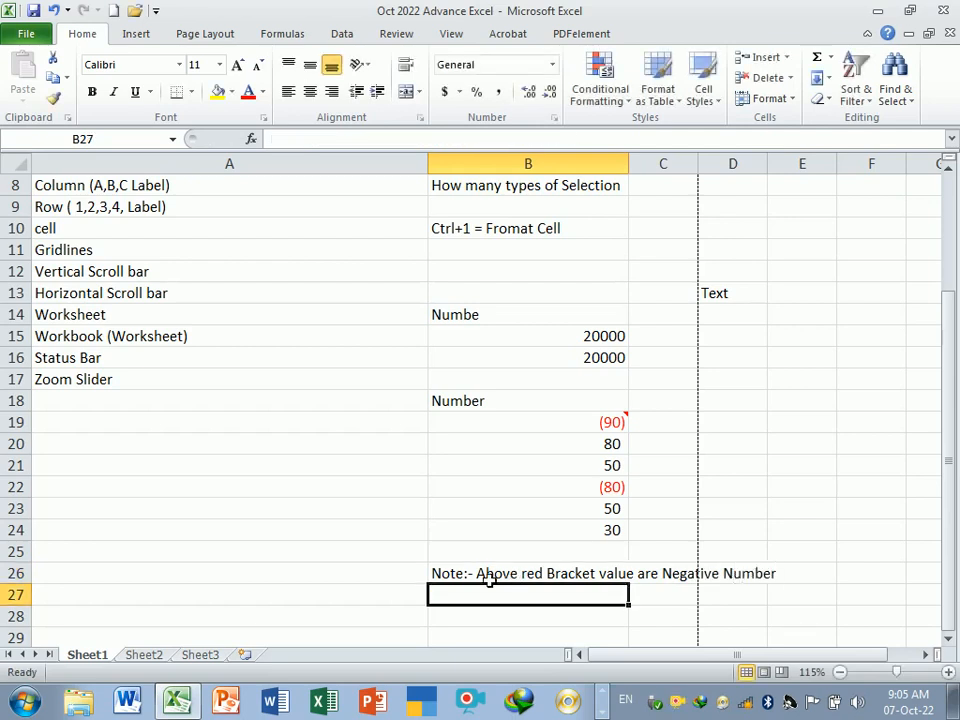
click(500, 580)
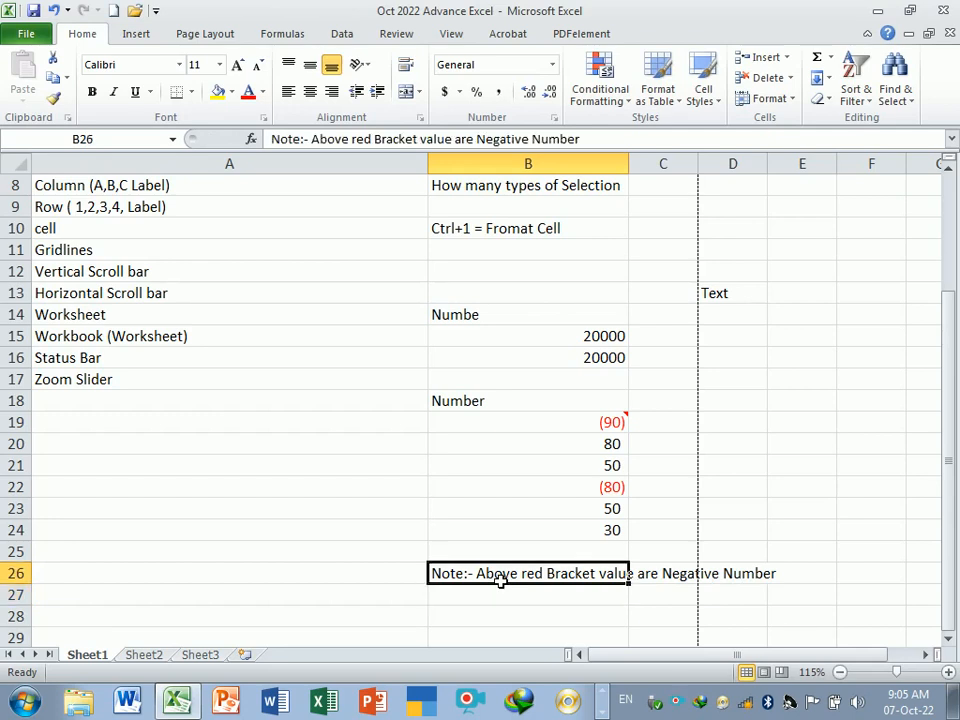
mouse_move(576, 422)
drag(576, 422, 589, 532)
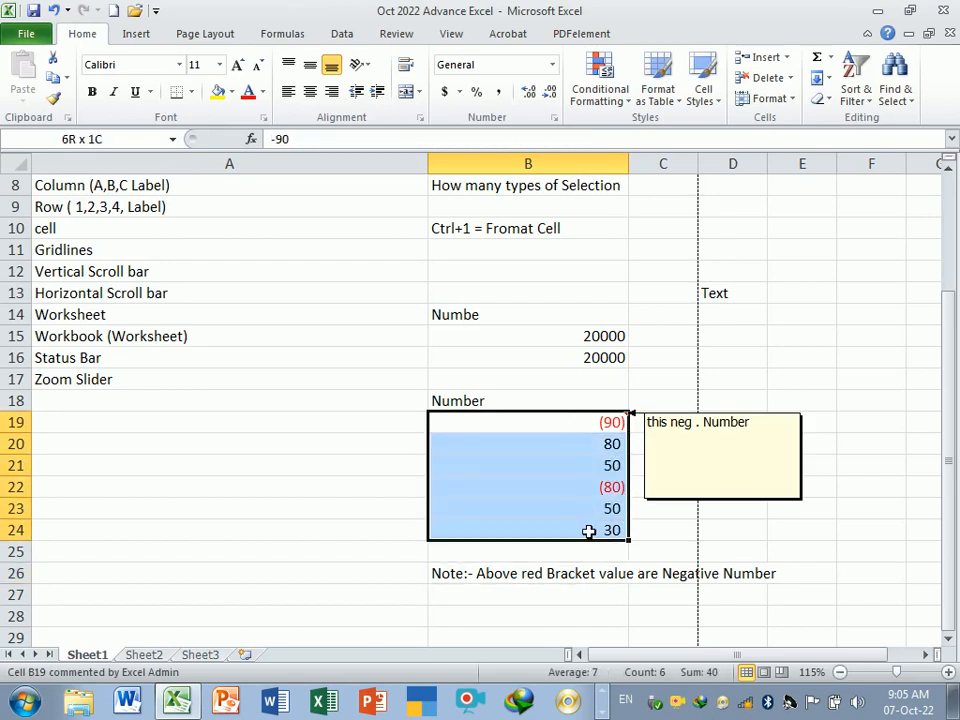
drag(589, 532, 589, 532)
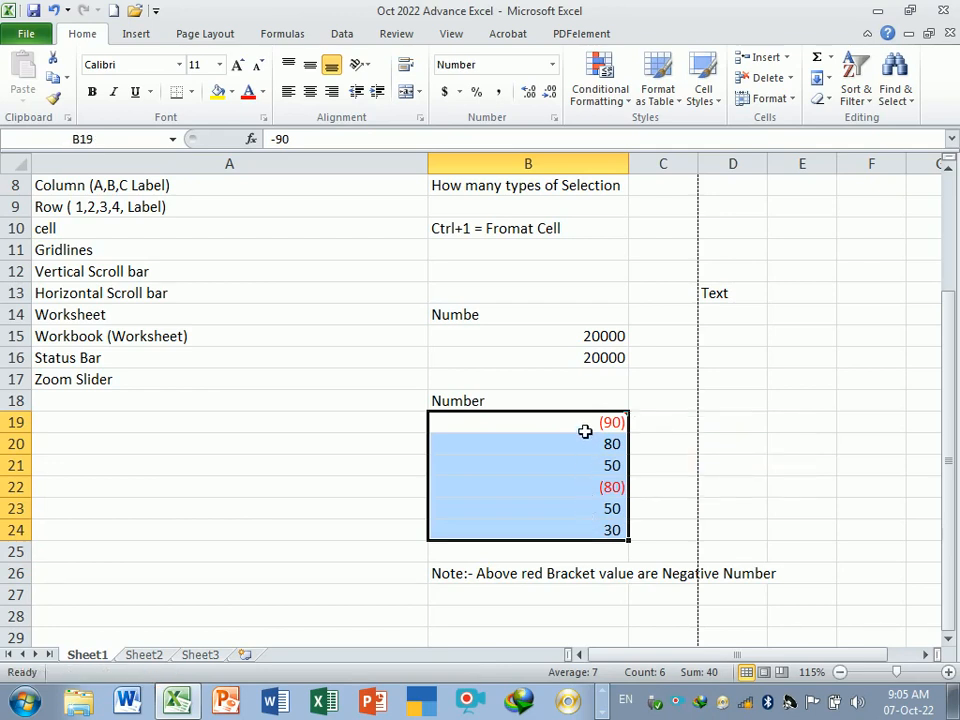
drag(583, 431, 606, 528)
click(589, 429)
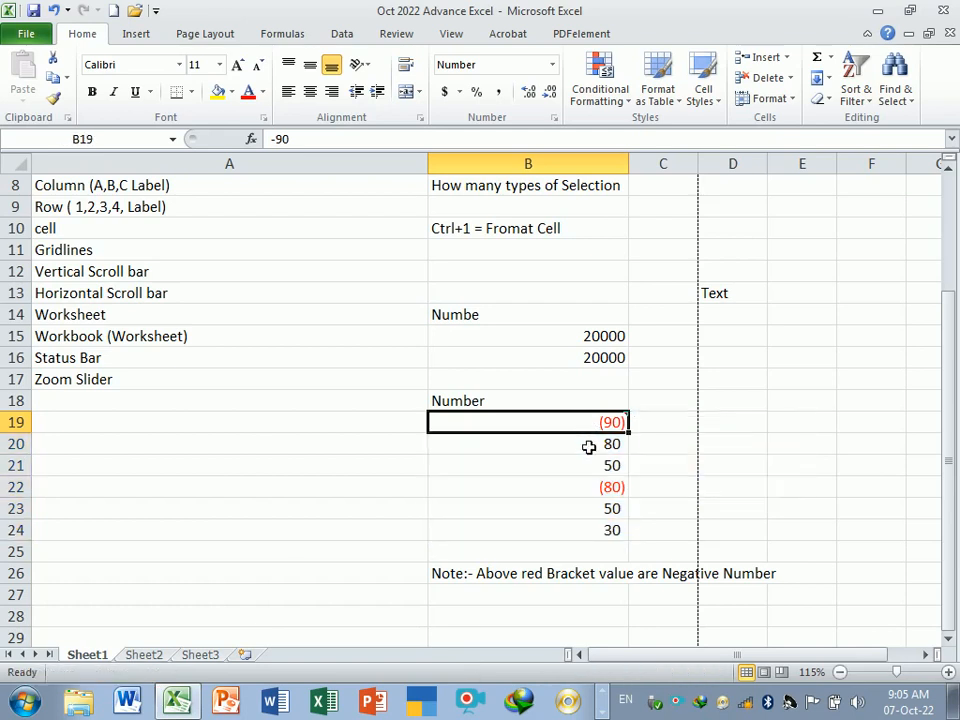
click(597, 468)
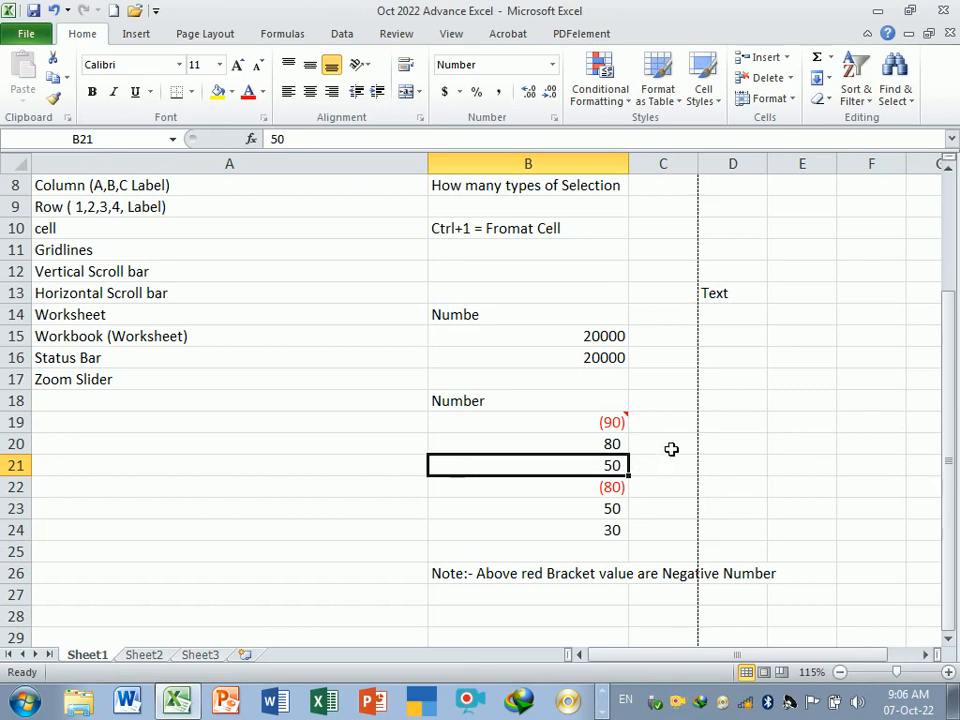
- Enter the header Amount in D18 and the values 20000, 30000, 50000, 80000, 30000 and 20000 in D19:D24
click(744, 404)
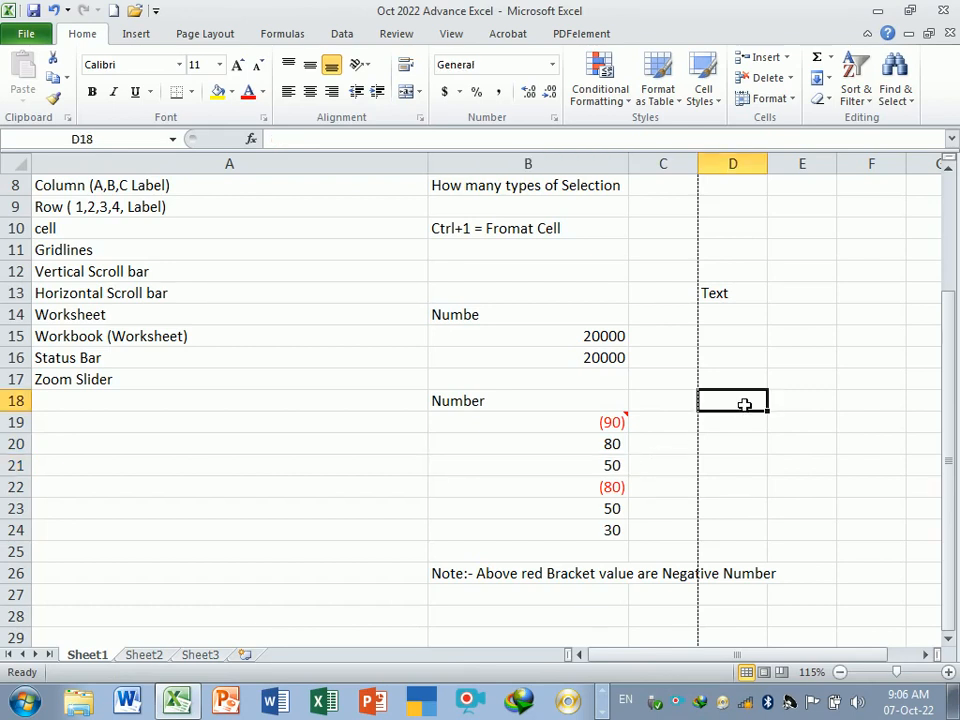
text(Amount)
key(Return)
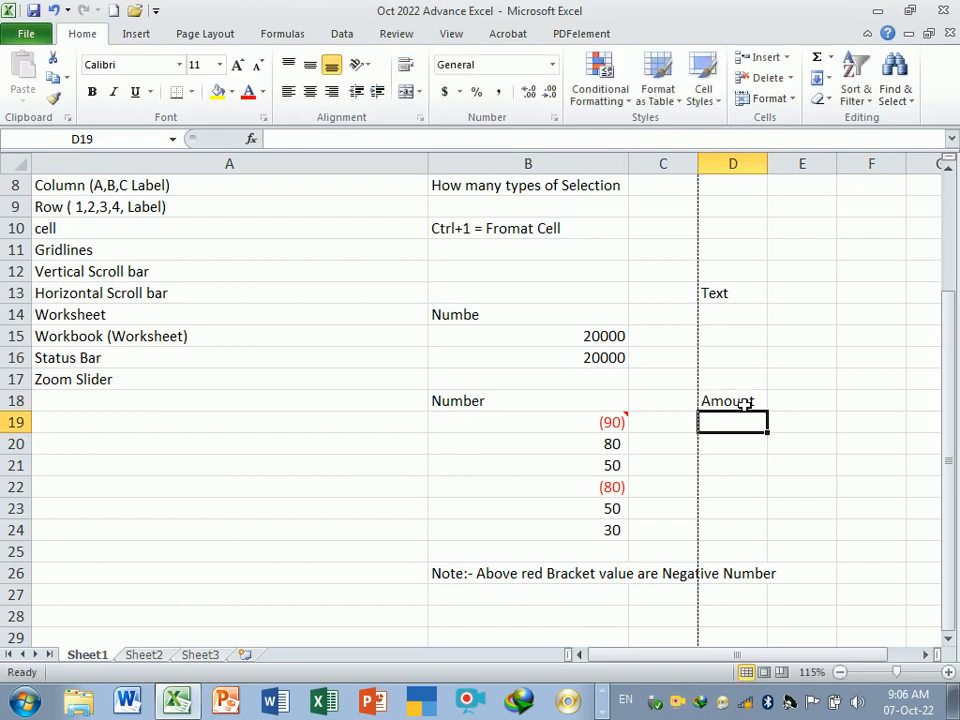
text(20000)
key(Return)
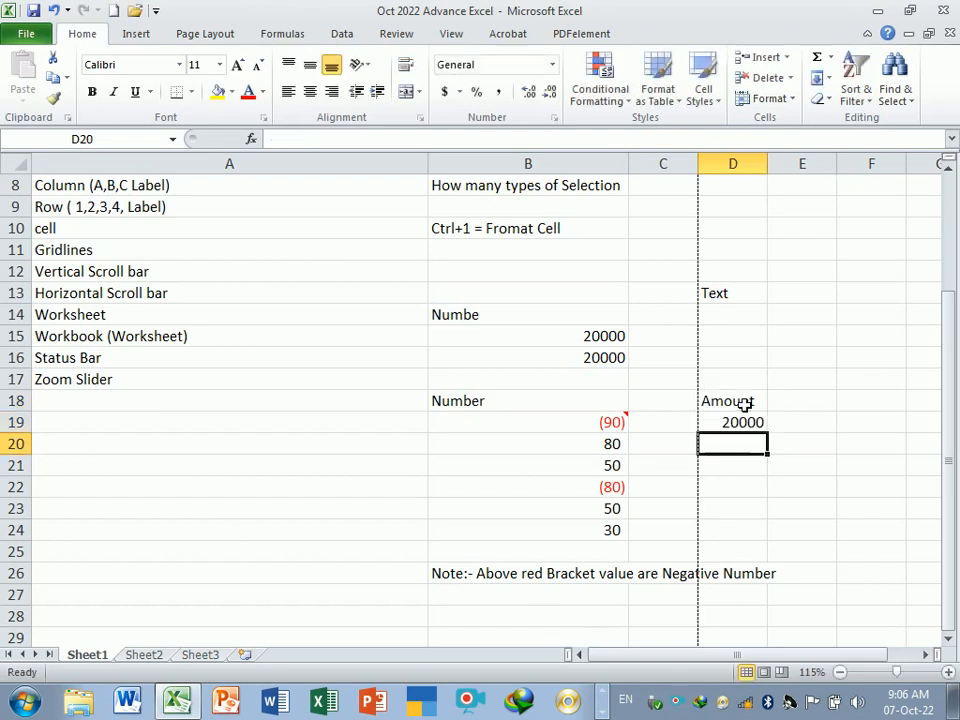
text(30000)
key(Return)
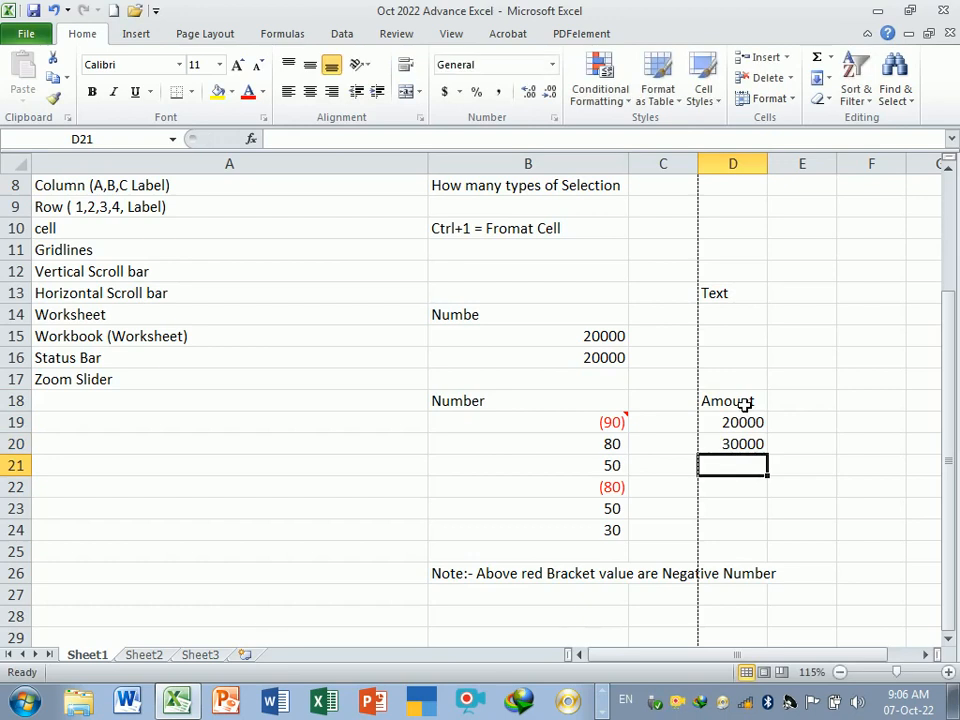
text(50000)
key(Return)
text(8)
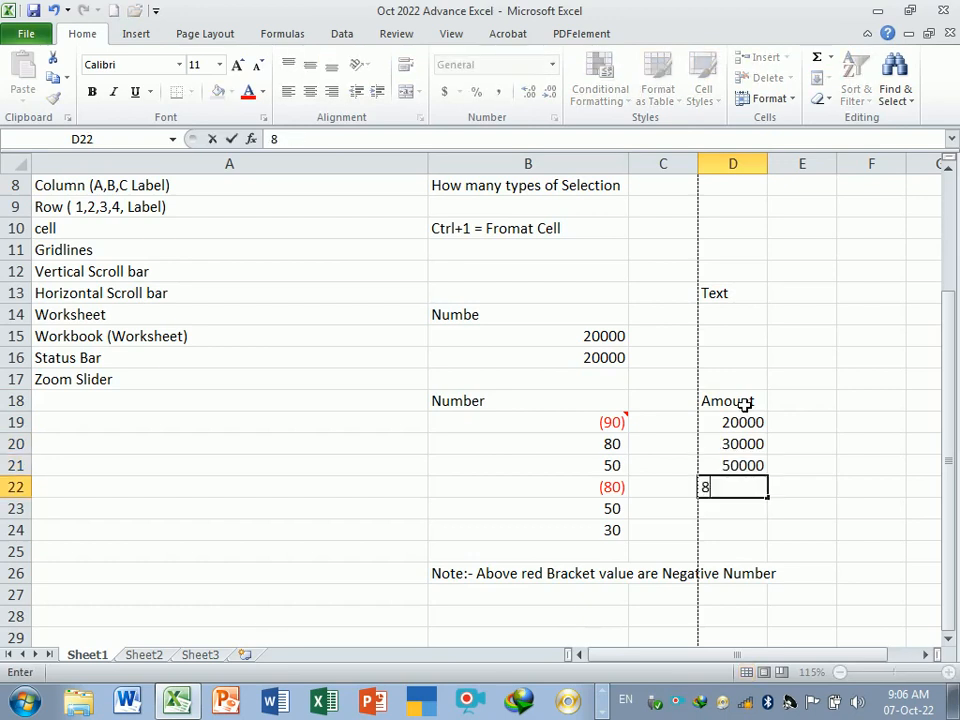
text(0000)
key(Return)
text(30000)
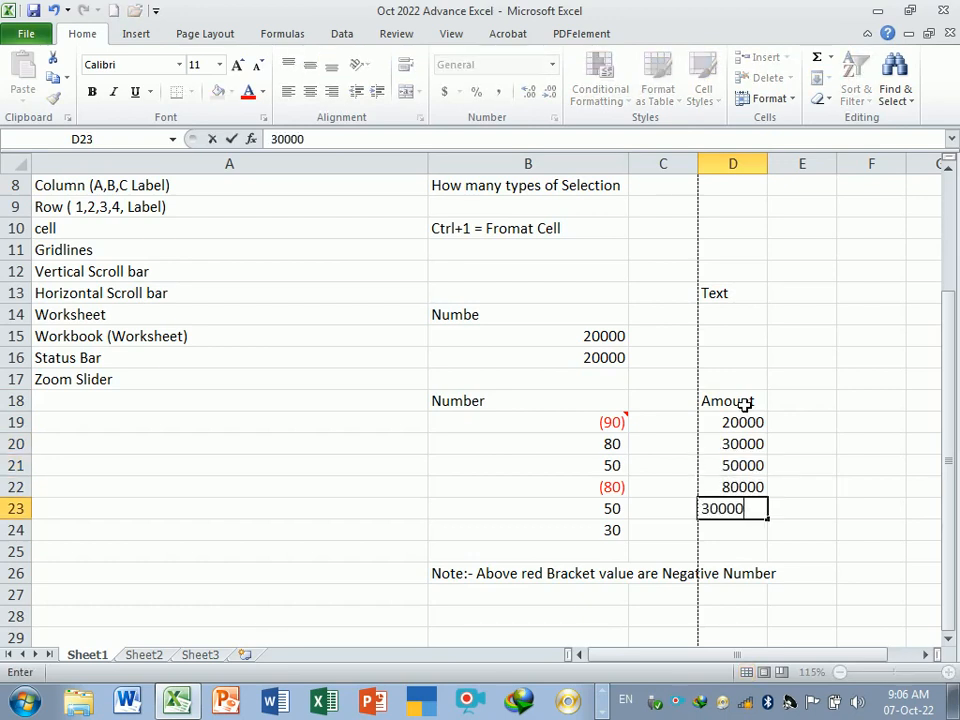
key(Return)
text(20000)
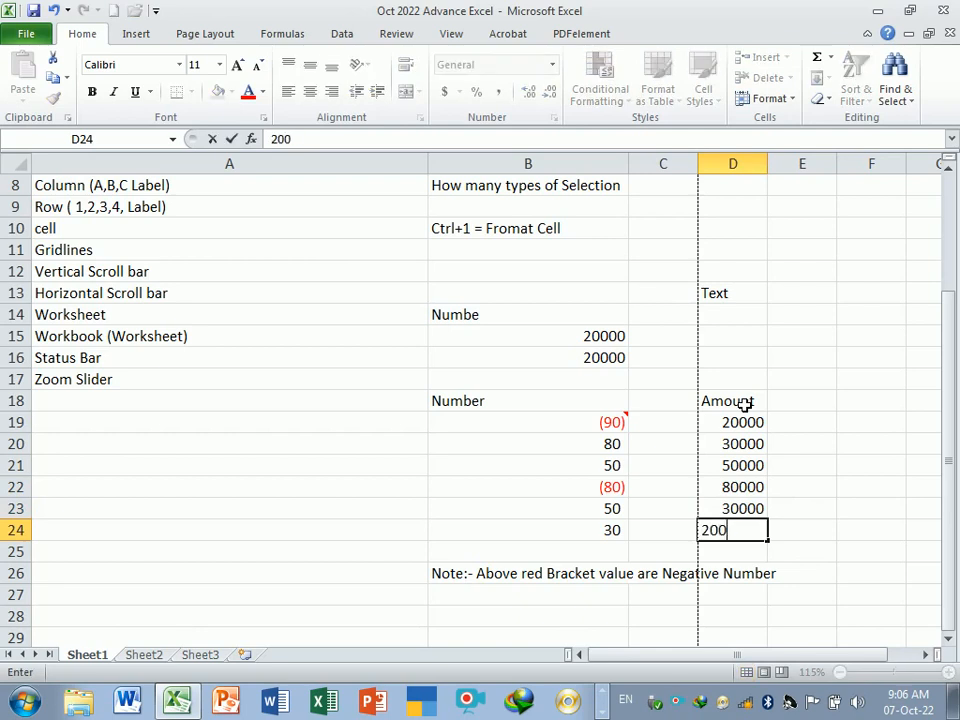
key(Return)
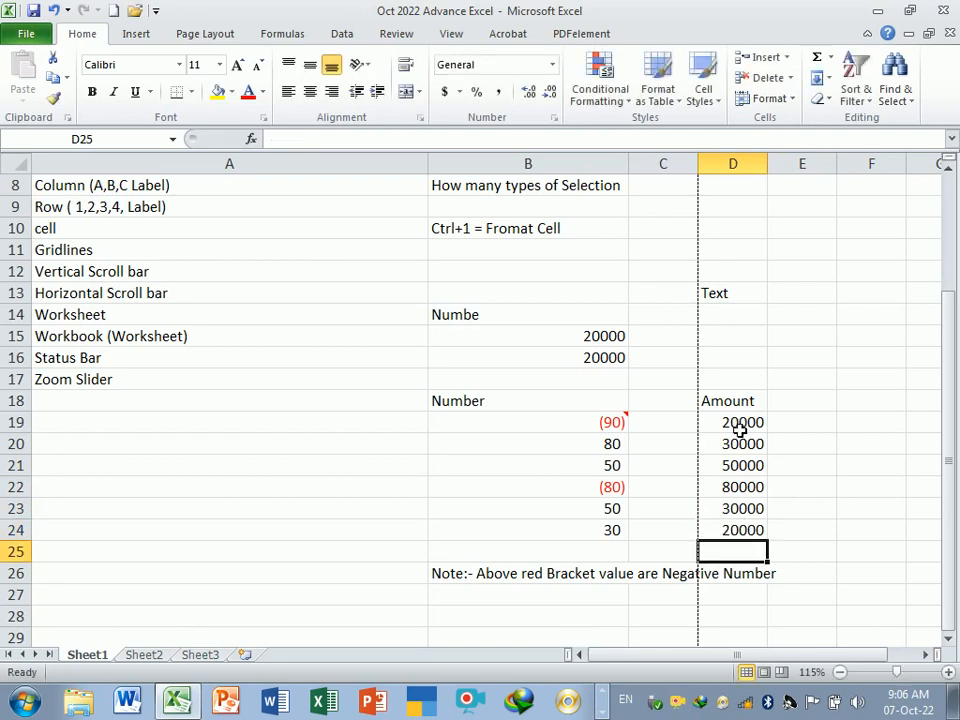
- Widen column D and format D19:D24 as Number with 0 decimal places and the 1000 separator
drag(767, 163, 800, 163)
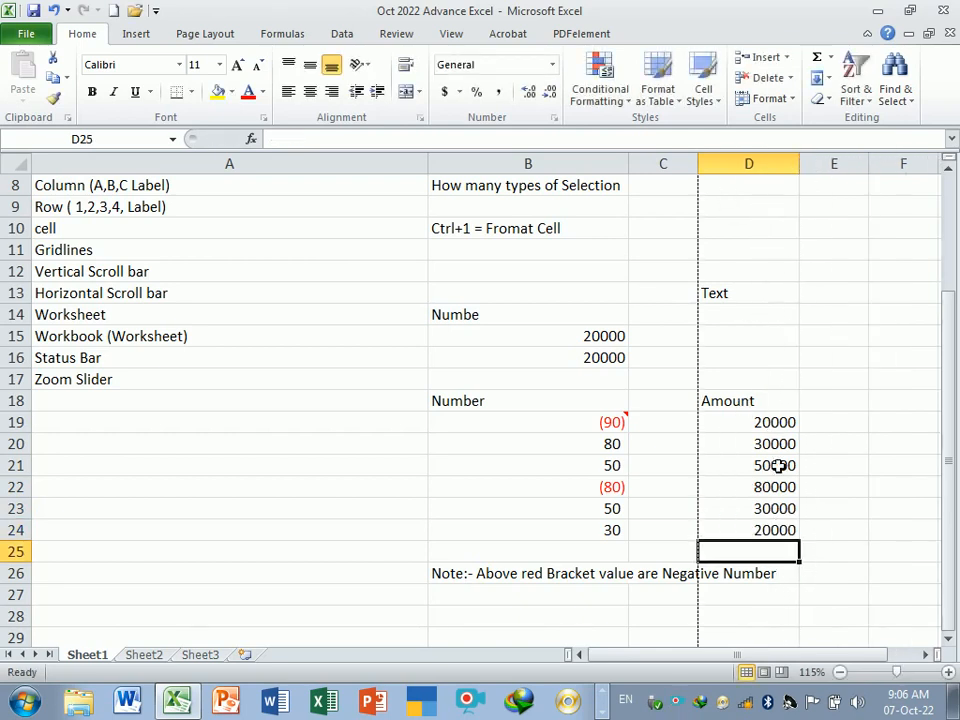
drag(772, 431, 791, 537)
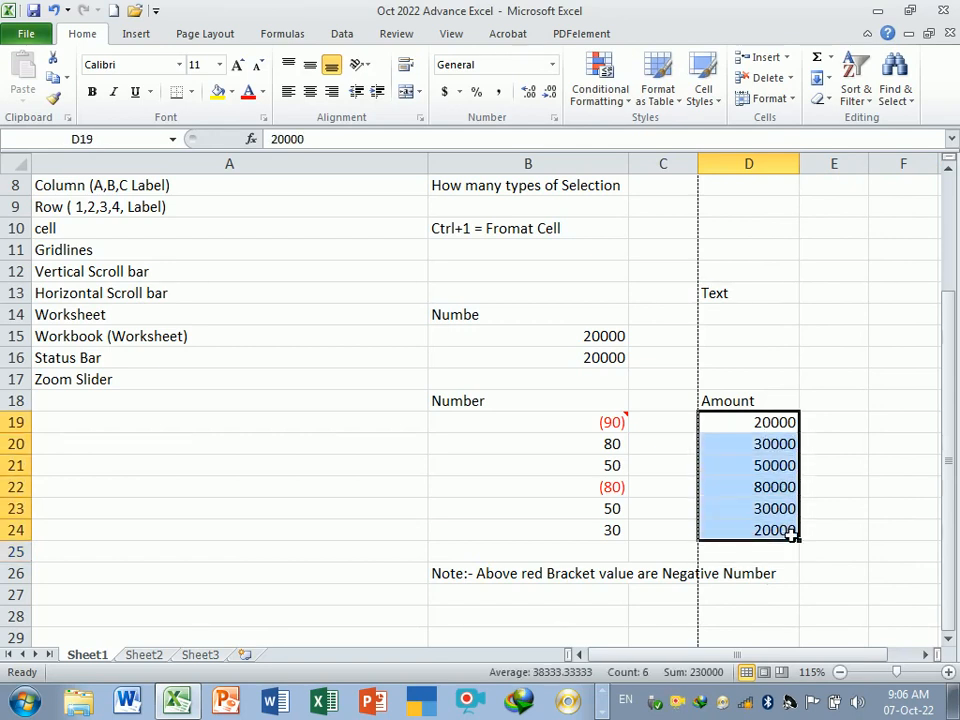
key(ctrl+1)
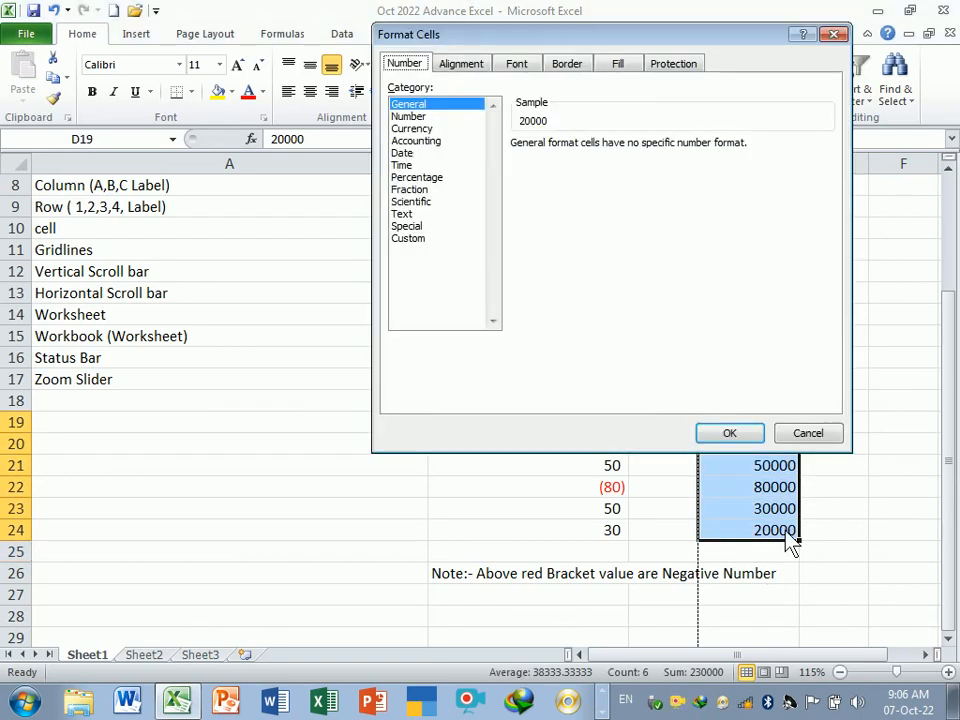
click(408, 117)
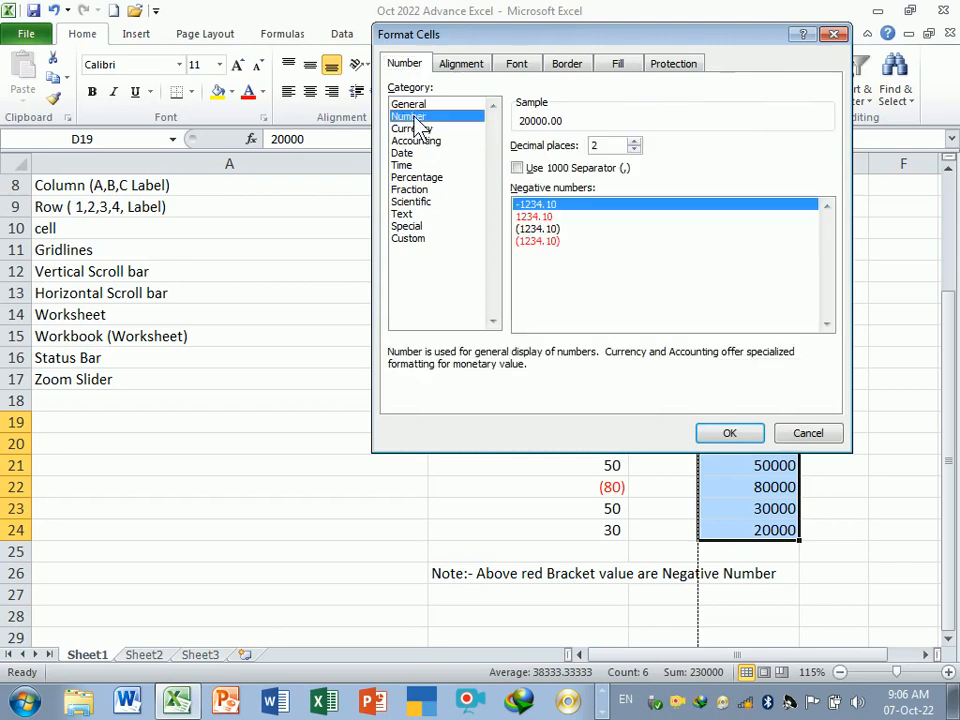
click(518, 168)
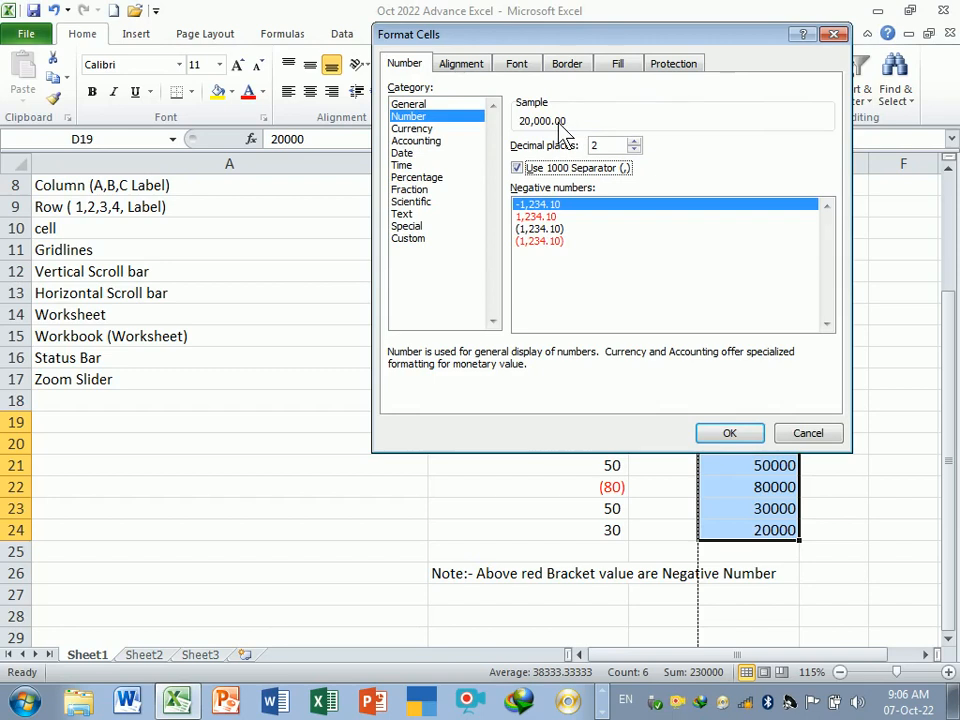
click(634, 149)
click(634, 149)
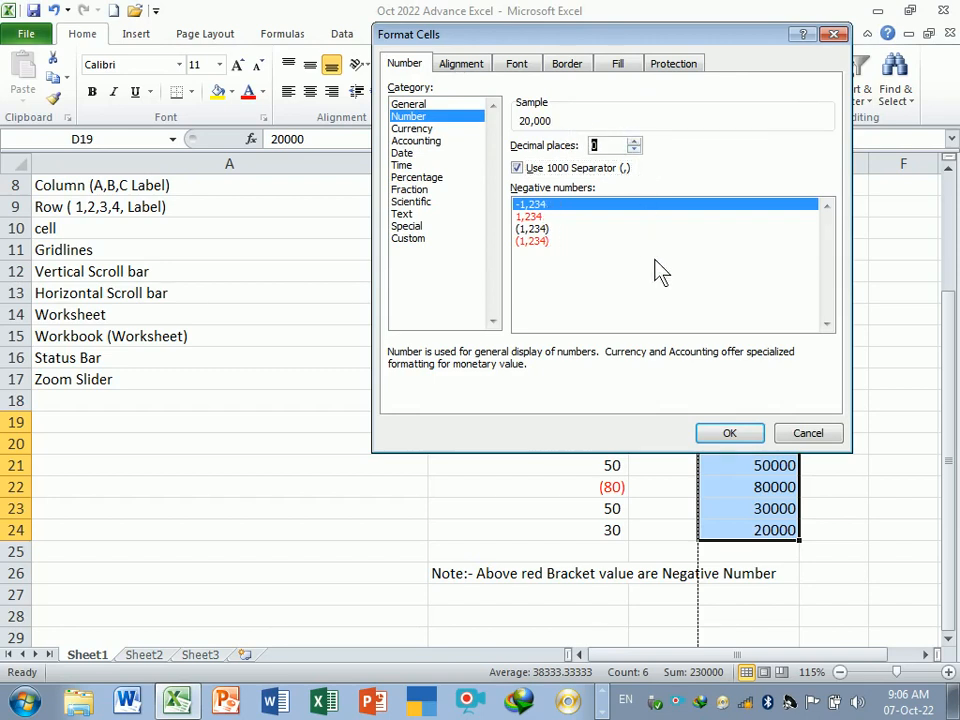
click(727, 435)
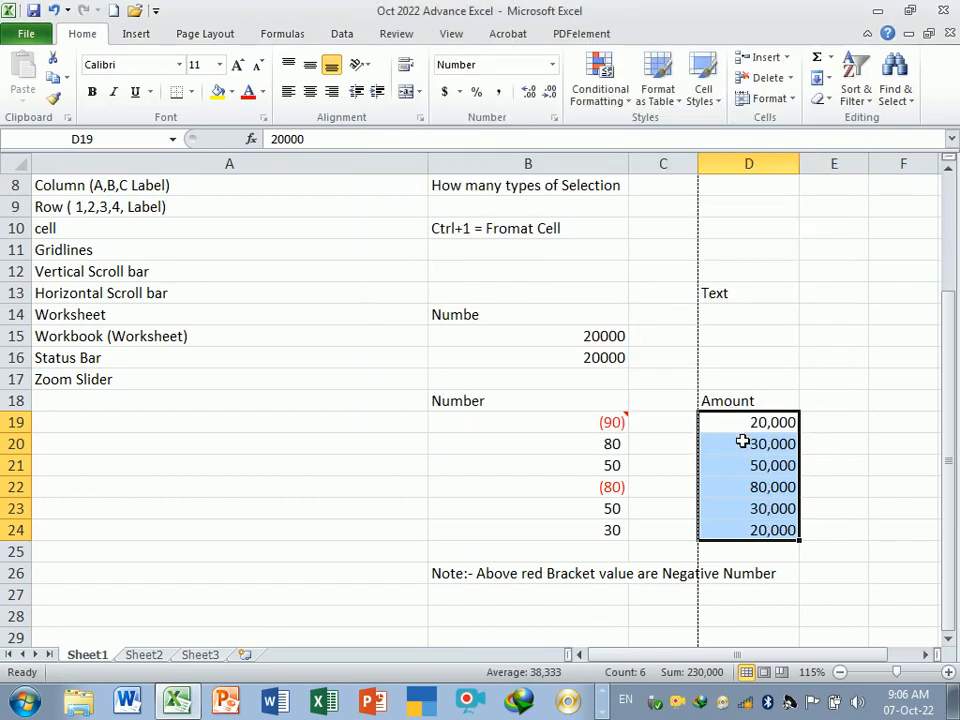
click(848, 463)
drag(768, 425, 788, 523)
click(844, 491)
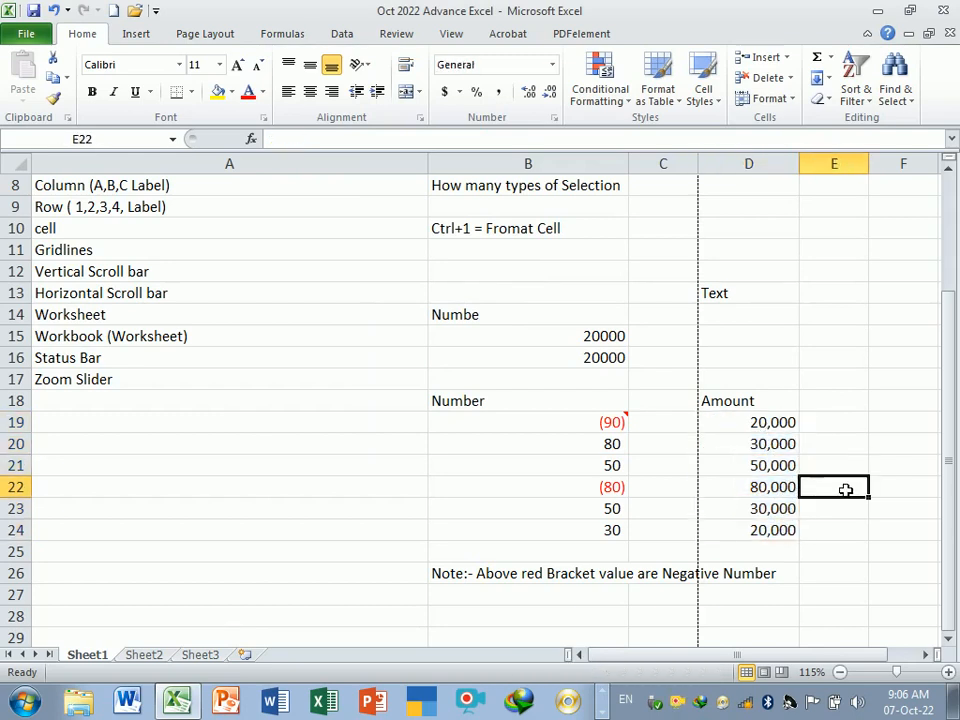
click(773, 427)
drag(786, 519, 786, 538)
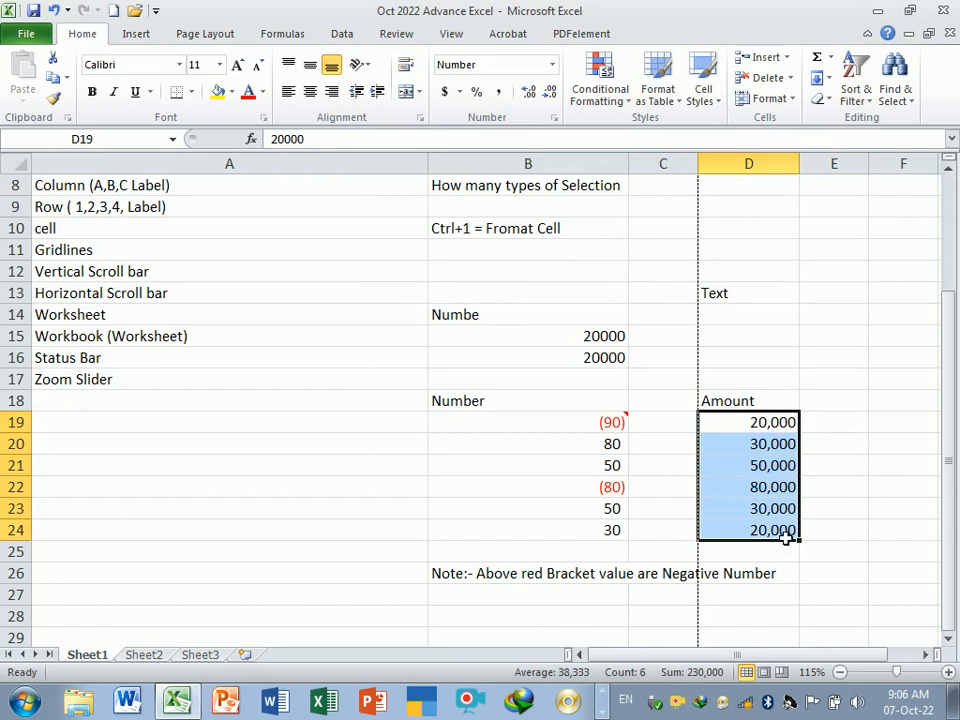
click(838, 428)
click(778, 425)
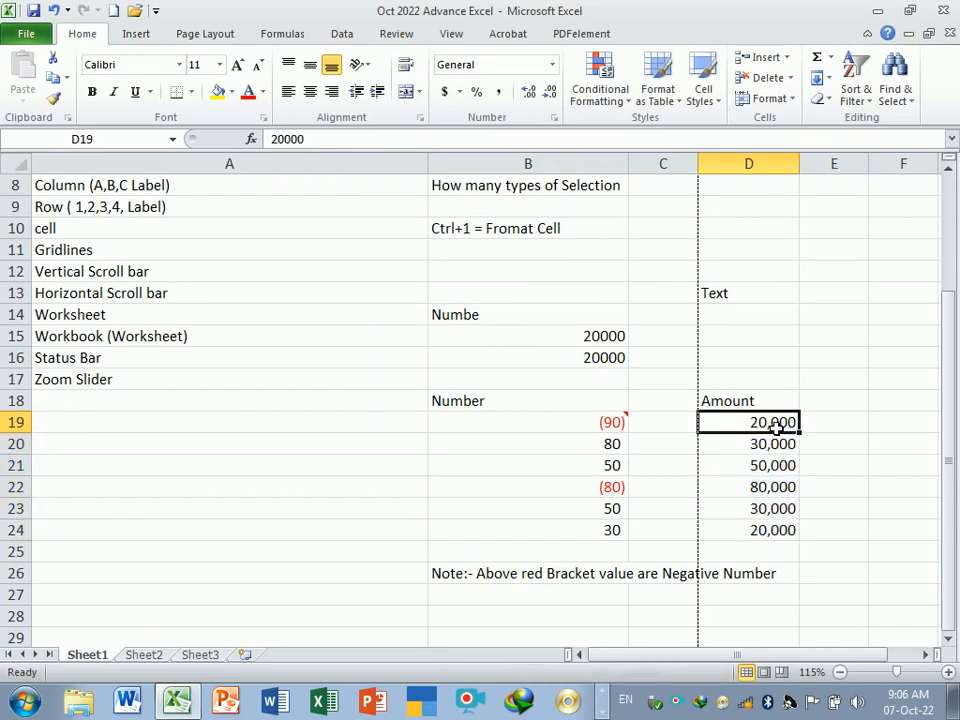
drag(777, 424, 783, 538)
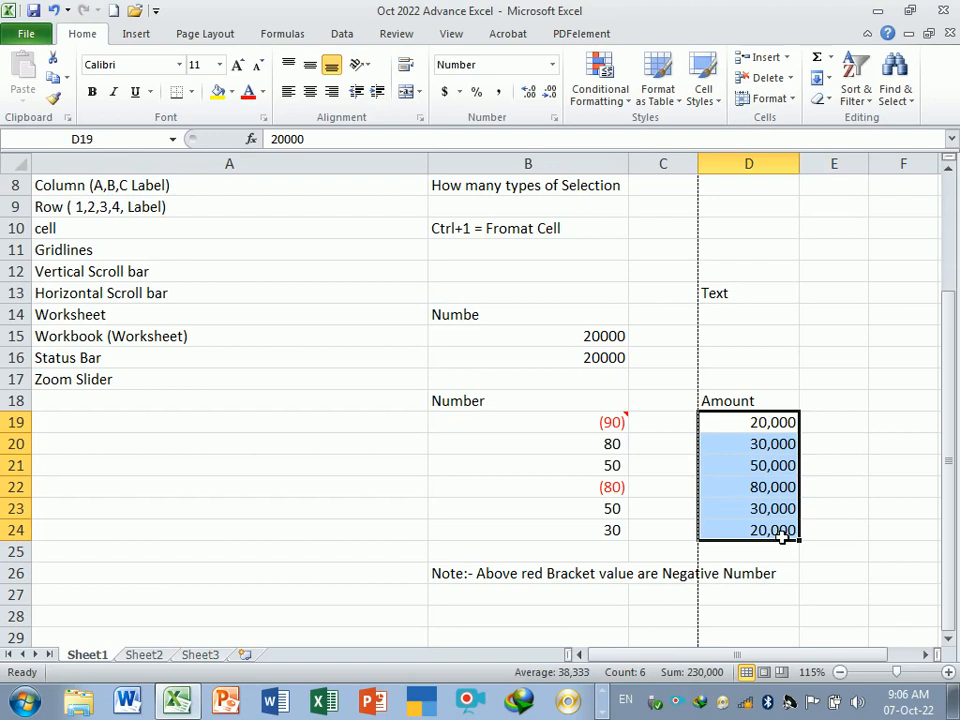
click(836, 450)
drag(755, 424, 772, 538)
- Copy the Amount header and values from D18:D24 into column E and widen column E
click(831, 450)
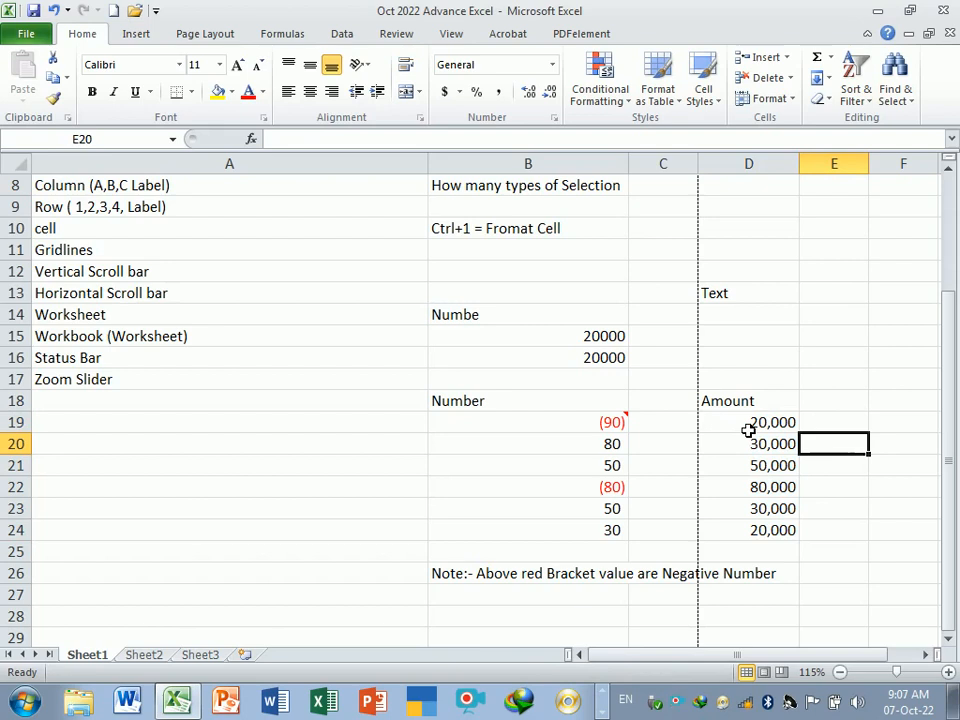
drag(748, 430, 768, 530)
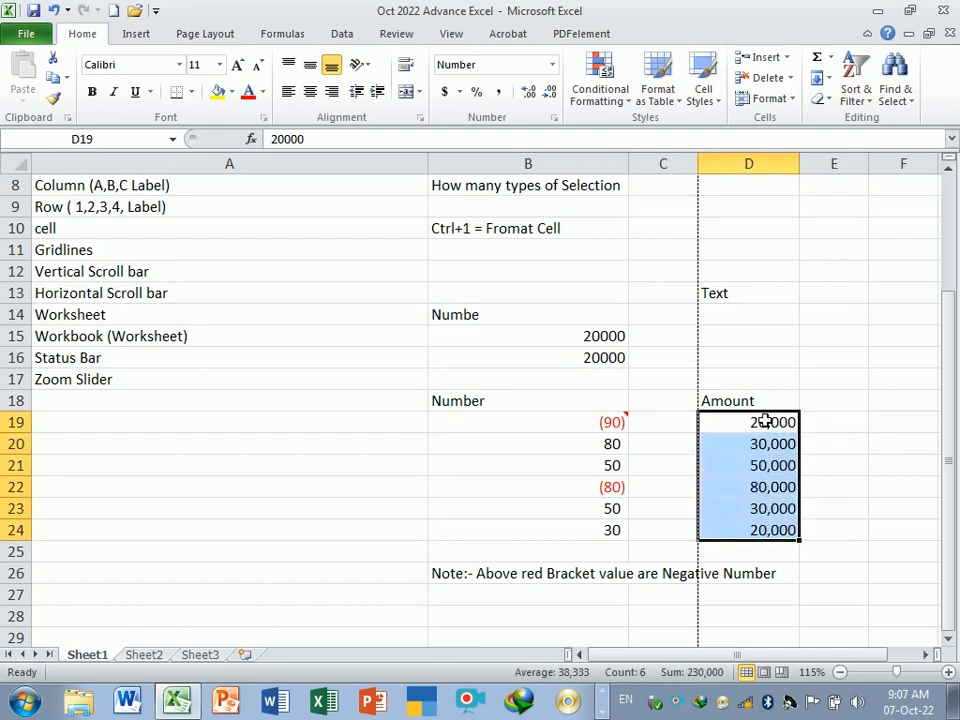
drag(760, 401, 878, 552)
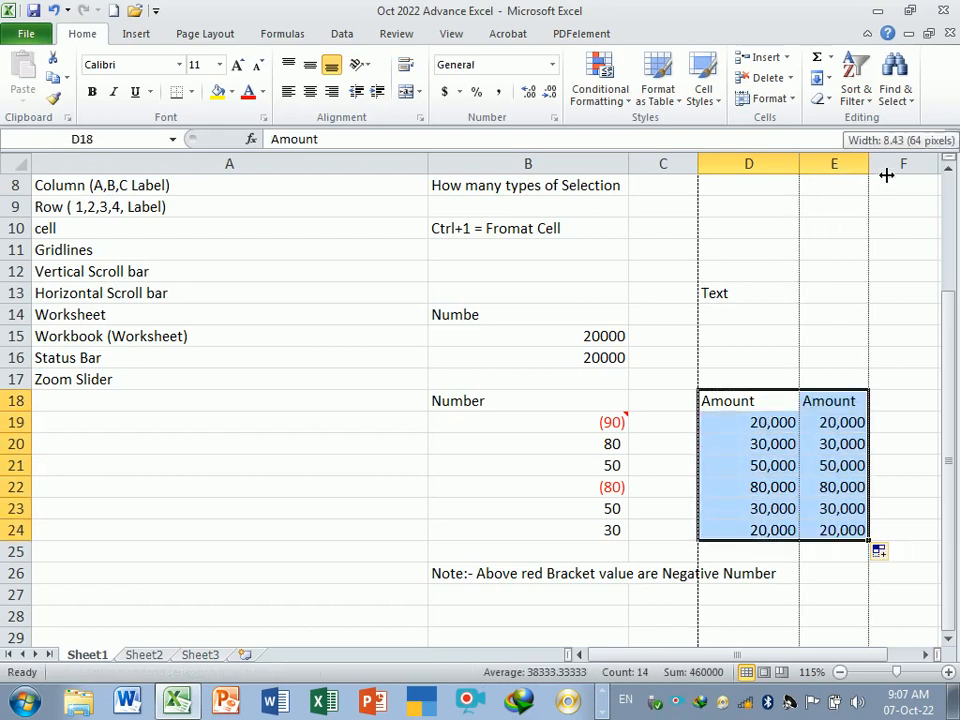
drag(886, 175, 901, 175)
- Reset cells E19:E24 to the General number format
click(872, 448)
drag(872, 422, 868, 489)
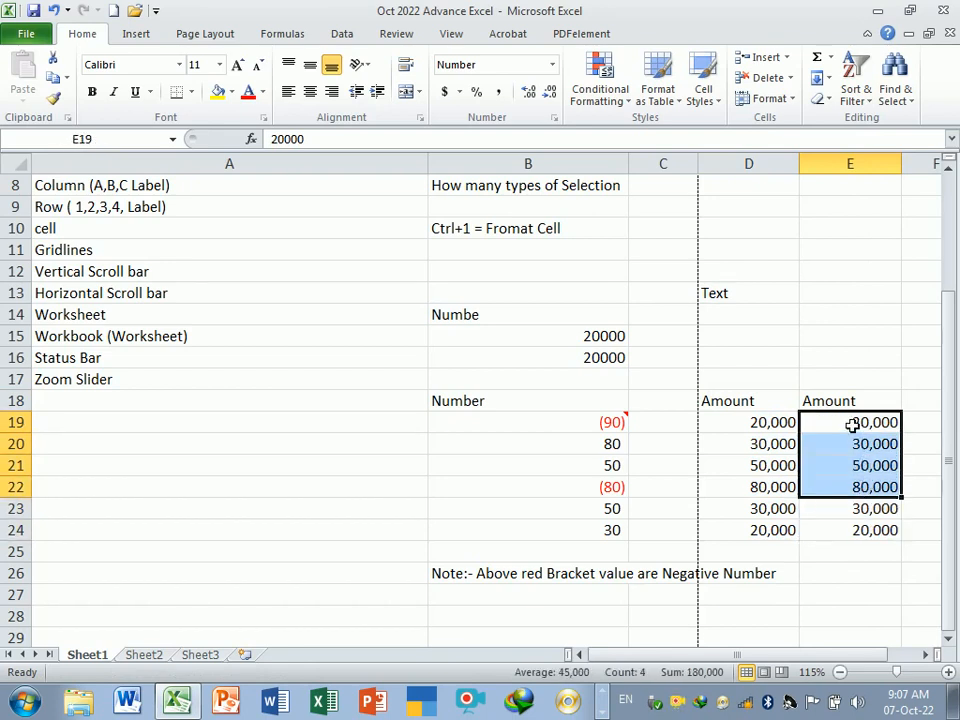
drag(851, 425, 870, 531)
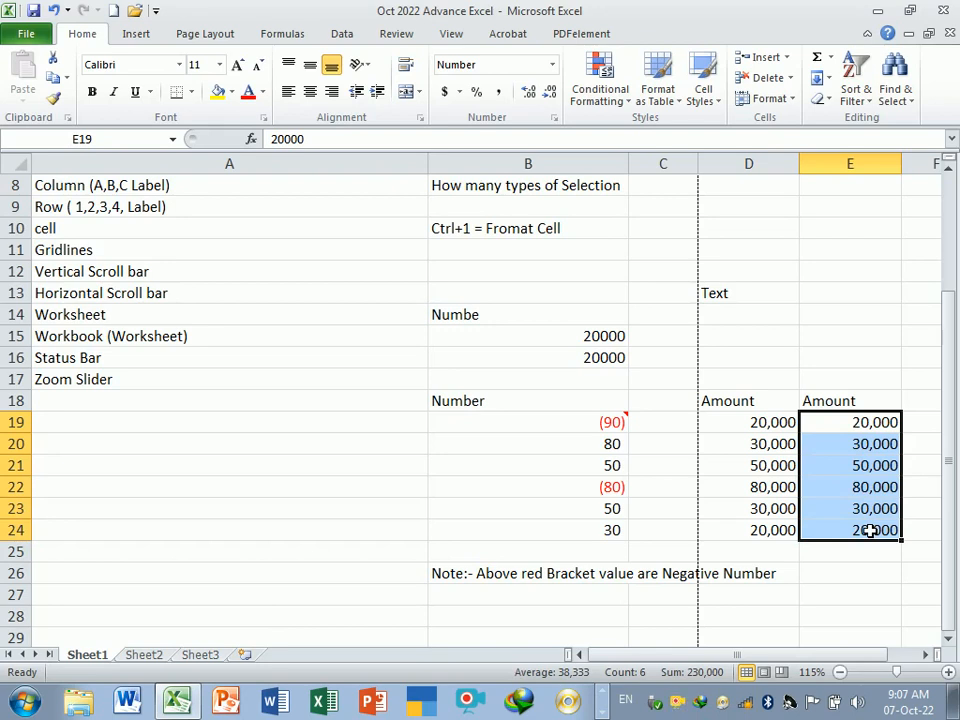
key(ctrl+1)
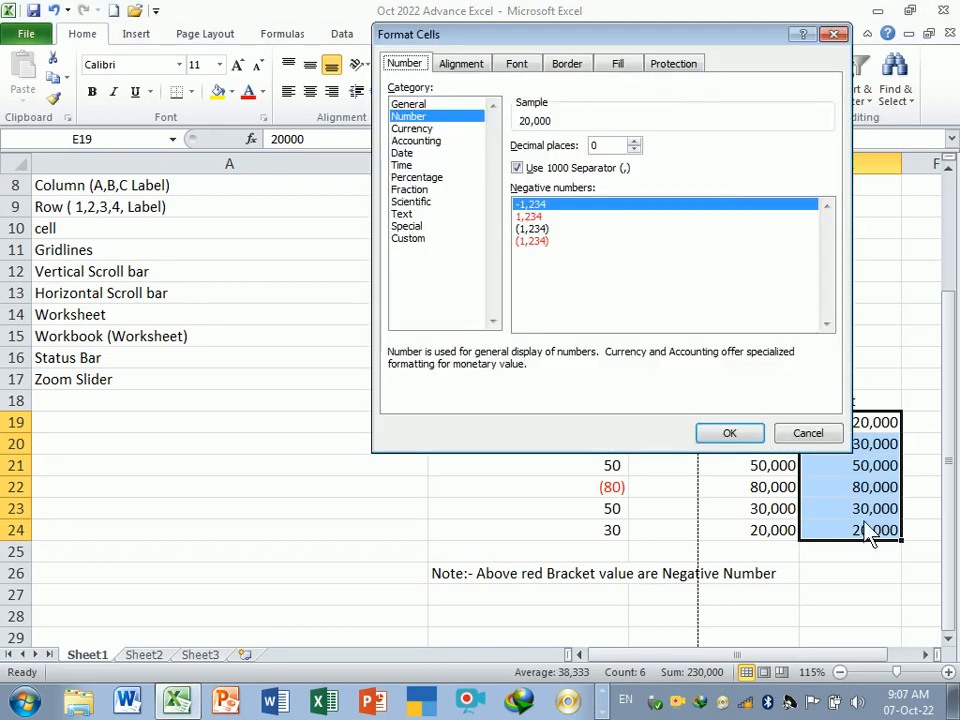
click(427, 105)
click(730, 435)
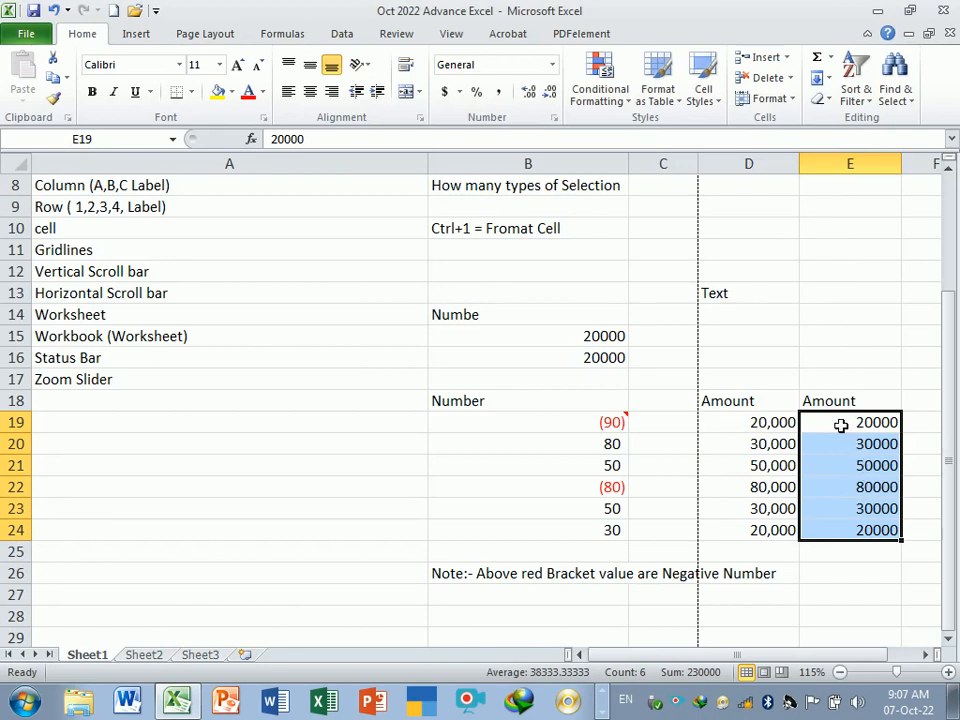
- Format E19:E24 as Currency with the ₹ English (India) symbol and 0 decimal places
drag(840, 424, 858, 535)
key(ctrl+1)
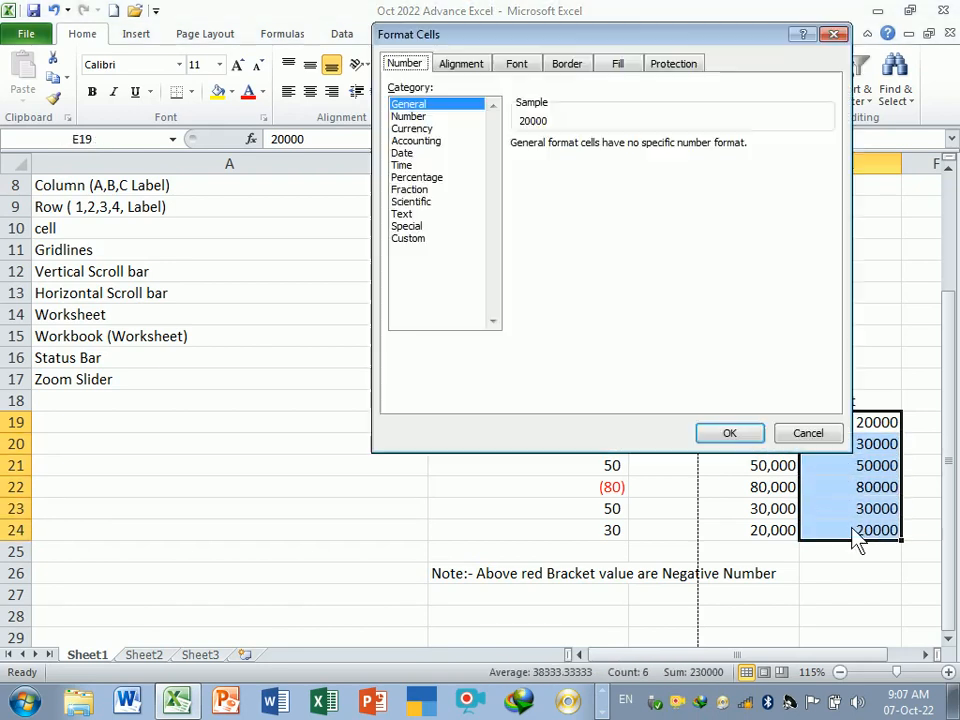
click(412, 129)
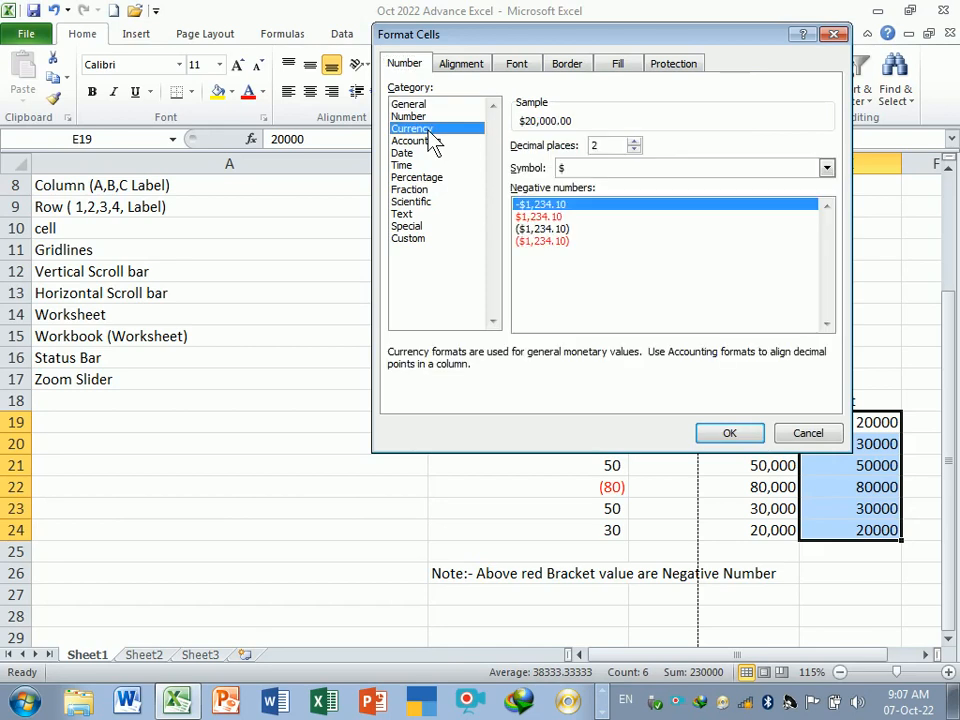
click(408, 116)
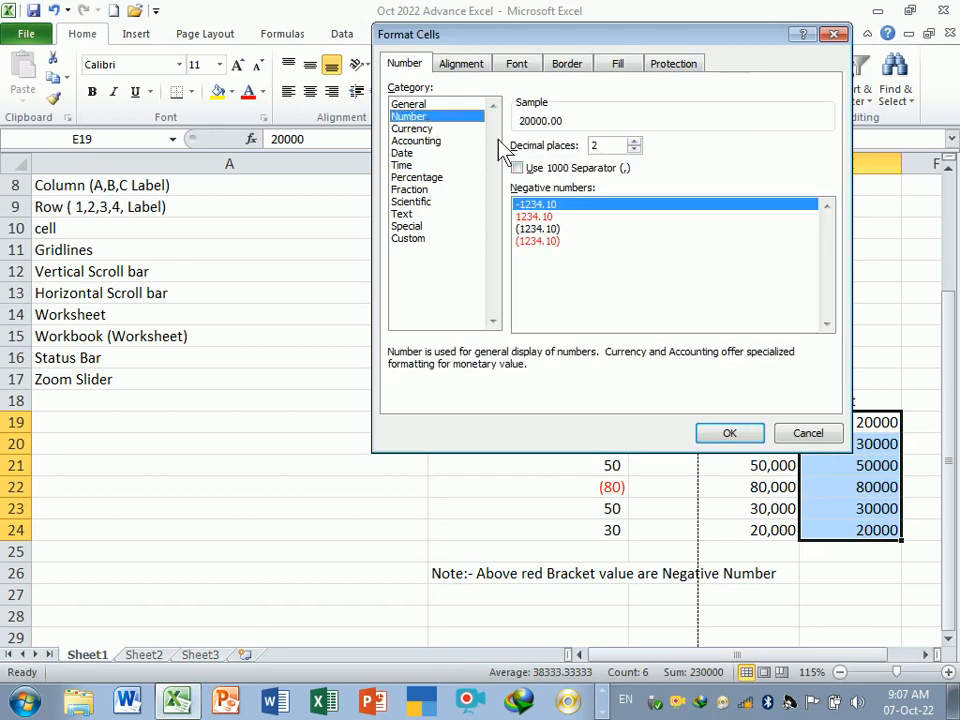
click(412, 129)
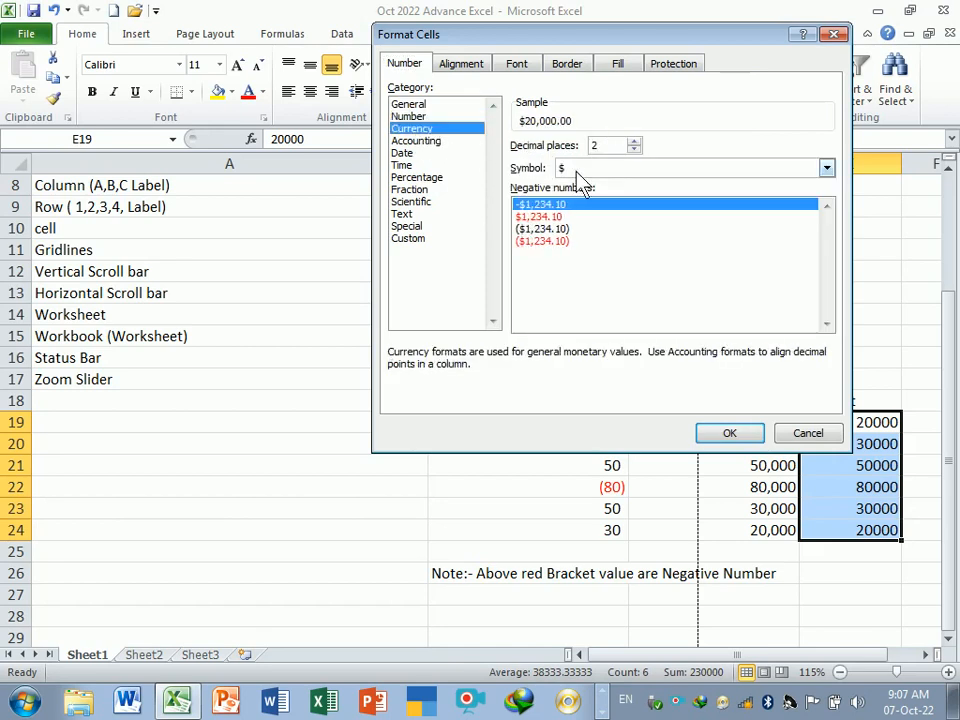
click(634, 141)
click(634, 141)
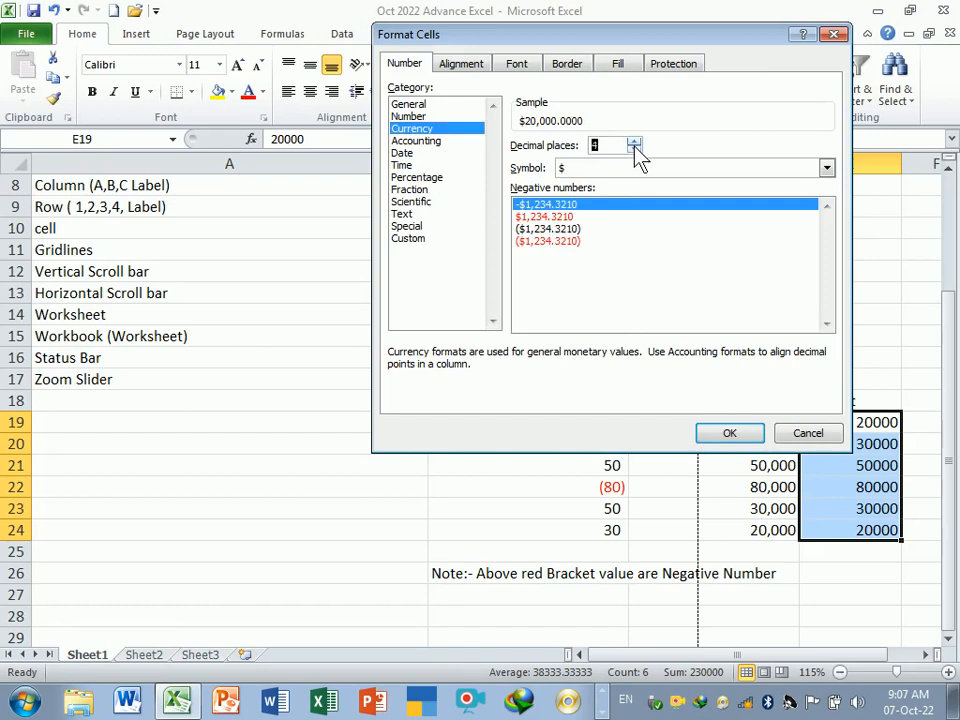
click(827, 169)
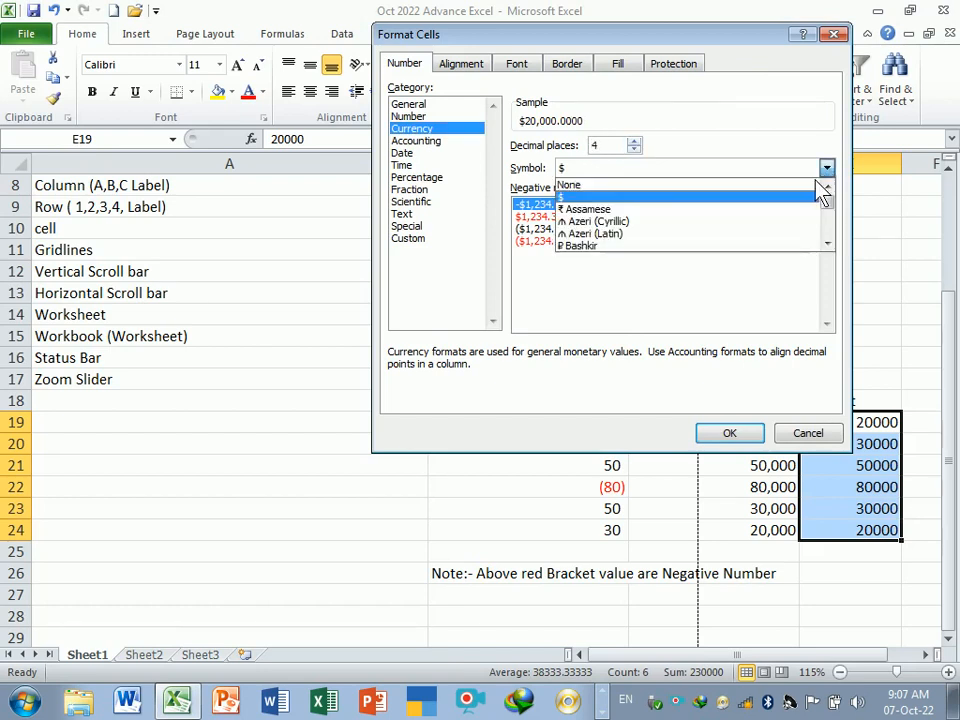
click(827, 244)
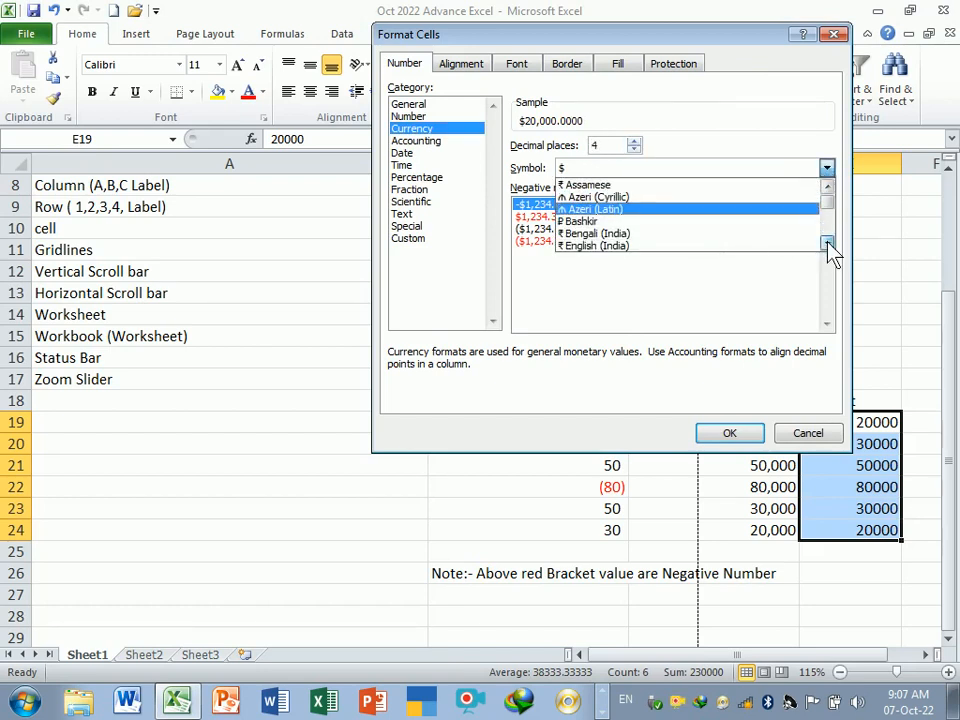
click(827, 244)
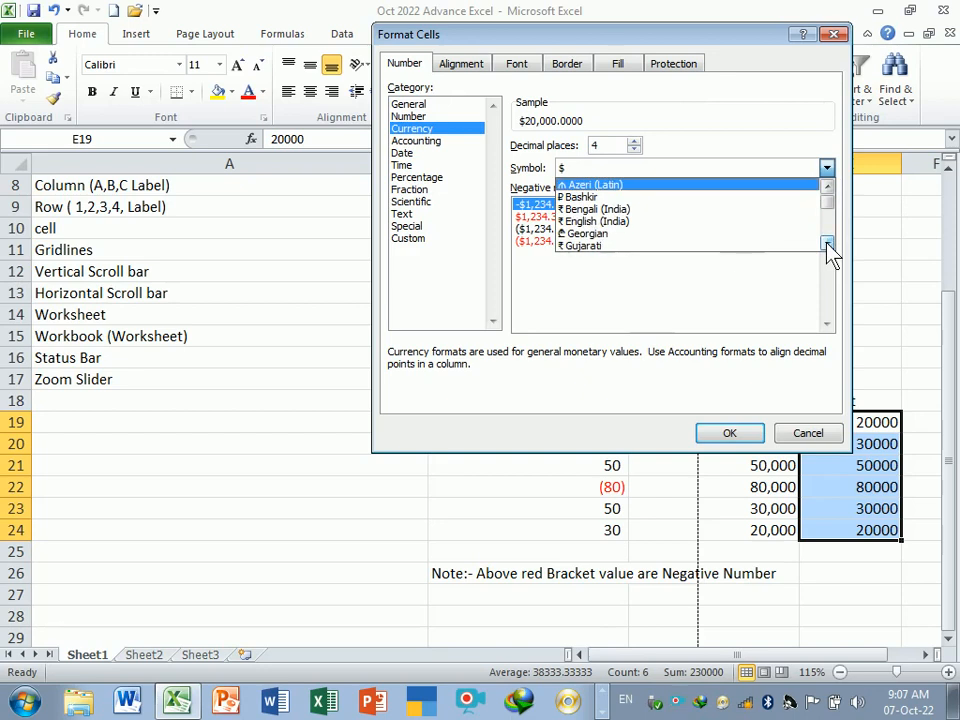
click(590, 227)
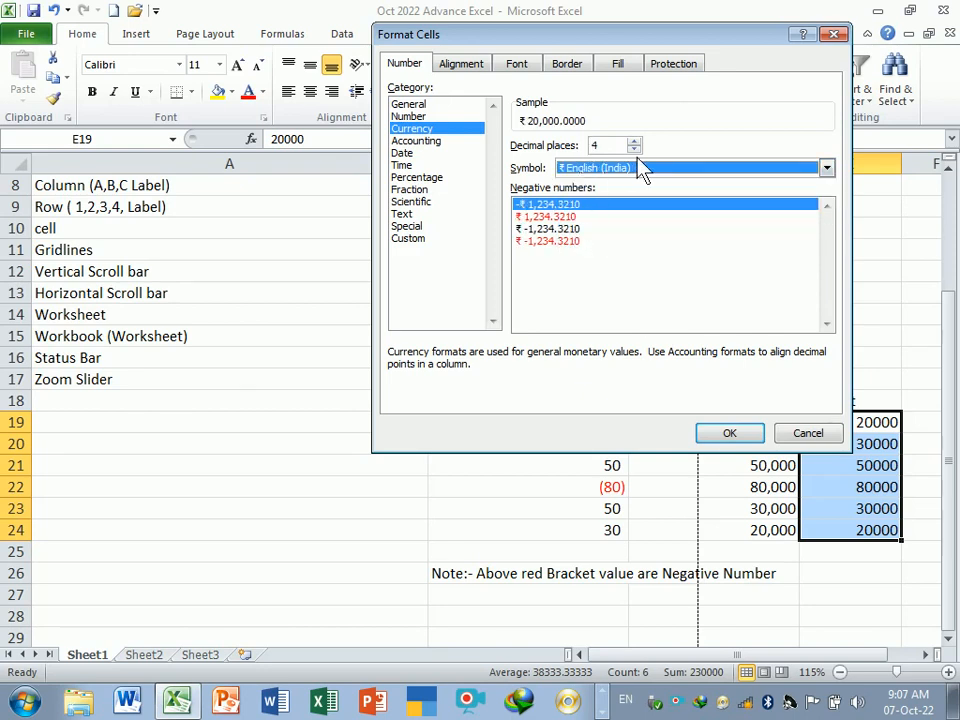
click(634, 150)
click(634, 150)
click(634, 150)
click(634, 150)
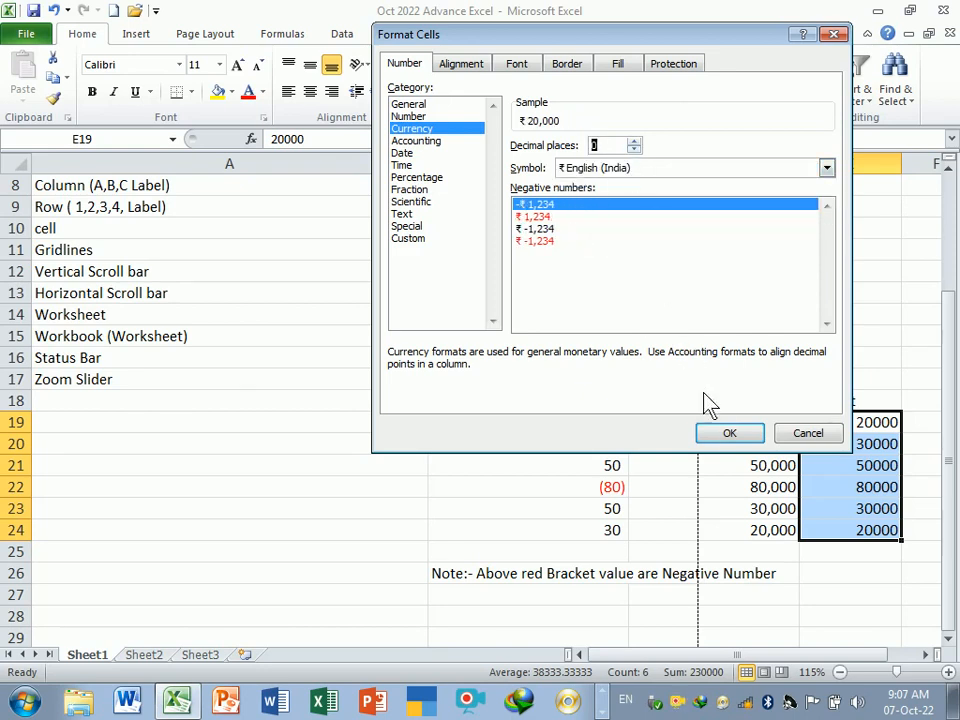
click(730, 436)
click(868, 578)
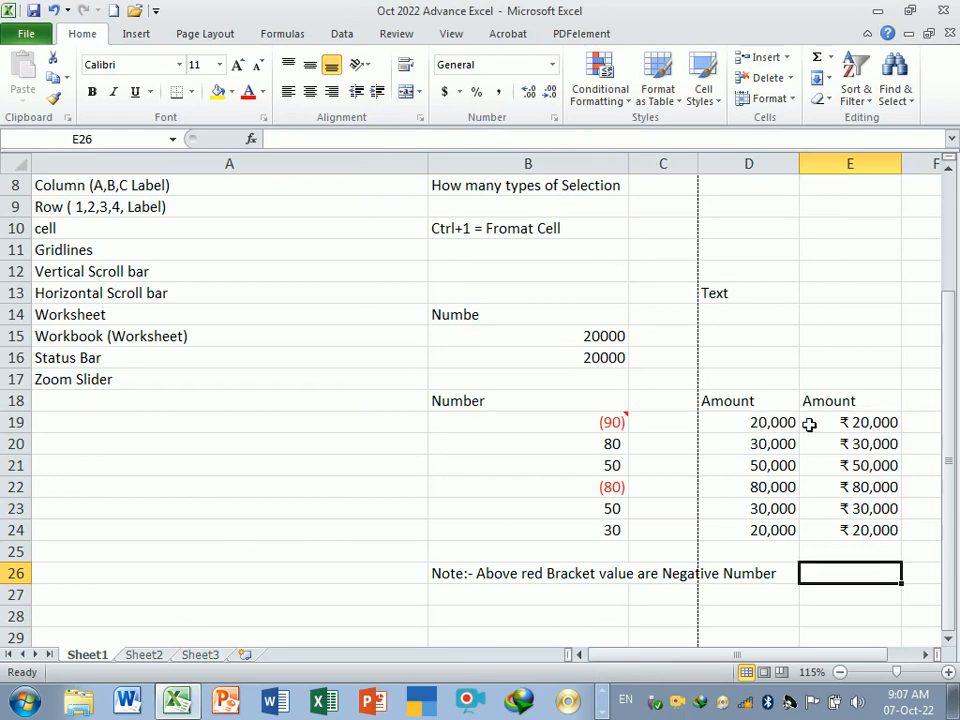
- Format D19:D24 as Currency with the INR symbol and 0 decimal places
drag(745, 422, 753, 530)
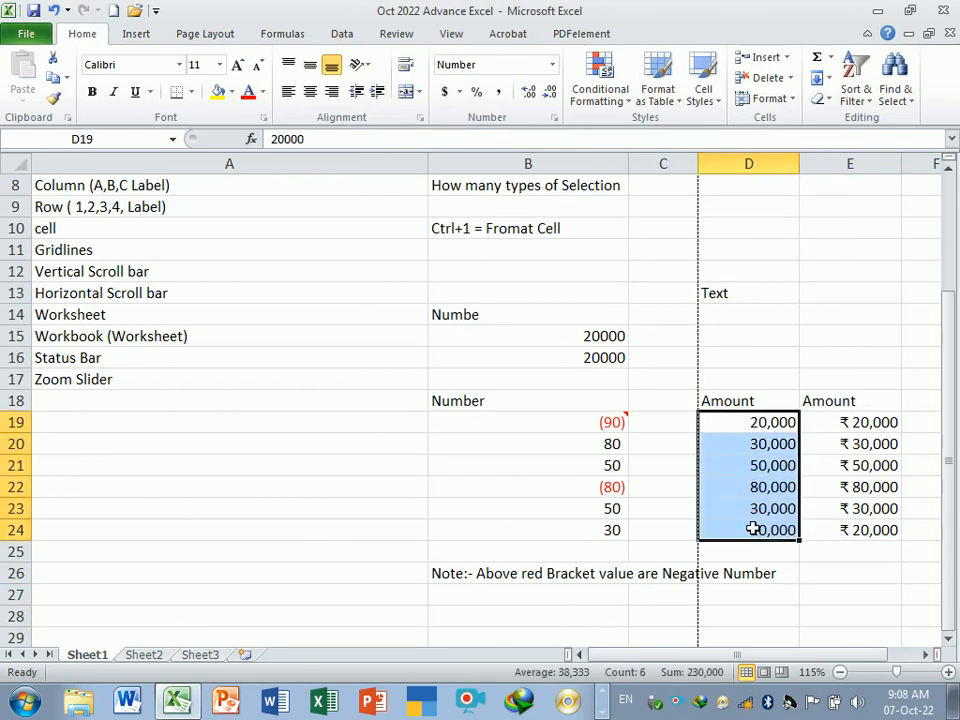
key(ctrl+1)
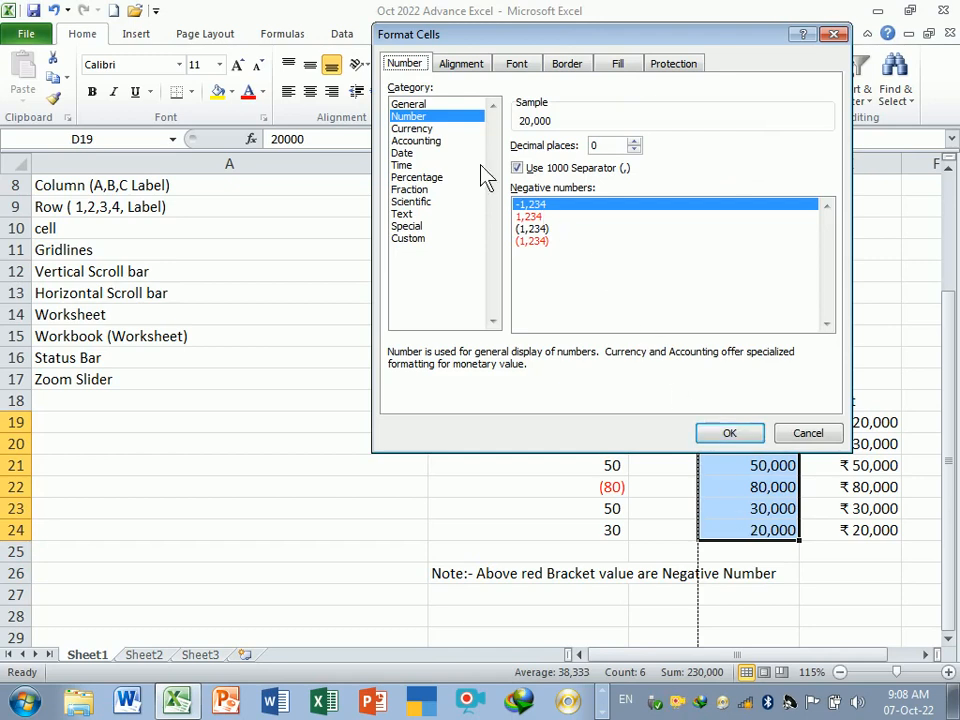
click(413, 128)
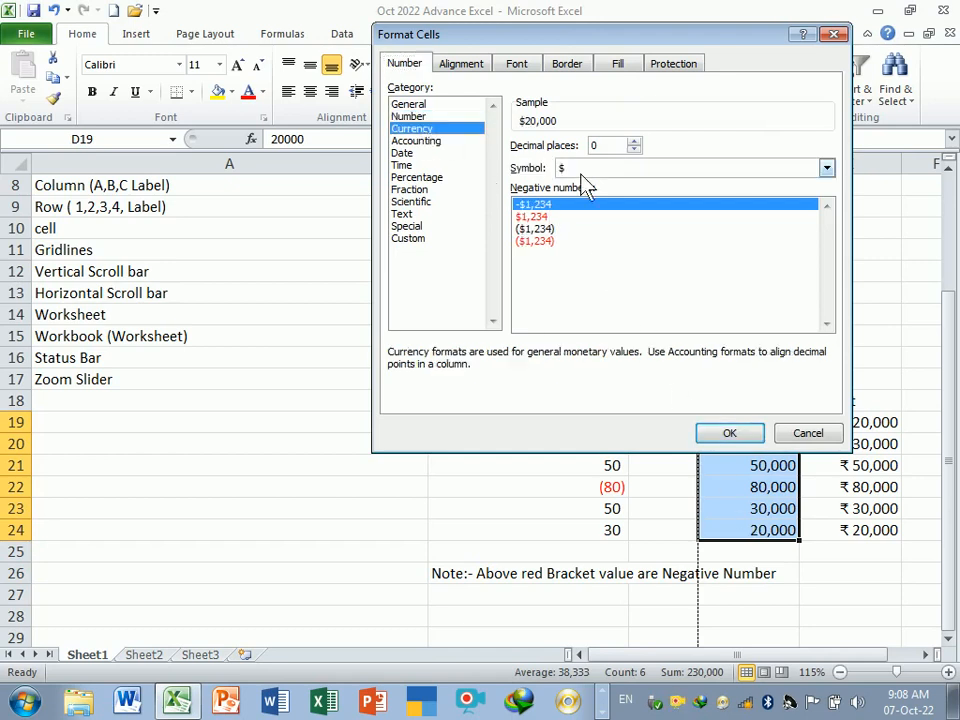
click(832, 172)
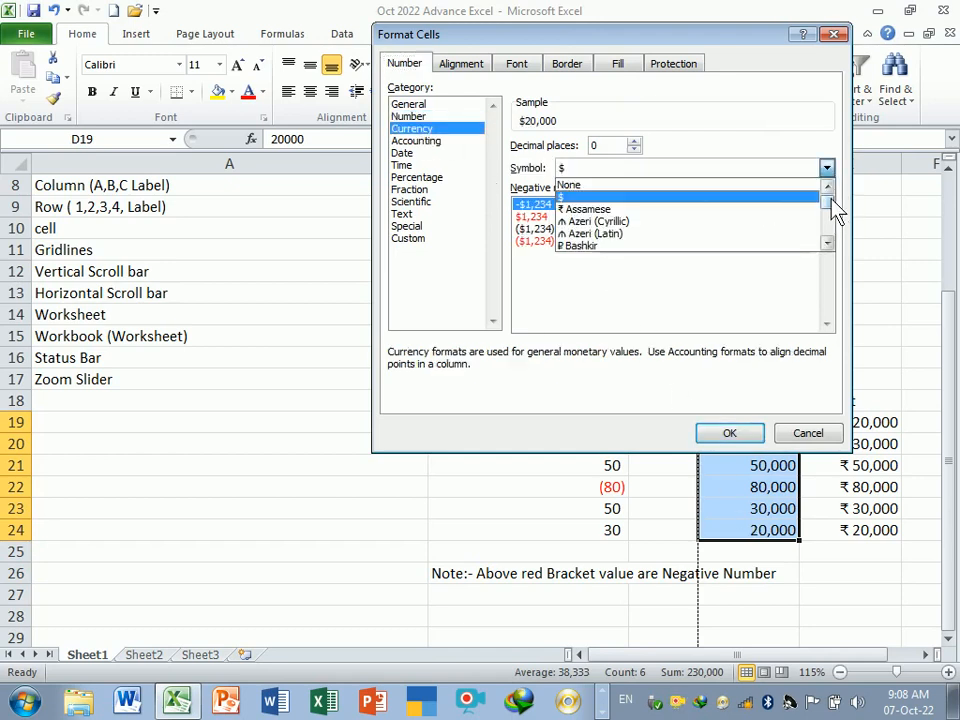
key(i)
key(i)
key(i)
key(i)
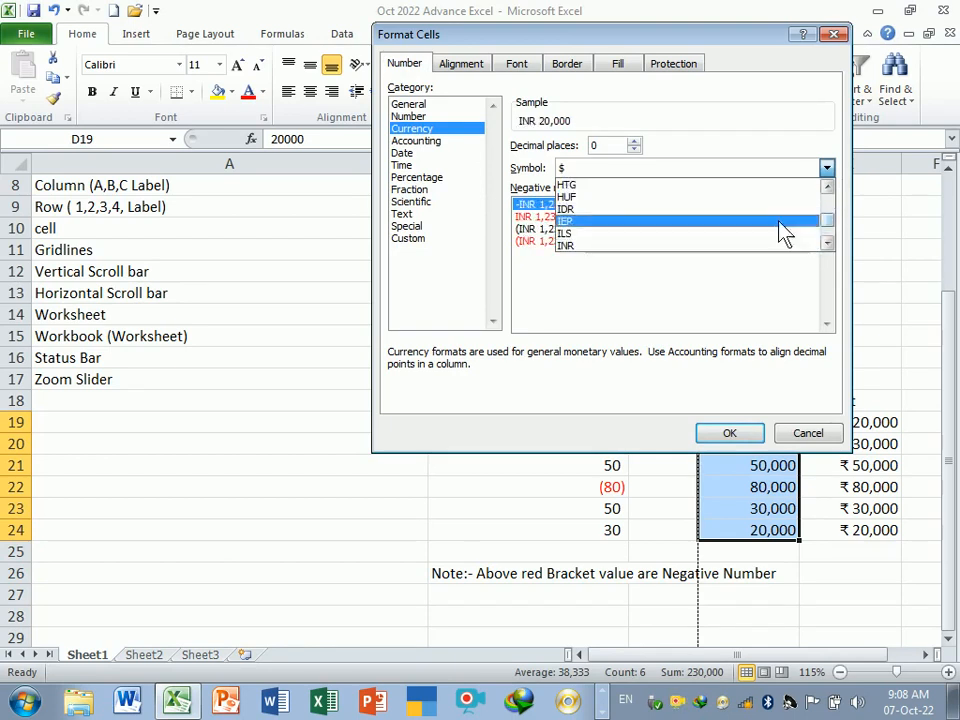
click(618, 247)
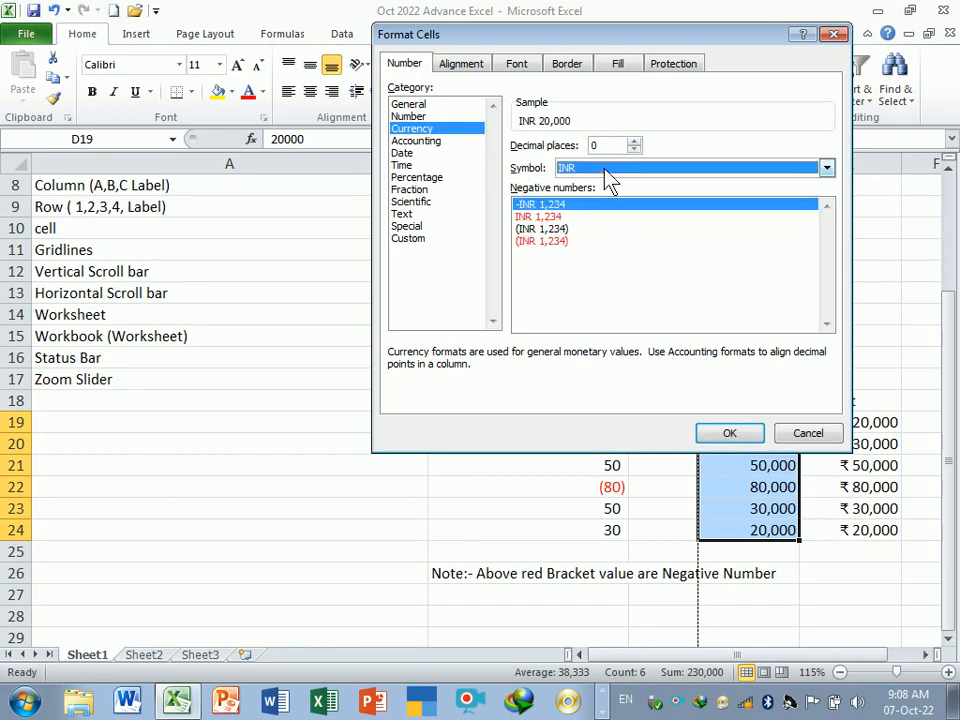
click(740, 437)
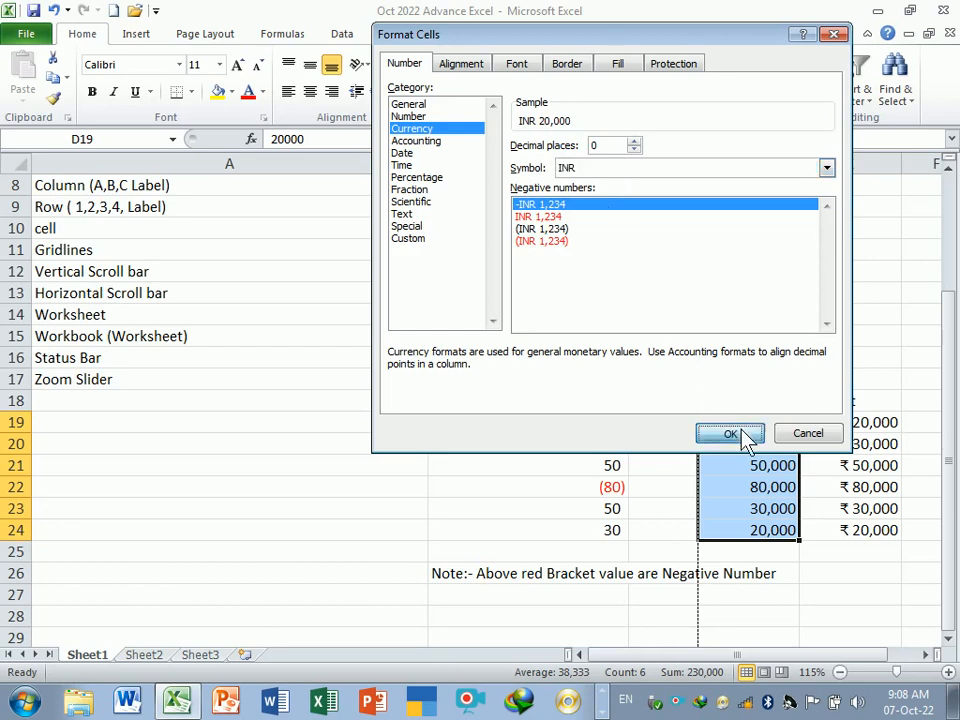
click(870, 615)
- Compare the INR and ₹ currency formats in D19:E24 and inspect the underlying value of D19
drag(765, 422, 770, 528)
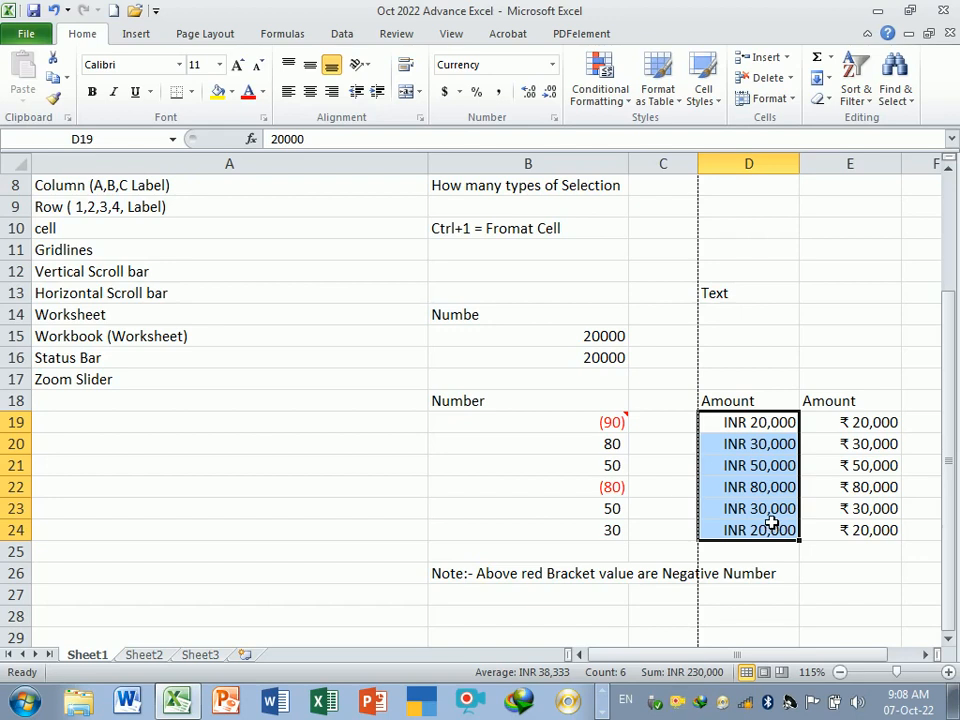
drag(765, 422, 874, 540)
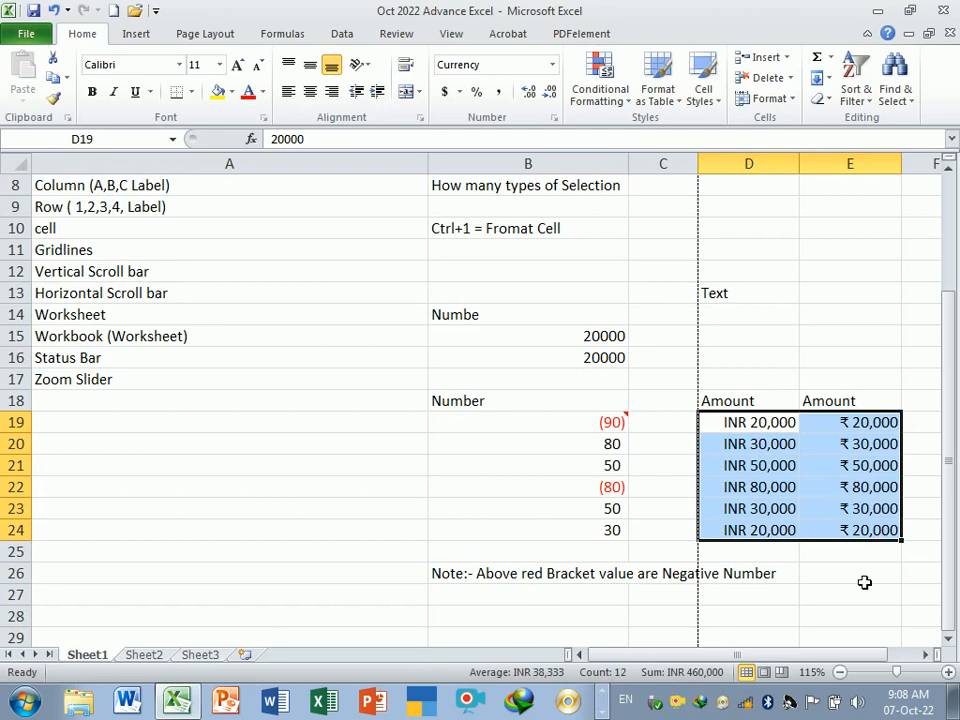
click(864, 583)
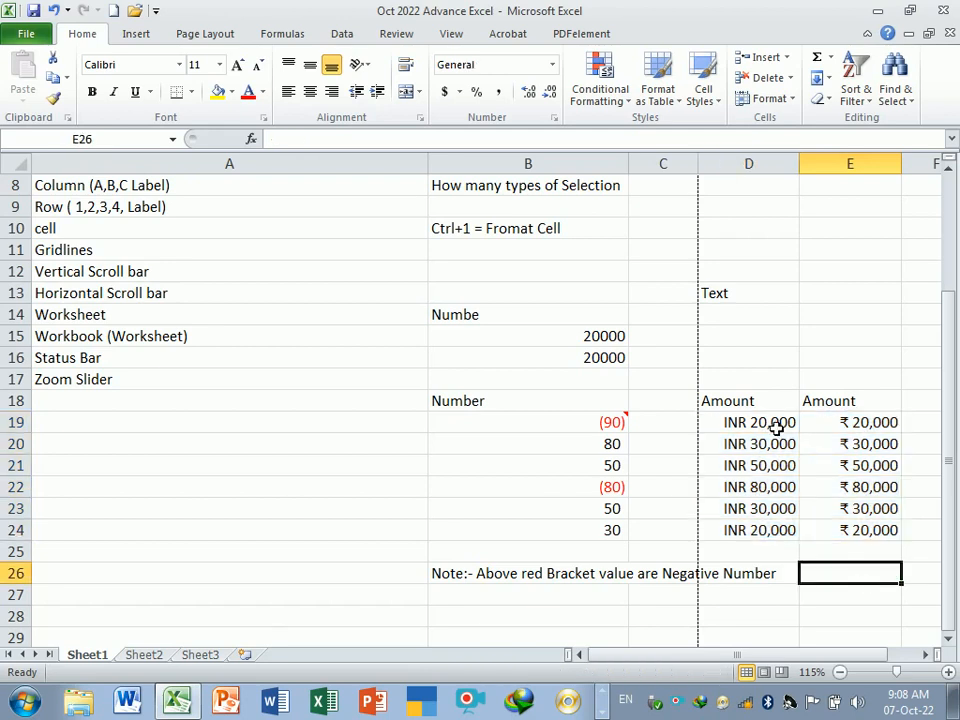
drag(772, 424, 876, 532)
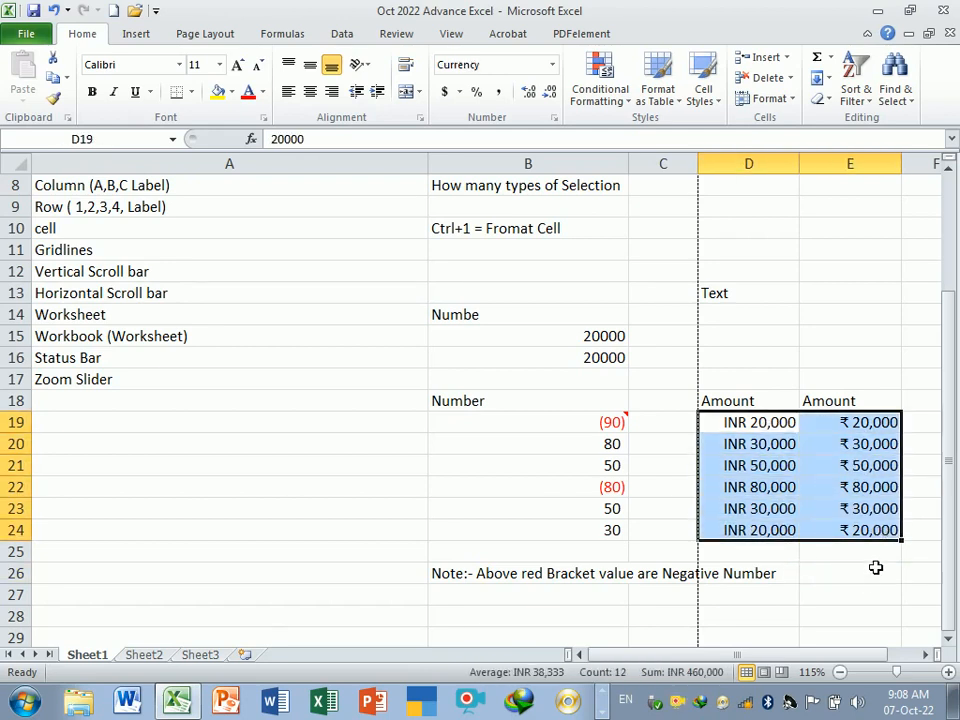
click(876, 572)
drag(764, 424, 848, 538)
click(861, 571)
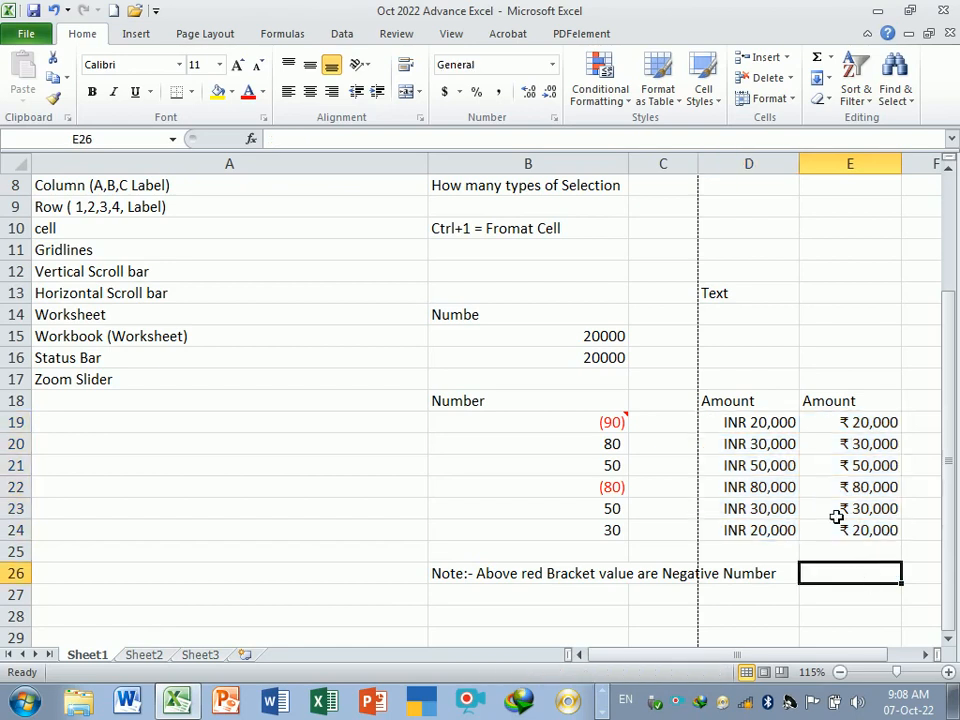
click(748, 428)
key(F2)
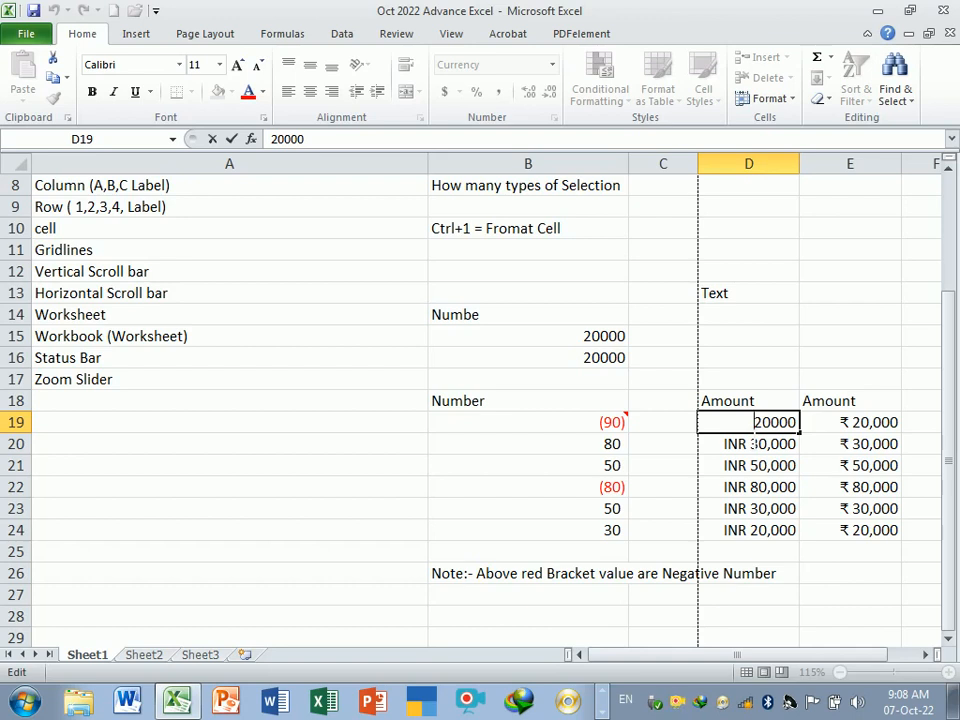
key(Return)
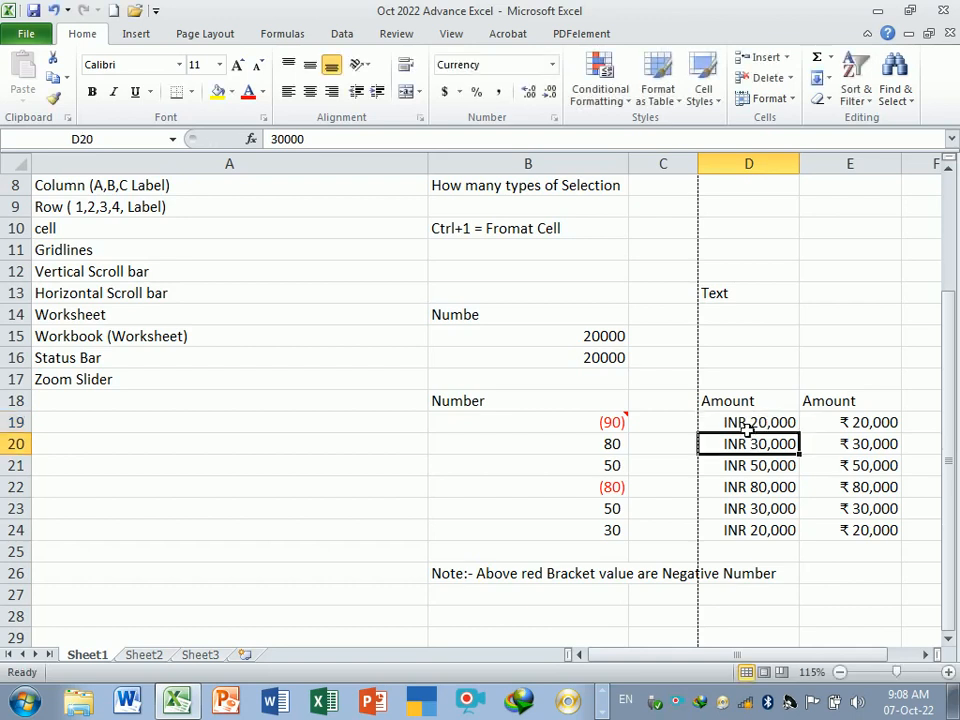
- Reset D19:E24 to the General number format and undo that change
drag(750, 424, 852, 528)
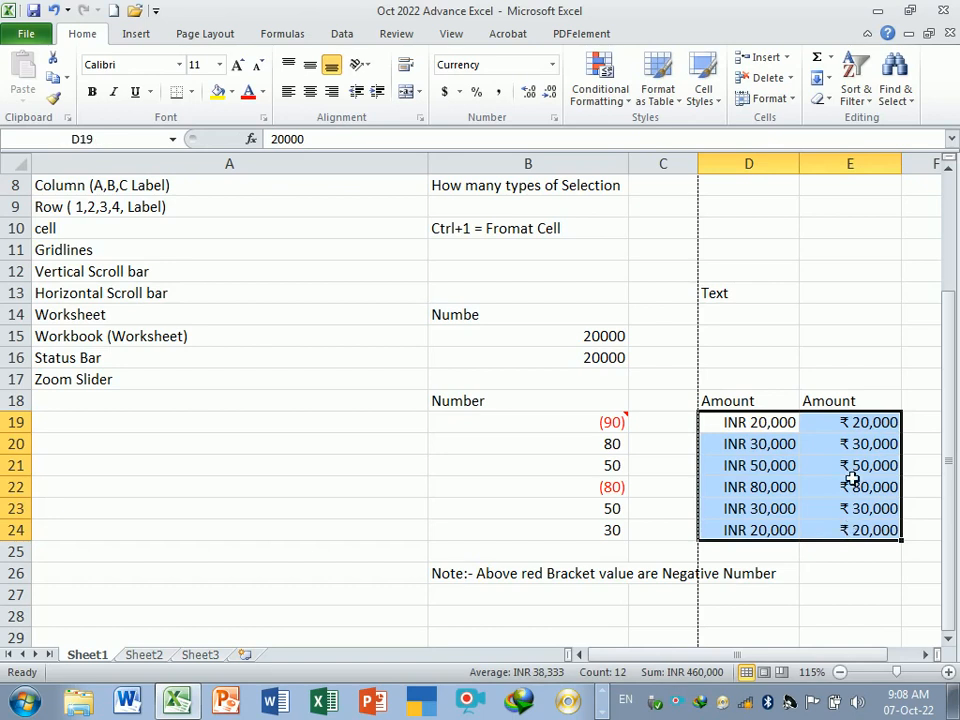
click(851, 470)
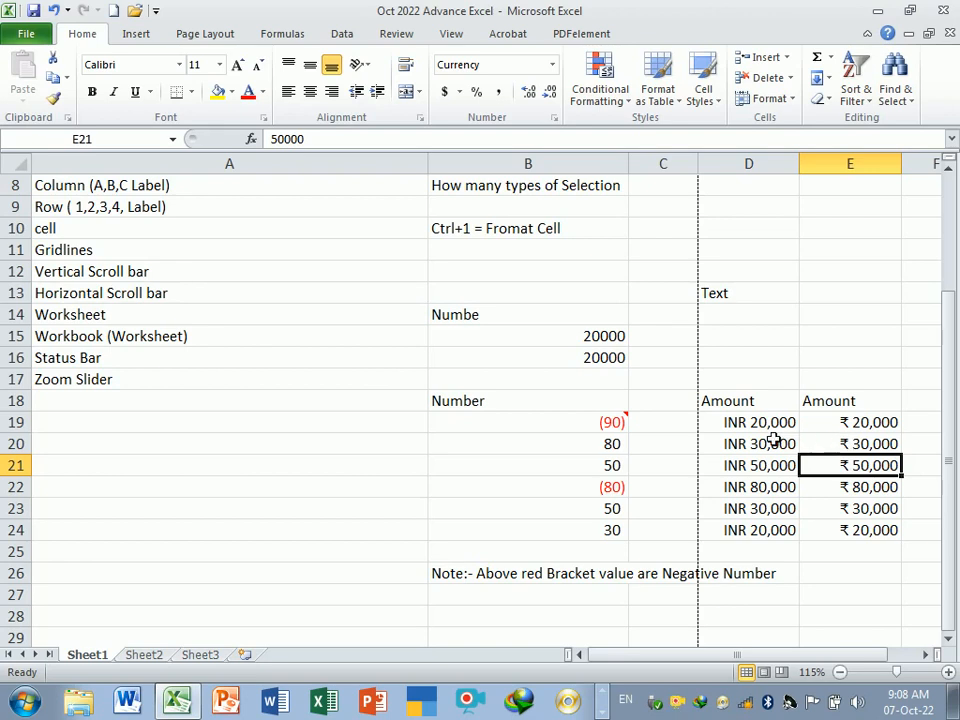
drag(750, 424, 845, 530)
key(ctrl+1)
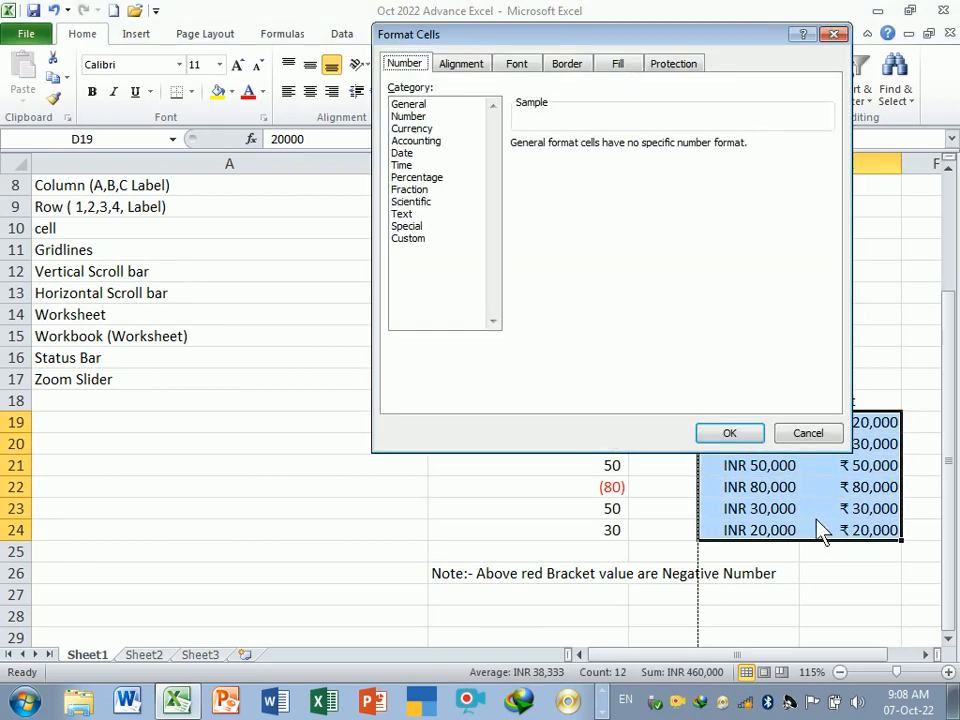
click(428, 130)
click(633, 150)
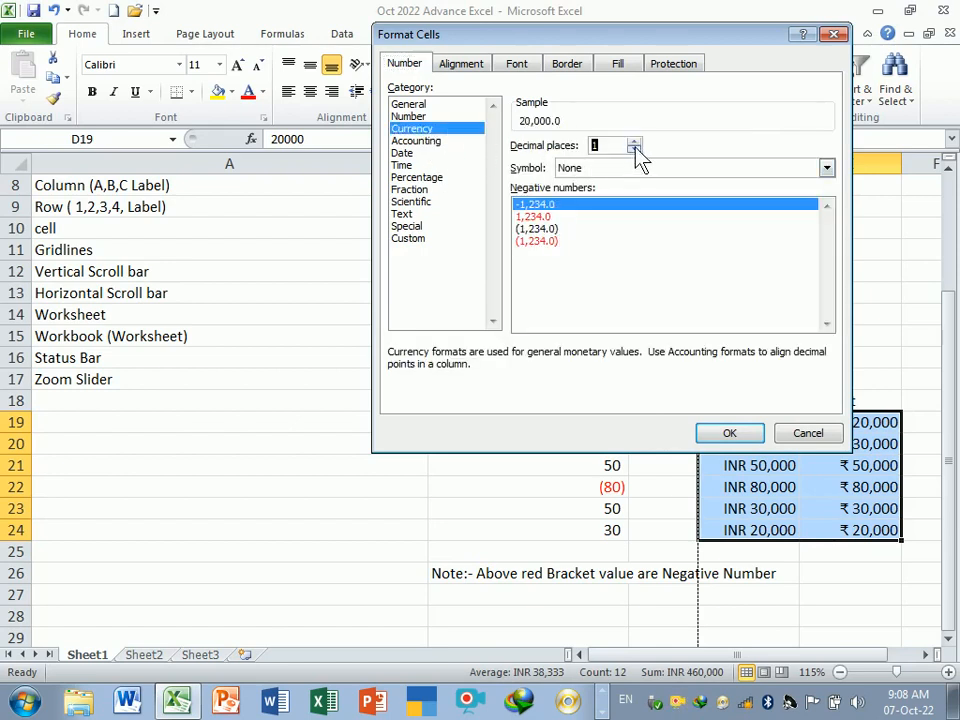
click(633, 150)
click(638, 170)
click(615, 186)
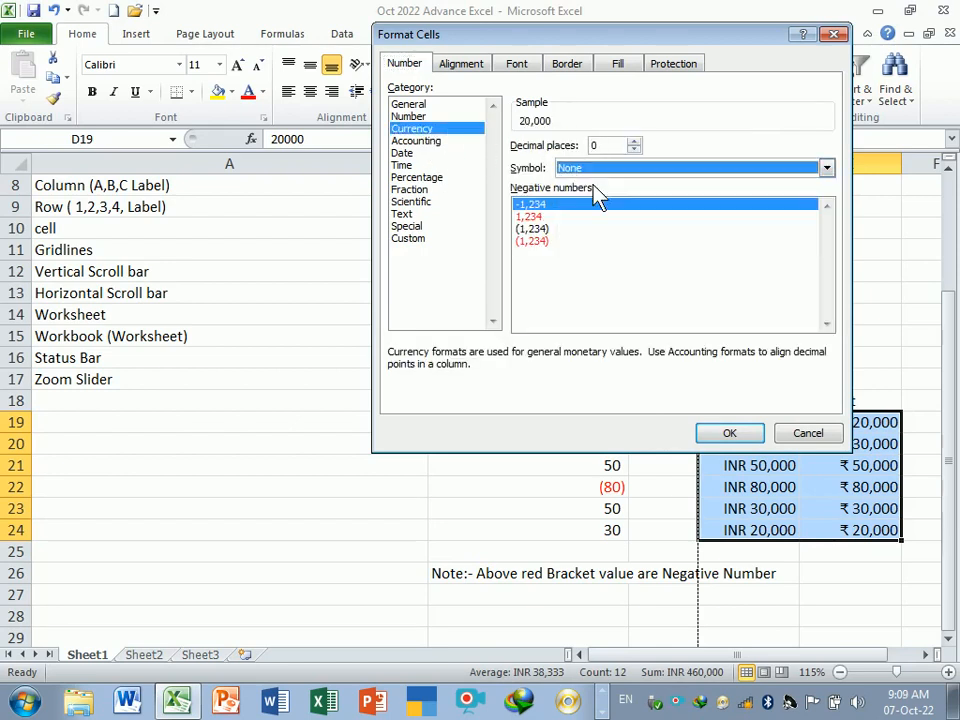
click(443, 104)
click(740, 435)
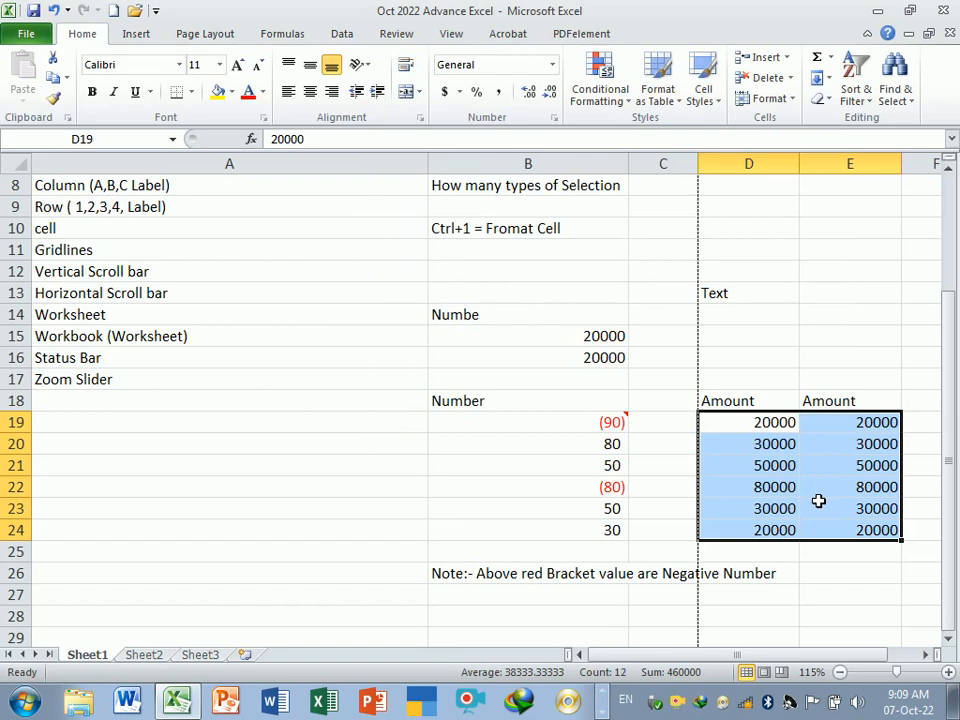
key(ctrl+z)
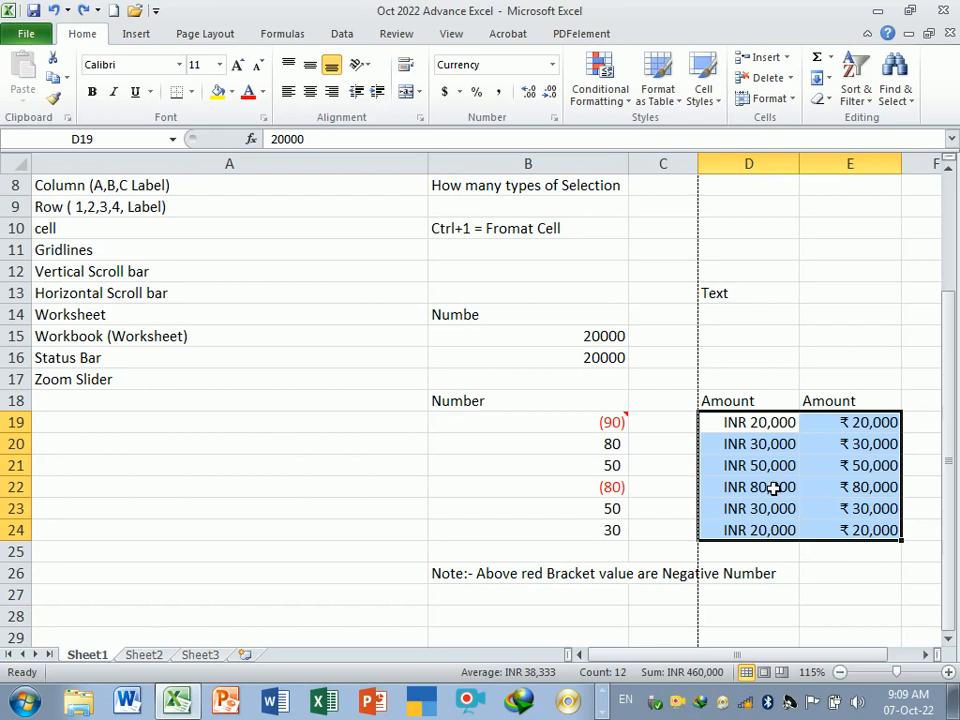
- Preview printing only the selected Amount range D18:E24 using the Print Selection setting
drag(752, 401, 844, 536)
click(836, 562)
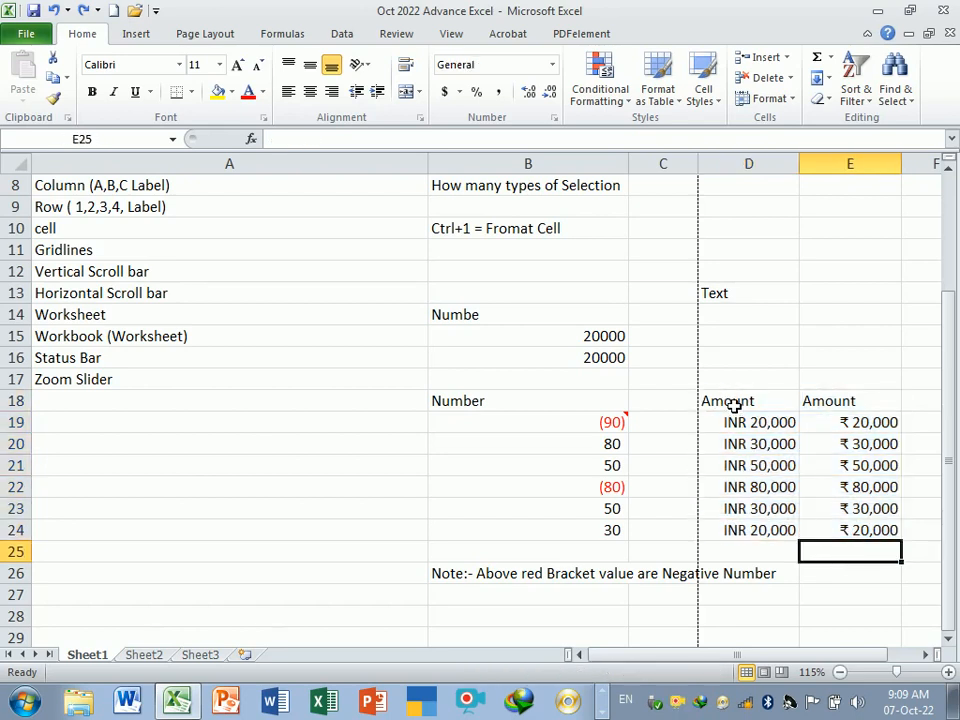
drag(733, 403, 848, 530)
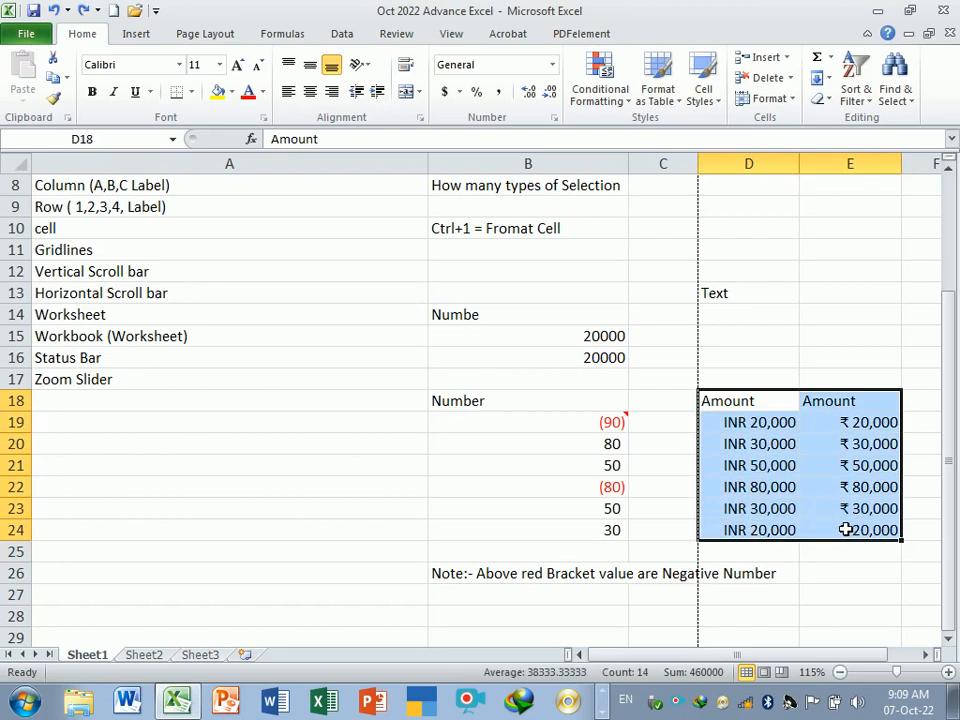
key(ctrl+p)
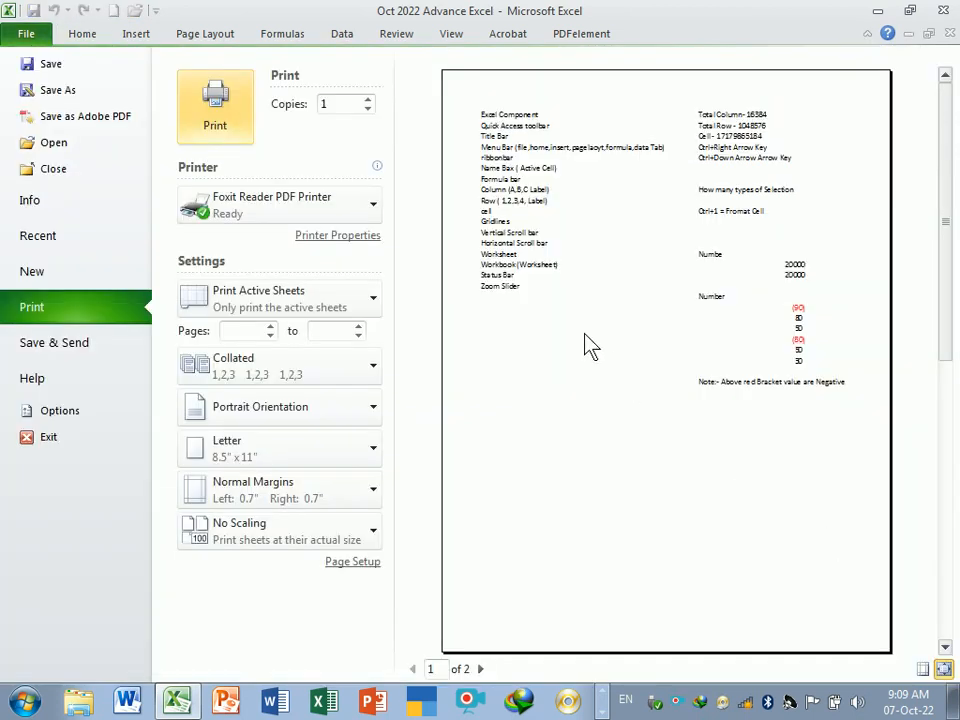
click(258, 300)
click(268, 425)
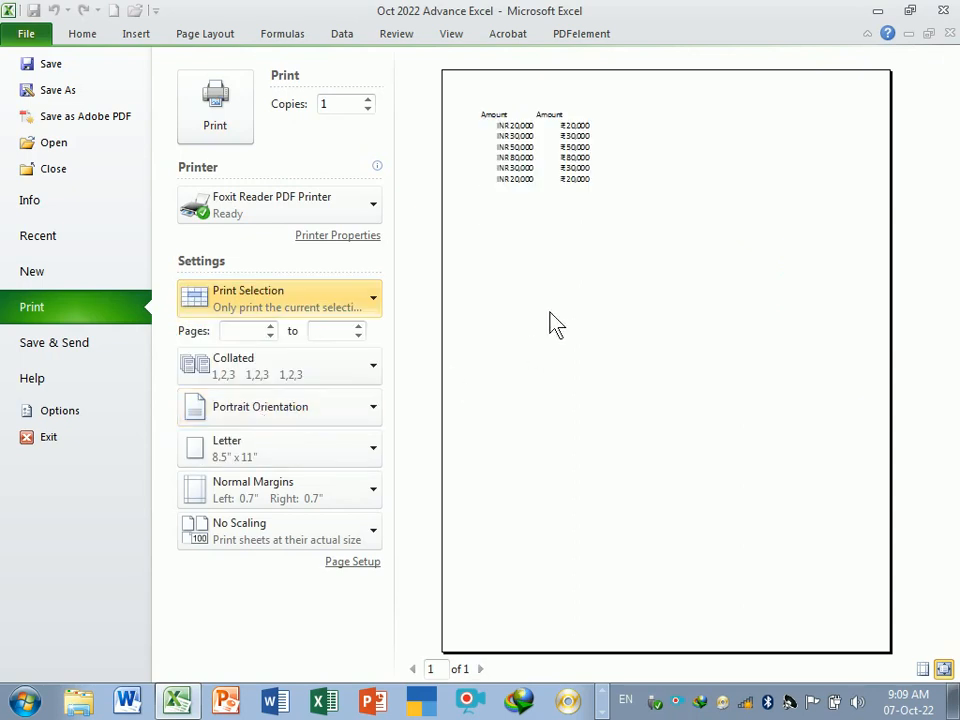
click(944, 670)
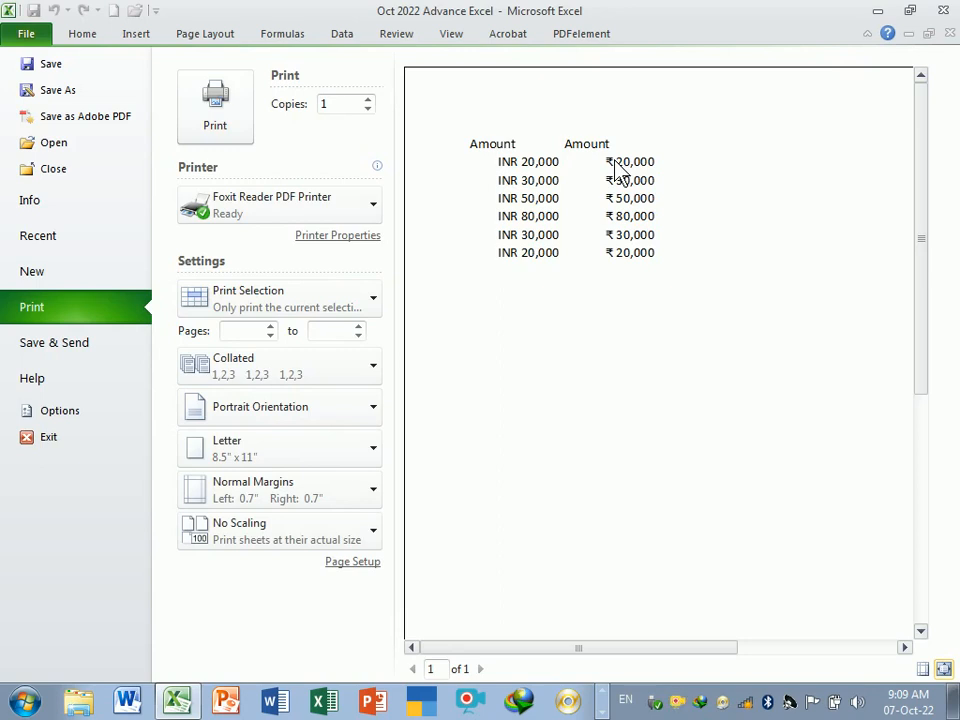
key(Escape)
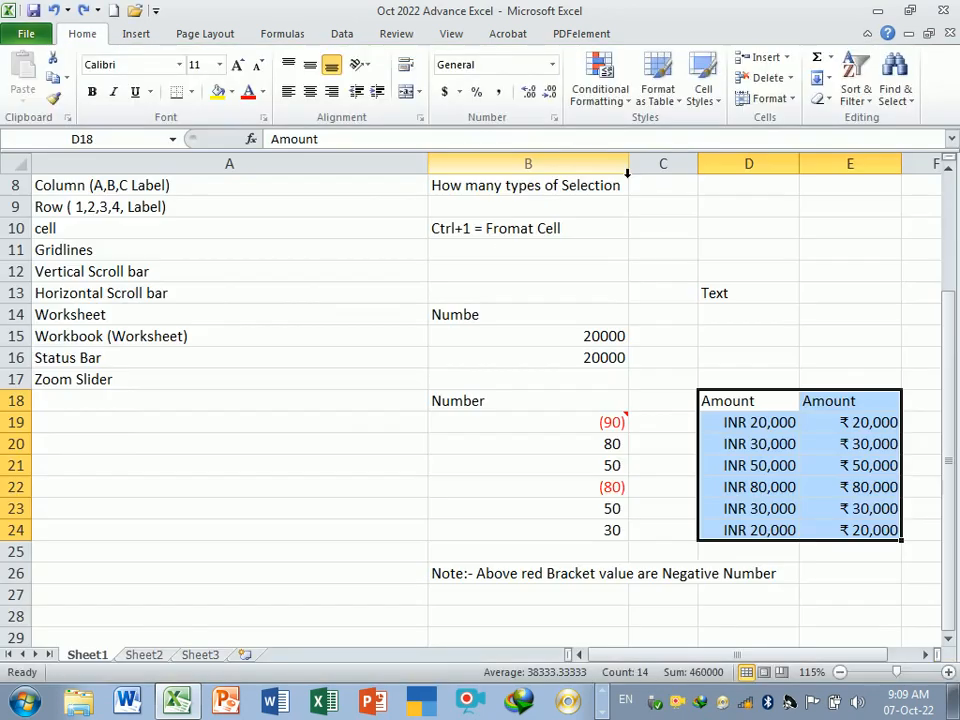
click(849, 579)
drag(735, 422, 862, 531)
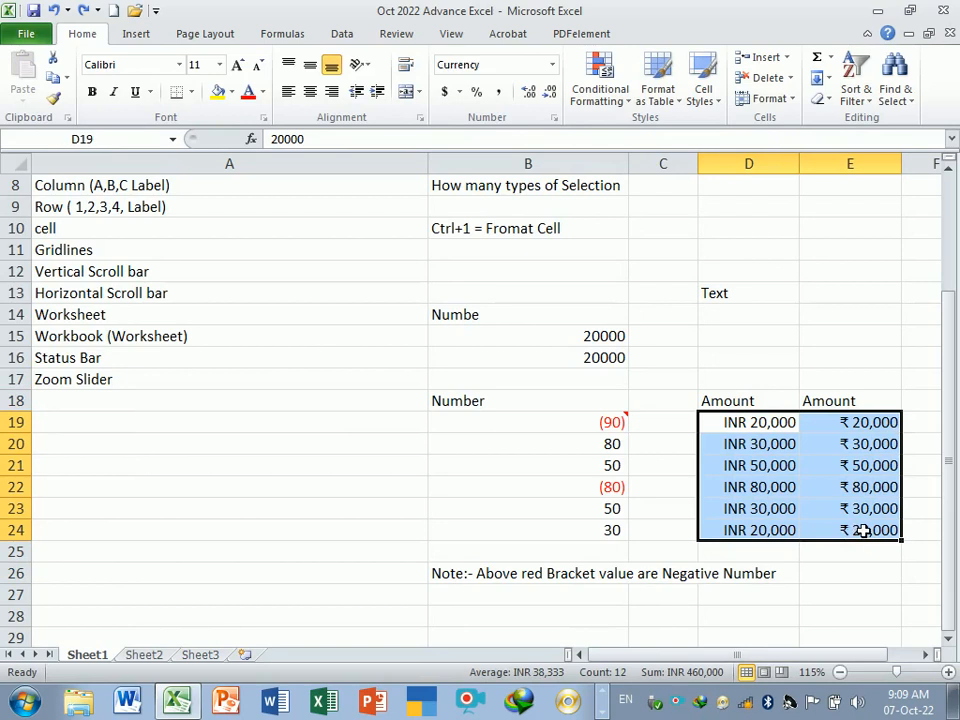
click(853, 572)
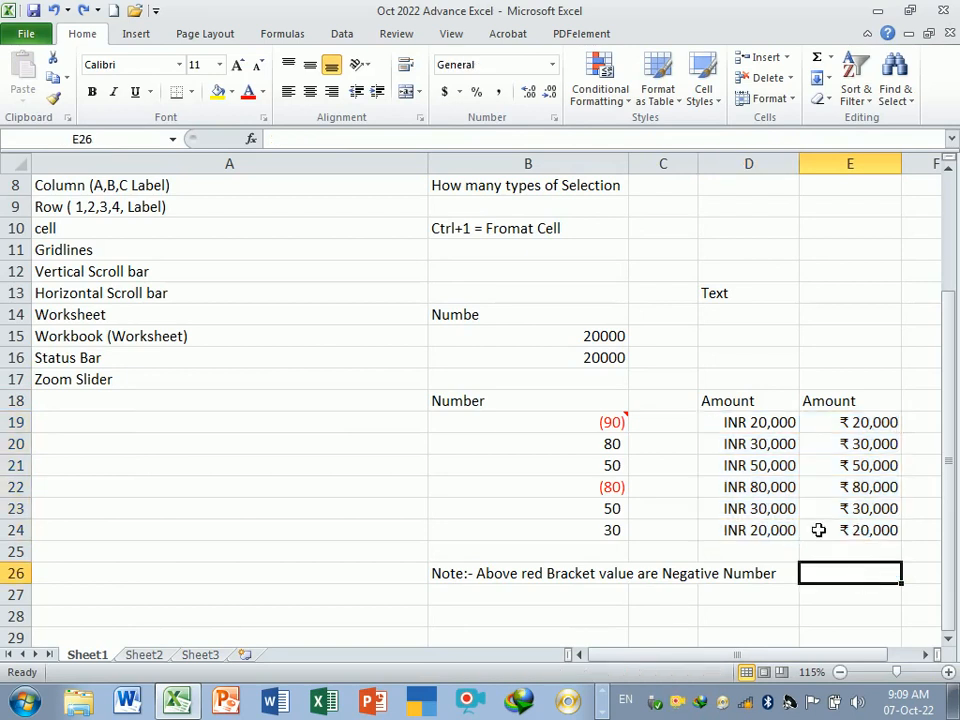
click(758, 428)
drag(760, 432, 859, 533)
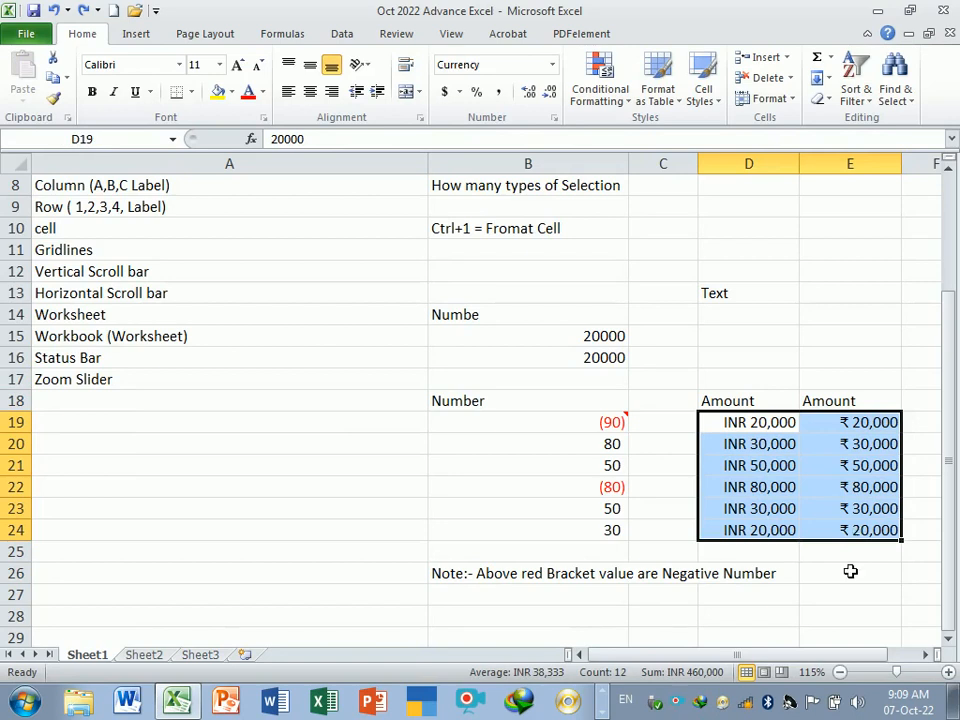
click(850, 571)
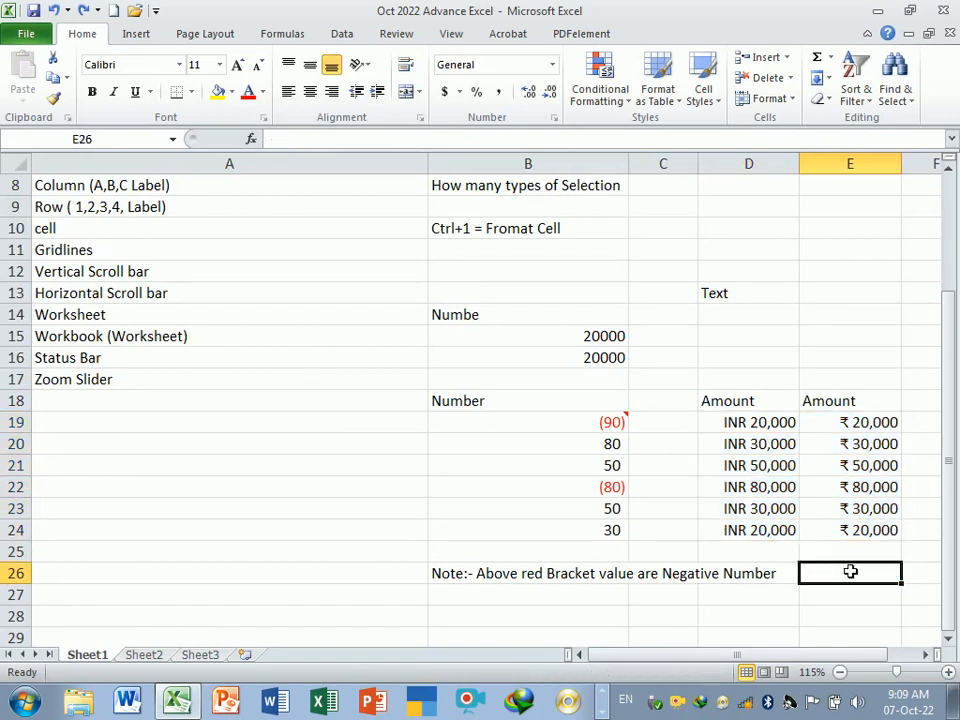
drag(733, 426, 835, 538)
click(849, 570)
- Add the column header Incremtn in F18 beside the two Amount columns
mouse_move(855, 650)
mouse_down()
mouse_move(855, 670)
mouse_move(872, 658)
mouse_up()
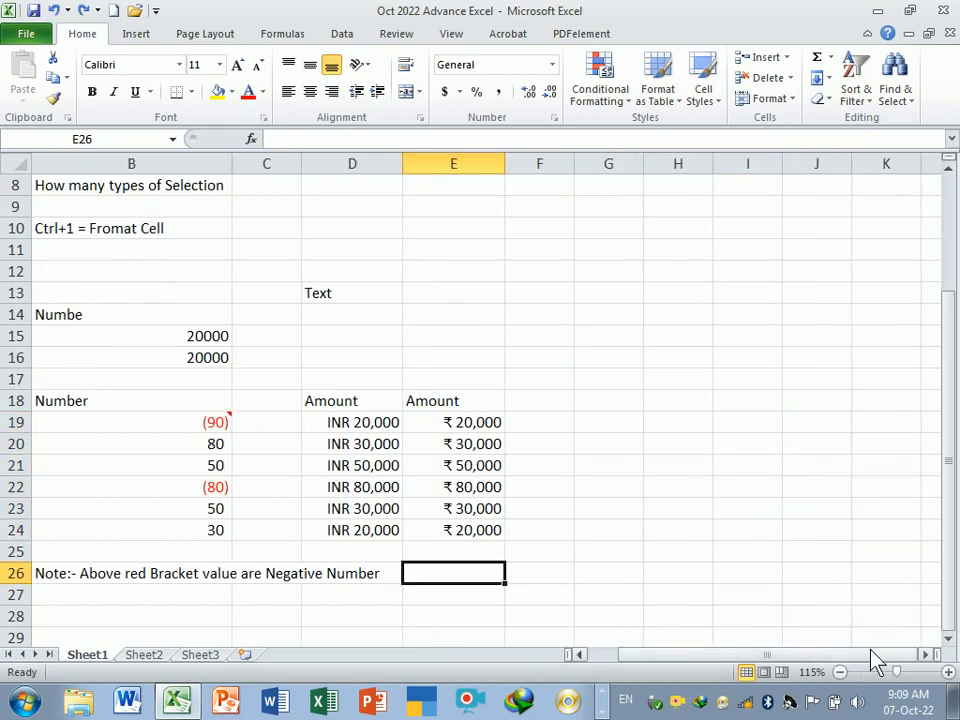
click(551, 424)
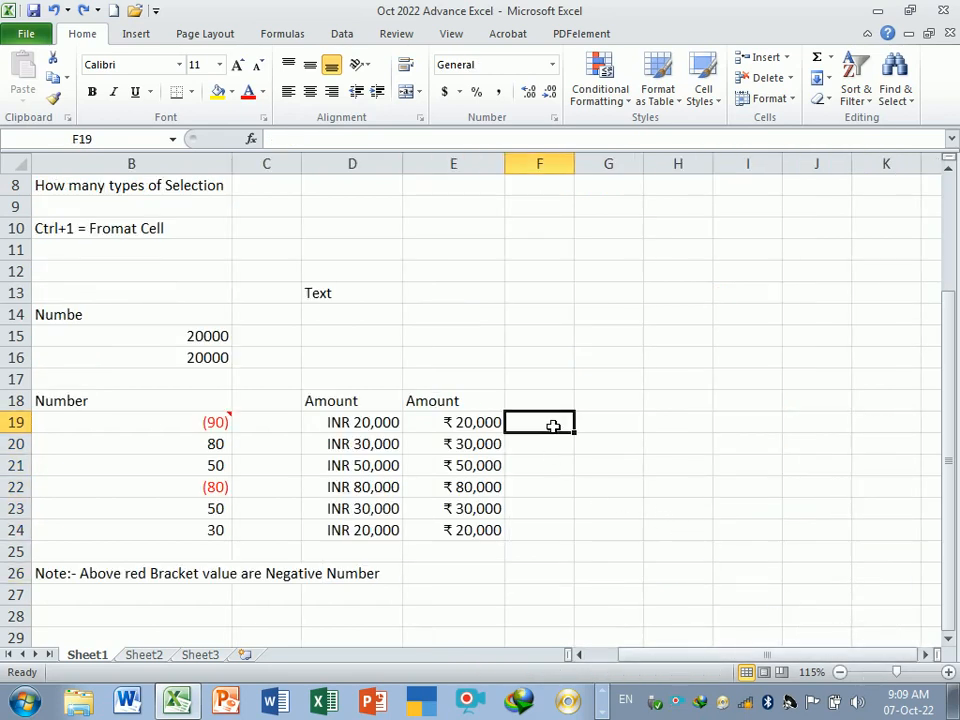
click(550, 401)
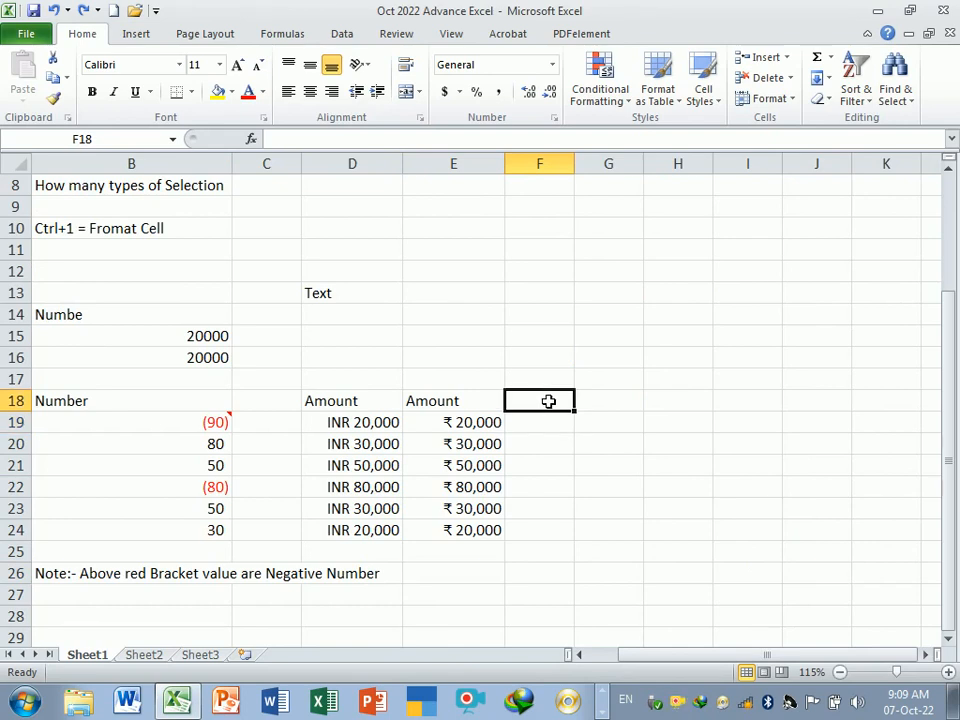
text(Incremen)
key(Return)
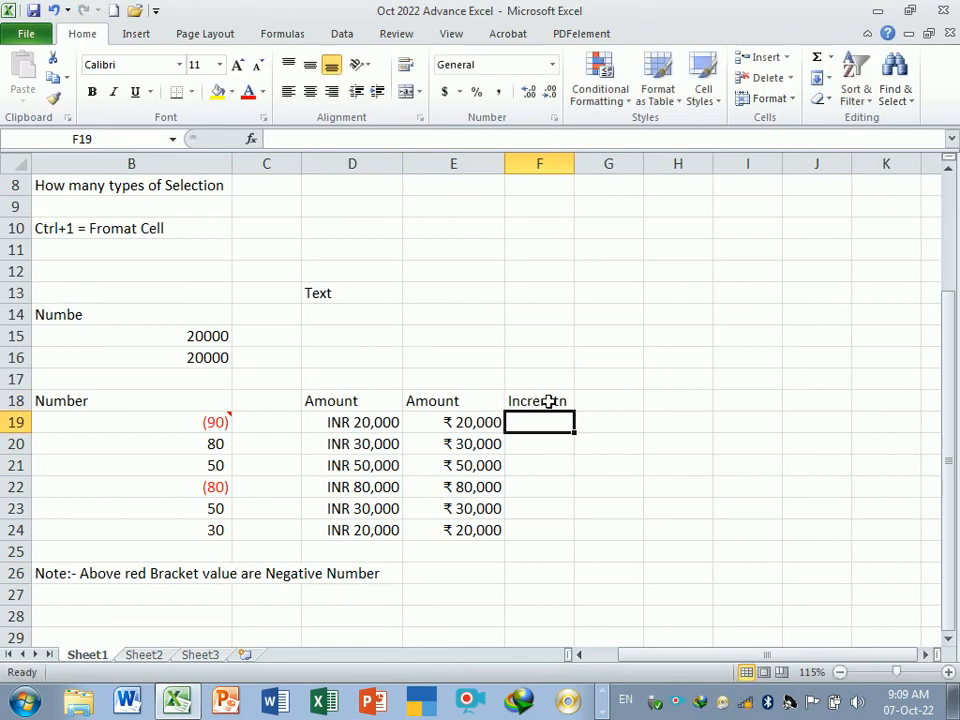
click(549, 401)
text(Incremtn)
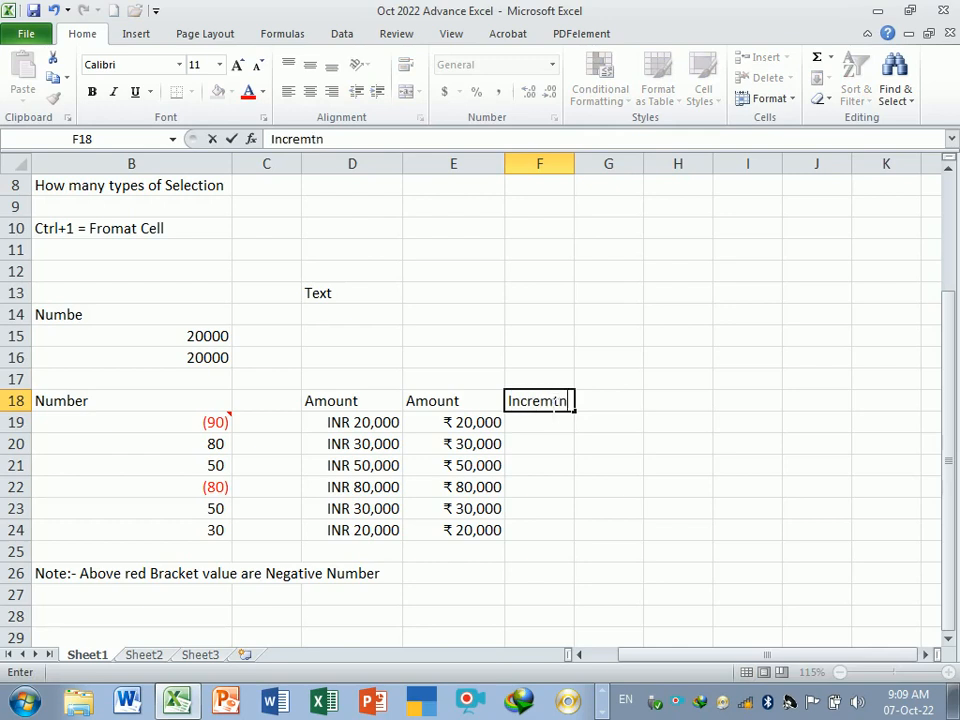
key(Return)
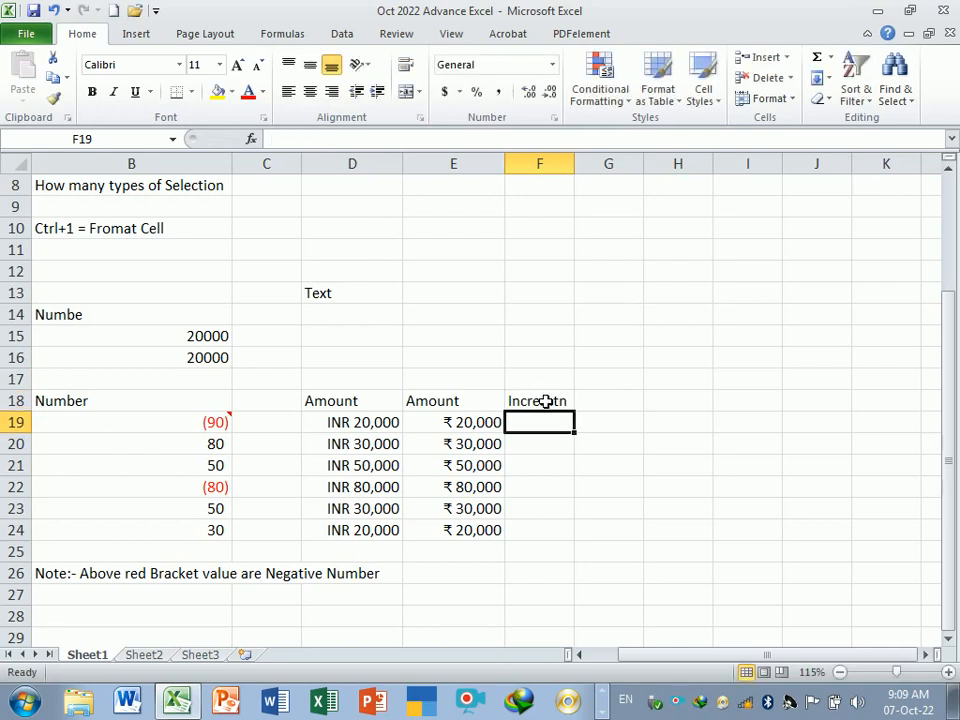
- Enter the increment values 0, 2000, 0, 3000 and 4000 in F19:F23
text(0)
key(Return)
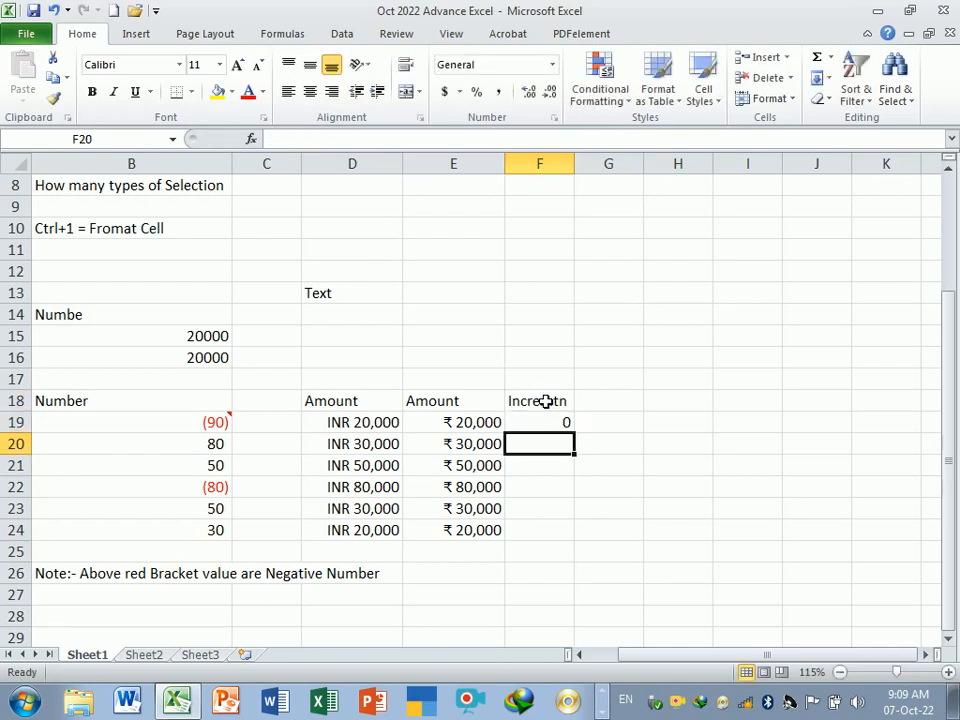
text(2000)
key(Return)
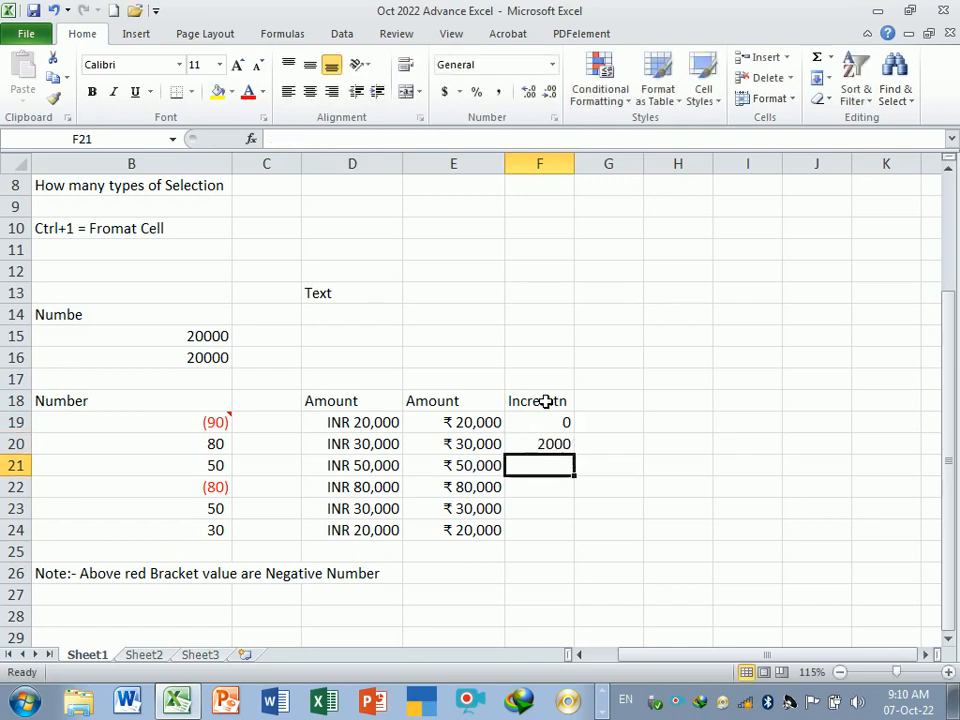
text(0)
key(Return)
text(000)
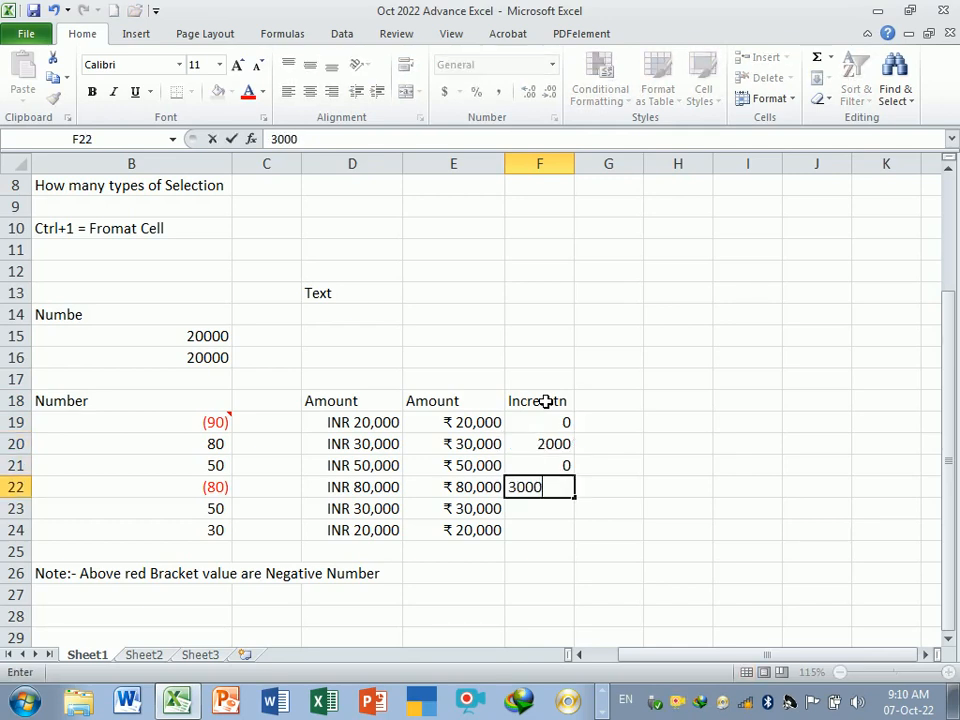
key(Return)
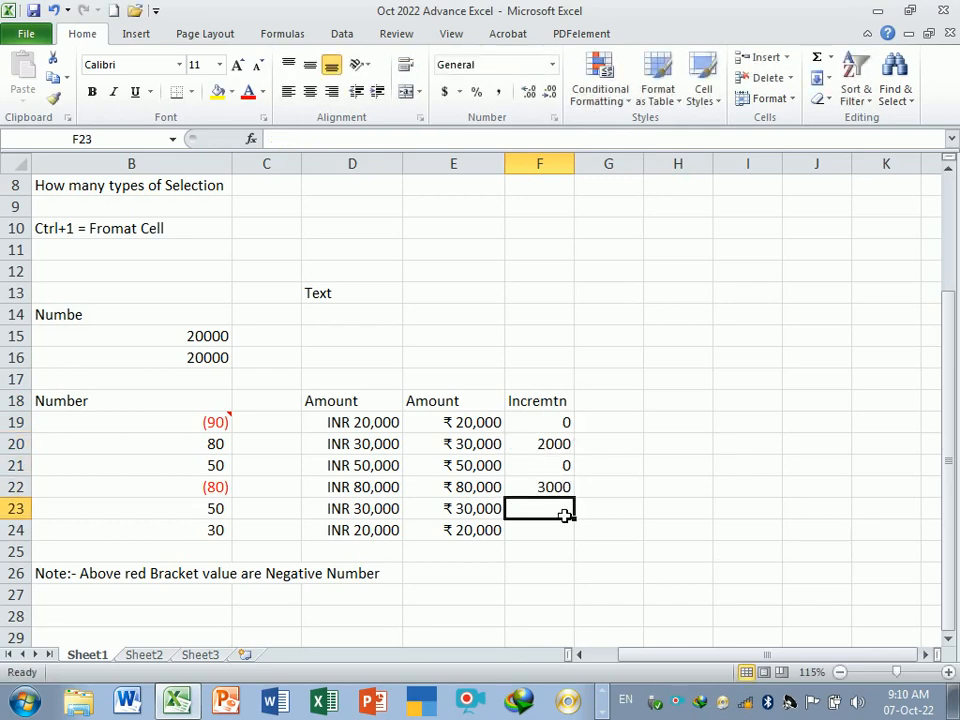
text(4000)
key(Return)
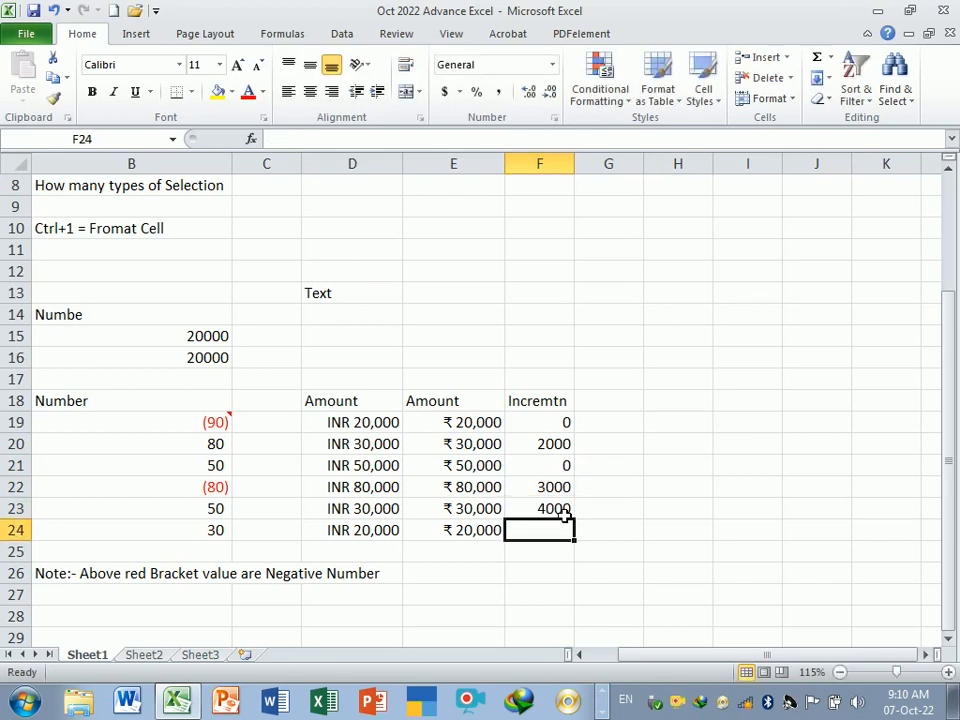
- Apply Comma Style to F19:F24 and decrease it to no decimal places
drag(549, 427, 553, 528)
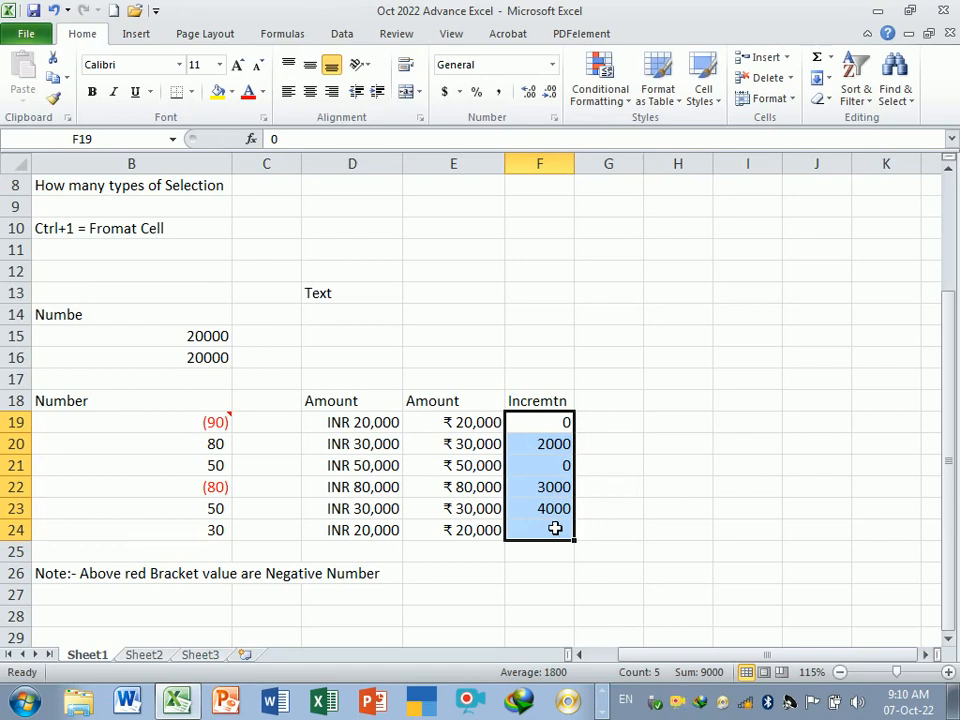
click(499, 93)
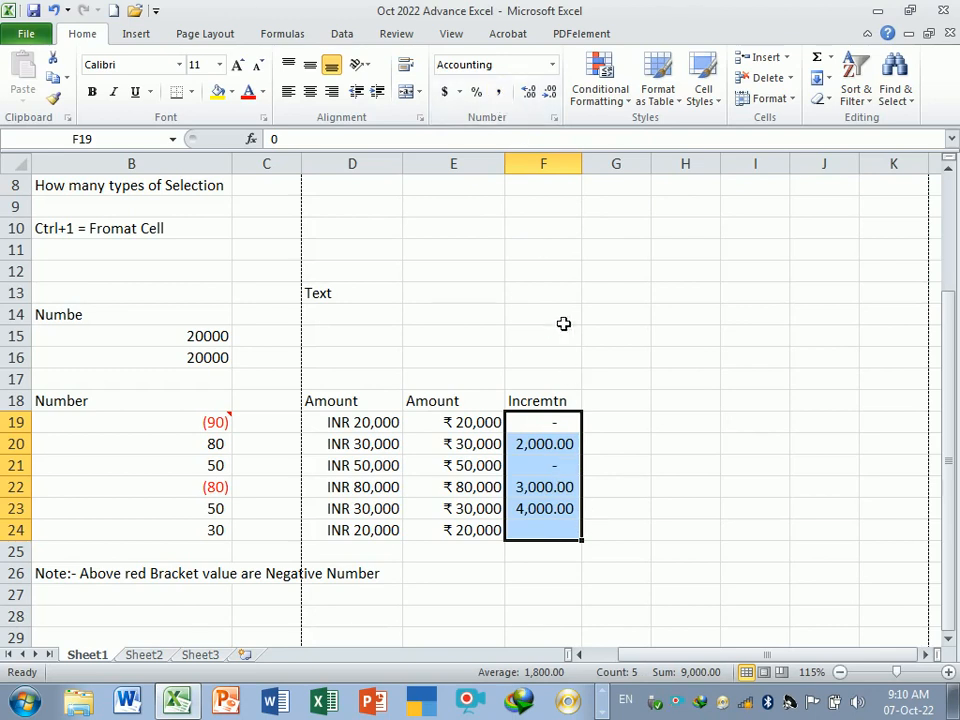
click(550, 92)
click(550, 92)
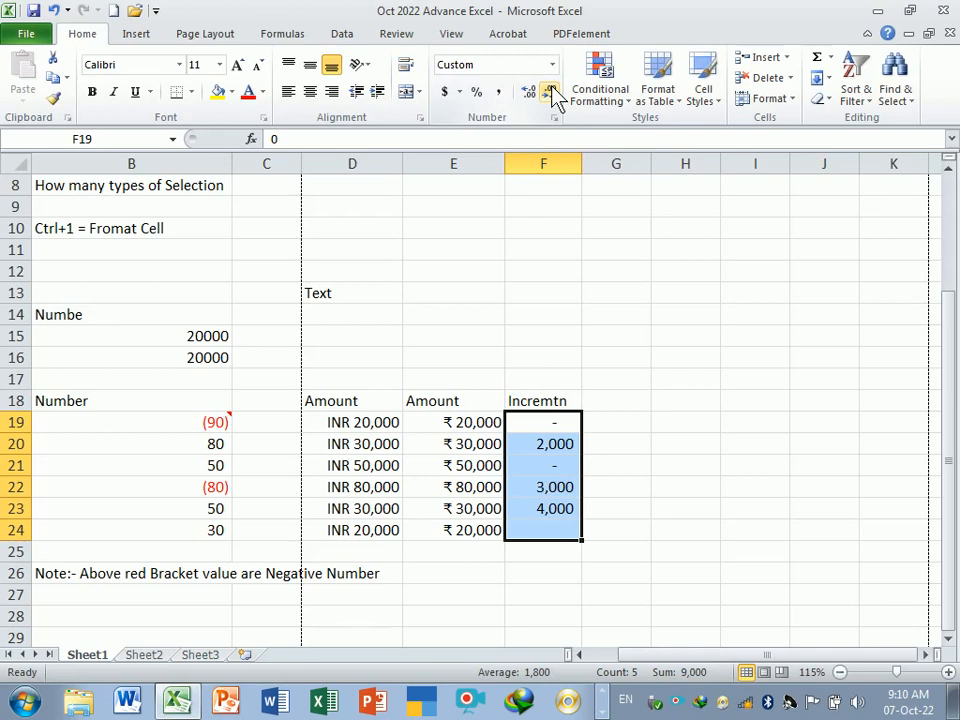
- Format F19:F24 as Accounting with 0 decimal places and no currency symbol
key(ctrl+1)
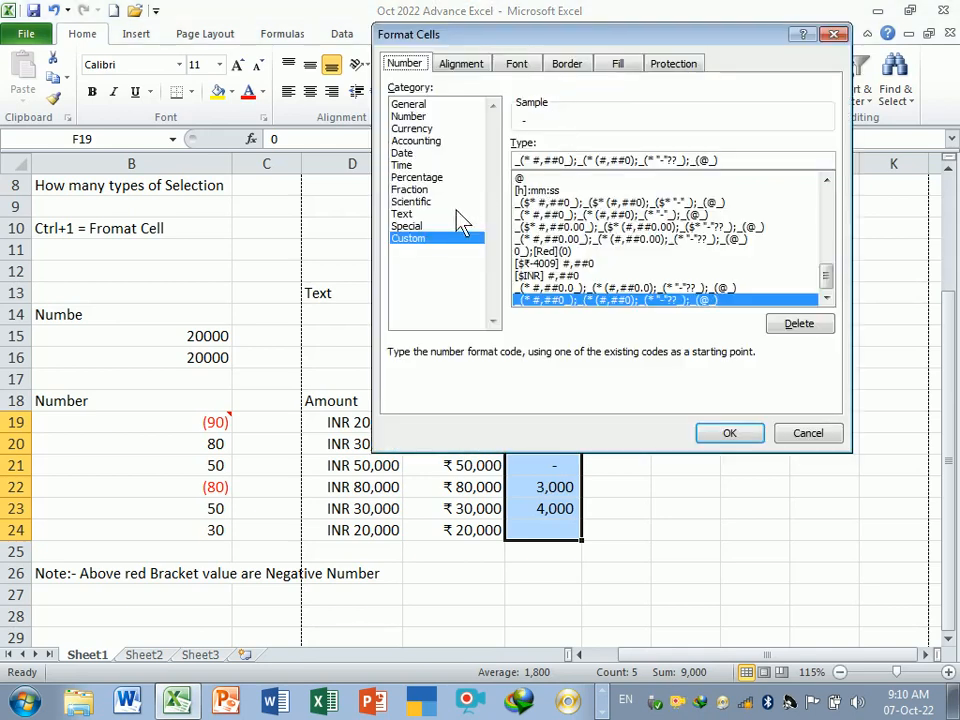
click(423, 141)
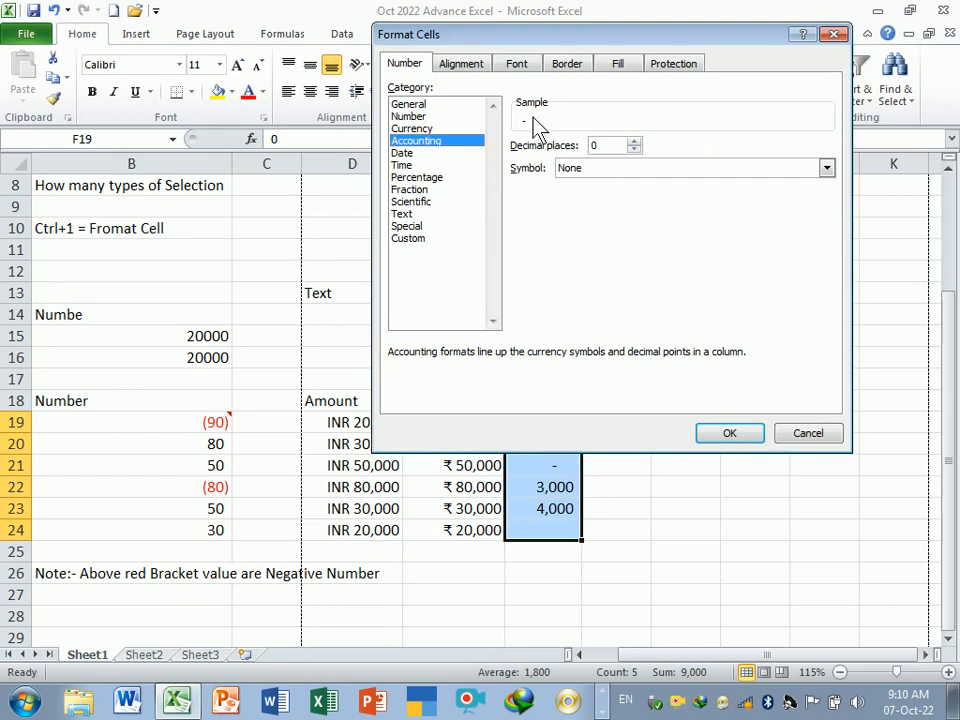
click(628, 174)
click(615, 182)
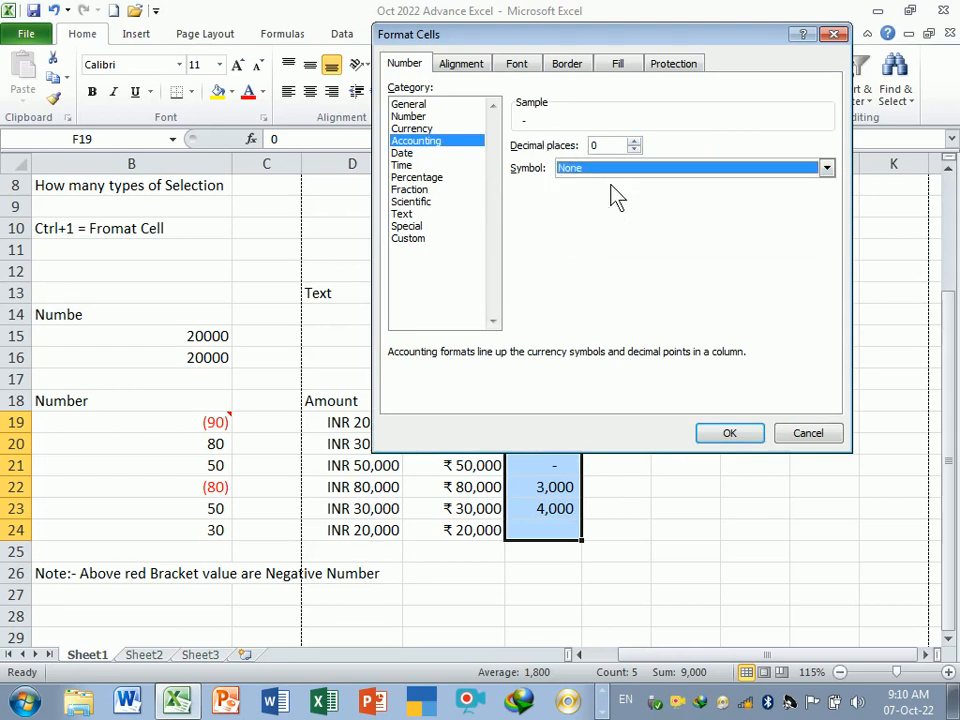
click(729, 432)
click(628, 450)
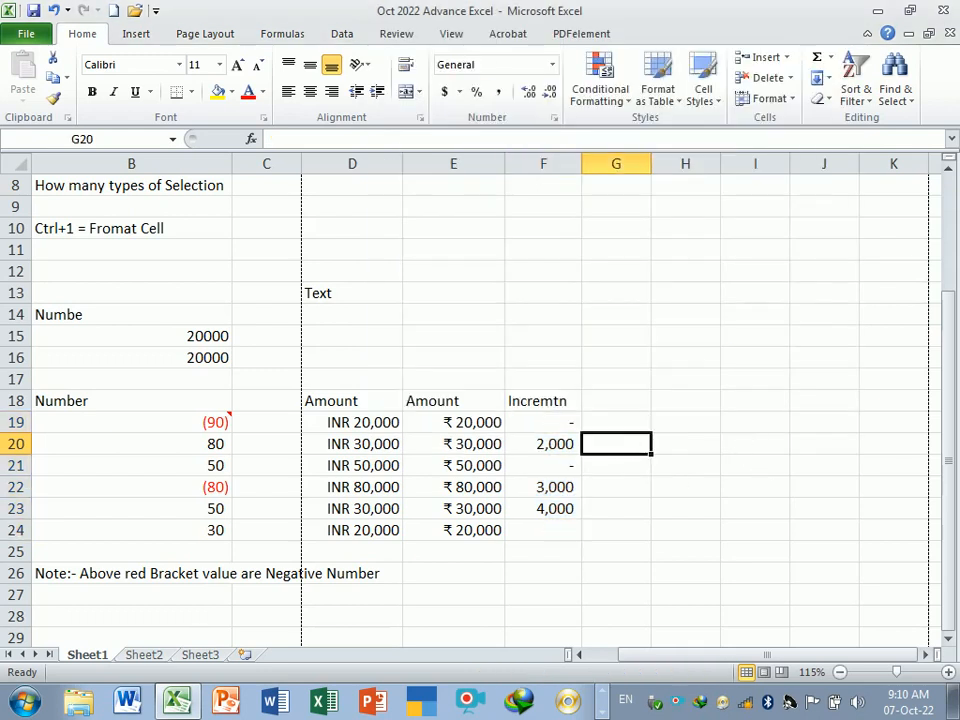
- Inspect the underlying values of the dash-displayed cells F19 and F21
drag(546, 422, 557, 540)
click(643, 491)
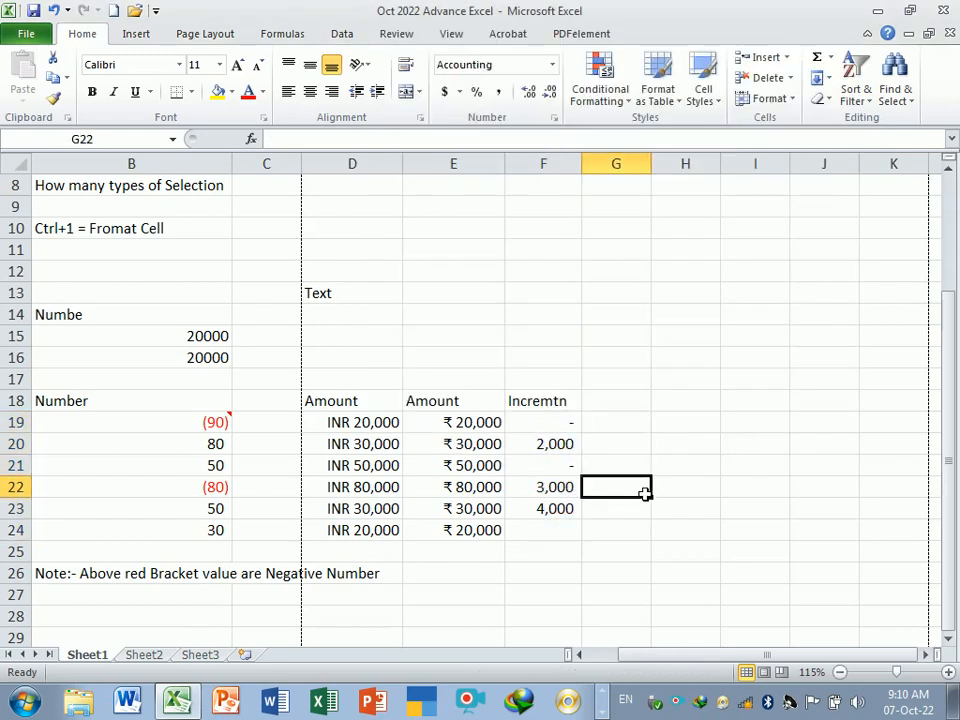
double_click(560, 422)
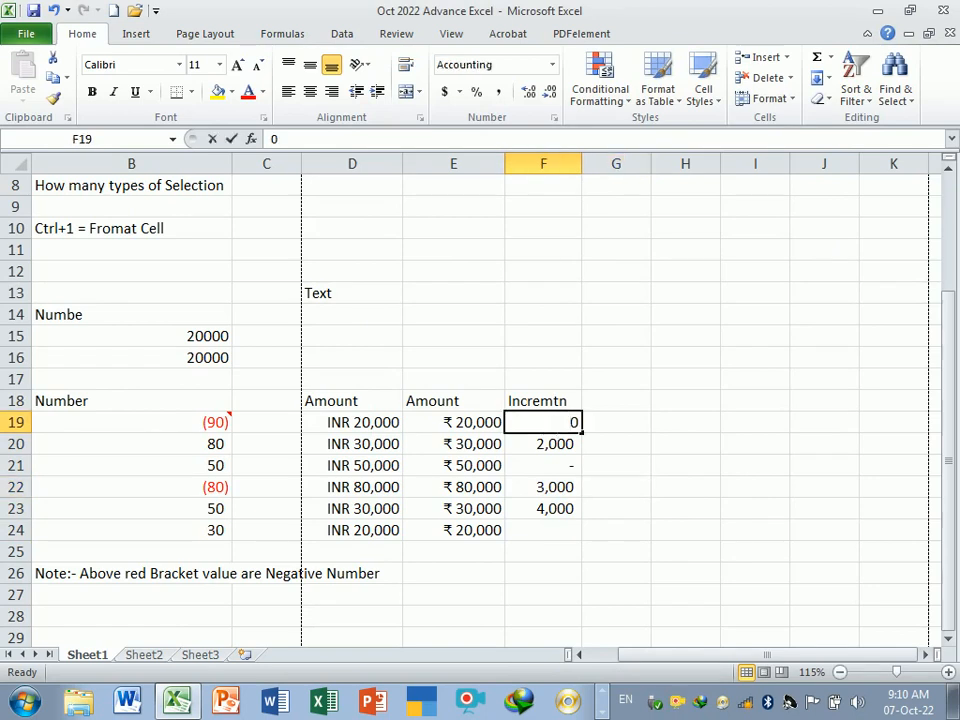
click(580, 465)
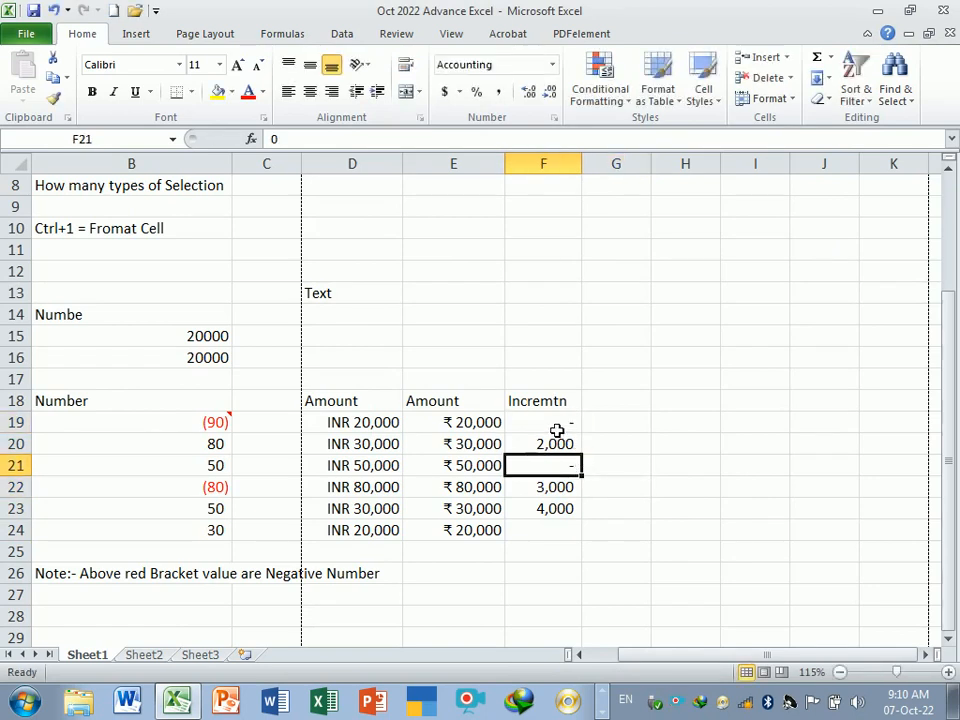
drag(555, 426, 554, 530)
- Enter 2,000 as the increment in F24
click(554, 530)
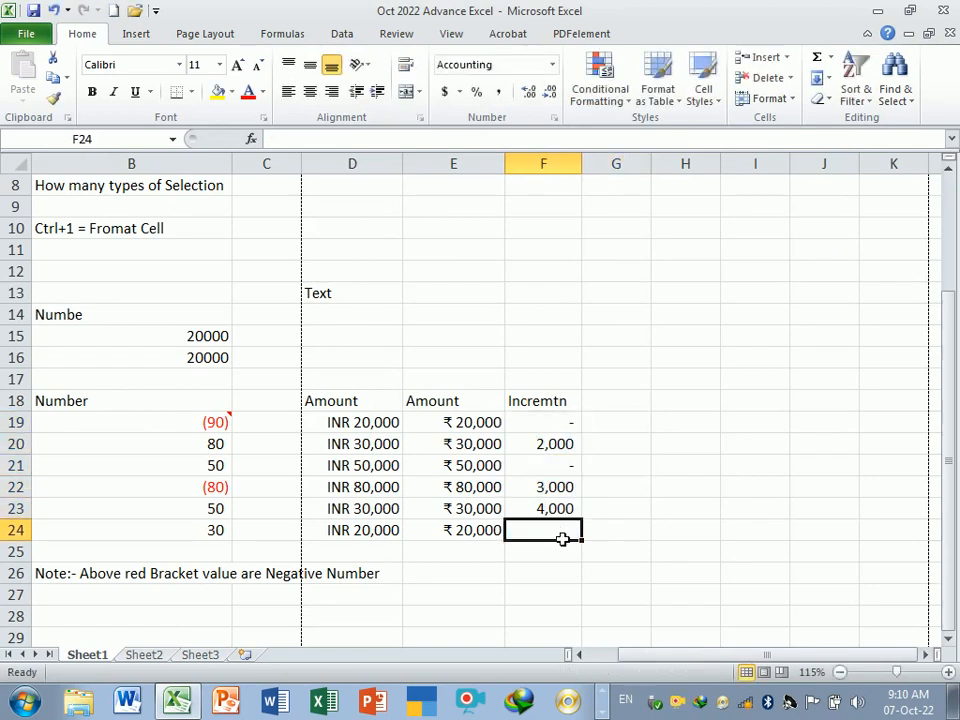
text(2,000)
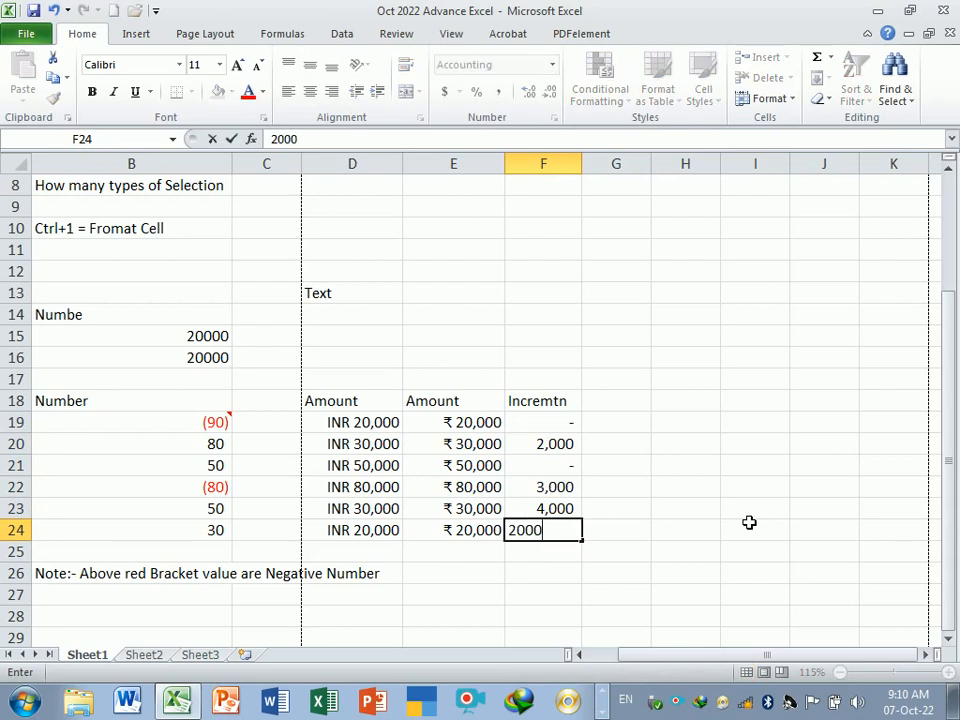
key(Return)
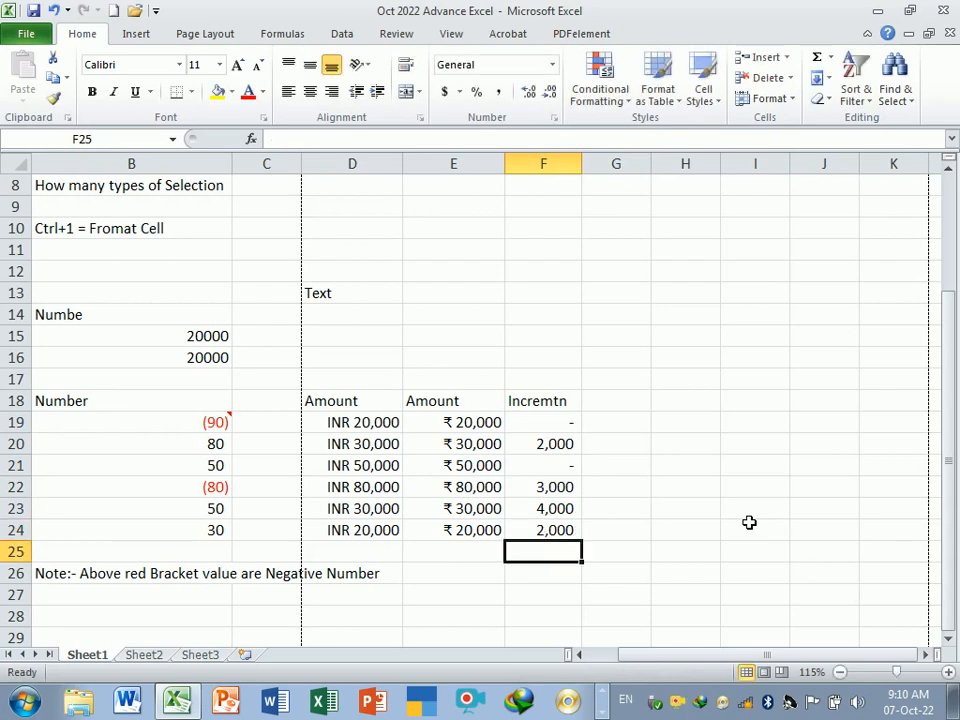